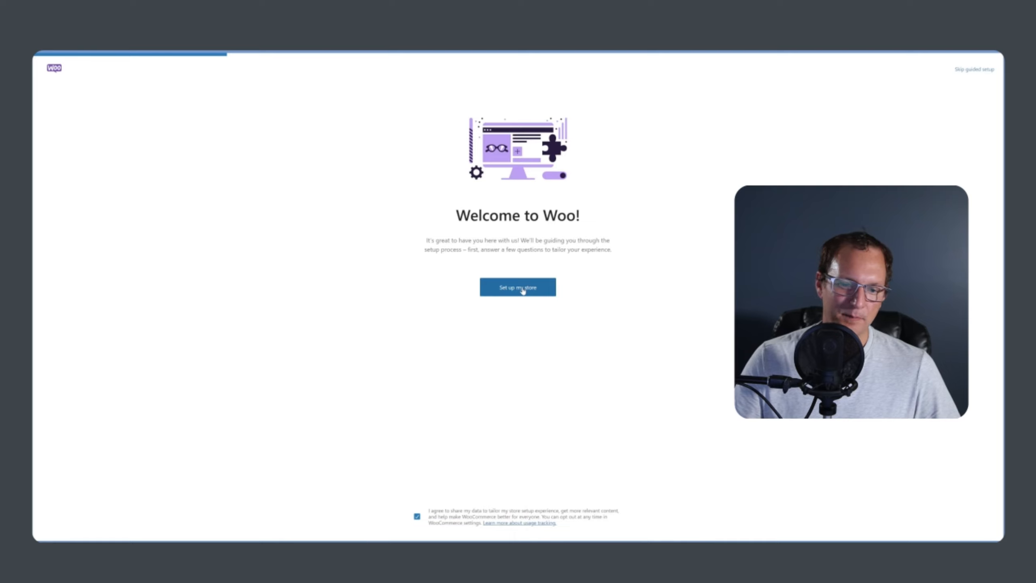
# - Set up the store as a just-starting business, named WooCommerce Demo, with Clothing and accessories as its product type
pyautogui.click(523, 291)
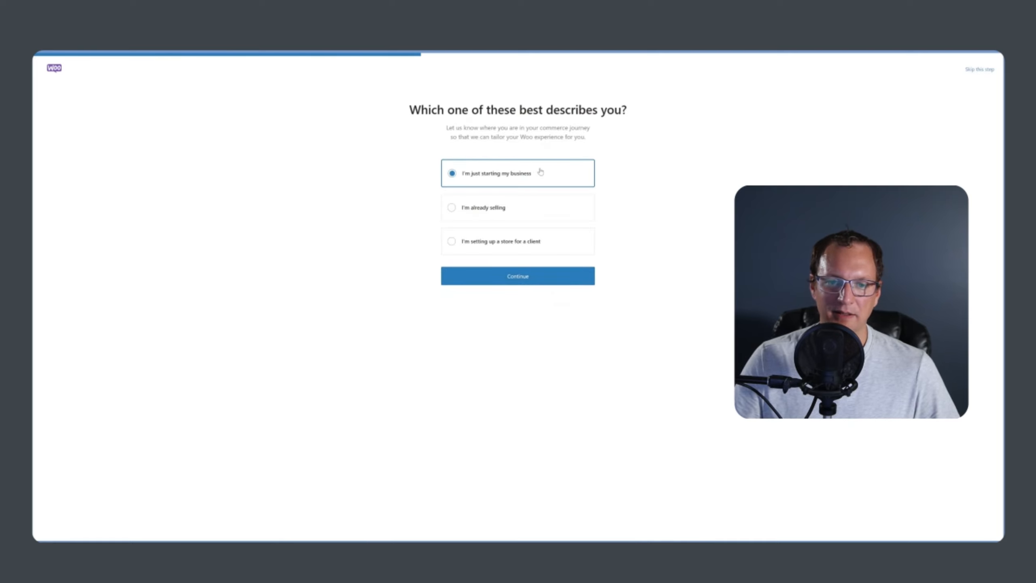
pyautogui.click(517, 279)
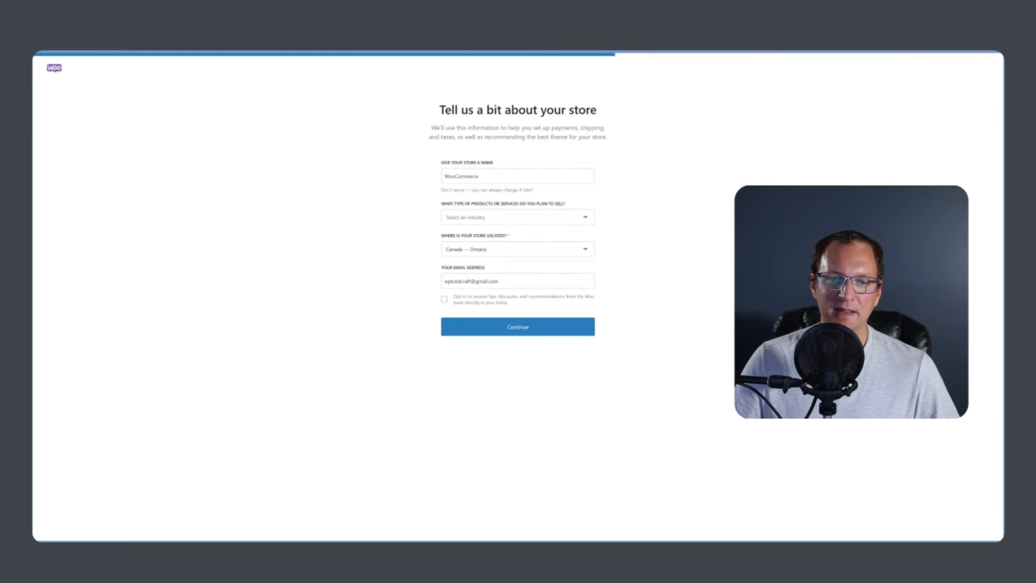
pyautogui.moveTo(505, 177); pyautogui.dragTo(335, 138)
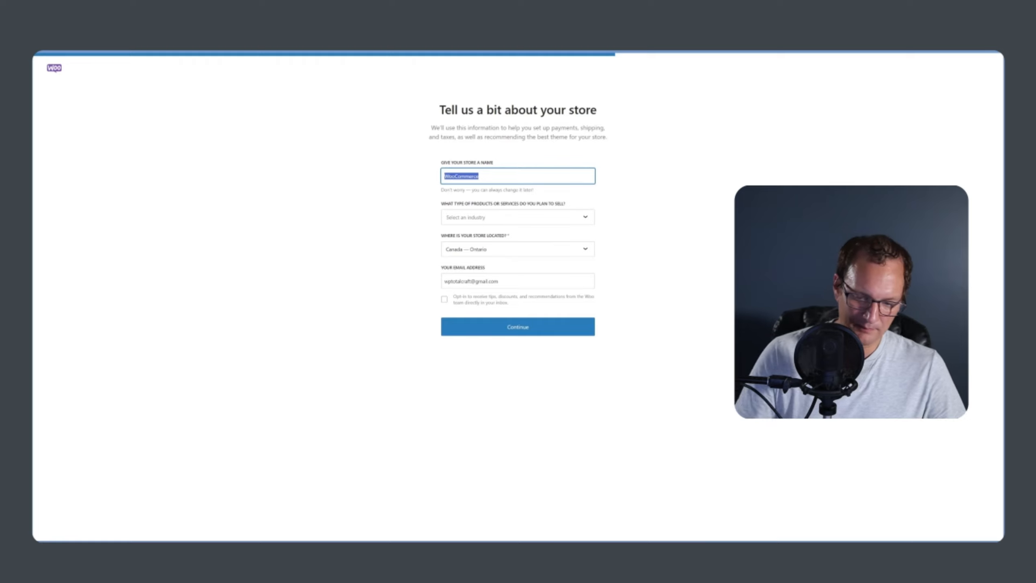
pyautogui.press('Right')
pyautogui.write('Demo')
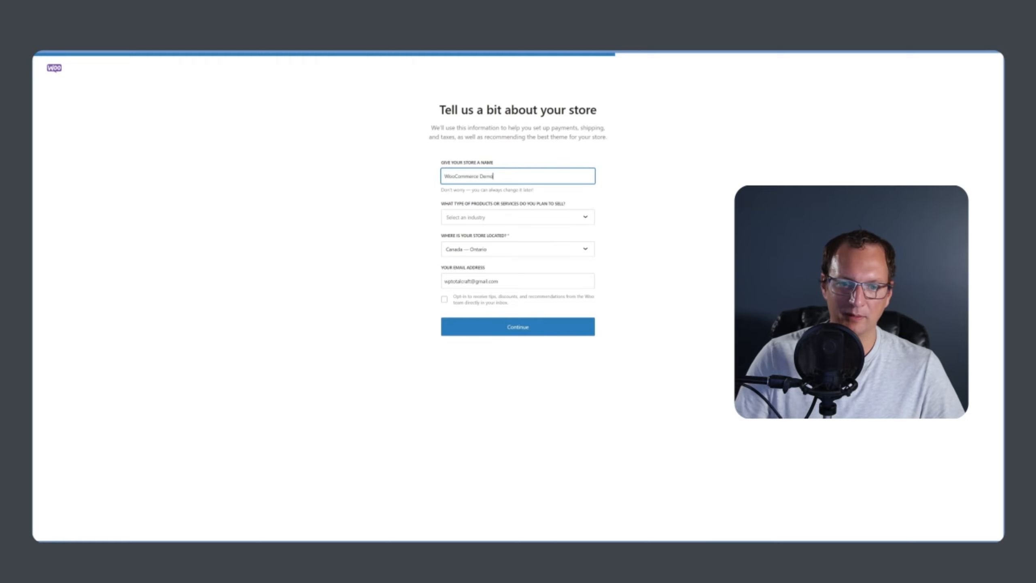
pyautogui.press('Tab')
pyautogui.press('Down')
pyautogui.press('Return')
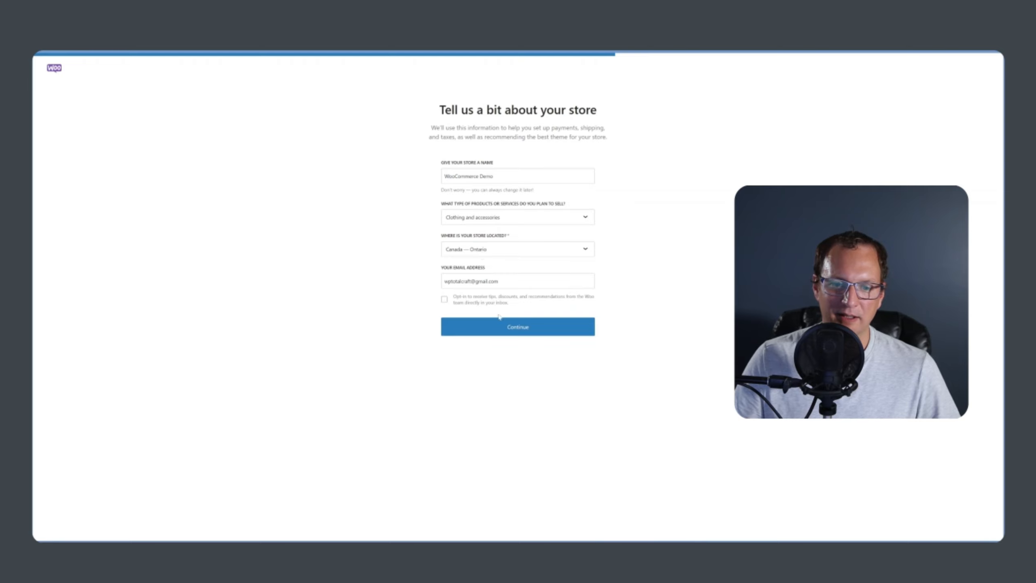
pyautogui.click(521, 330)
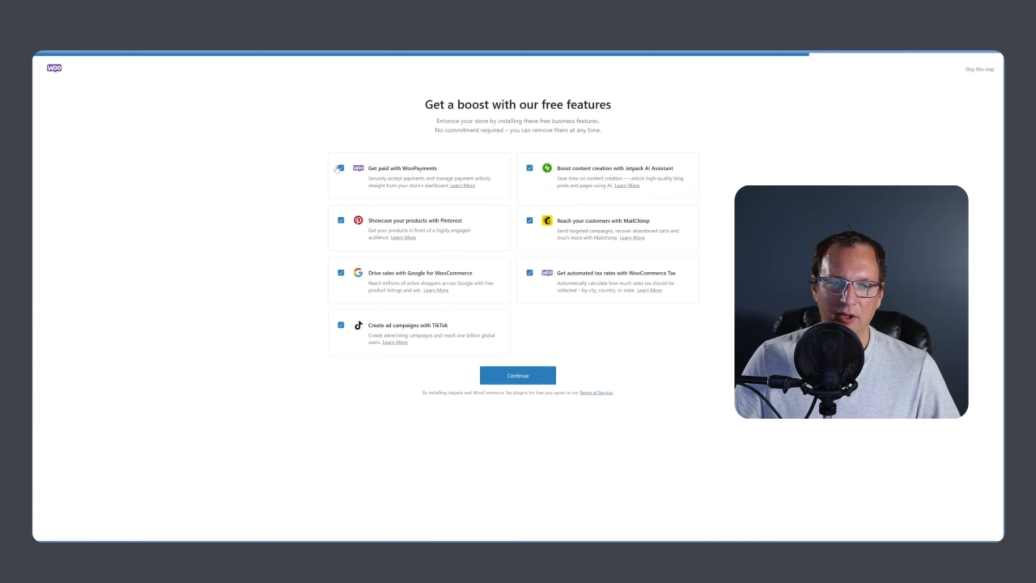
# - Continue with only WooPayments kept, deselecting the Pinterest, Google, TikTok, MailChimp, Jetpack AI Assistant and WooCommerce Tax features
pyautogui.click(340, 221)
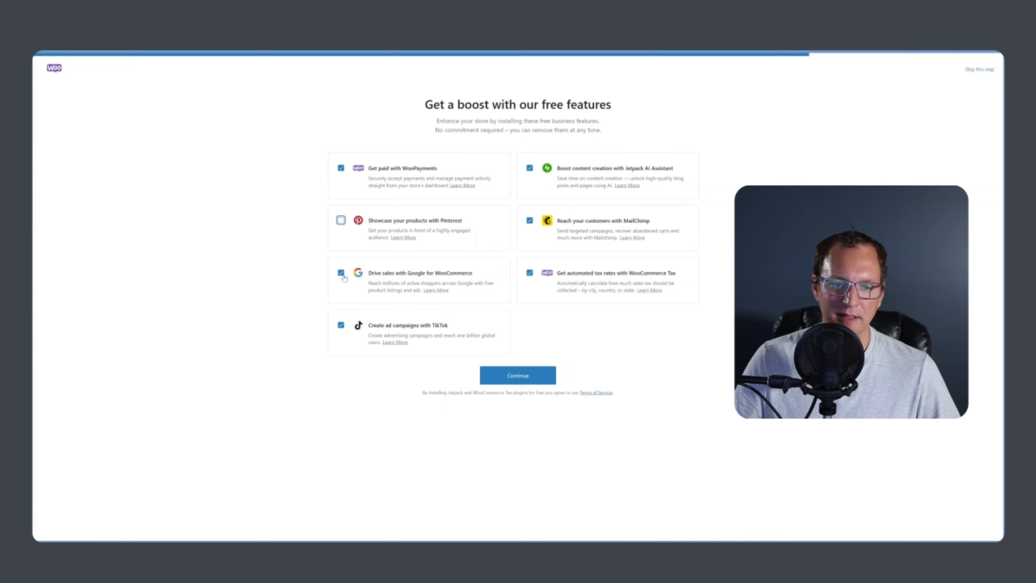
pyautogui.click(341, 273)
pyautogui.click(342, 328)
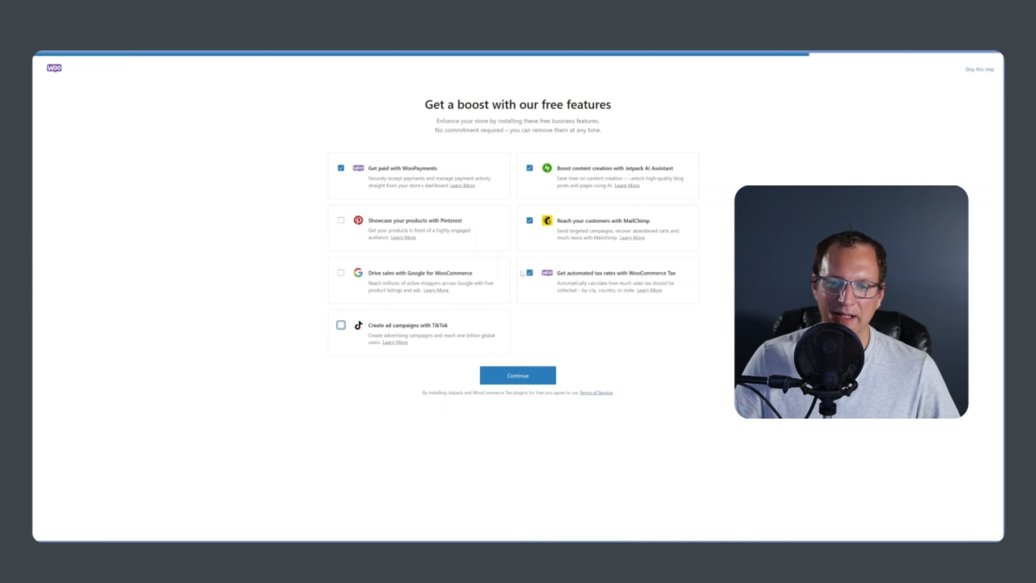
pyautogui.click(529, 221)
pyautogui.click(530, 169)
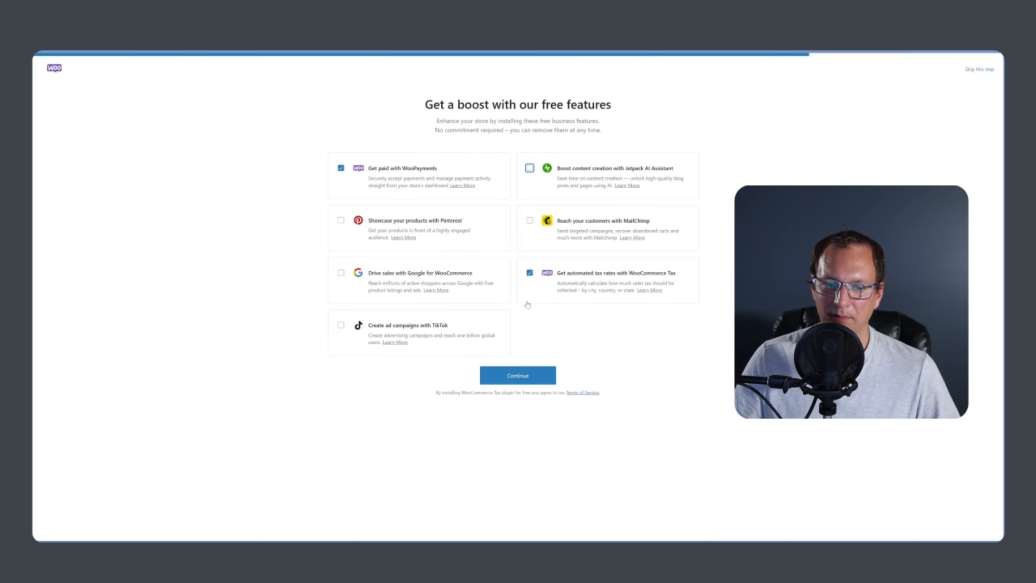
pyautogui.click(529, 272)
pyautogui.click(522, 377)
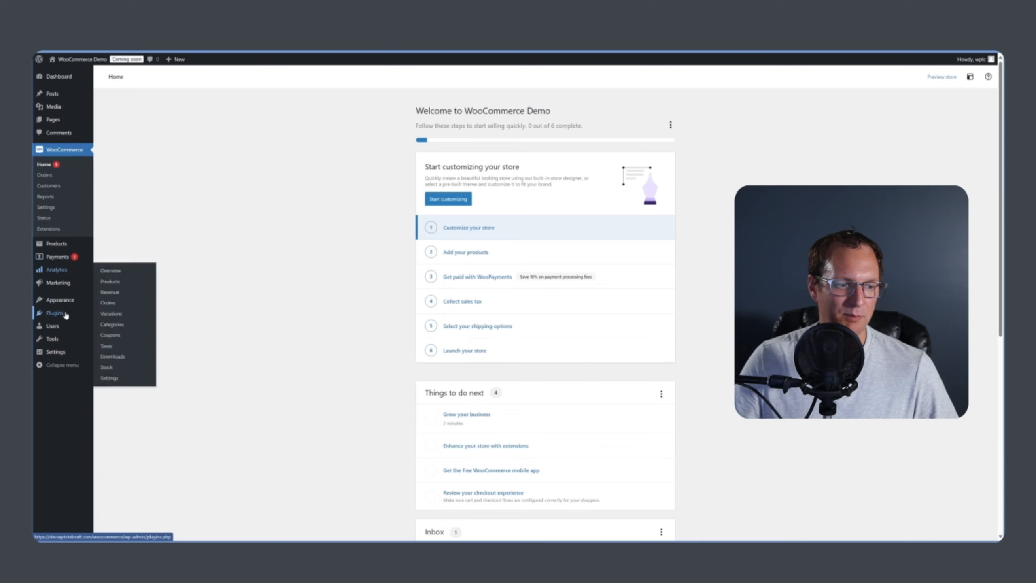
# - Search the plugin directory for elementor and install the Elementor Website Builder plugin
pyautogui.moveTo(61, 317)
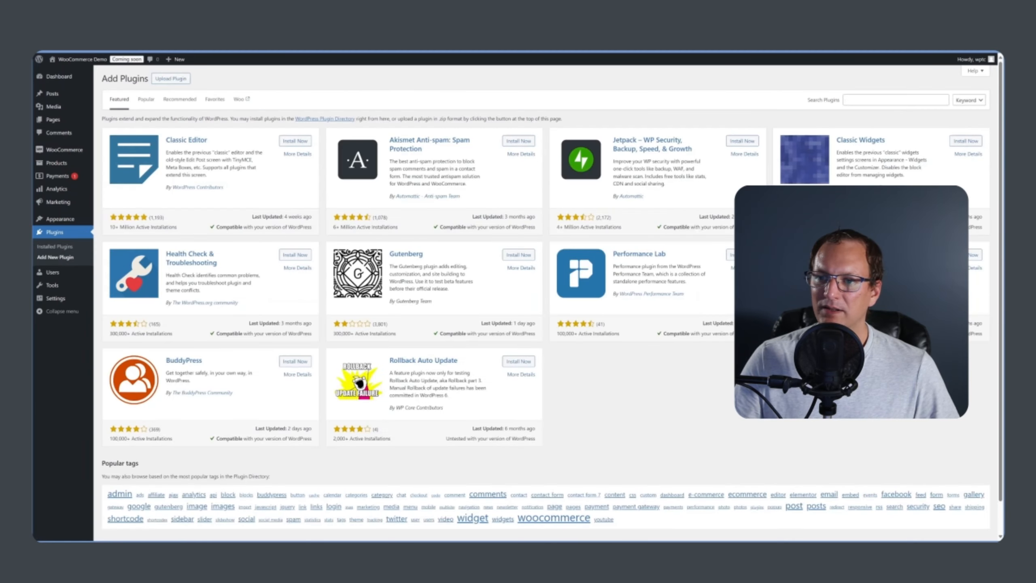
pyautogui.click(865, 100)
pyautogui.write('el')
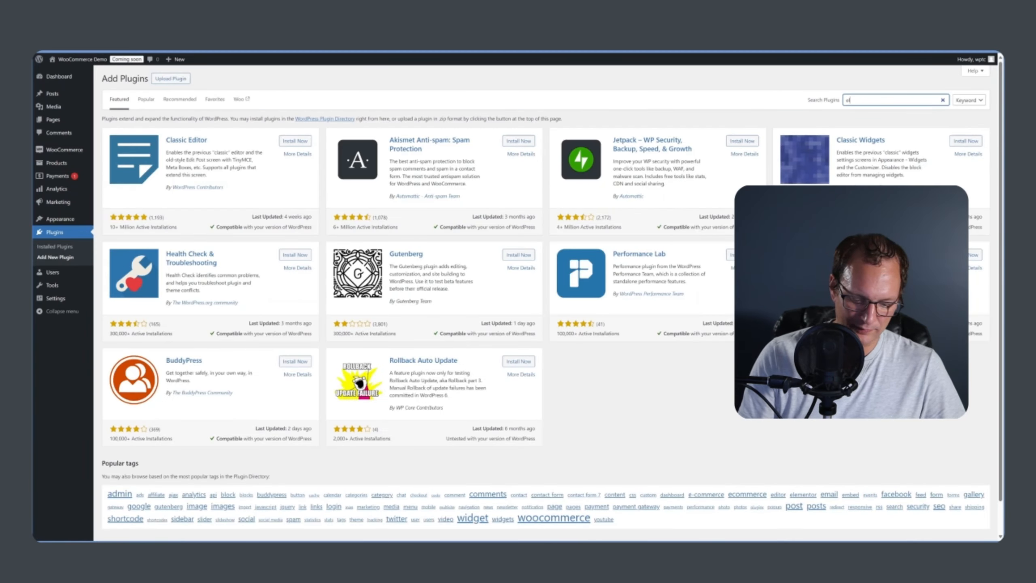
pyautogui.write('ementor')
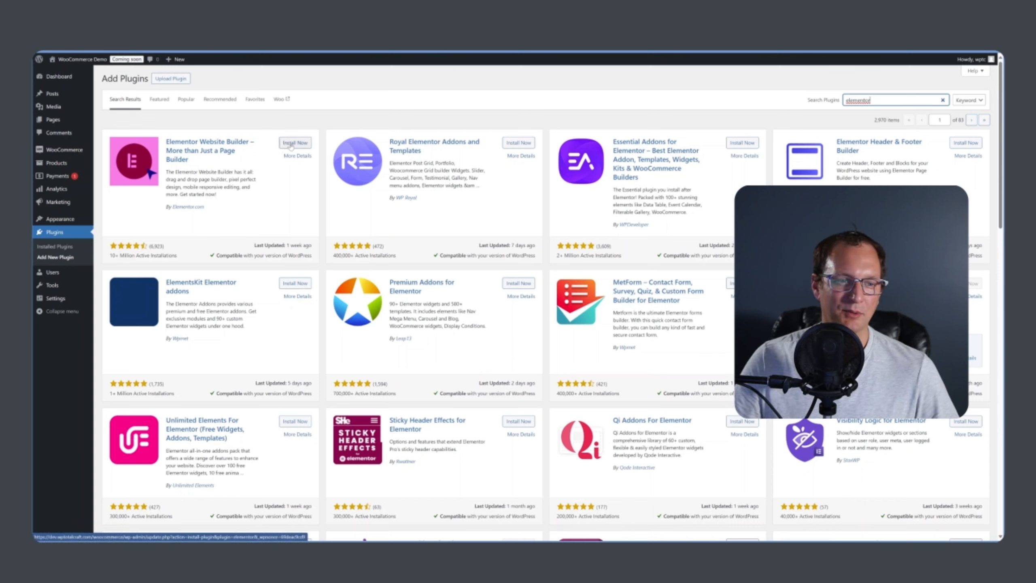
pyautogui.click(291, 143)
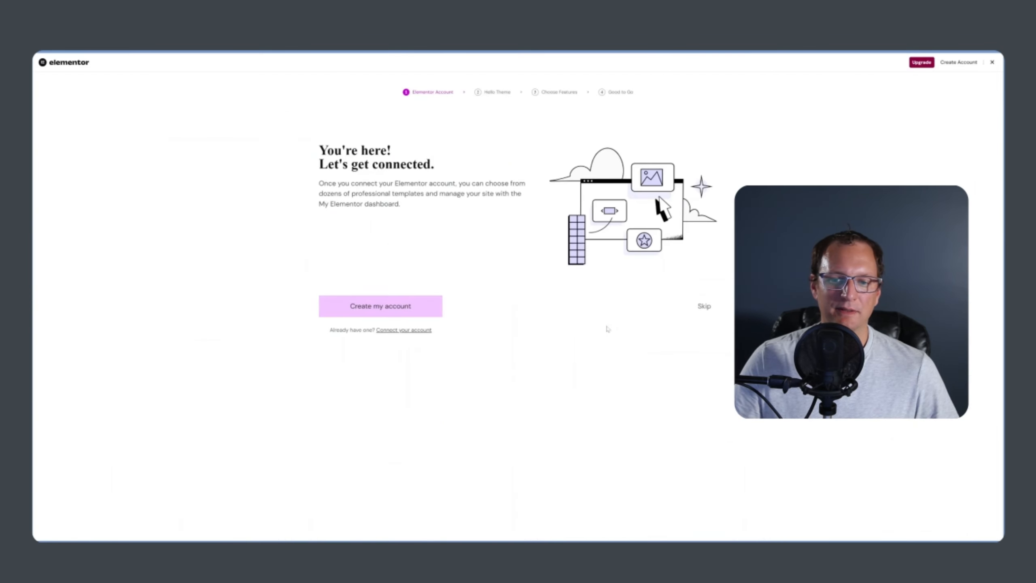
# - Skip Elementor's onboarding for the account, Hello theme and Pro features, and dismiss the AI trial offer in the editor
pyautogui.click(707, 309)
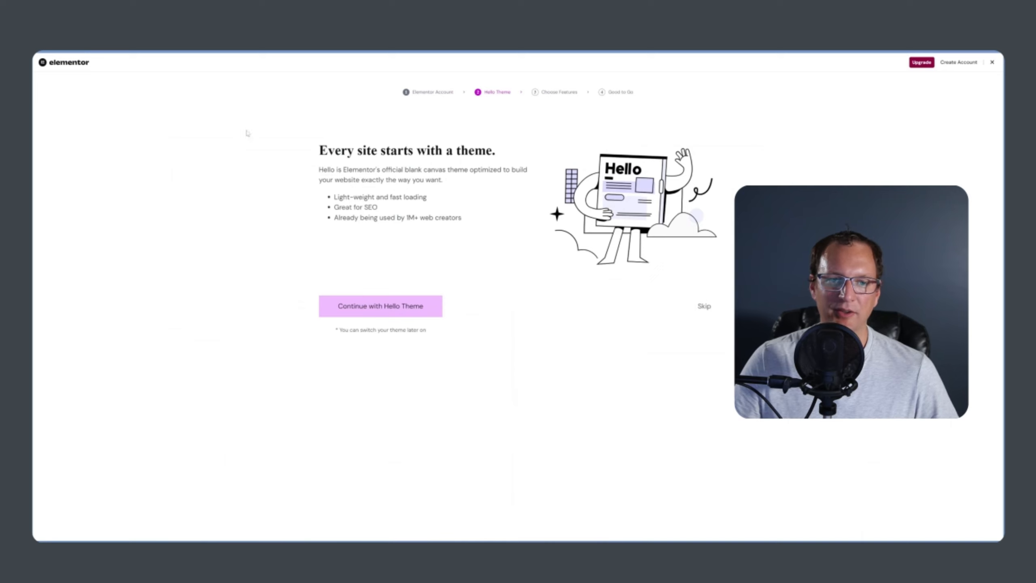
pyautogui.click(701, 309)
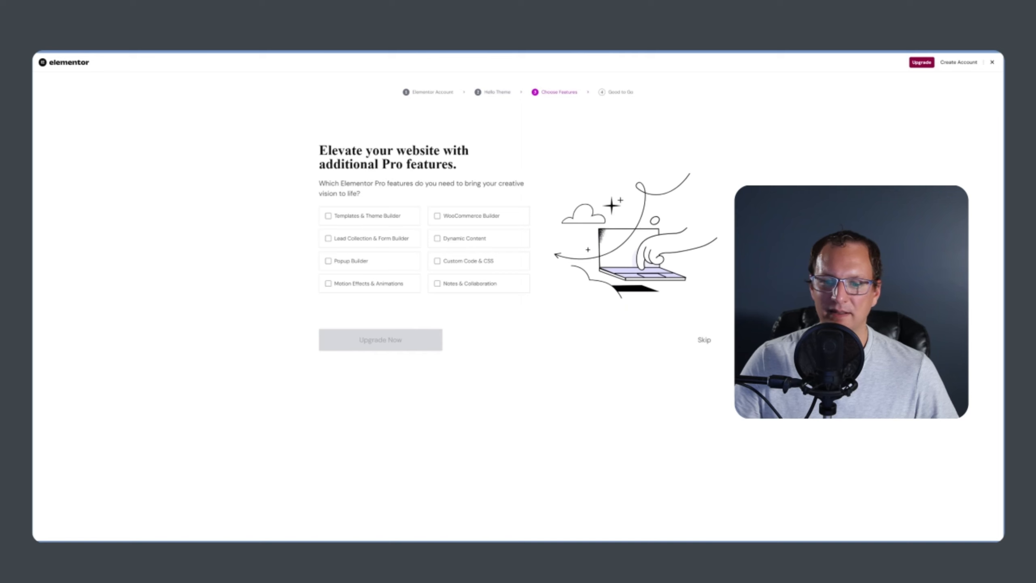
pyautogui.click(705, 341)
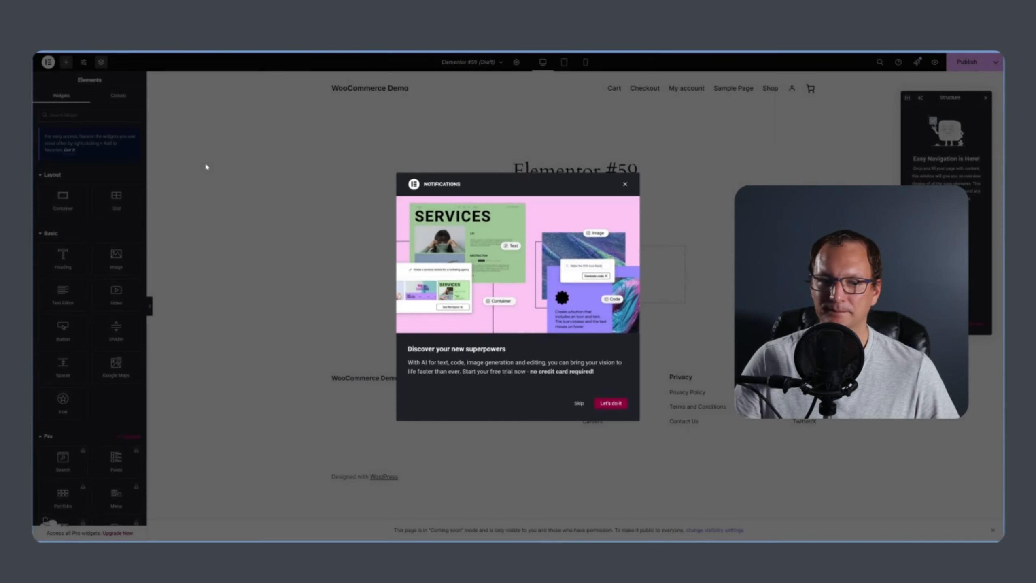
pyautogui.click(579, 403)
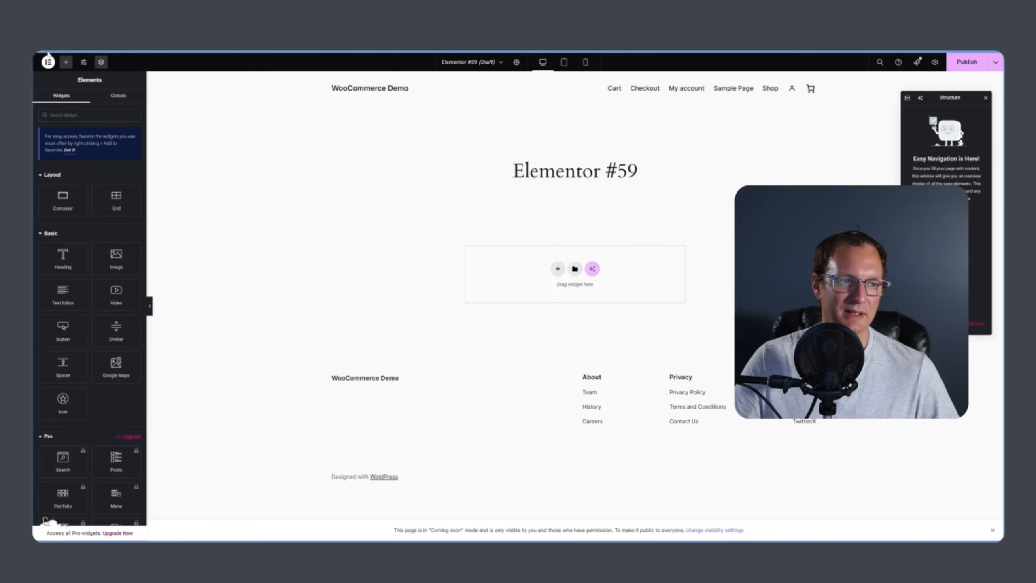
# - Exit the Elementor editor and return to the WordPress list of pages
pyautogui.click(49, 62)
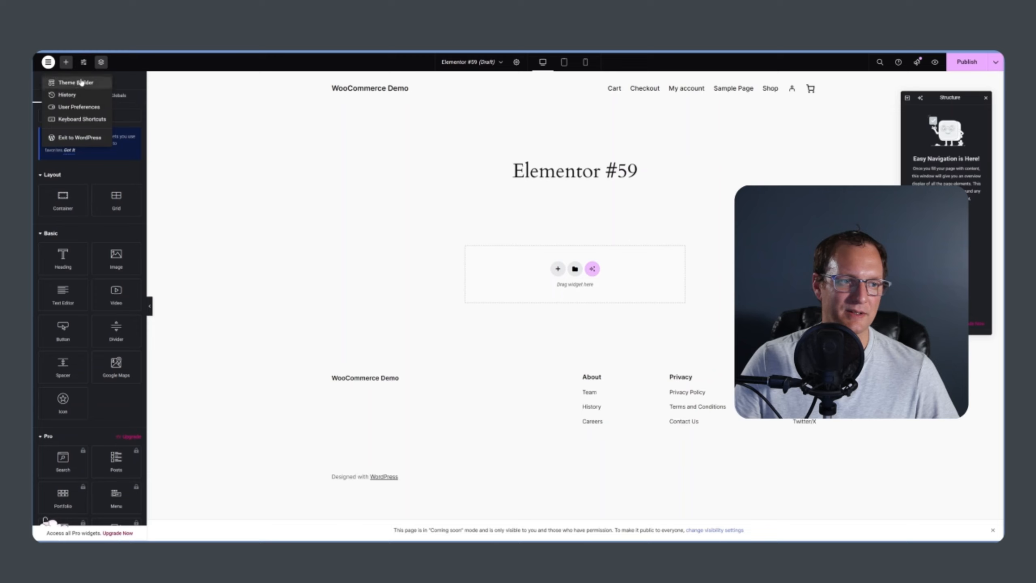
pyautogui.click(515, 211)
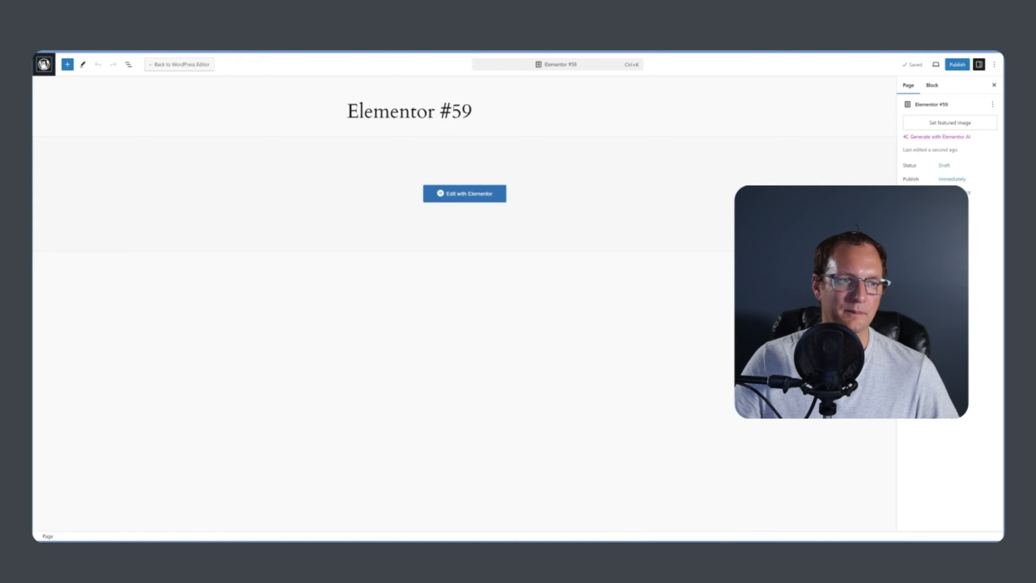
pyautogui.click(44, 64)
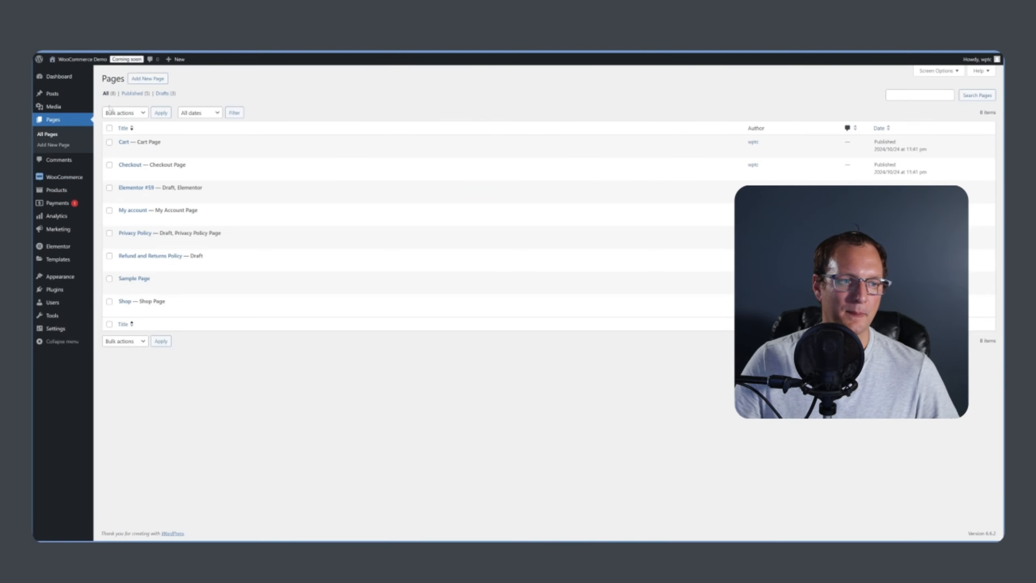
# - Choose elementor-pro-3.23.3.zip from the Elementor Pro folder in Software as the plugin file to upload
pyautogui.click(56, 291)
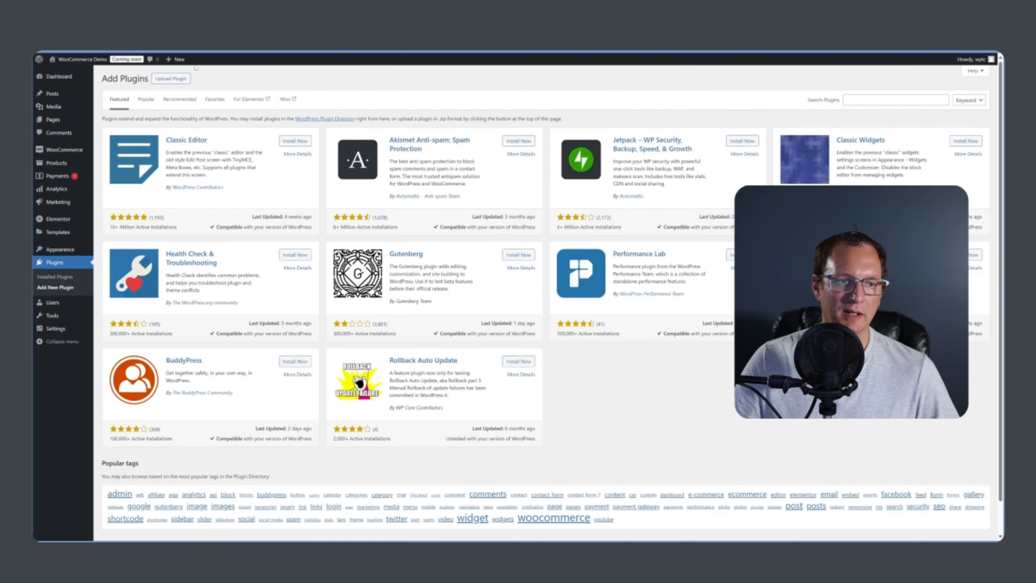
pyautogui.click(170, 79)
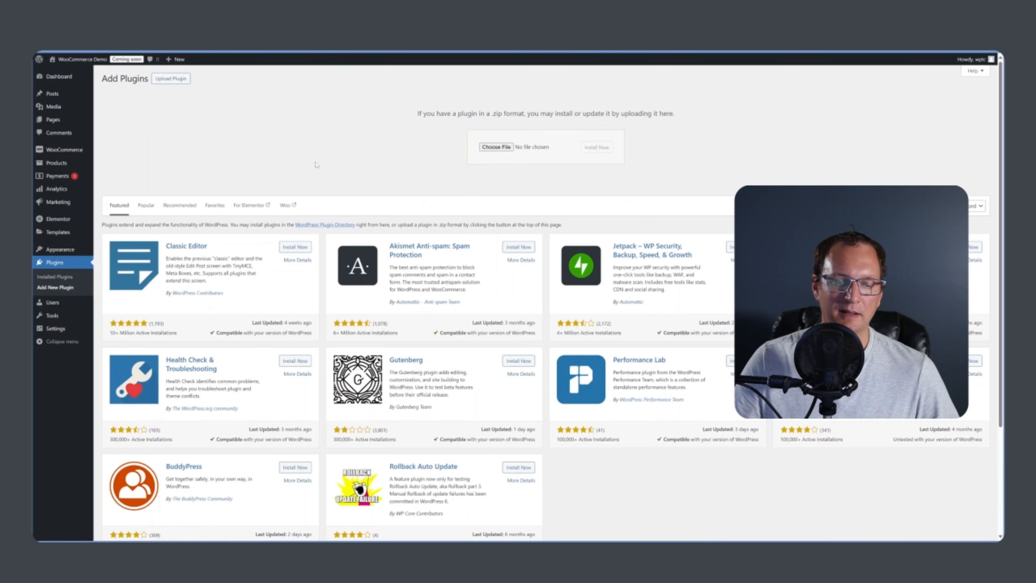
pyautogui.click(504, 146)
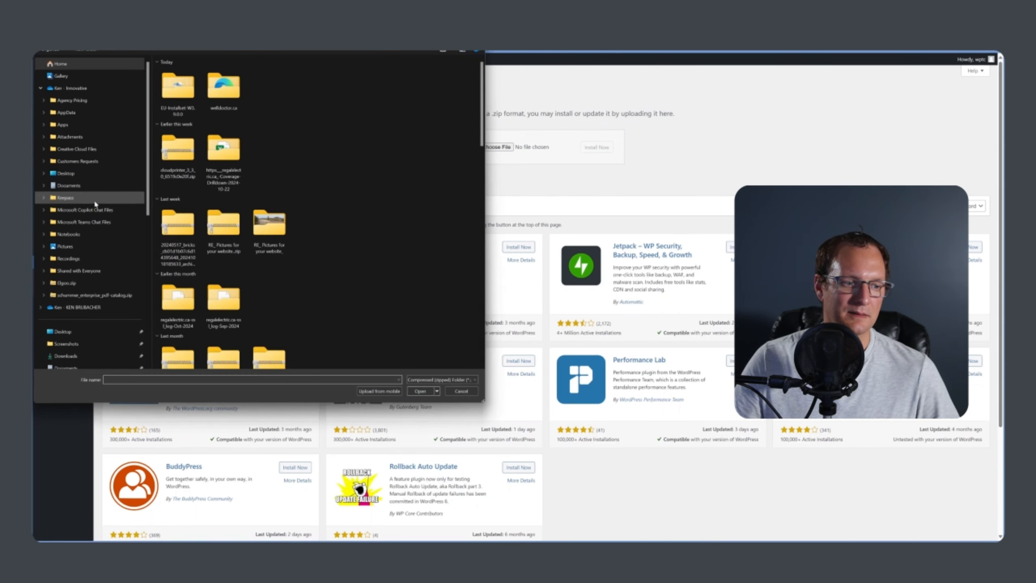
pyautogui.scroll(-2, 94, 212)
pyautogui.click(69, 329)
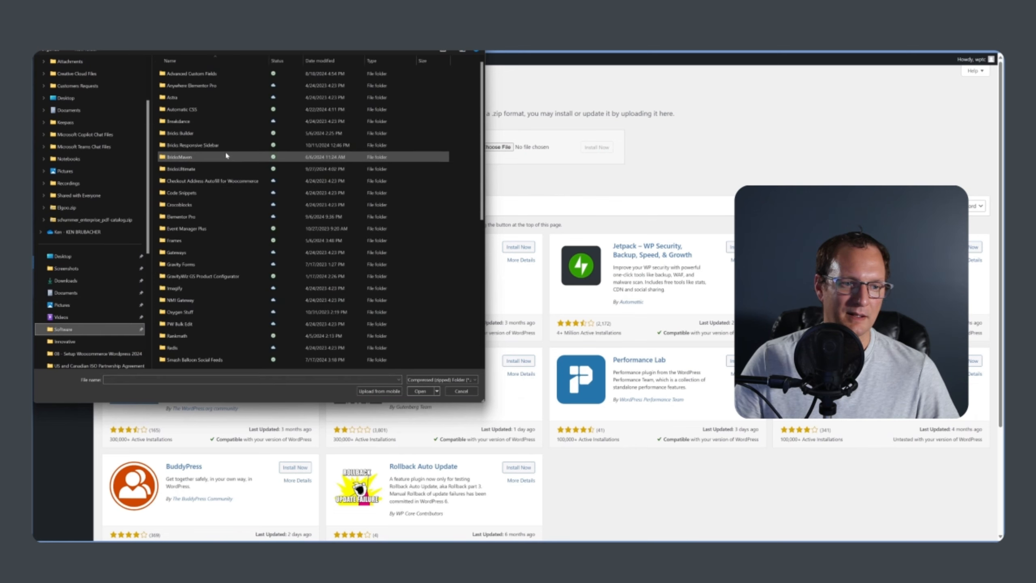
pyautogui.press('Tab')
pyautogui.write('e')
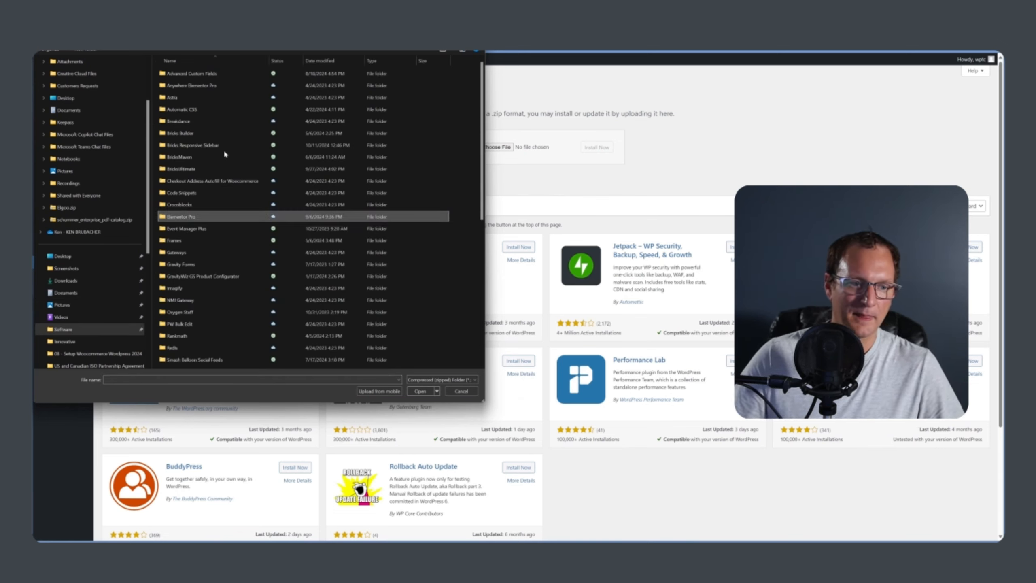
pyautogui.press('Return')
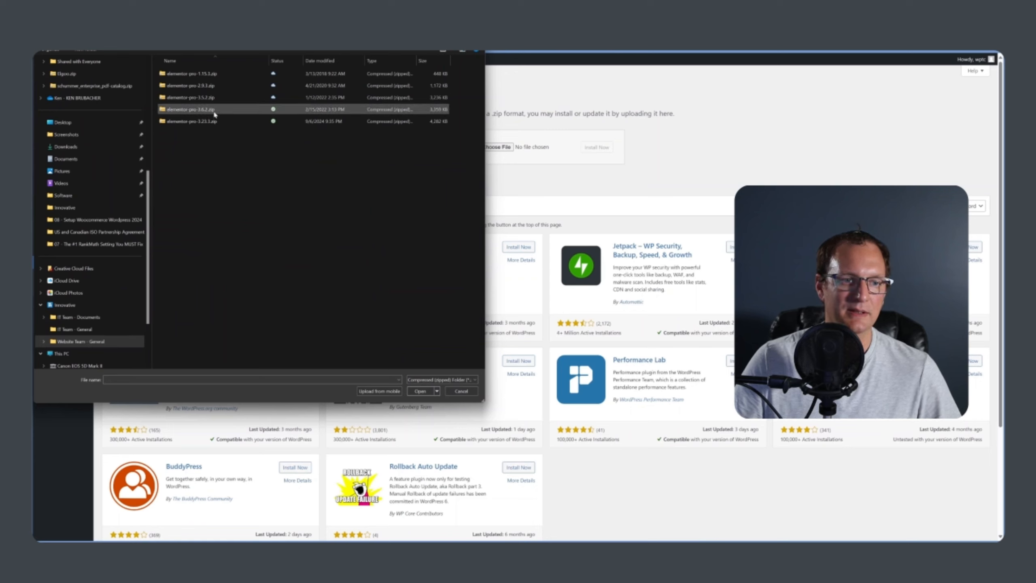
pyautogui.click(322, 62)
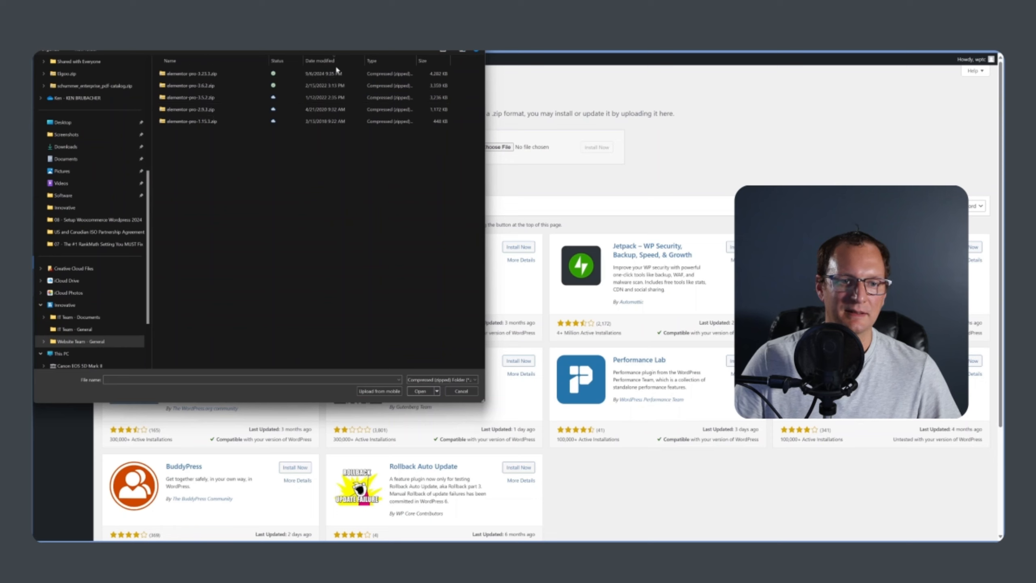
pyautogui.doubleClick(209, 75)
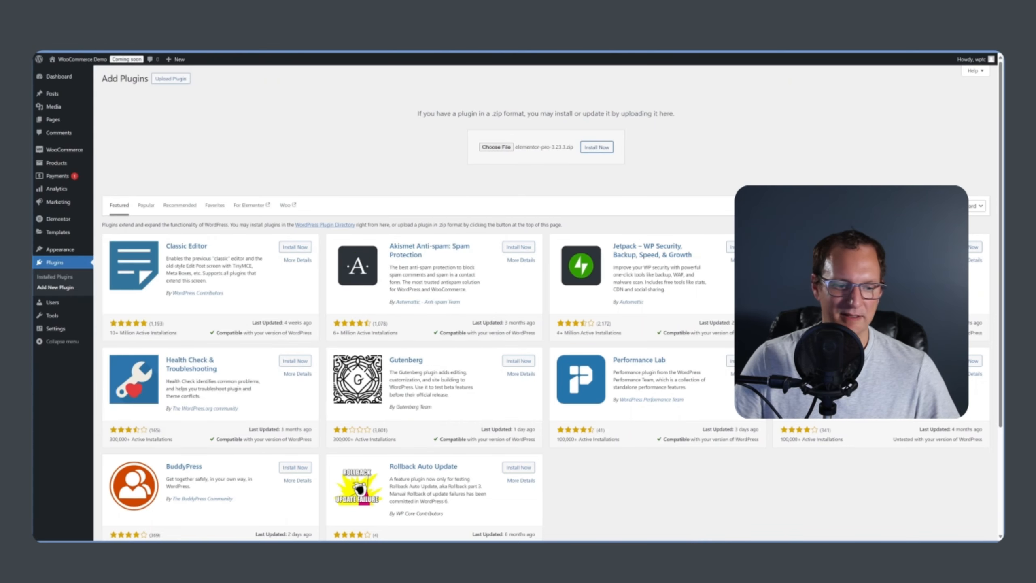
# - Install and activate the uploaded Elementor Pro plugin, and connect its licence to the site
pyautogui.click(597, 147)
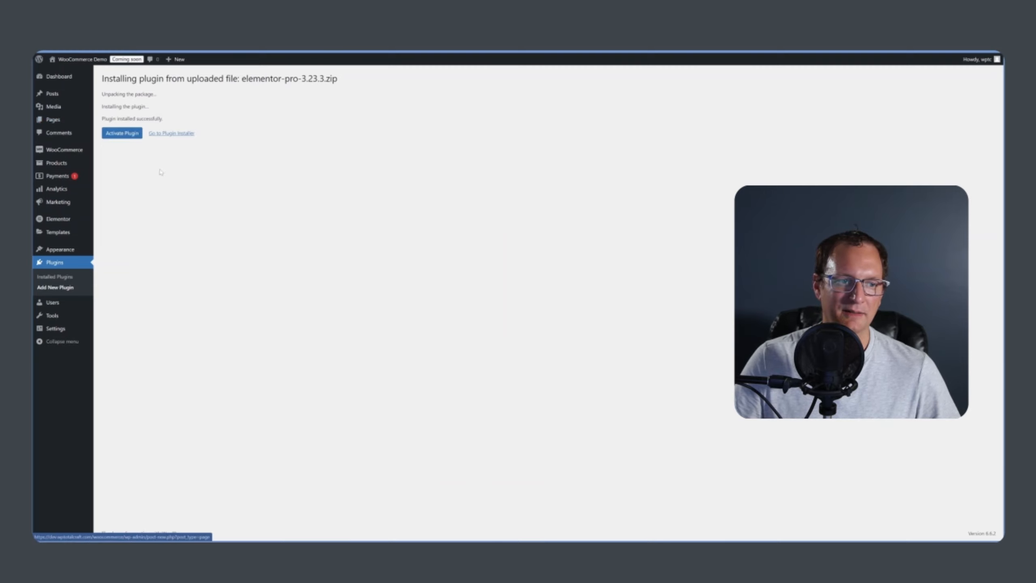
pyautogui.click(129, 134)
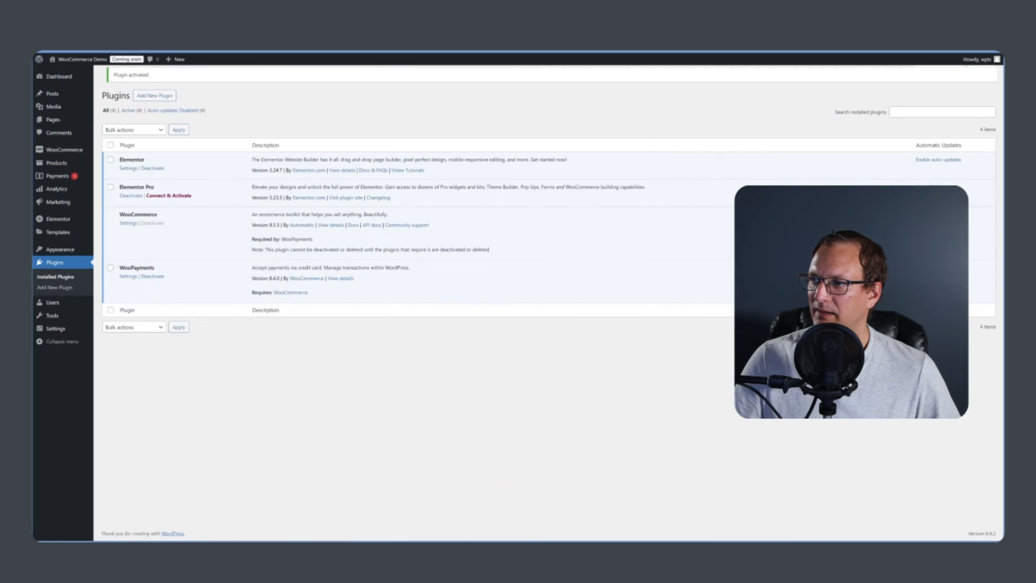
pyautogui.click(168, 201)
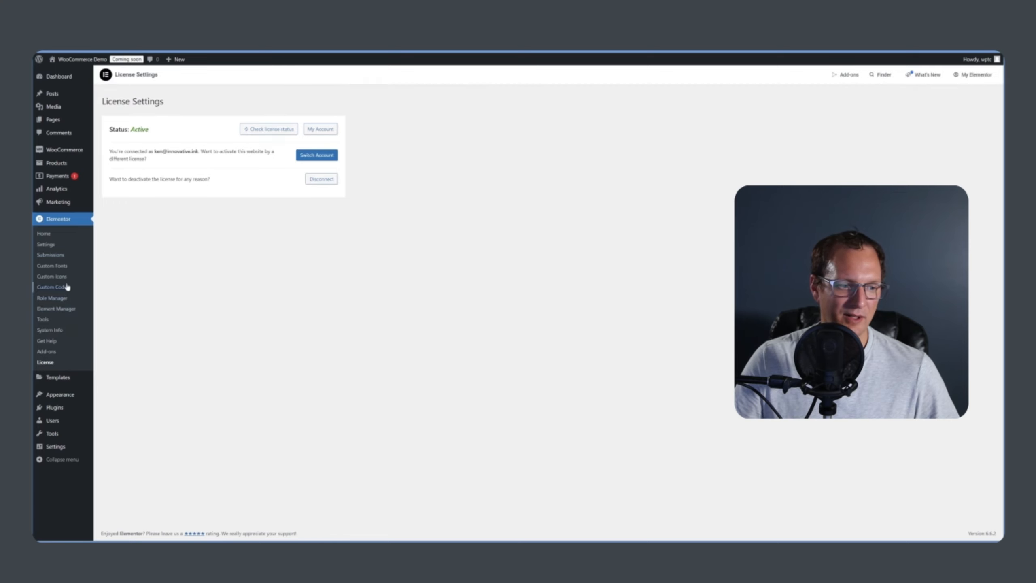
# - Visit the storefront's home page and view its Shop page
pyautogui.moveTo(57, 186)
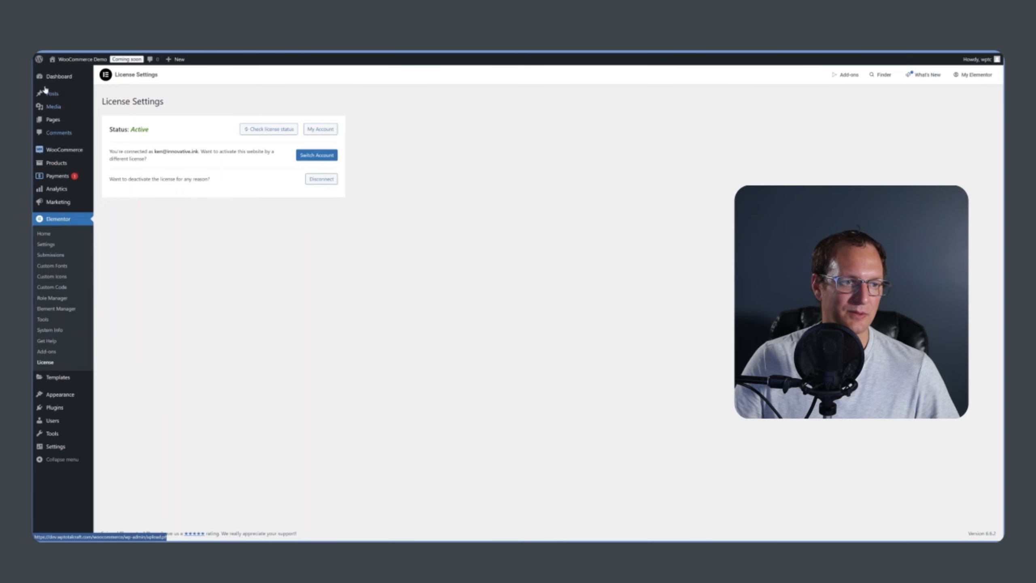
pyautogui.moveTo(58, 78)
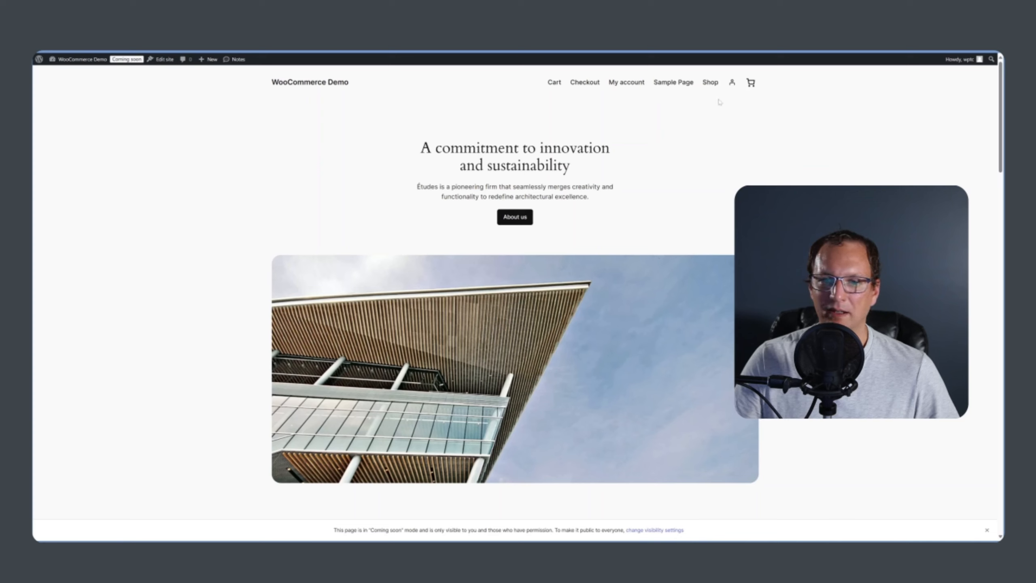
pyautogui.click(710, 82)
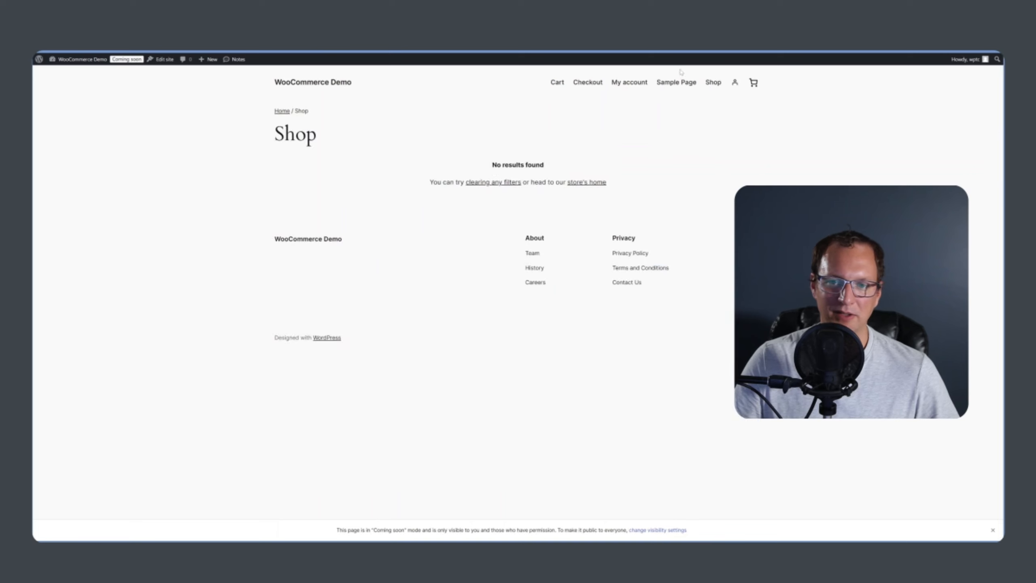
# - View the storefront's My account, Checkout and Cart pages, and return to its home page
pyautogui.click(630, 83)
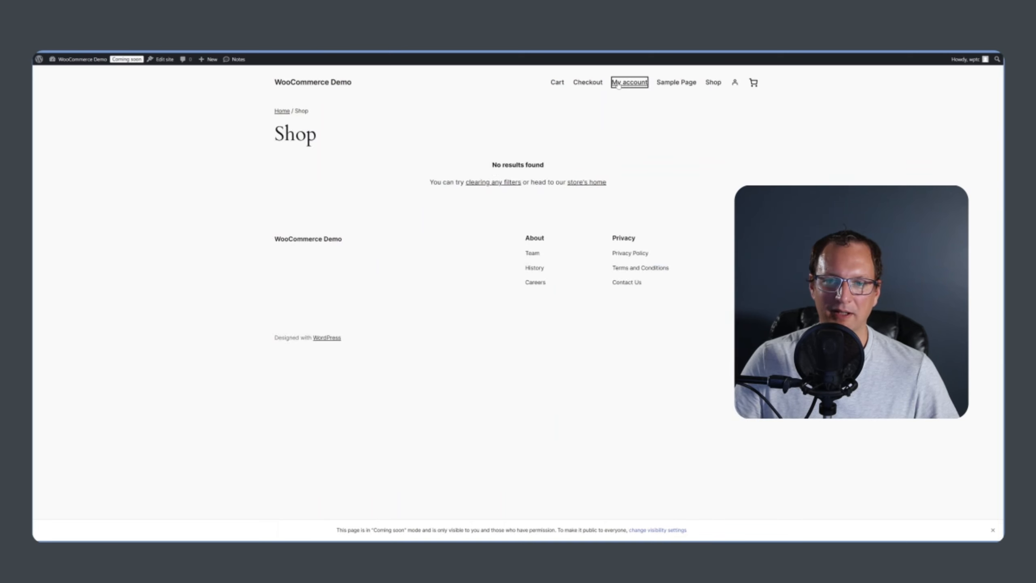
pyautogui.click(583, 84)
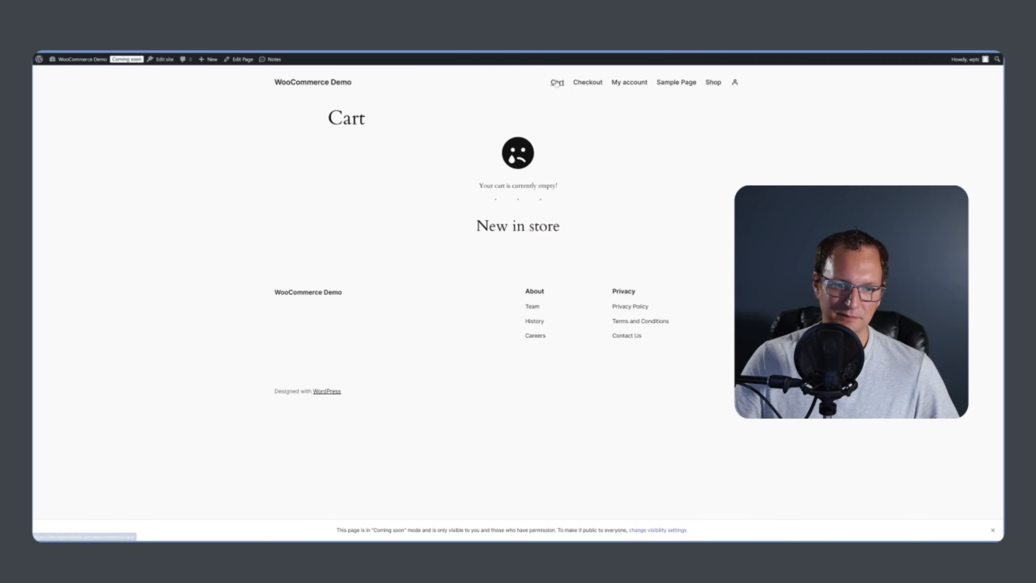
pyautogui.click(557, 83)
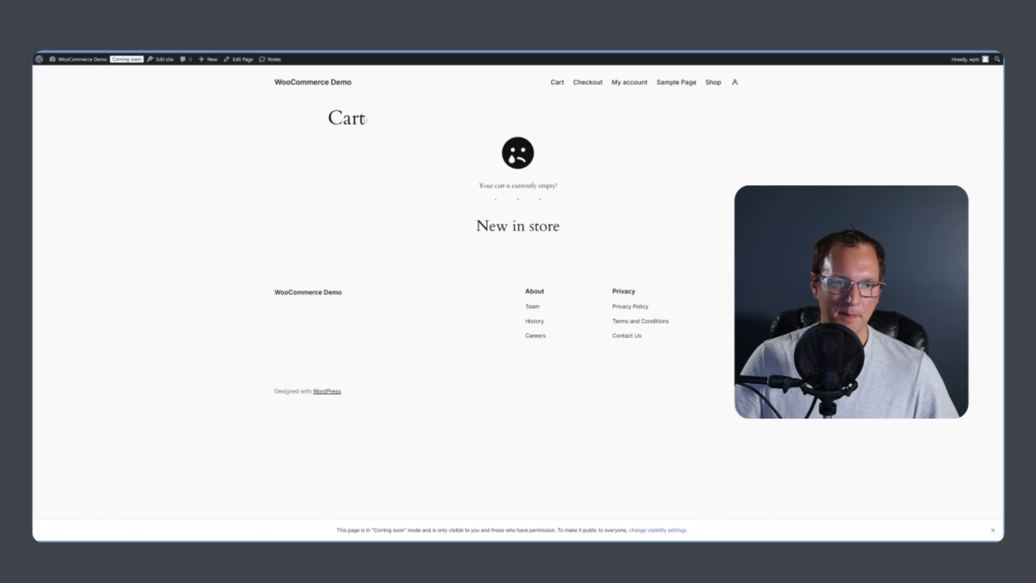
pyautogui.click(325, 83)
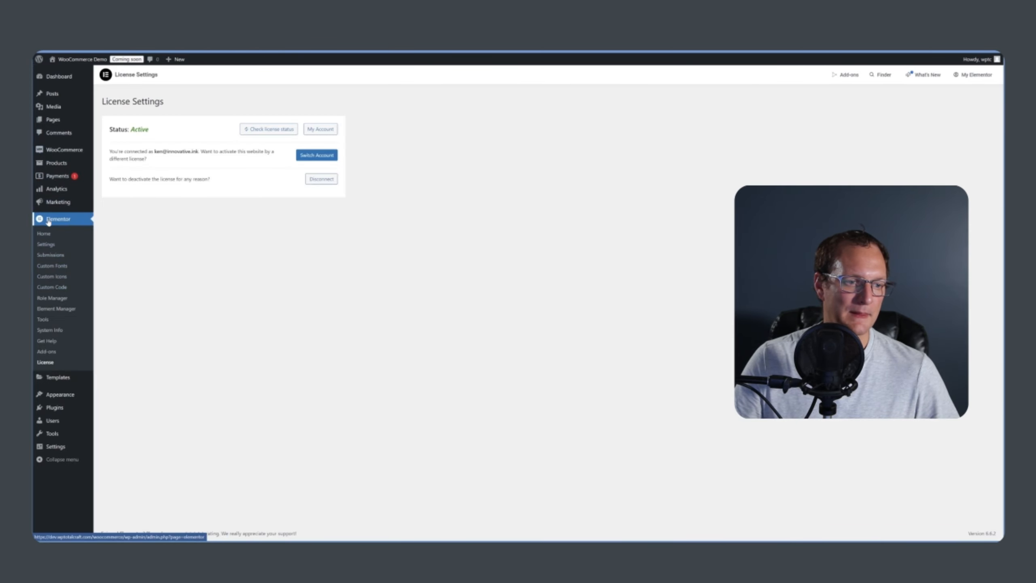
# - Search the WordPress theme directory for "hello", and install and activate the Hello Elementor theme
pyautogui.moveTo(51, 383)
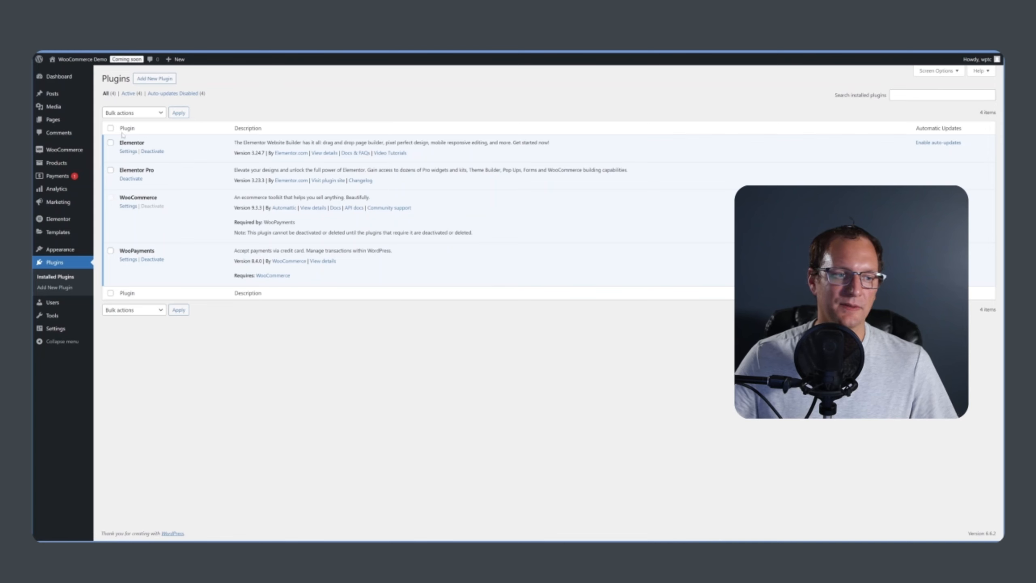
pyautogui.click(68, 252)
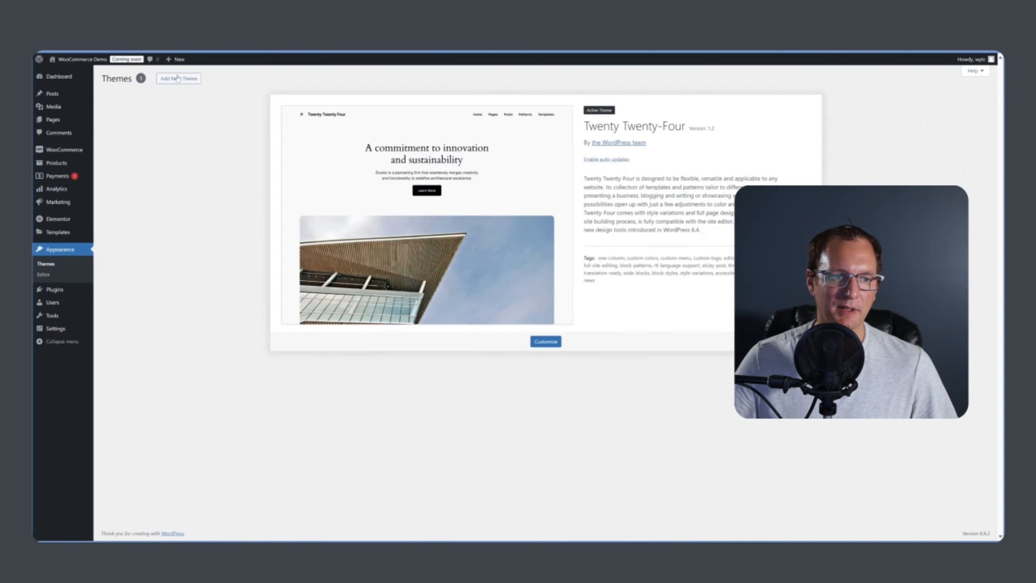
pyautogui.click(178, 78)
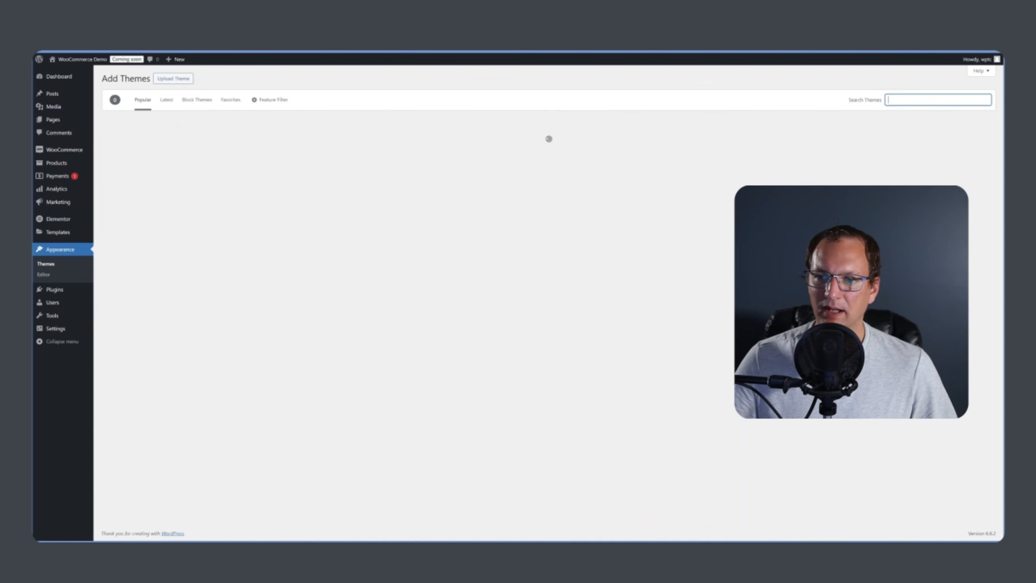
pyautogui.write('hello')
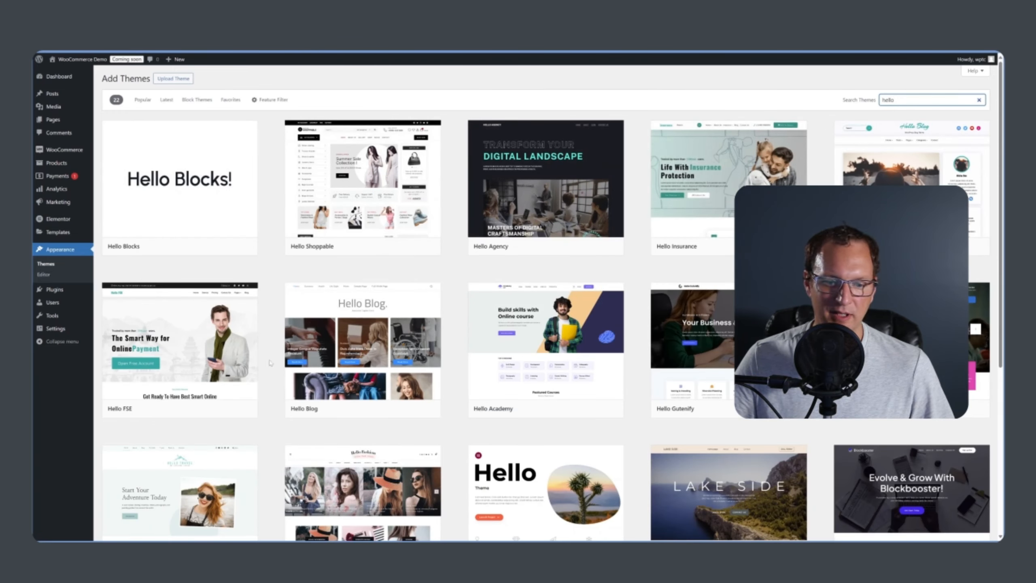
pyautogui.scroll(-3, 292, 360)
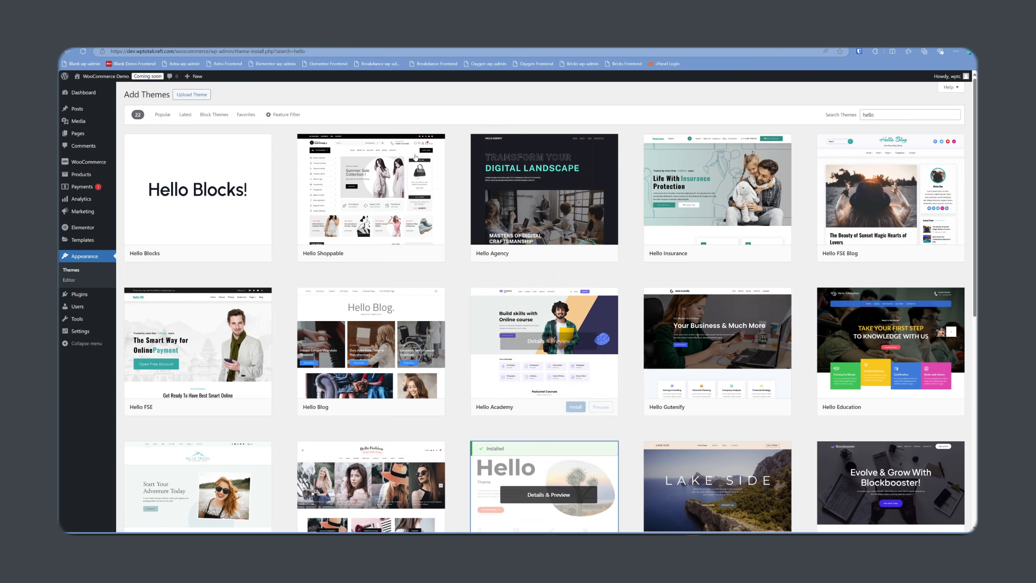
pyautogui.scroll(-3, 484, 369)
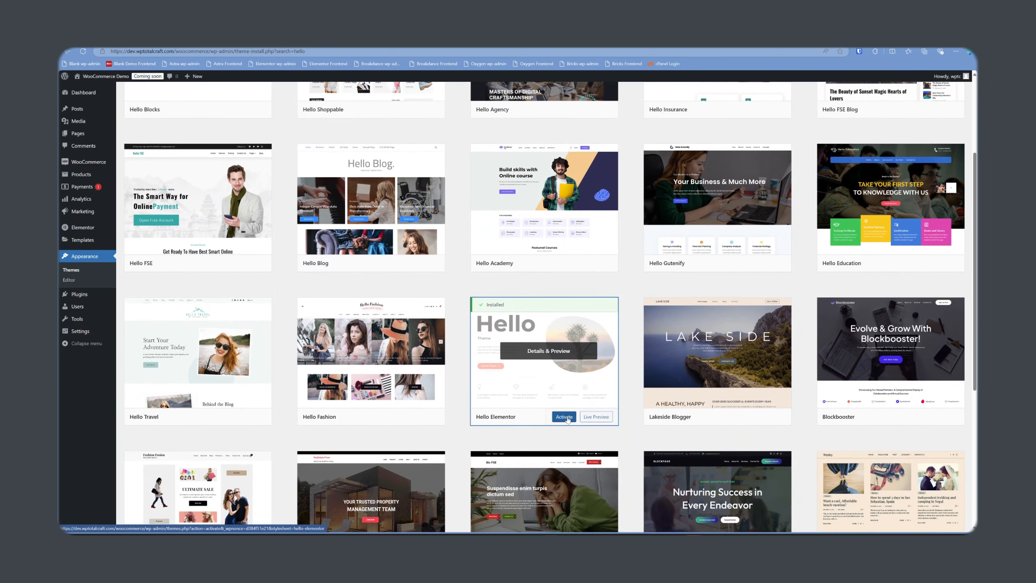
pyautogui.click(566, 417)
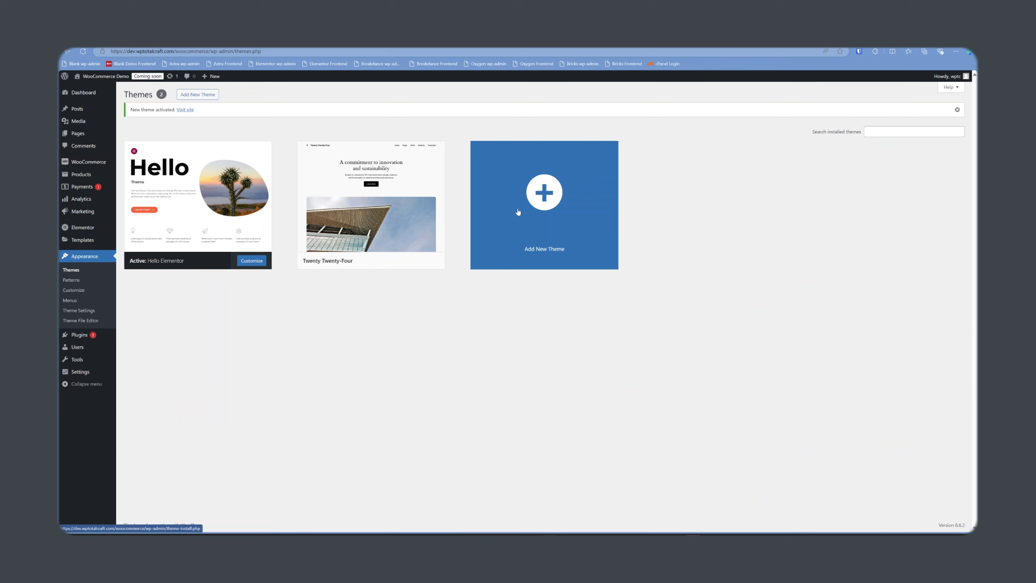
# - Reload the storefront to check the front page under the new theme, and return to the Themes page
pyautogui.click(328, 64)
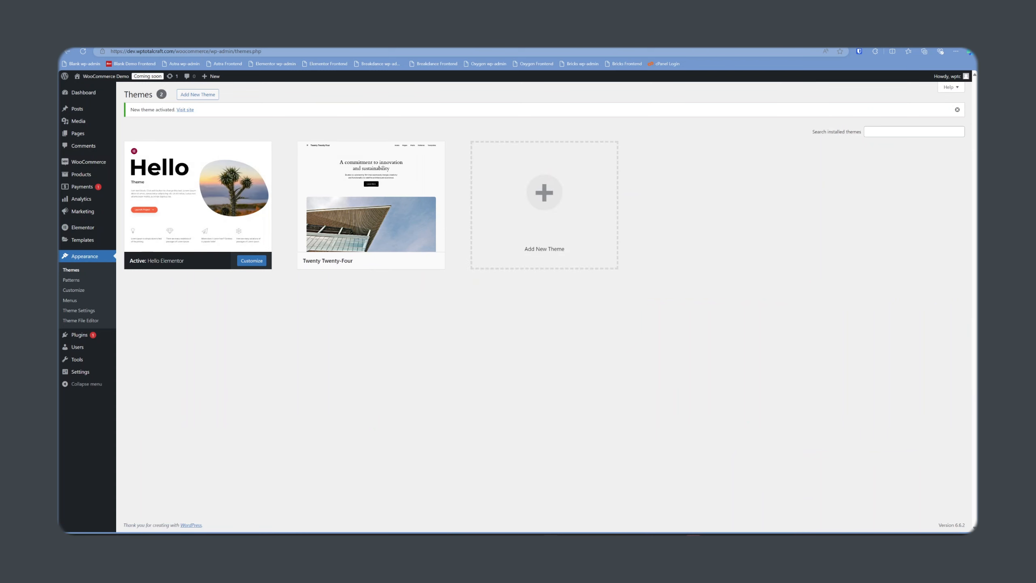
pyautogui.click(83, 52)
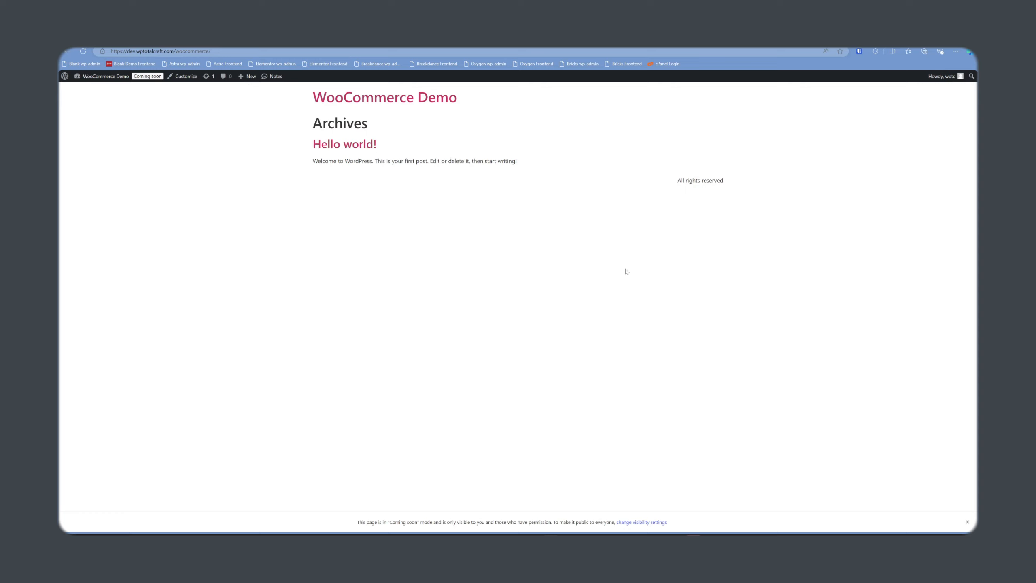
pyautogui.hotkey('ctrl', 'Tab')
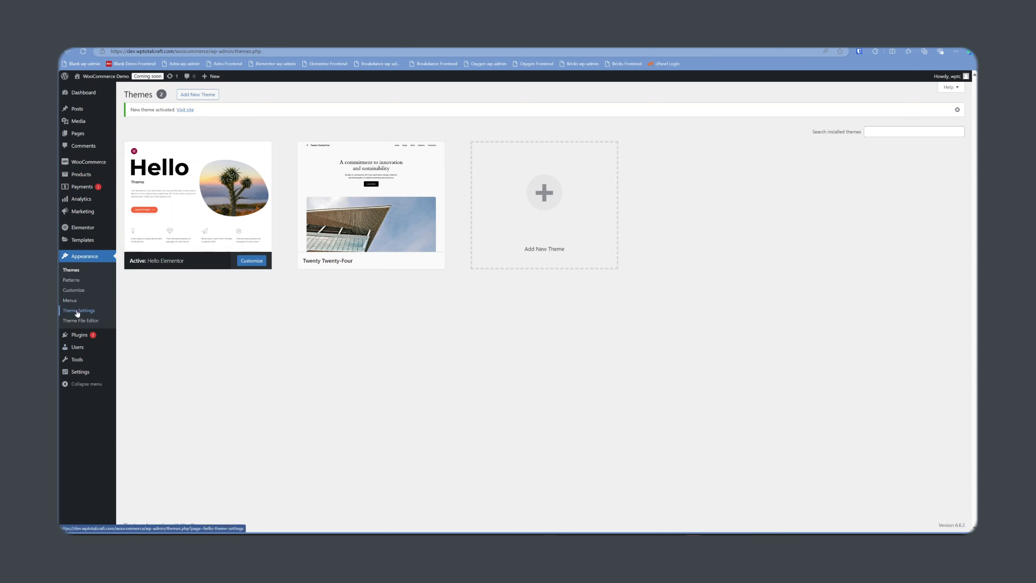
# - Filter Elementor's Kit Library to Online Store kits and look through the demo of the Candle Set One Page Shop Kit
pyautogui.moveTo(85, 242)
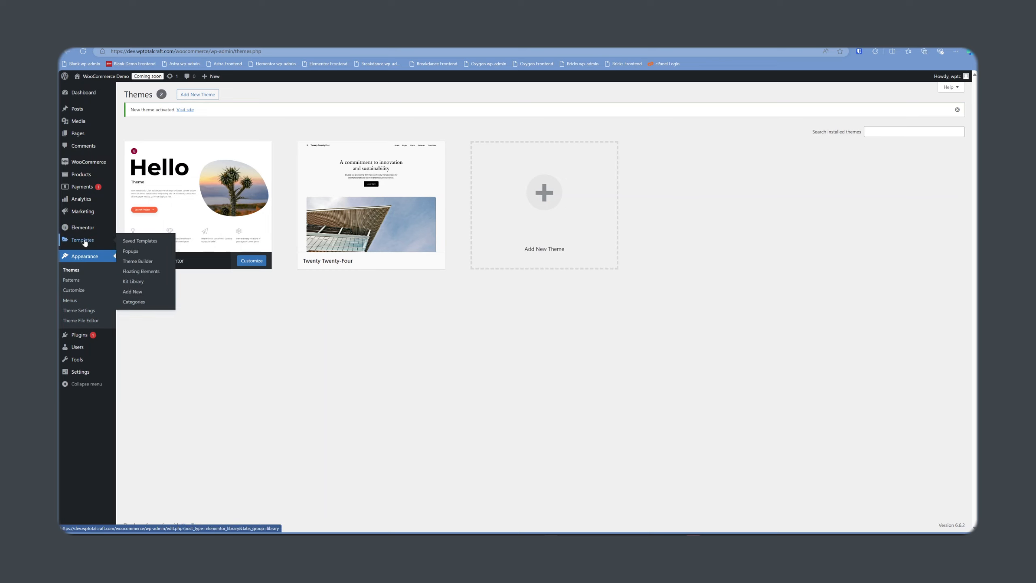
pyautogui.click(140, 285)
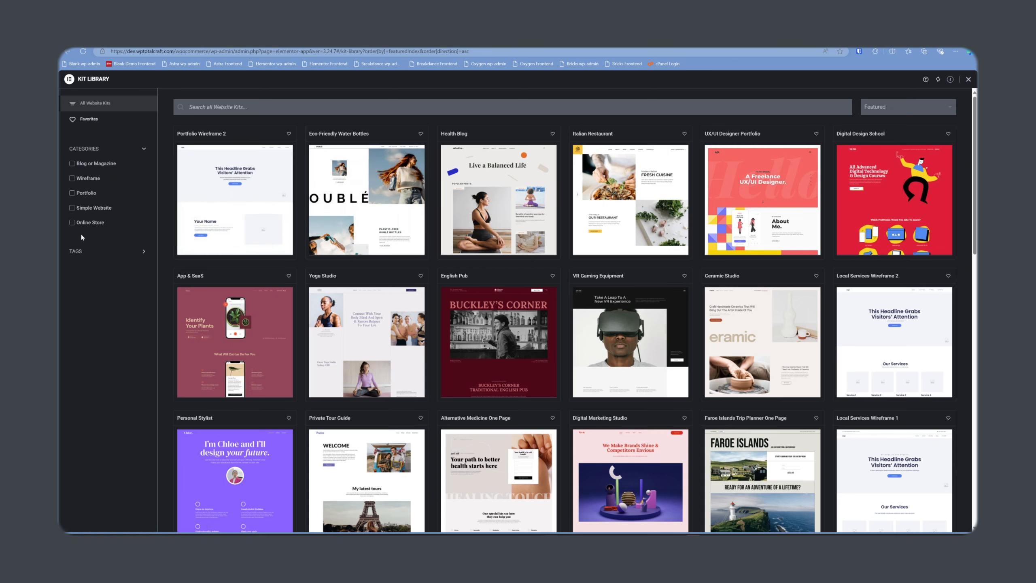
pyautogui.click(73, 223)
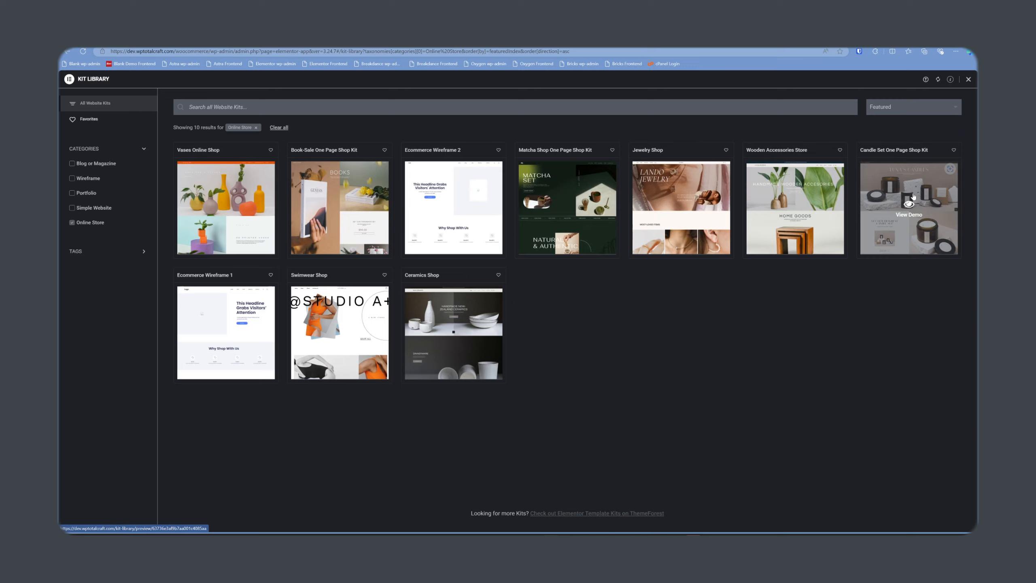
pyautogui.click(912, 198)
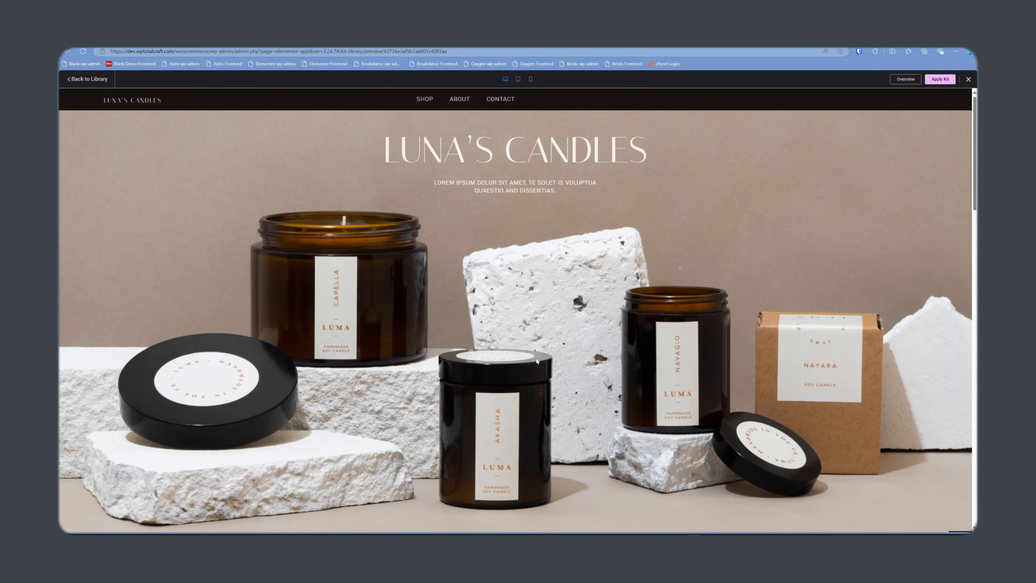
pyautogui.scroll(-4, 613, 319)
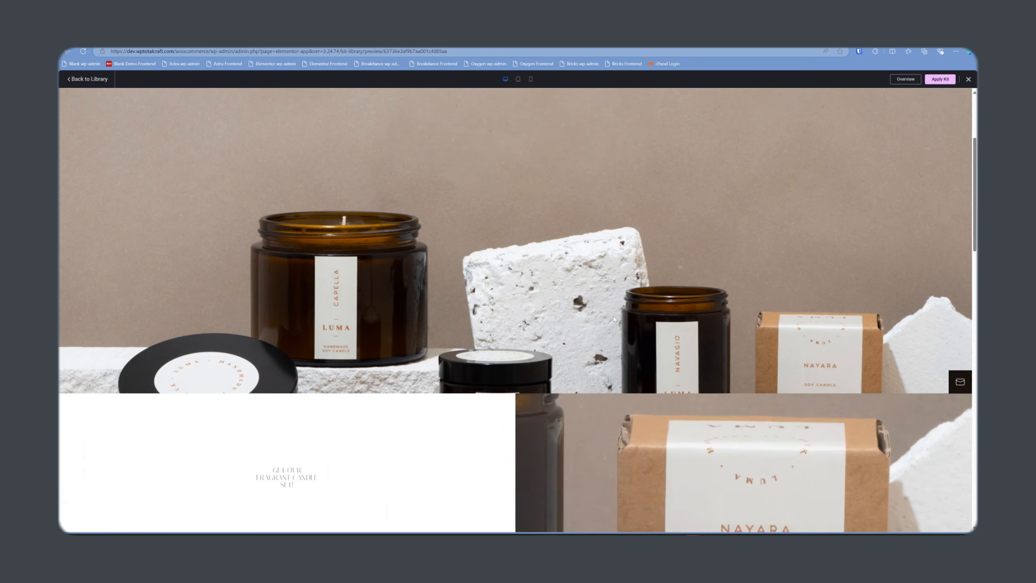
pyautogui.scroll(-5, 616, 314)
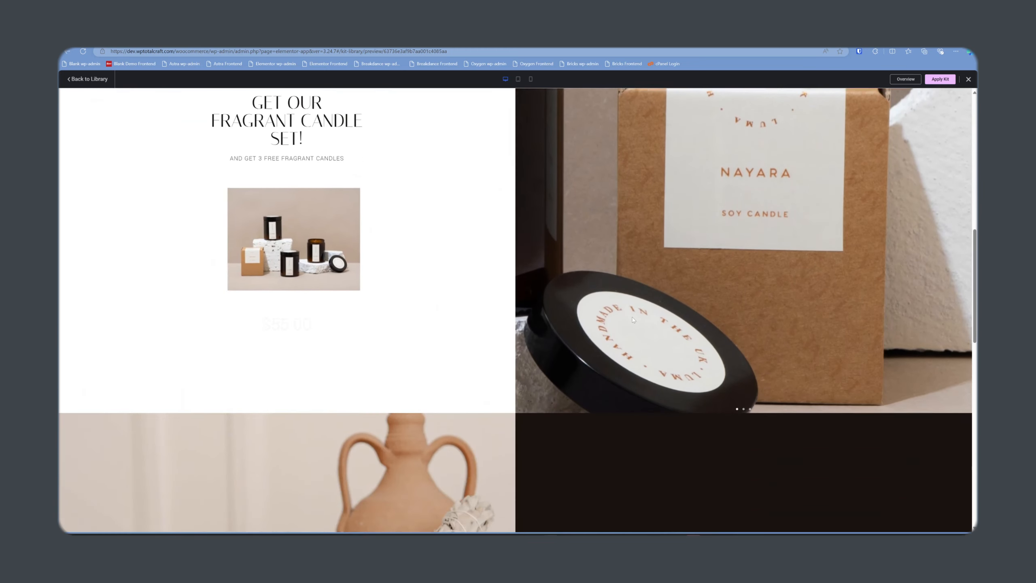
pyautogui.scroll(-5, 633, 314)
pyautogui.scroll(6, 633, 310)
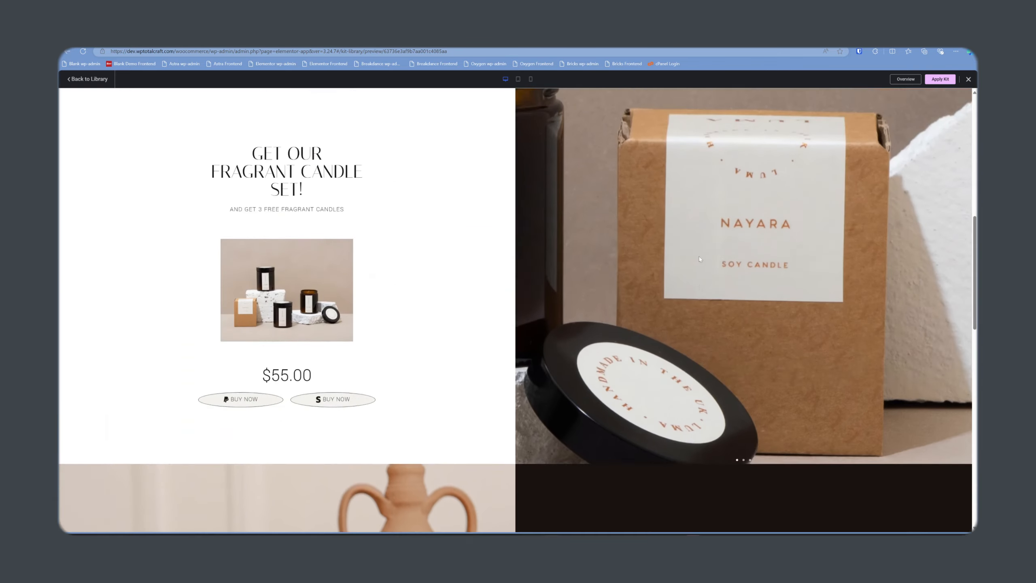
pyautogui.scroll(8, 699, 258)
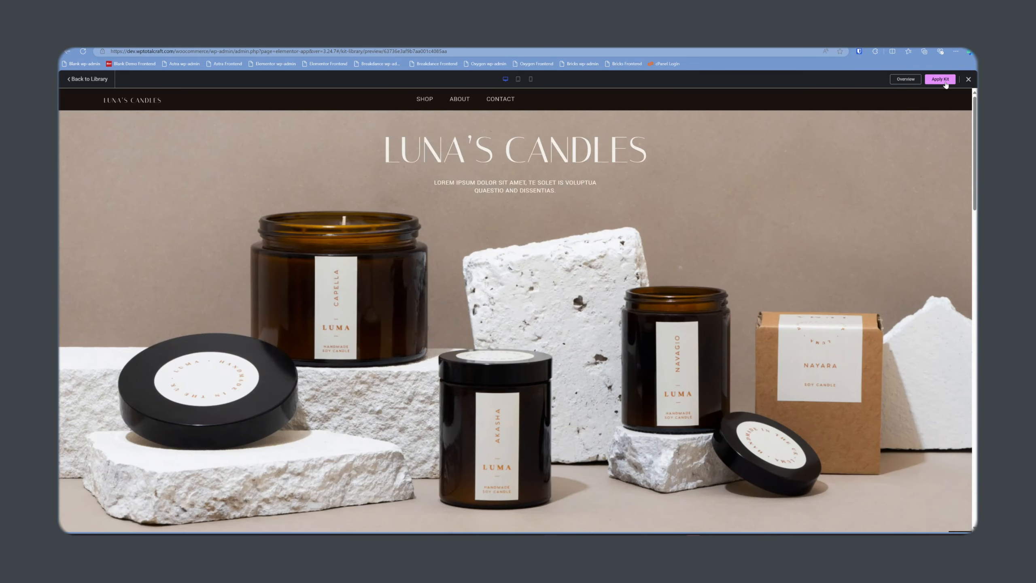
# - Apply the entire Candle Set One Page Shop Kit to the site, enabling unfiltered file uploads for the import
pyautogui.click(945, 82)
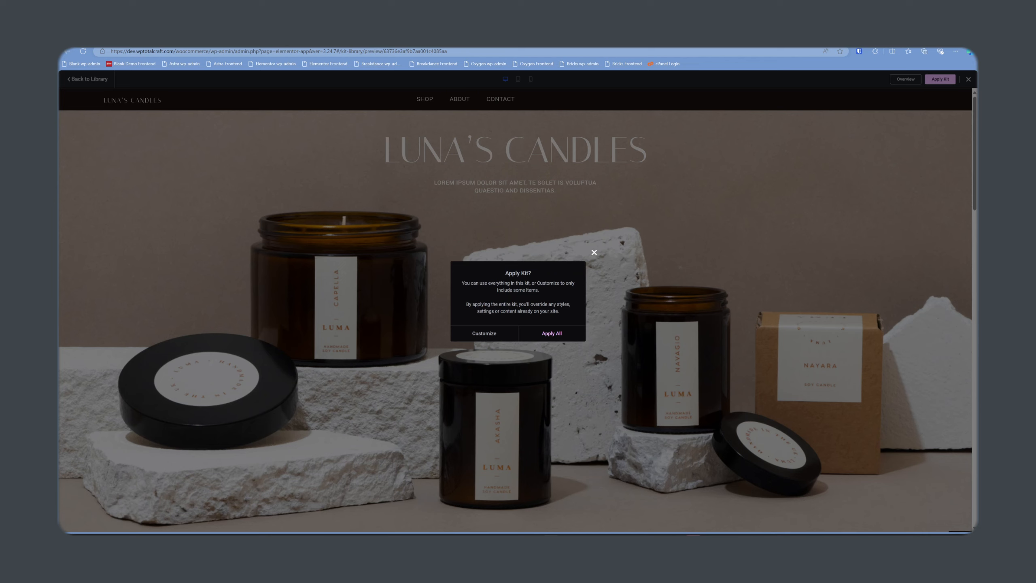
pyautogui.click(552, 333)
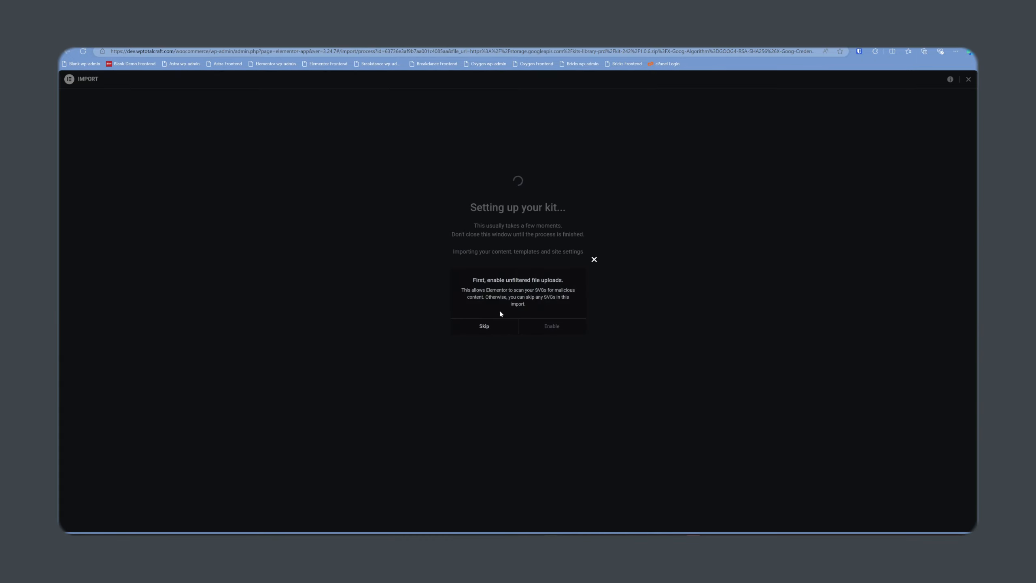
pyautogui.click(552, 327)
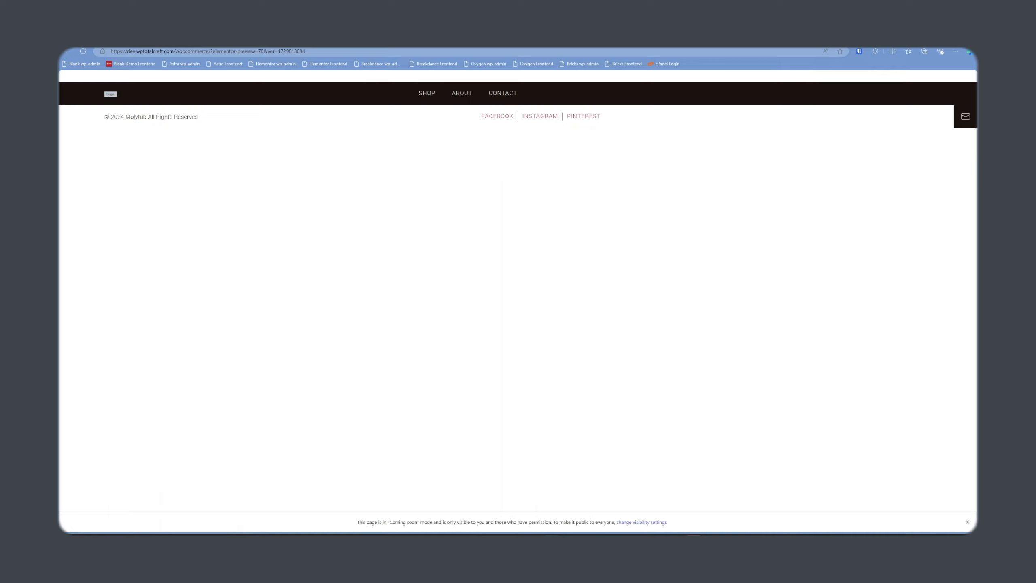
pyautogui.click(543, 51)
pyautogui.write('https://dev.wptotalcraft.com/woocommerce/home')
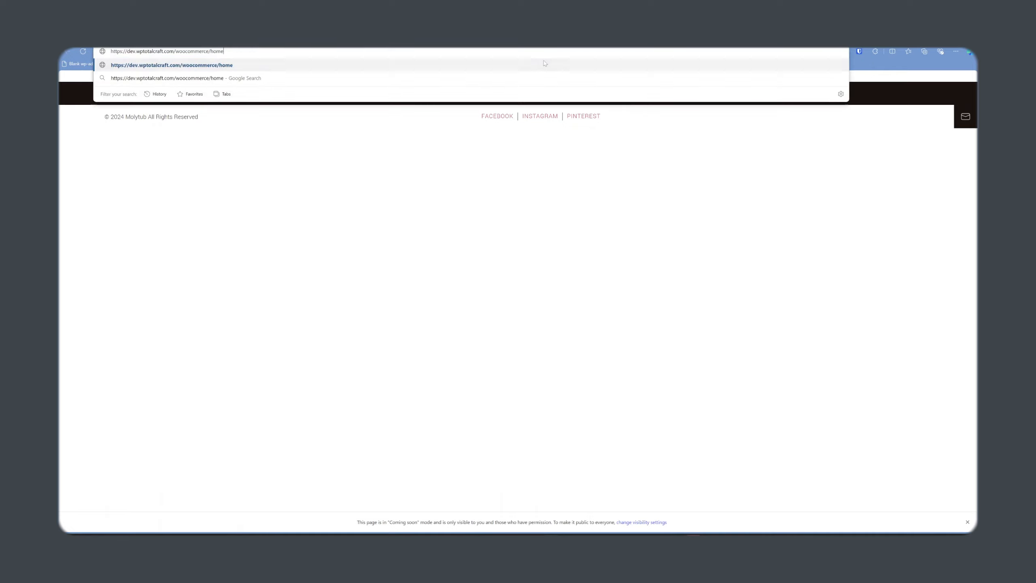
pyautogui.press('Return')
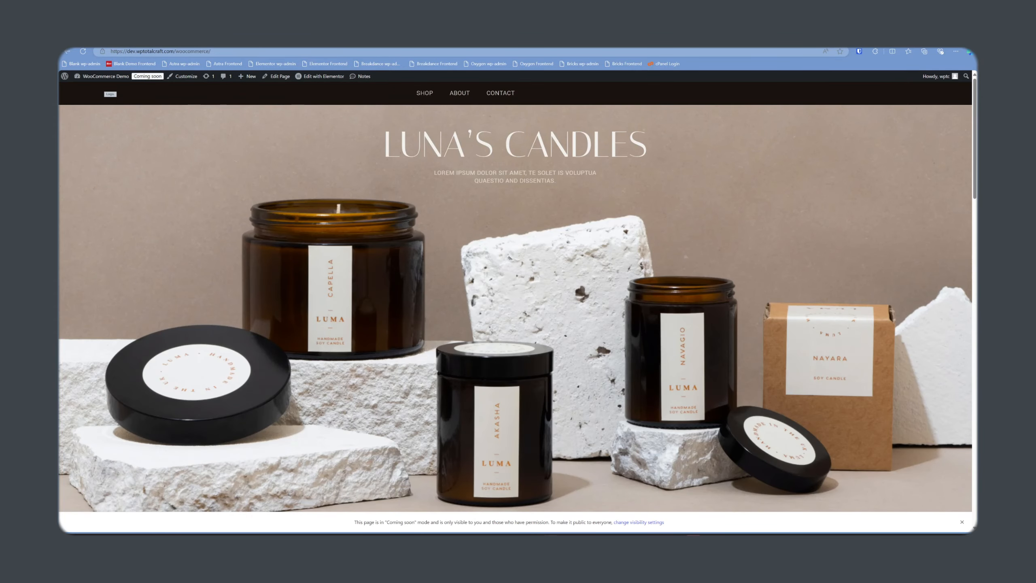
pyautogui.scroll(-3, 366, 250)
pyautogui.scroll(-8, 398, 249)
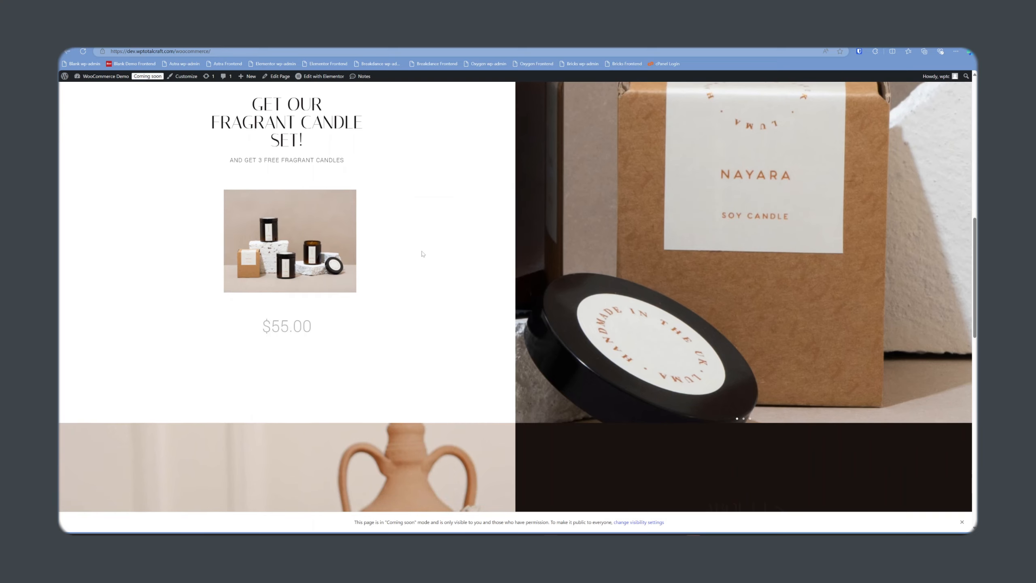
pyautogui.scroll(-5, 422, 254)
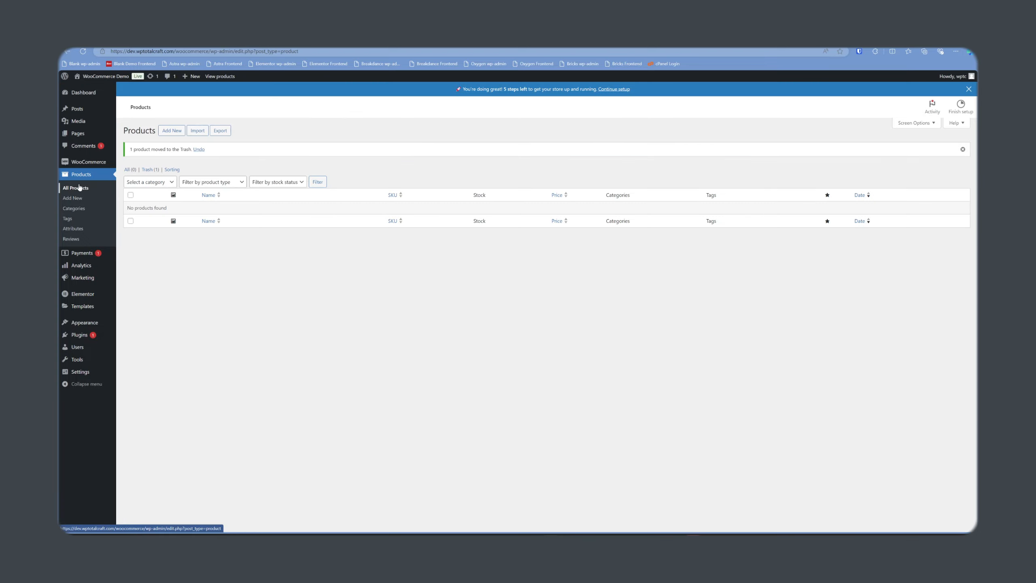
# - Start a new WooCommerce product and name it "Beeswax Candle"
pyautogui.click(81, 188)
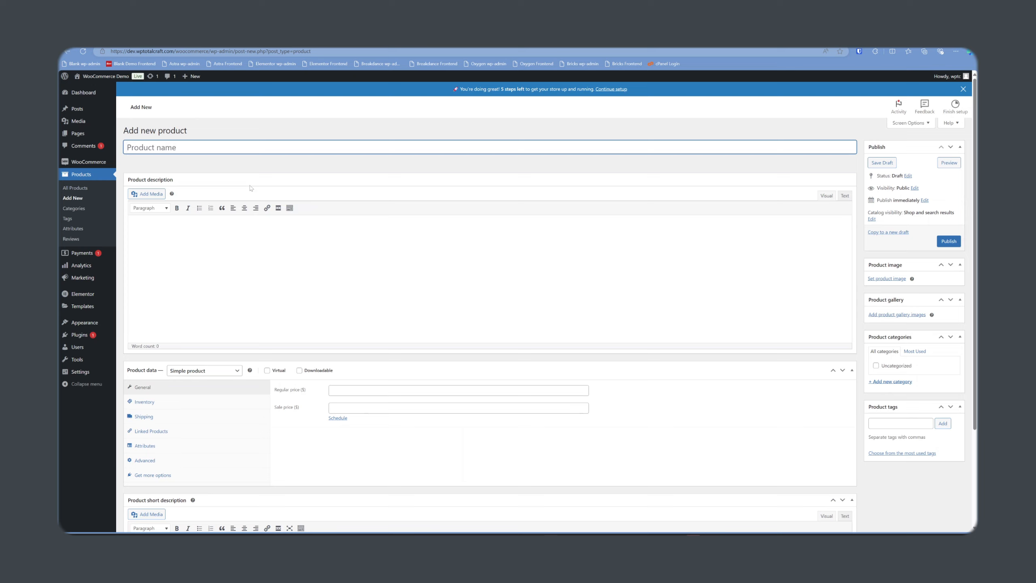
pyautogui.write('Beeswax Candle')
pyautogui.press('Tab')
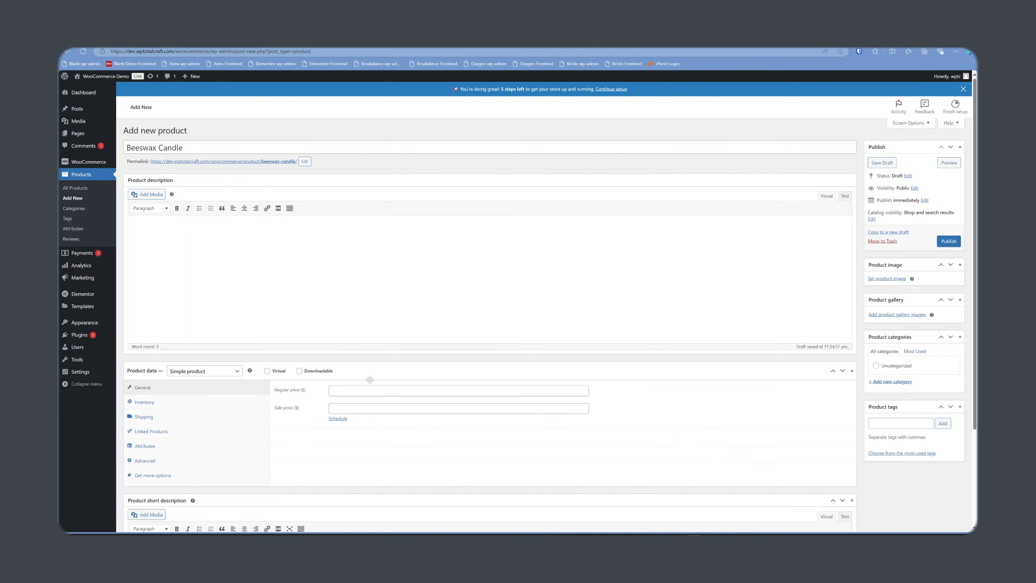
pyautogui.scroll(-1, 346, 392)
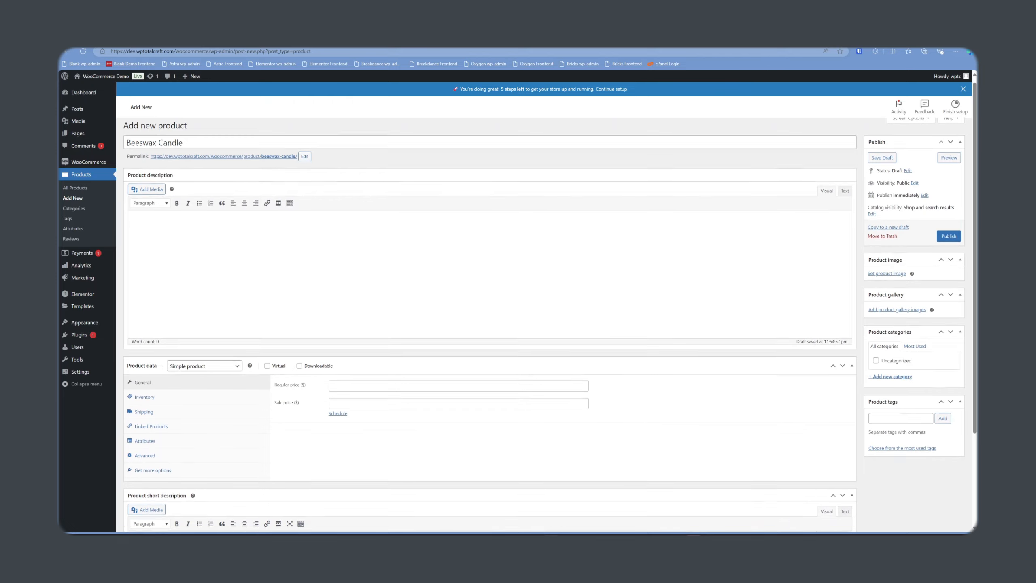
pyautogui.scroll(1, 346, 392)
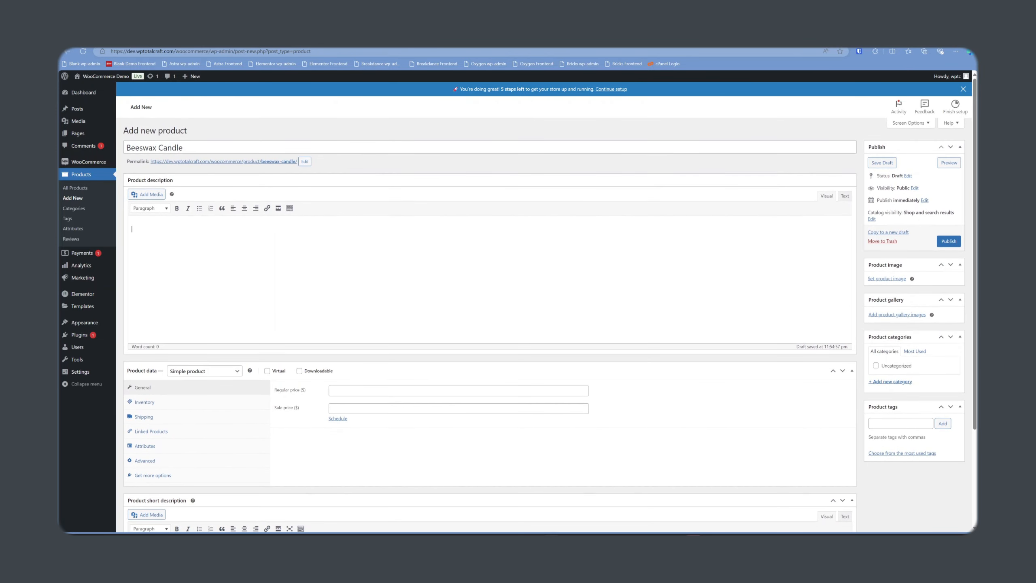
# - Set the Beeswax Candle's regular price to 39.99
pyautogui.click(345, 392)
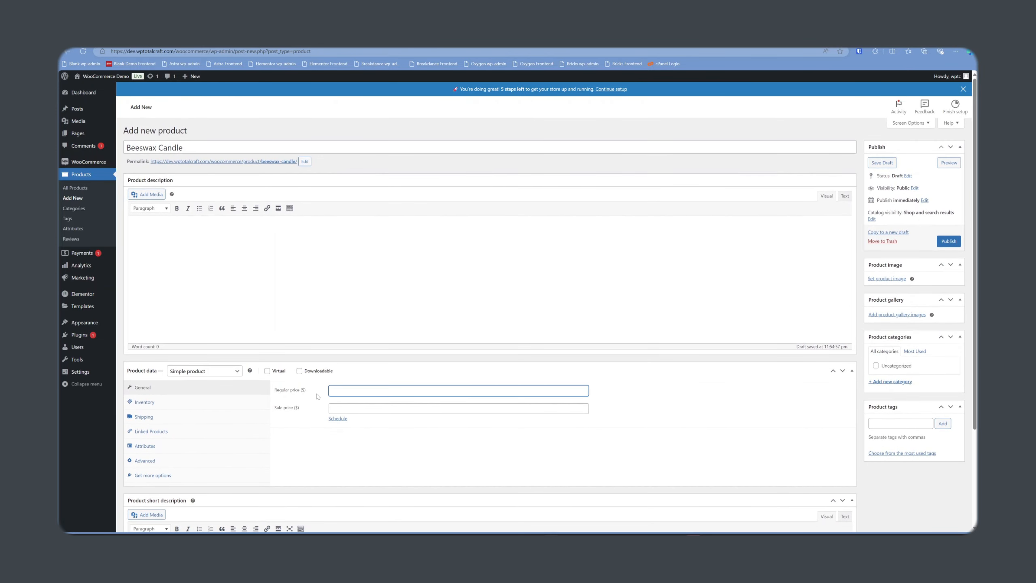
pyautogui.write('12')
pyautogui.hotkey('ctrl', 'a')
pyautogui.write('39.99')
# - Set candle_shop2.jpg from the media library as the Beeswax Candle's product image
pyautogui.click(892, 278)
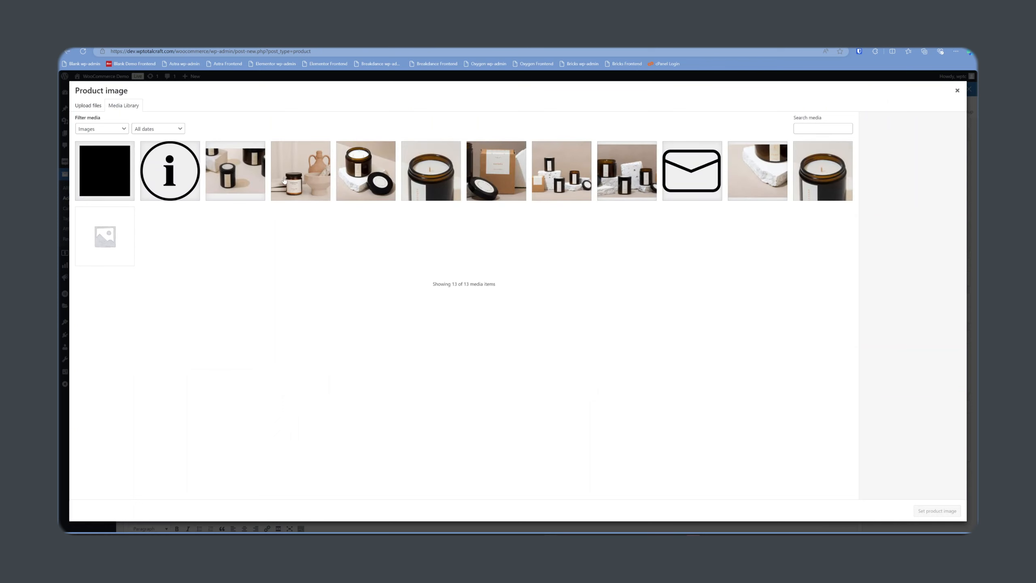
pyautogui.click(433, 178)
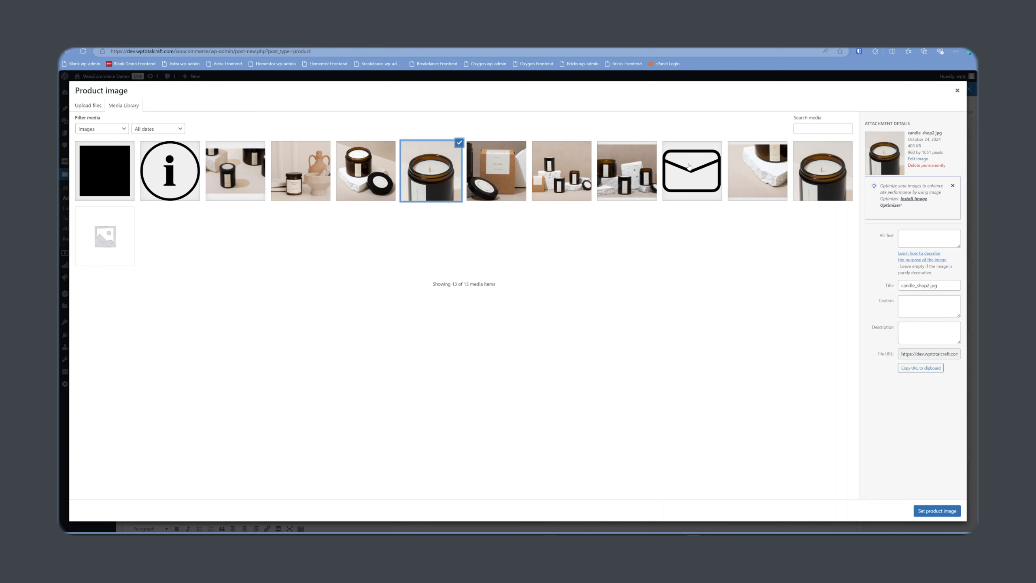
pyautogui.click(937, 511)
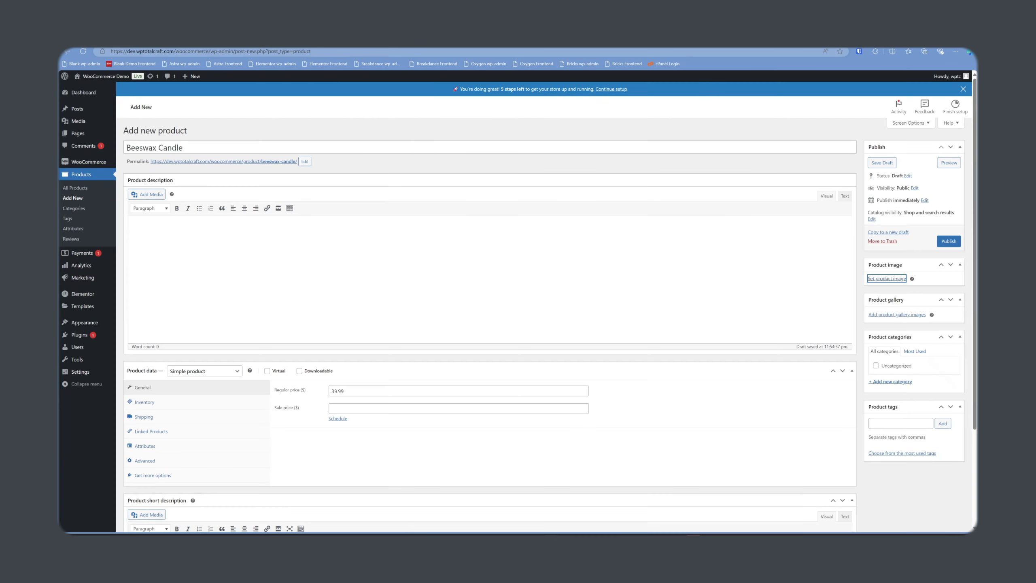
# - Create a new product category "Wax Candles" and assign it to the Beeswax Candle
pyautogui.scroll(-3, 915, 337)
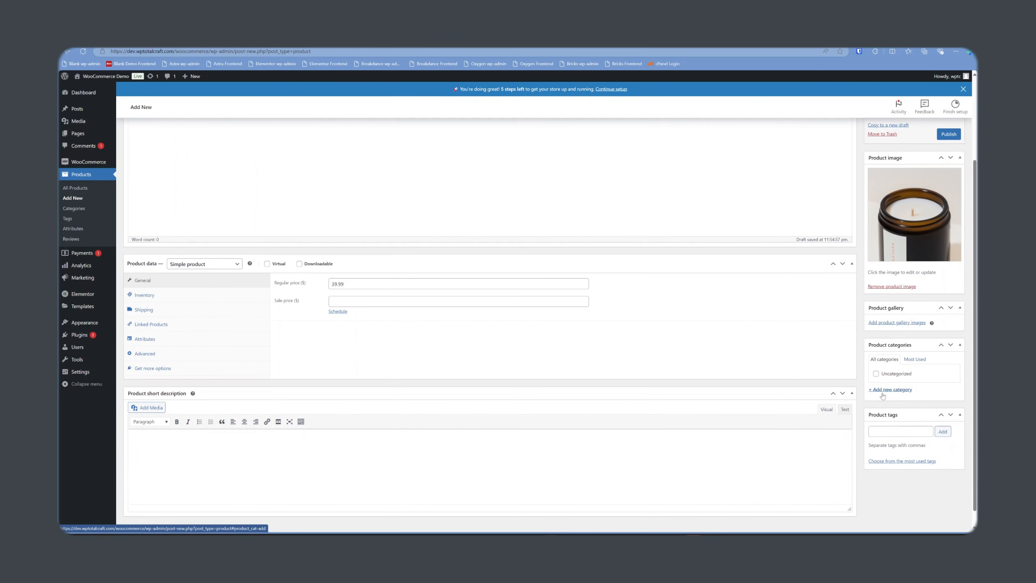
pyautogui.click(889, 389)
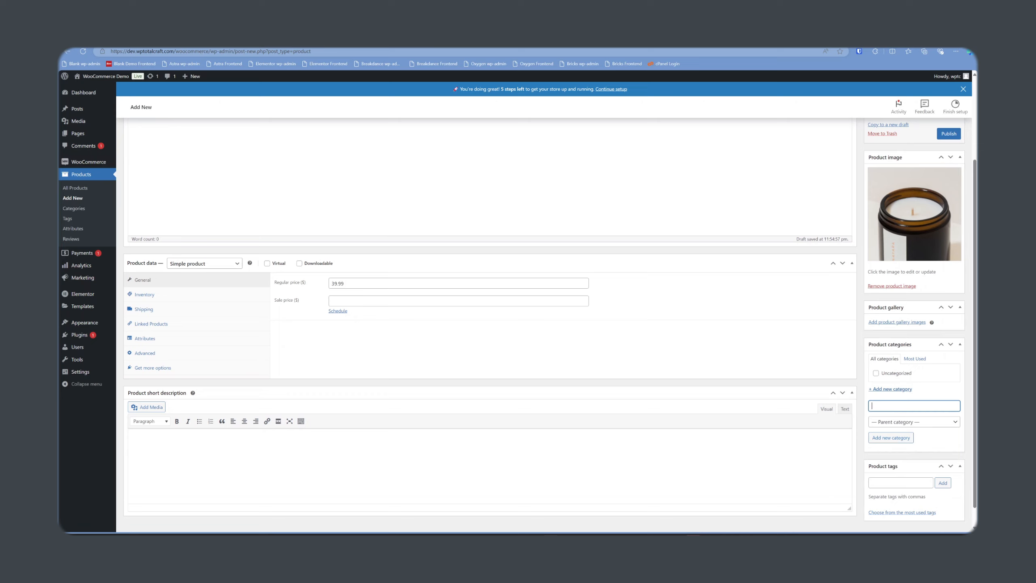
pyautogui.write('Wax Candles')
pyautogui.press('Return')
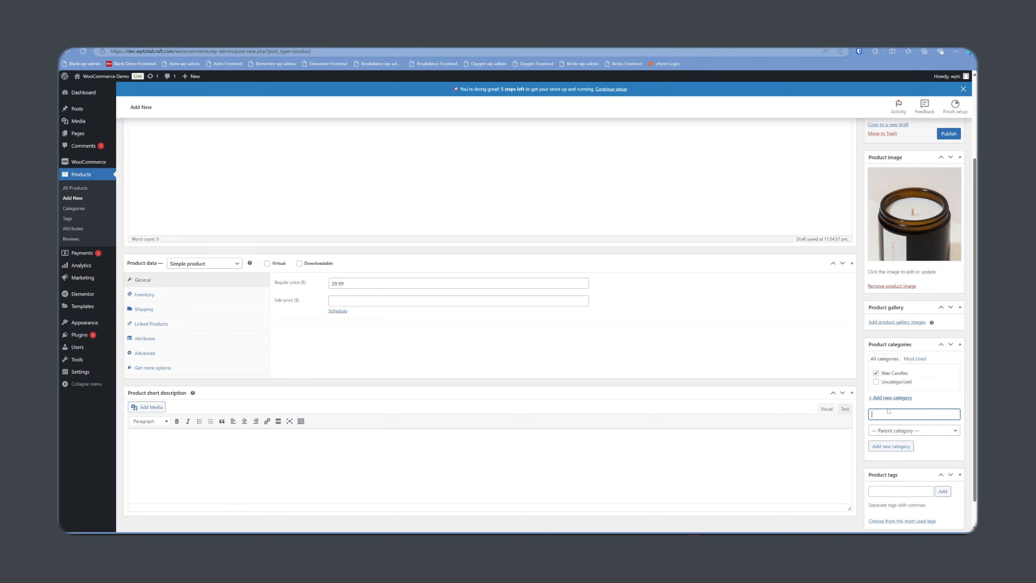
# - Add the tags "yellow" and "wax" to the Beeswax Candle and set its sale price to 32.99
pyautogui.scroll(-1, 892, 473)
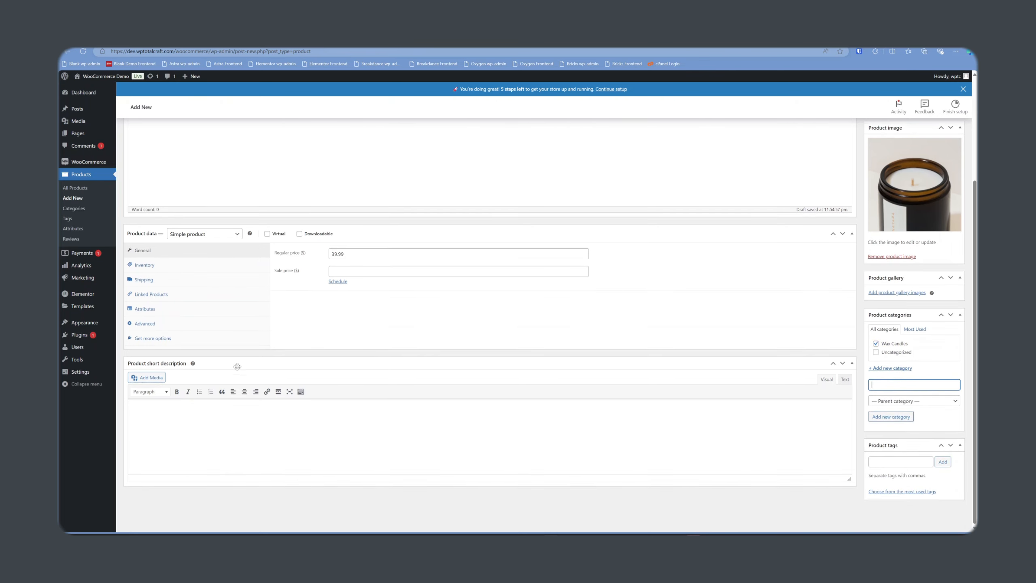
pyautogui.click(892, 462)
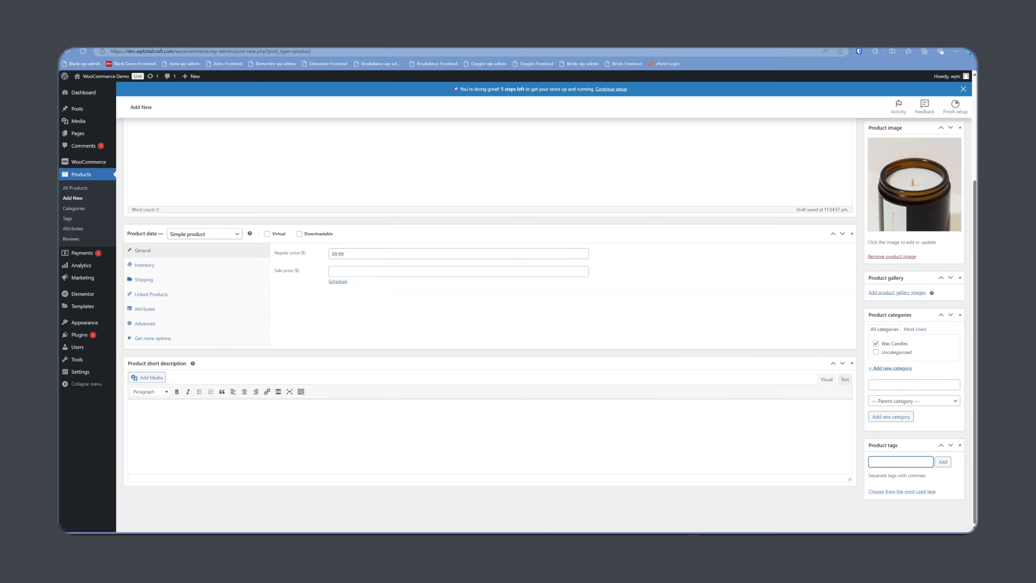
pyautogui.write('yellow')
pyautogui.press('Return')
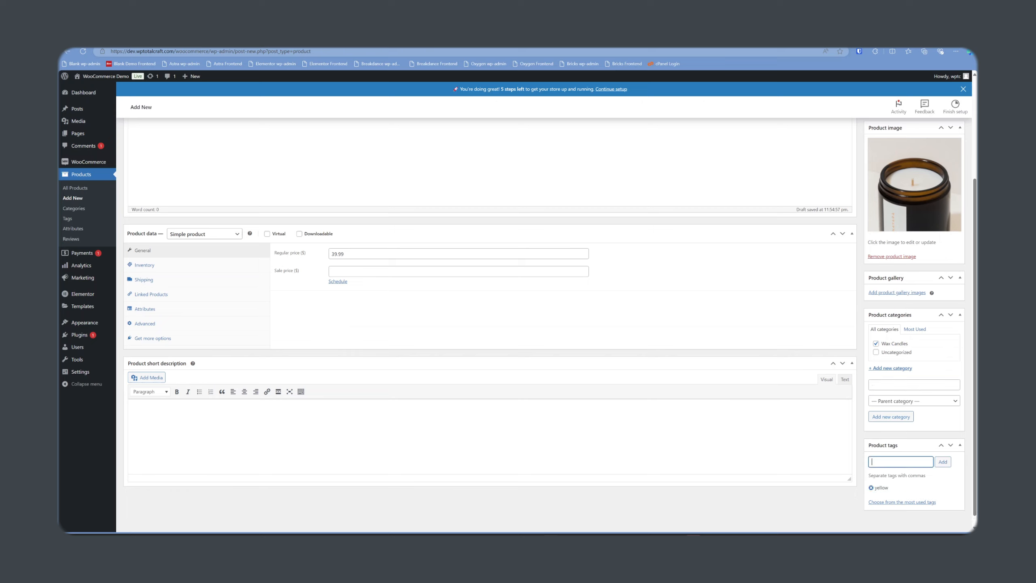
pyautogui.write('wax')
pyautogui.press('Return')
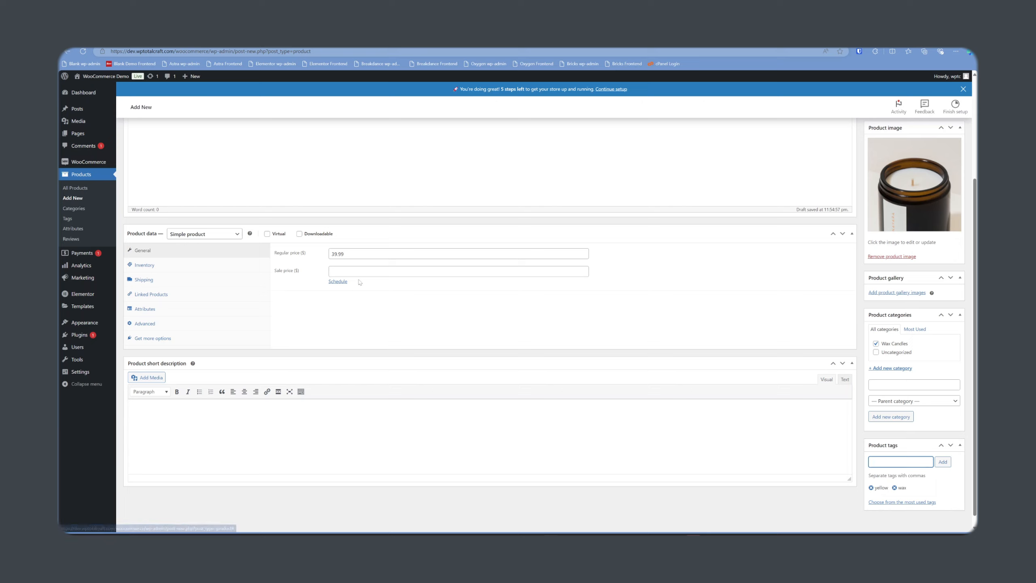
pyautogui.click(339, 272)
pyautogui.write('32.99')
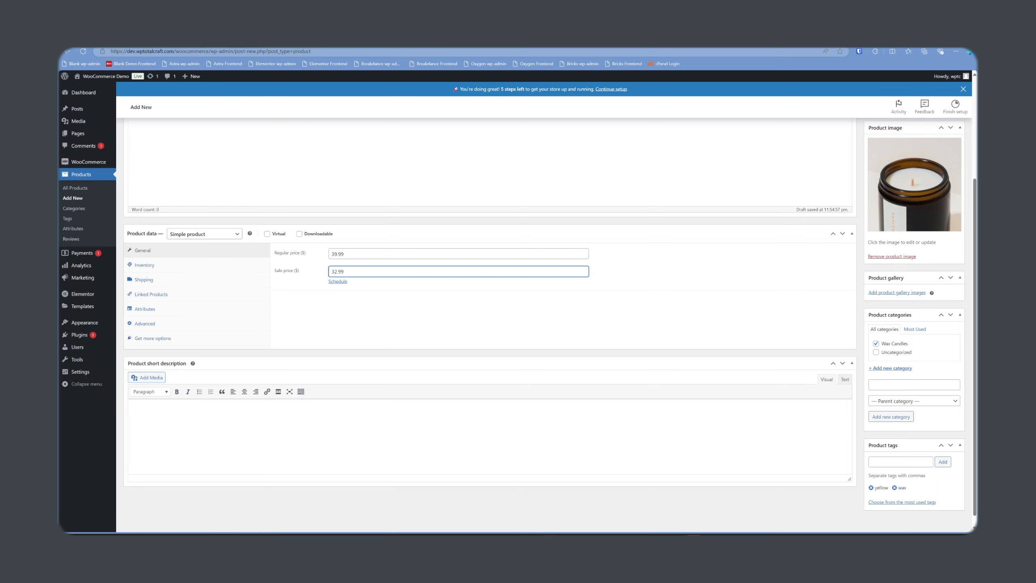
# - Look through the product's inventory, shipping, linked products, attributes and advanced settings, including the shipping class options
pyautogui.click(143, 264)
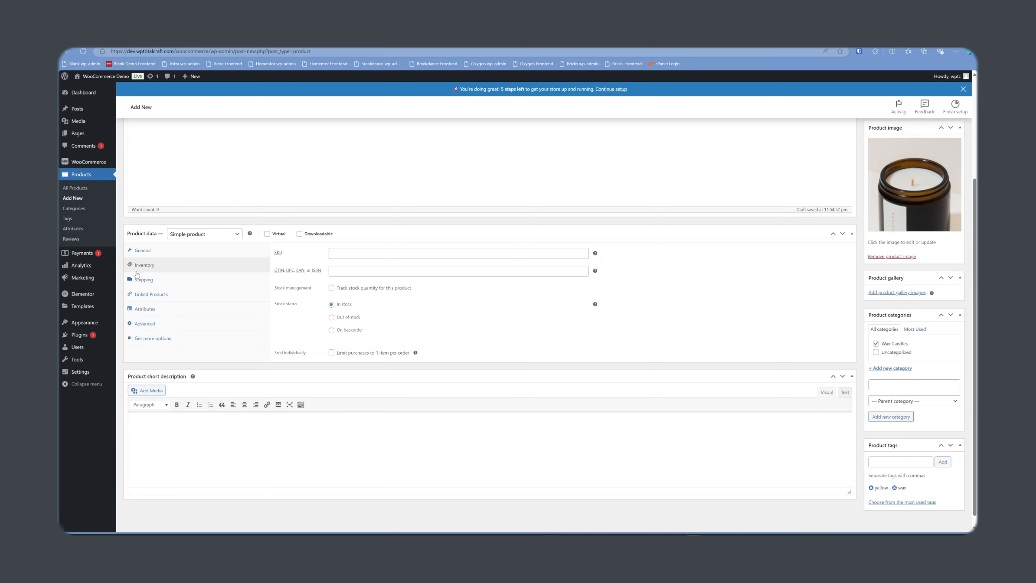
pyautogui.click(170, 286)
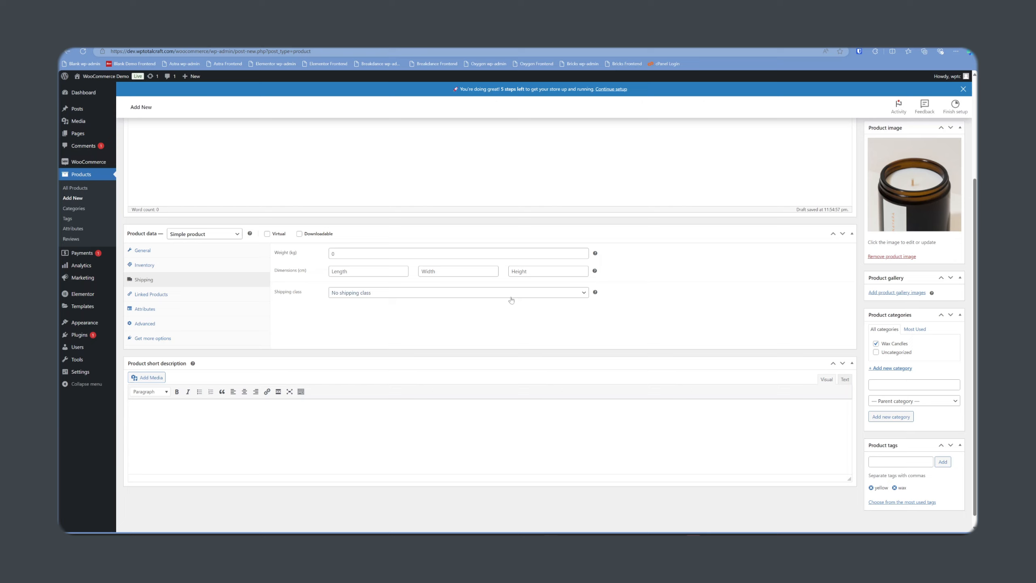
pyautogui.click(430, 293)
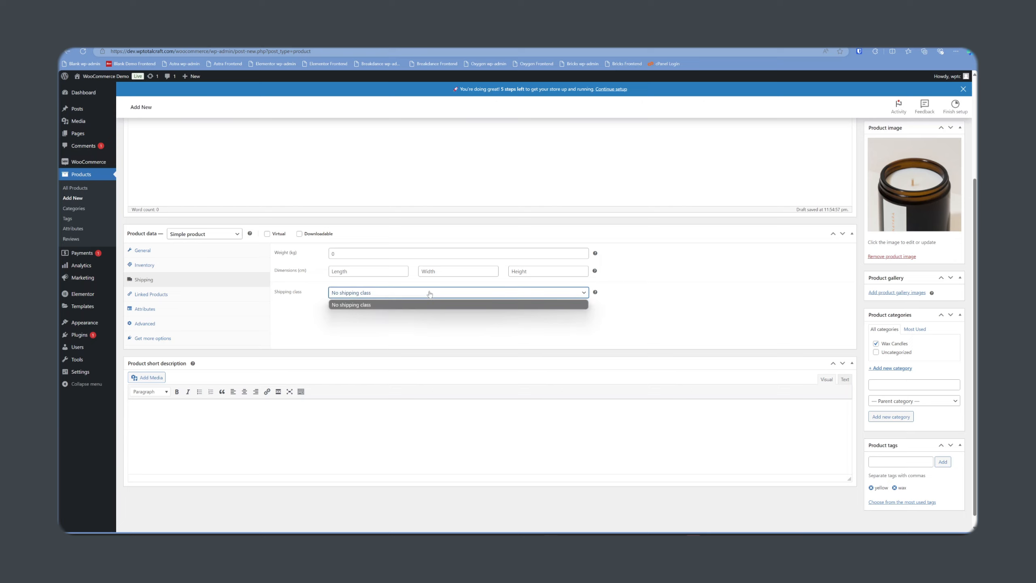
pyautogui.click(679, 295)
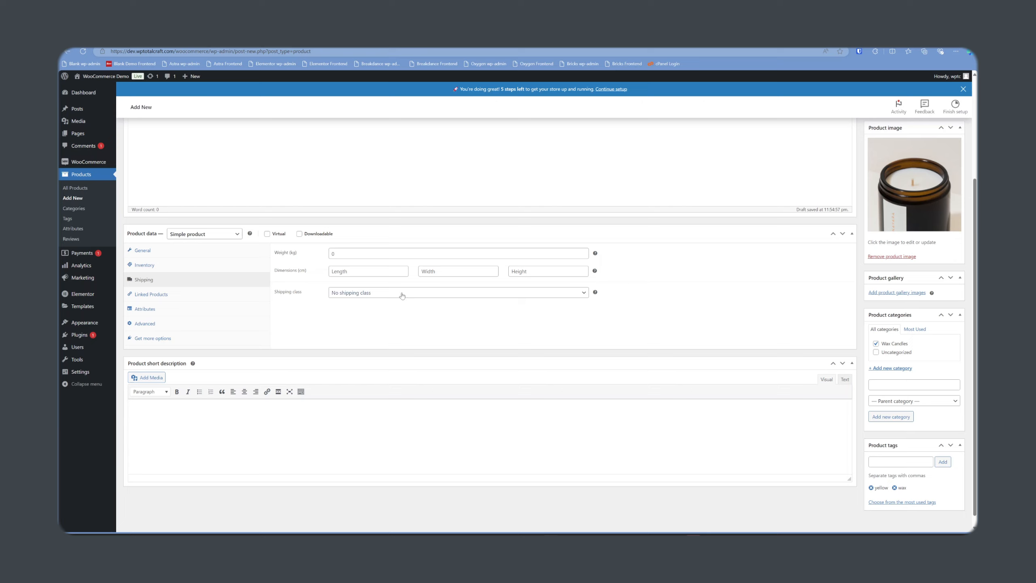
pyautogui.click(170, 296)
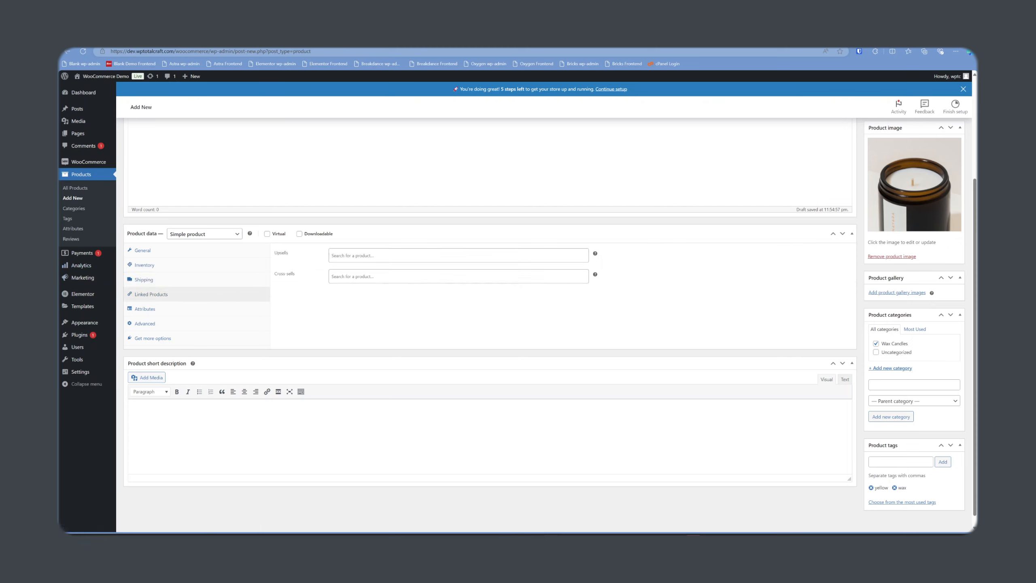
pyautogui.click(166, 308)
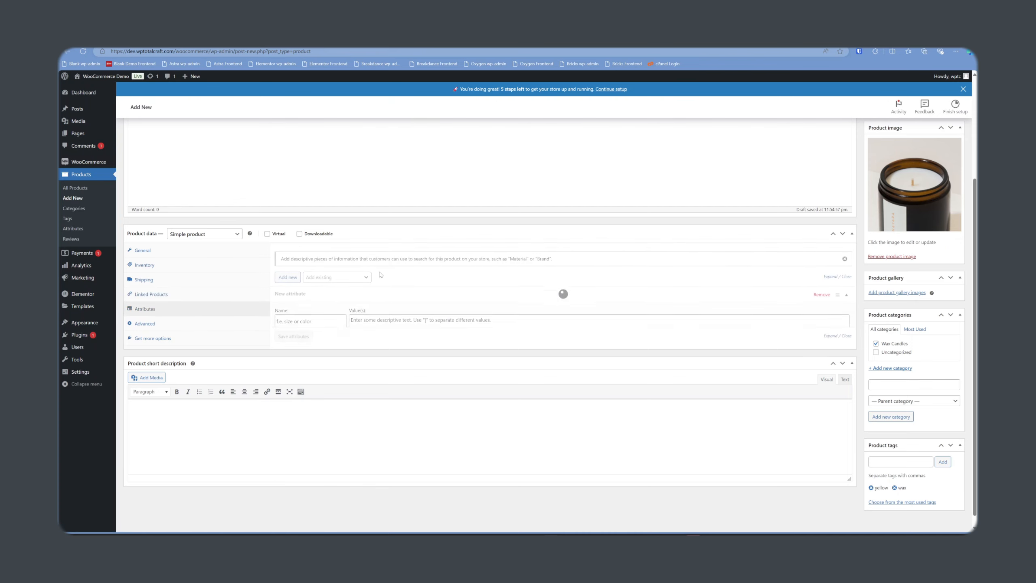
pyautogui.click(177, 269)
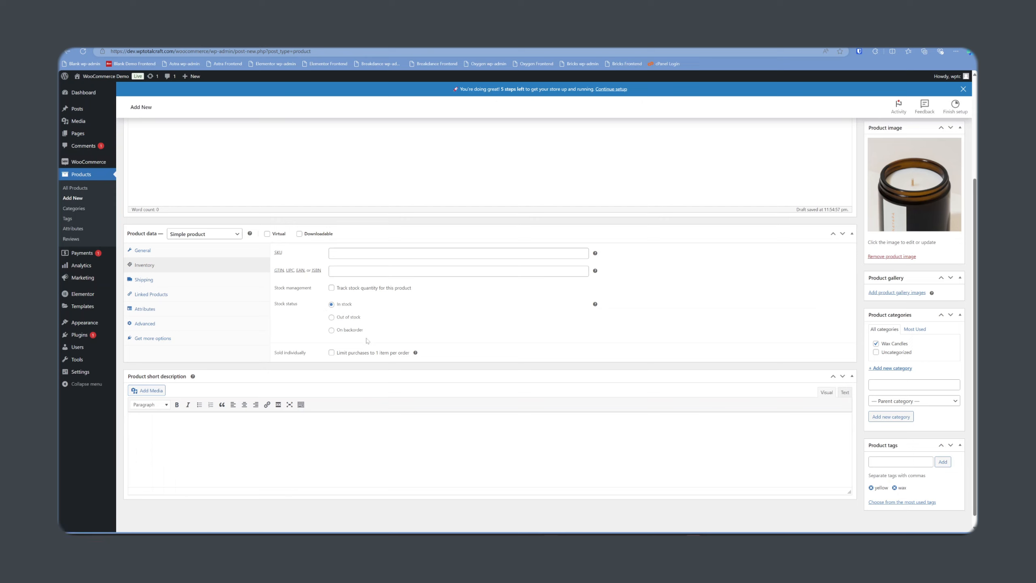
pyautogui.click(155, 325)
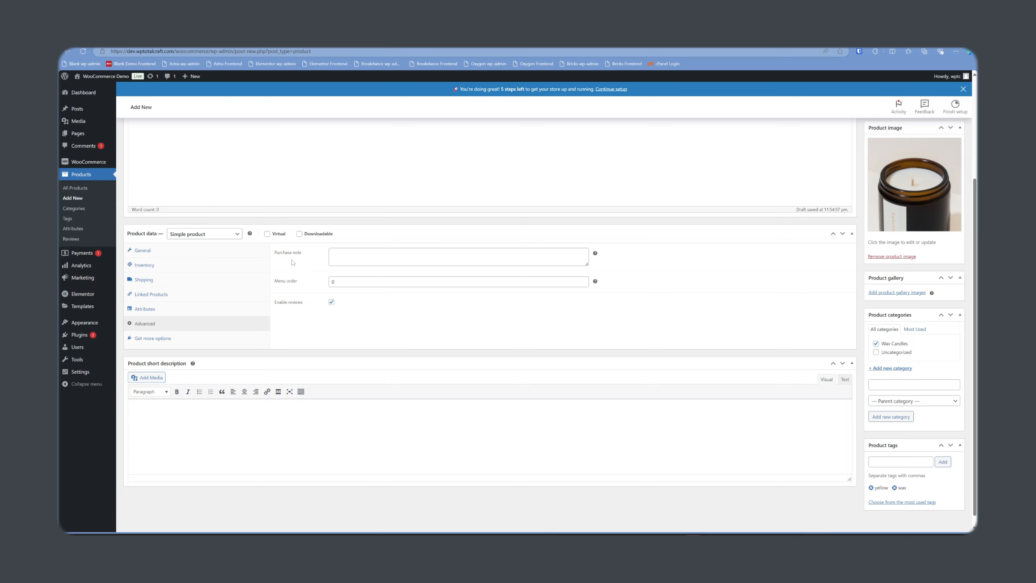
pyautogui.click(186, 249)
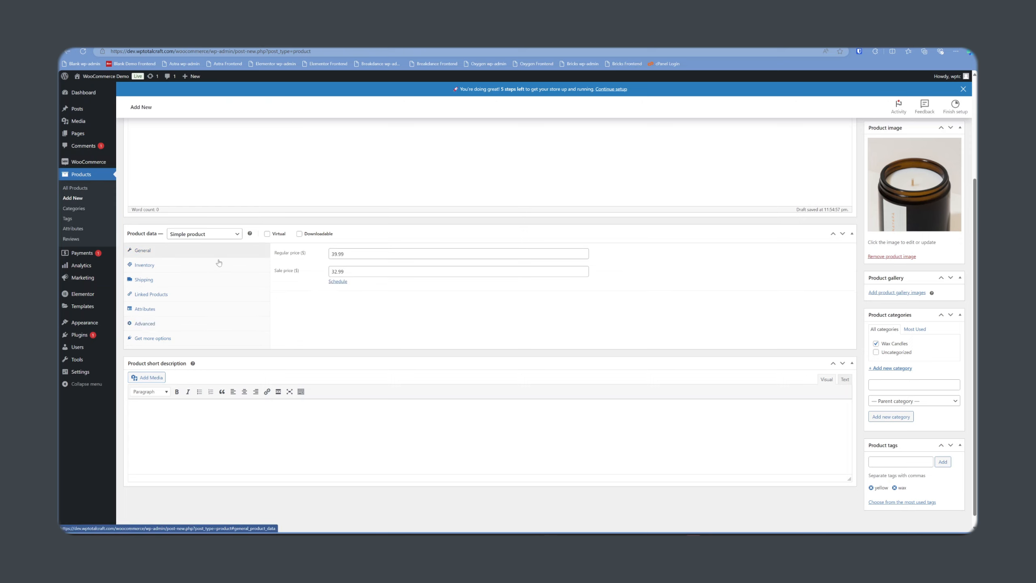
pyautogui.click(187, 265)
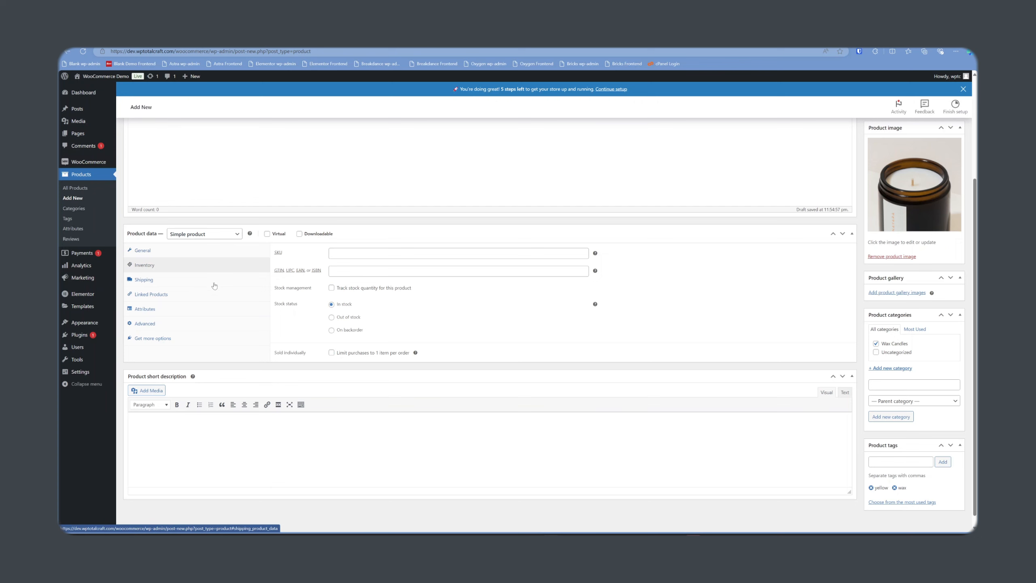
# - Publish the Beeswax Candle product
pyautogui.scroll(1, 153, 278)
pyautogui.scroll(2, 153, 278)
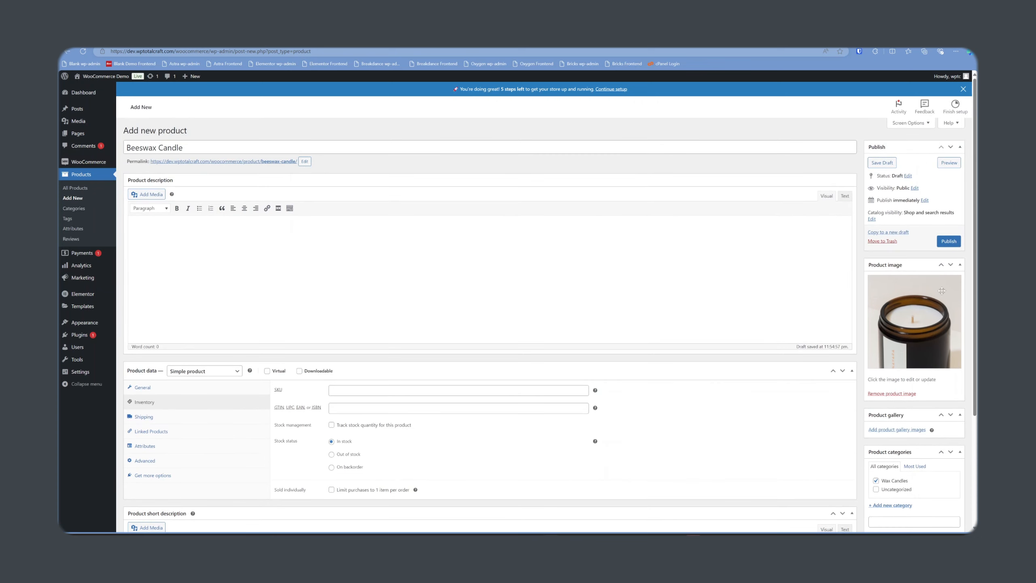
pyautogui.click(952, 241)
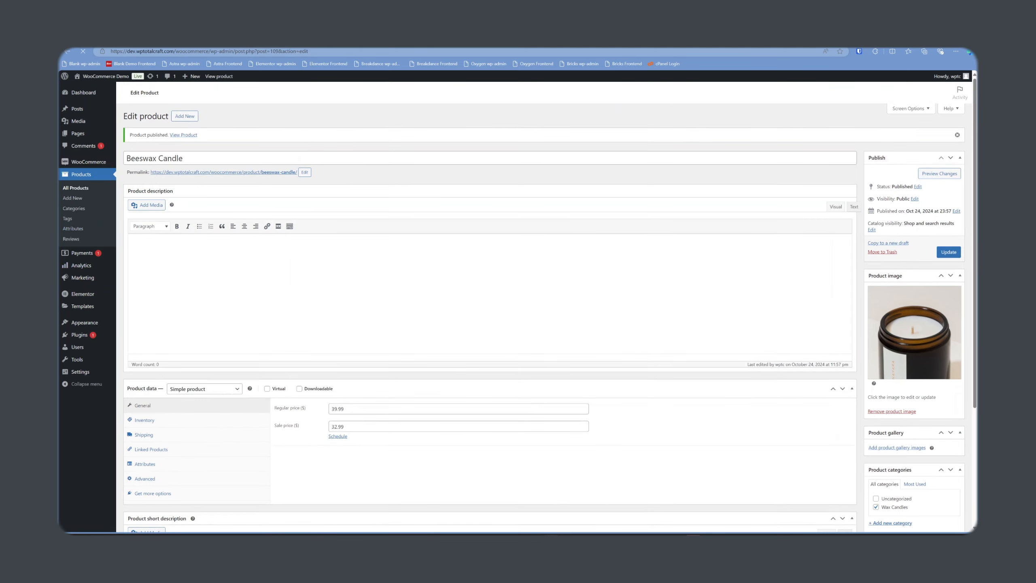
# - Enable tax rates and calculations in the general WooCommerce settings and save the changes
pyautogui.scroll(-3, 489, 306)
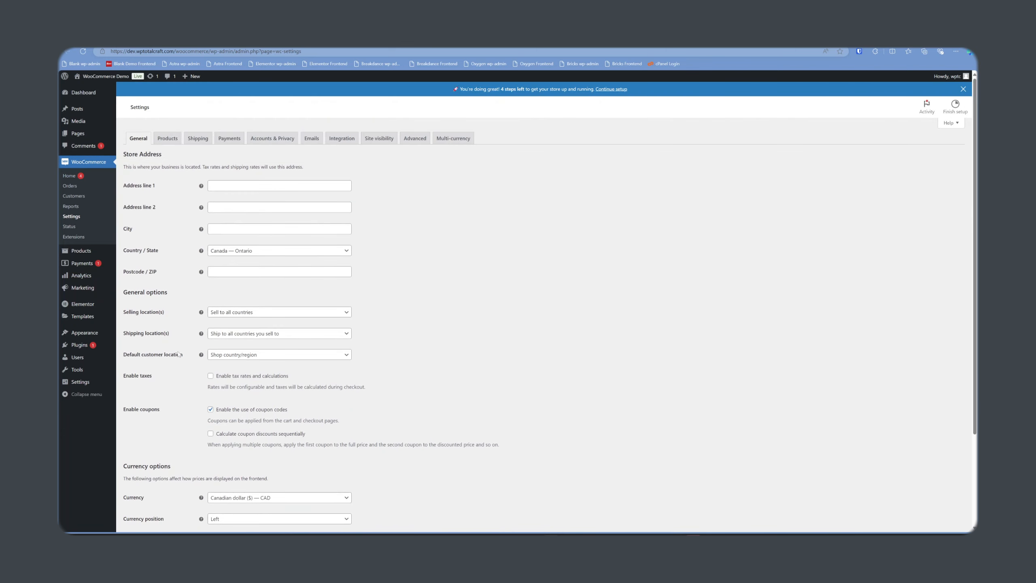
pyautogui.scroll(-3, 331, 390)
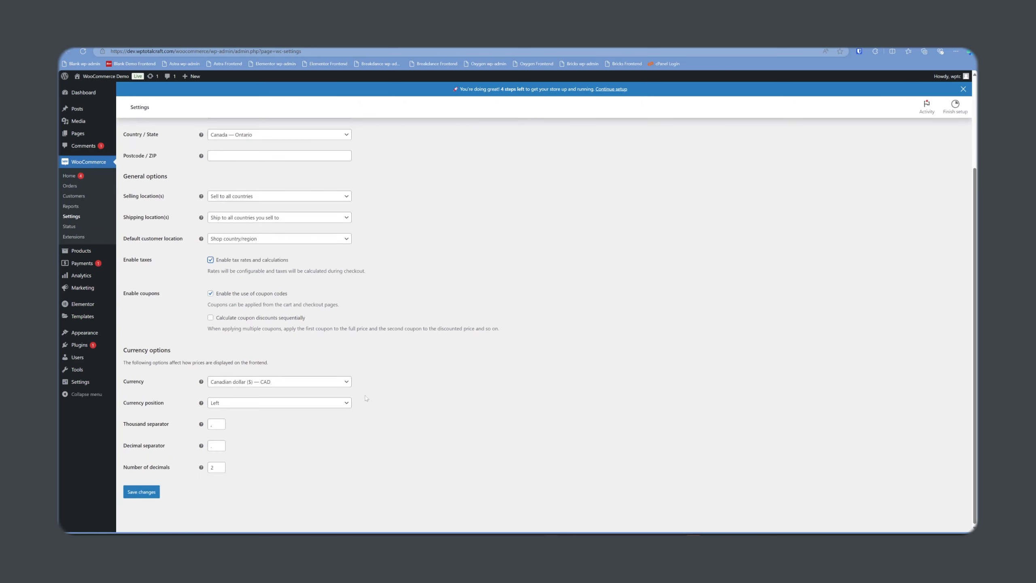
pyautogui.click(141, 492)
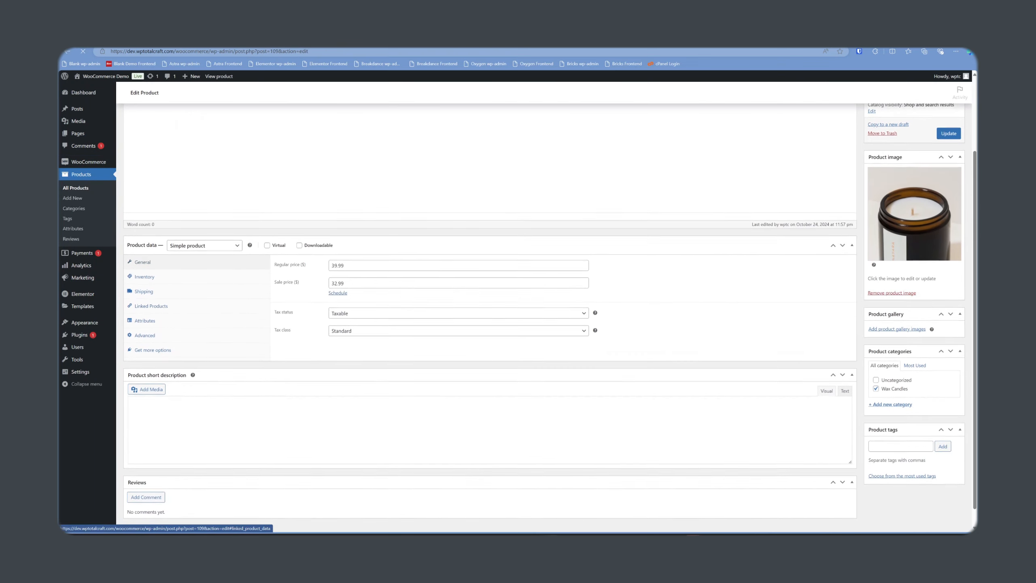
# - Examine the tax status and tax class options in the Beeswax Candle's general product data
pyautogui.click(163, 367)
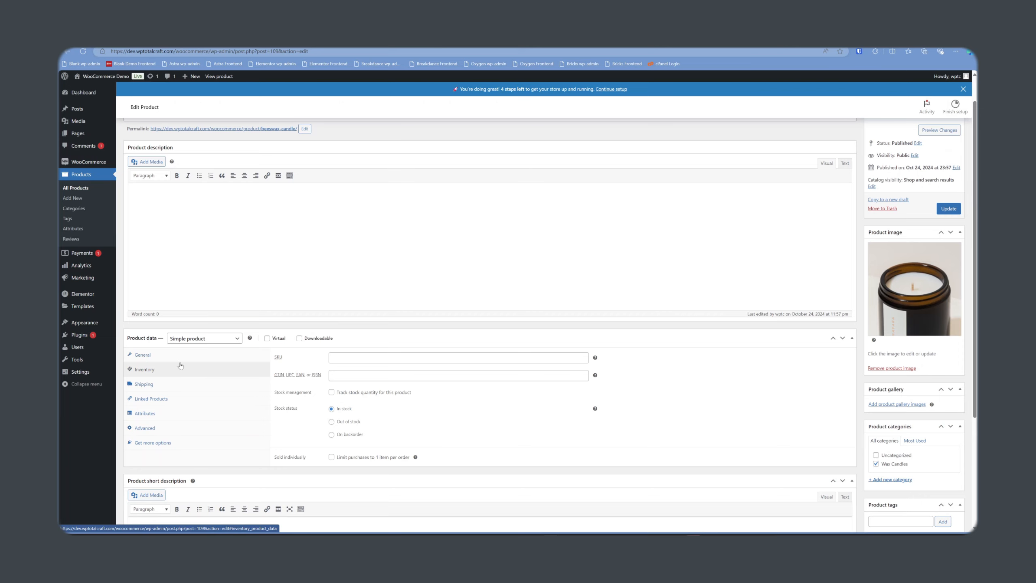
pyautogui.scroll(-2, 263, 363)
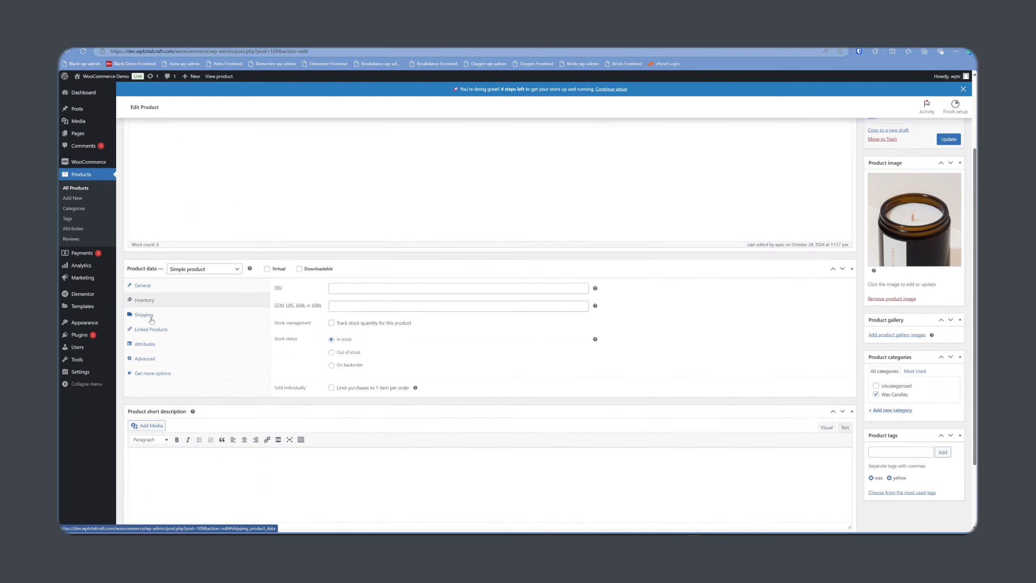
pyautogui.click(166, 318)
pyautogui.click(159, 284)
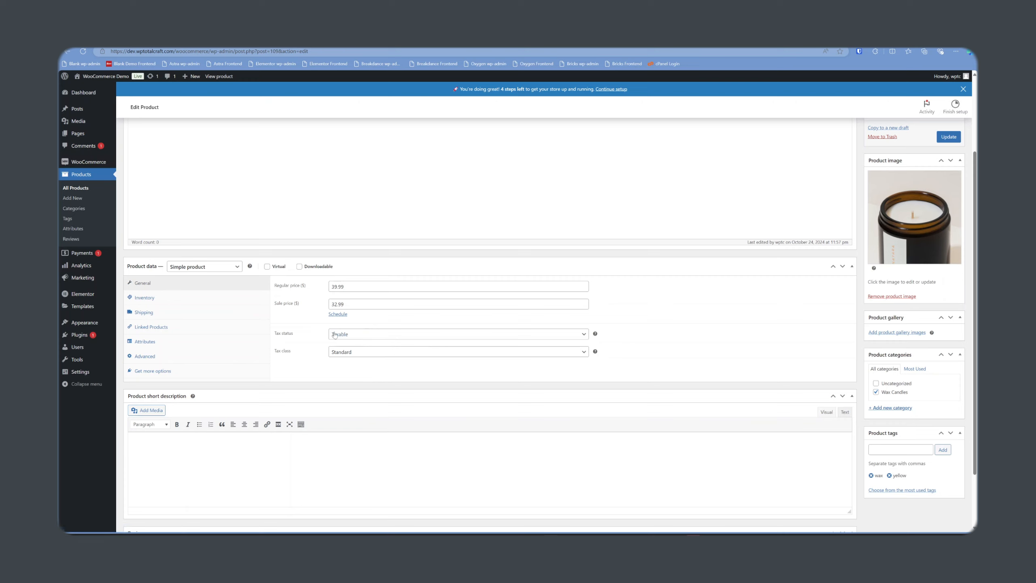
pyautogui.click(356, 337)
pyautogui.click(356, 338)
pyautogui.click(381, 354)
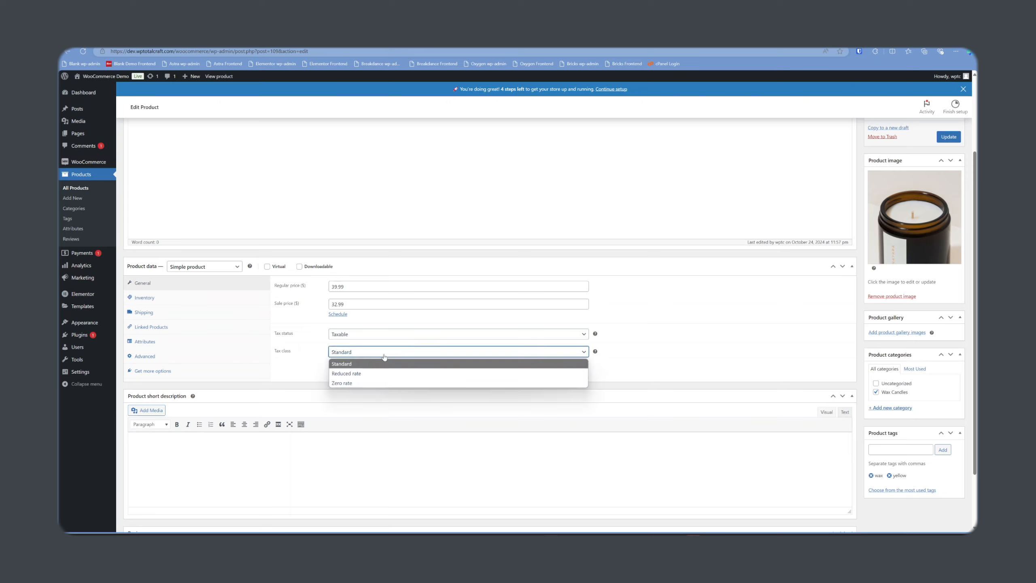
pyautogui.click(311, 358)
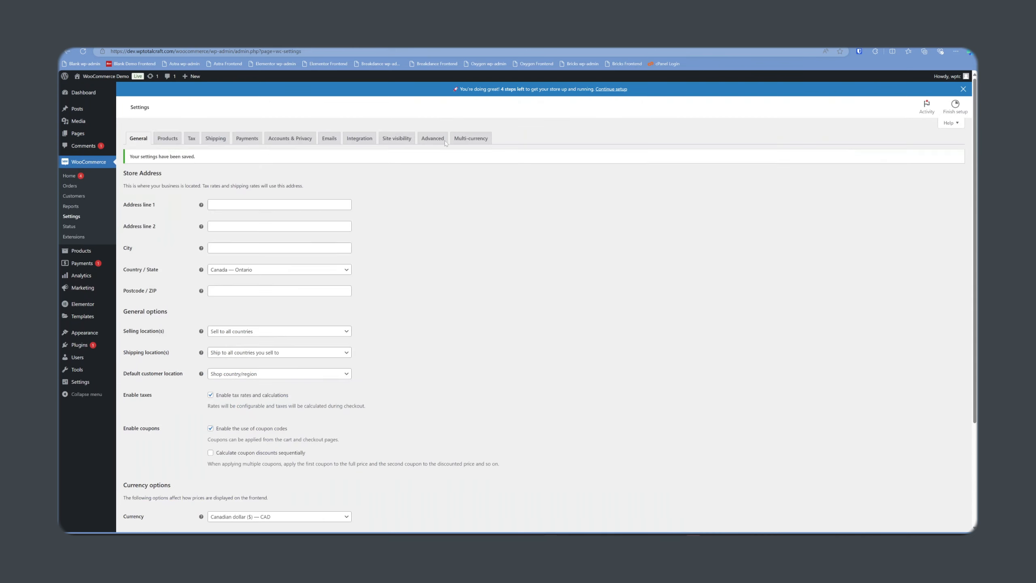
# - Add "GST Only" as an additional tax class in the WooCommerce tax options and save the changes
pyautogui.click(192, 138)
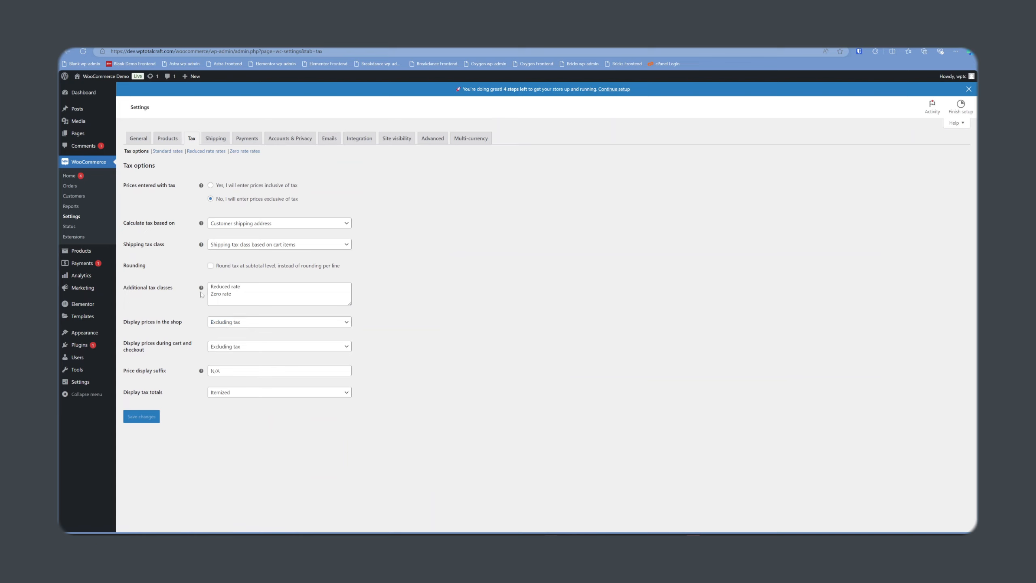
pyautogui.click(234, 294)
pyautogui.press('Return')
pyautogui.write('GST ')
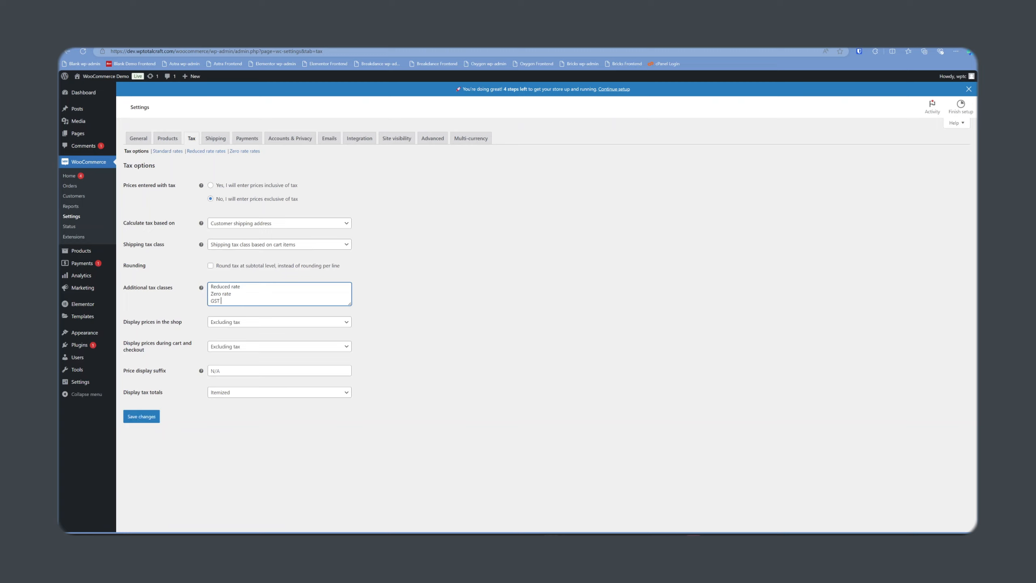
pyautogui.write('Only')
pyautogui.click(143, 417)
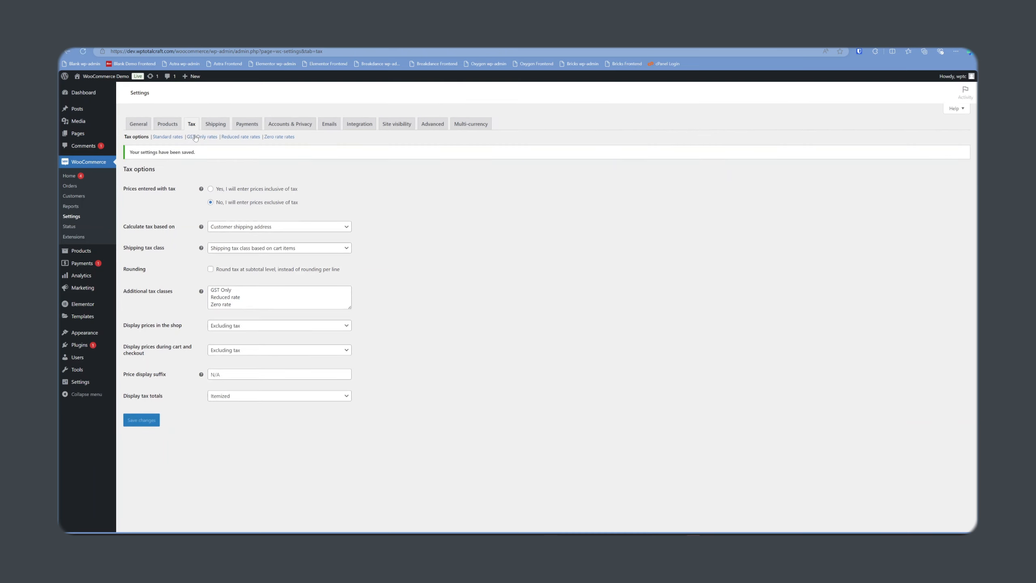
# - Insert a GST Only tax rate row for country CA and state ON, turn off its shipping option, and save the changes
pyautogui.click(192, 137)
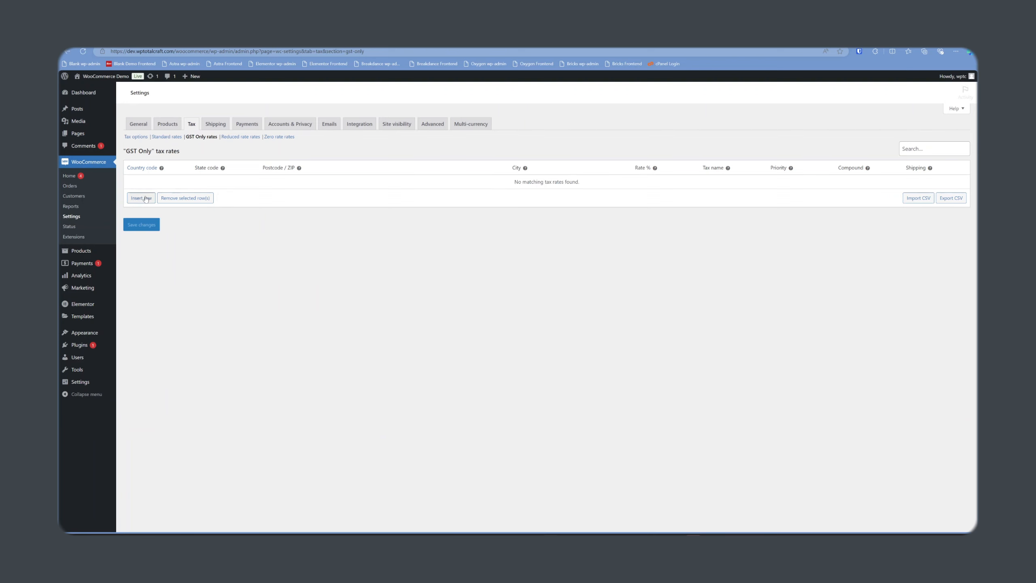
pyautogui.click(167, 182)
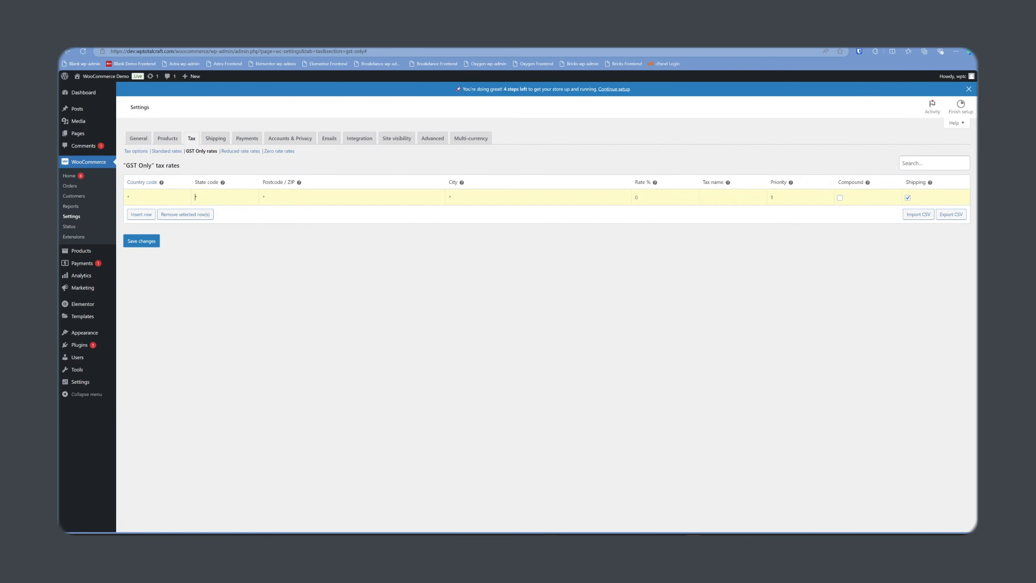
pyautogui.click(212, 197)
pyautogui.write('ONca')
pyautogui.press('Tab')
pyautogui.press('Tab')
pyautogui.click(907, 198)
pyautogui.click(142, 241)
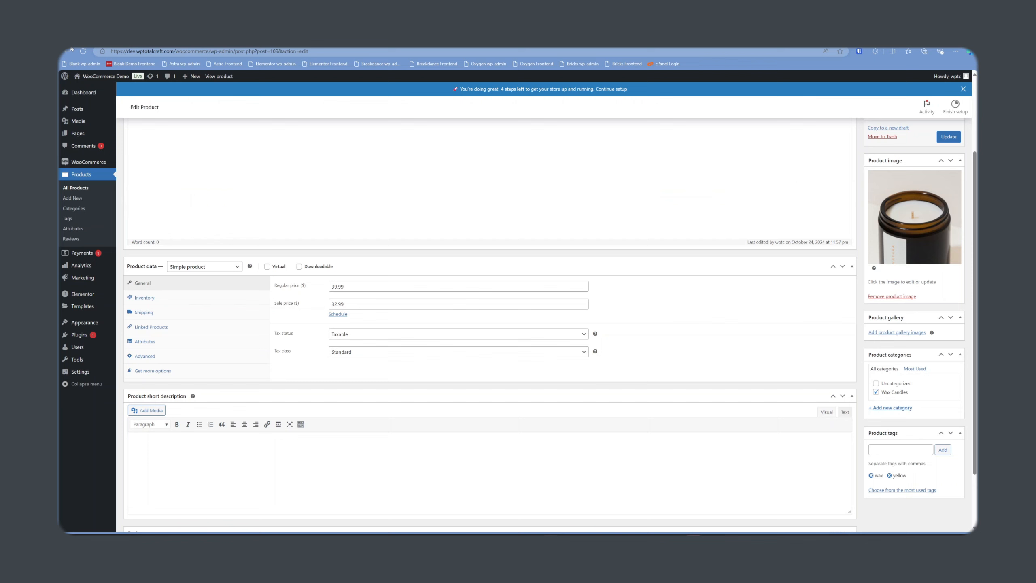
# - Reload the Beeswax Candle's edit page, set its tax class to GST Only, and update the product
pyautogui.press('F5')
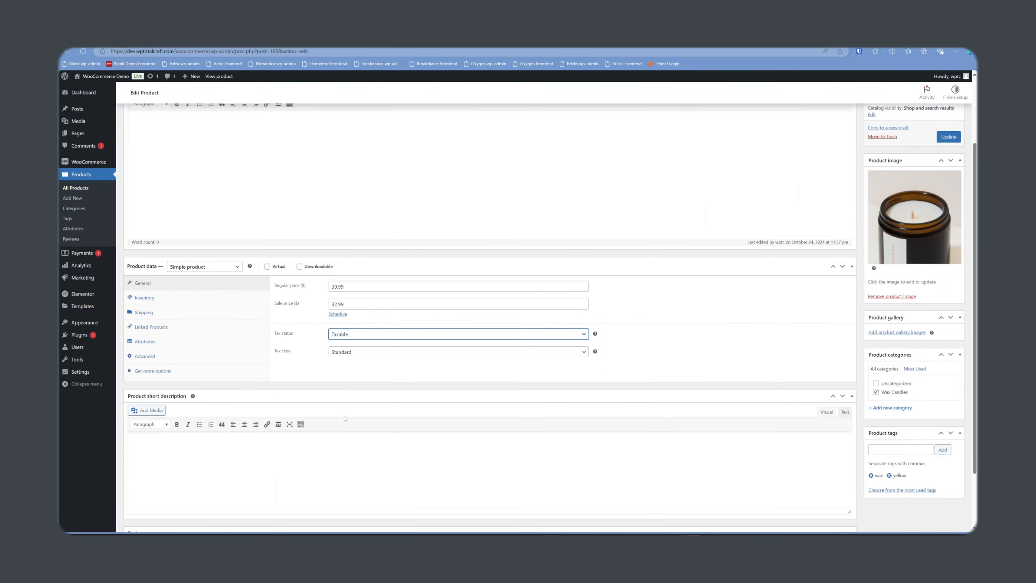
pyautogui.click(356, 366)
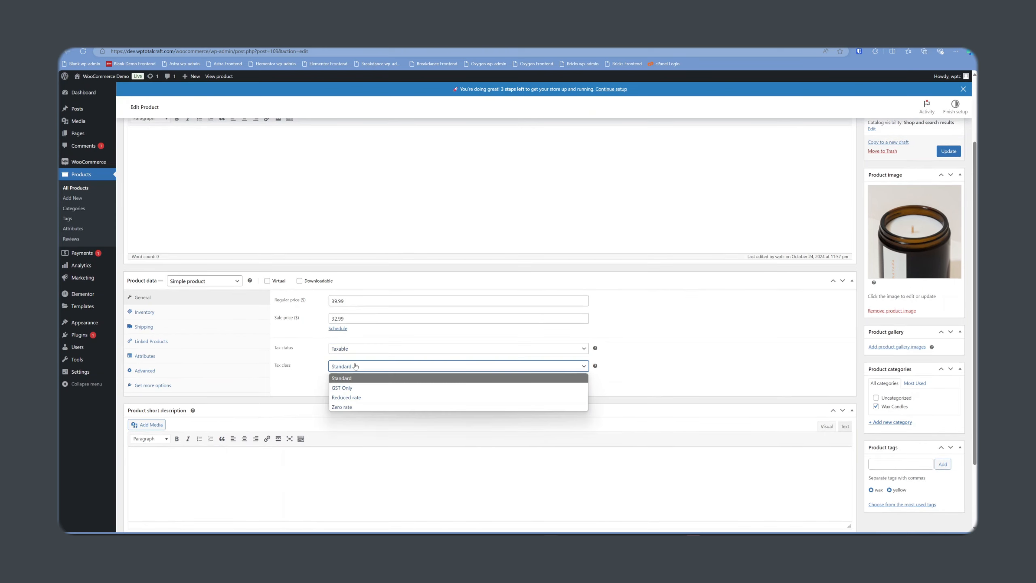
pyautogui.click(387, 387)
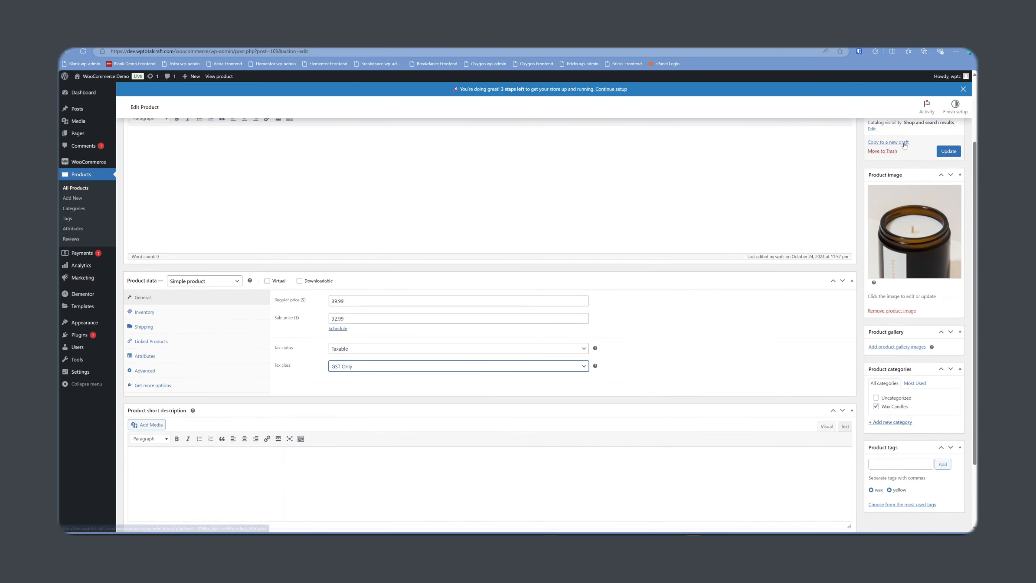
pyautogui.click(945, 151)
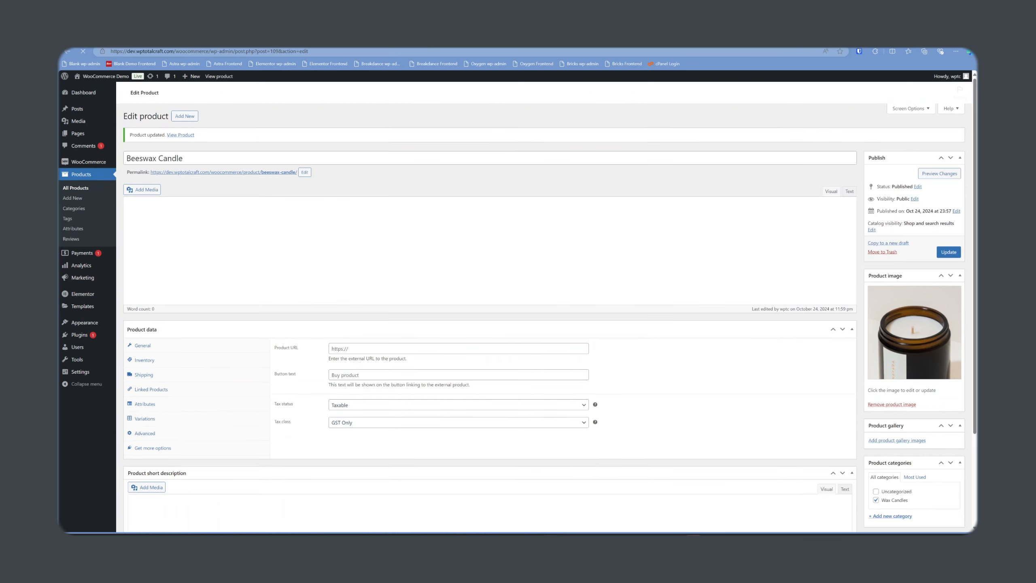
pyautogui.scroll(-4, 335, 284)
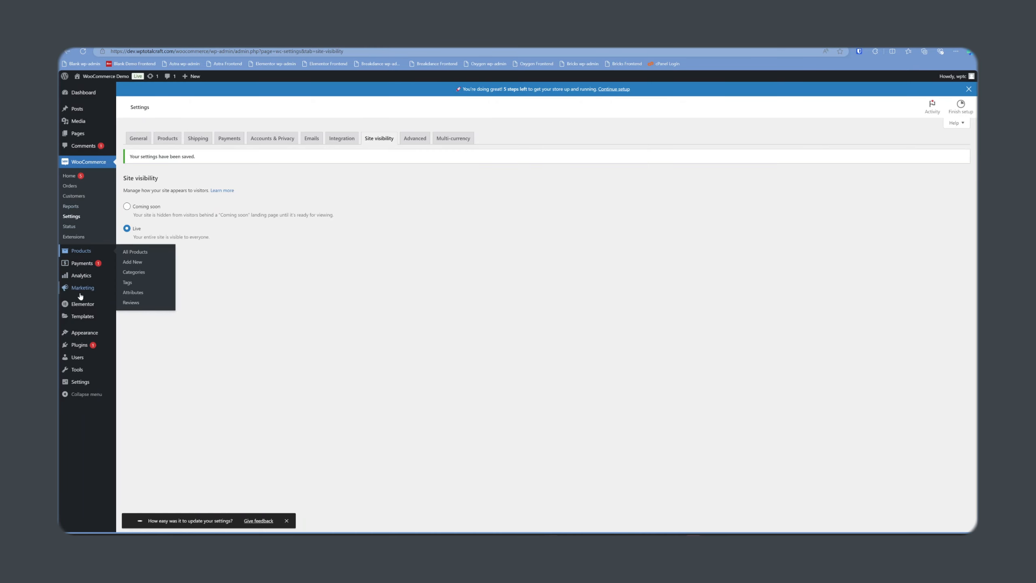
# - Open the publish settings for the All Products archive template
pyautogui.moveTo(79, 318)
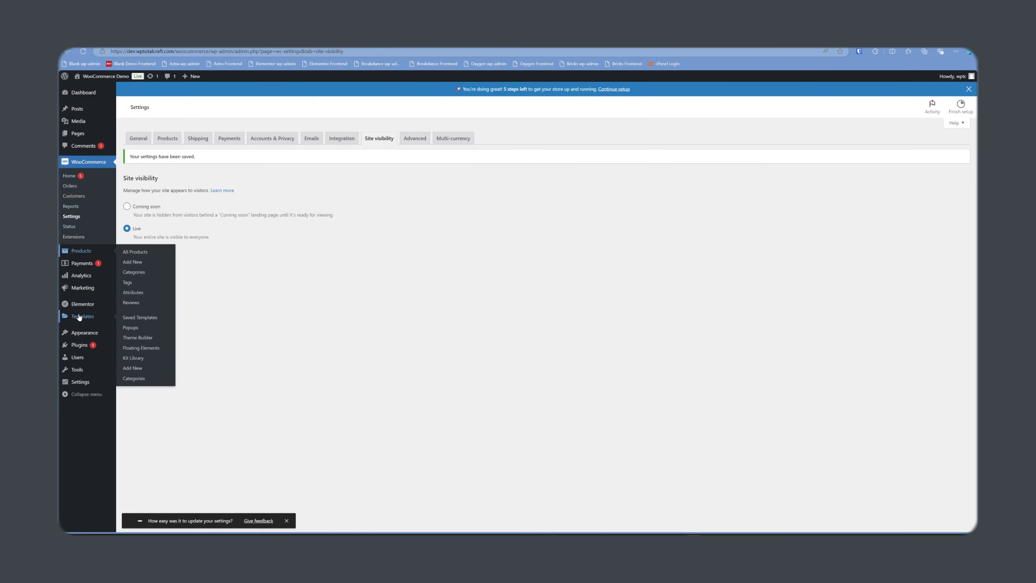
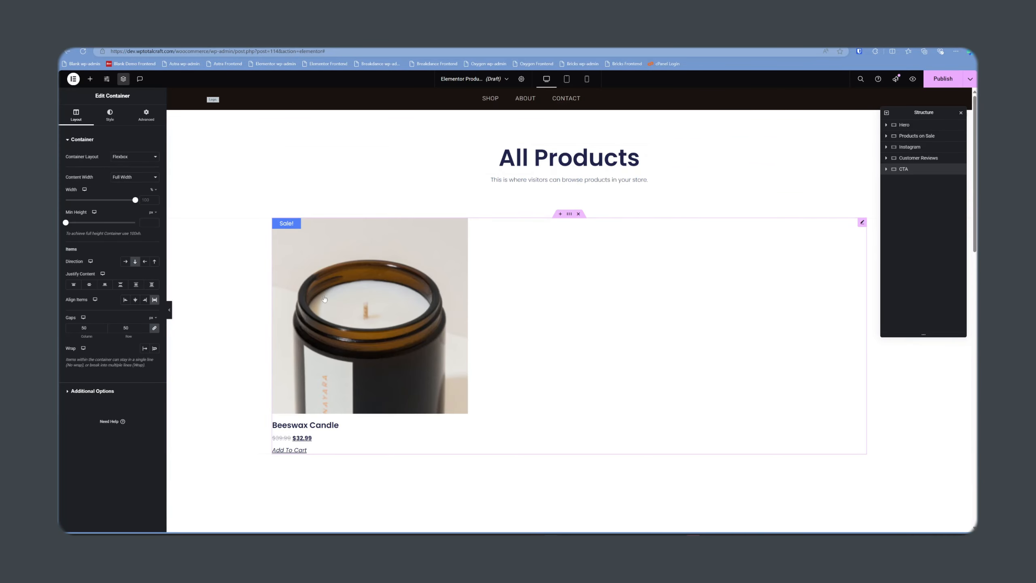
pyautogui.click(947, 80)
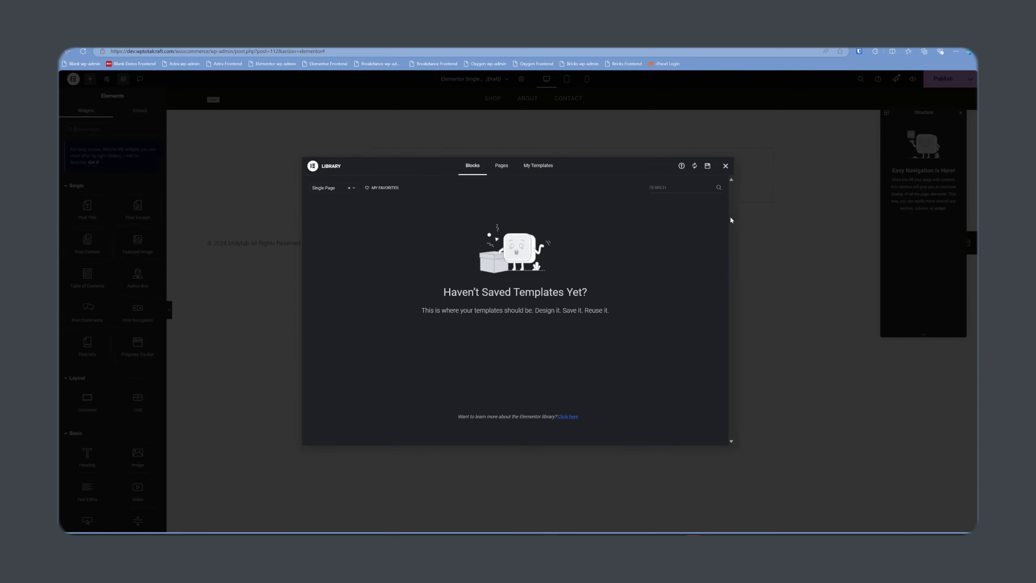
pyautogui.click(725, 166)
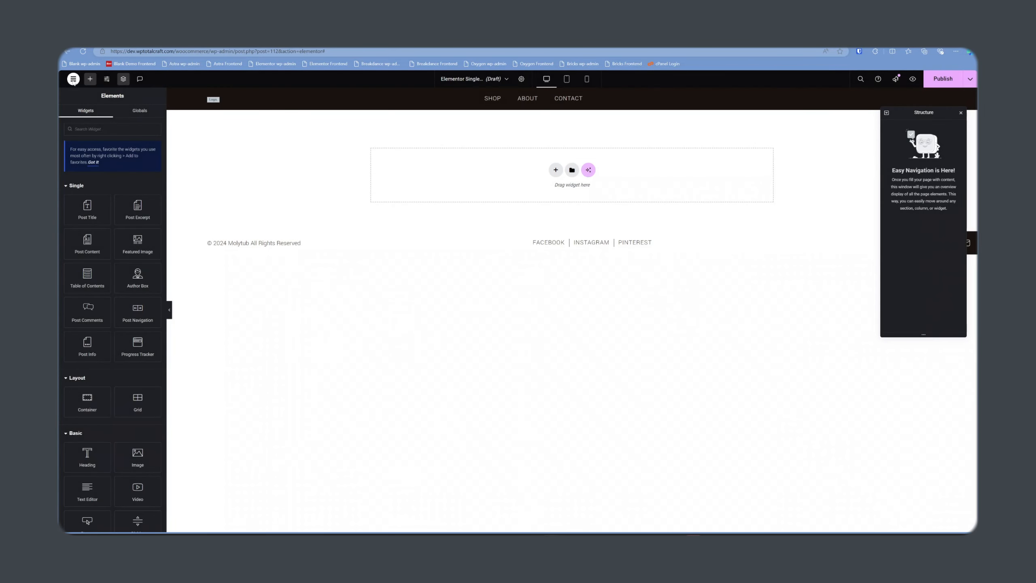
pyautogui.click(72, 79)
pyautogui.click(86, 105)
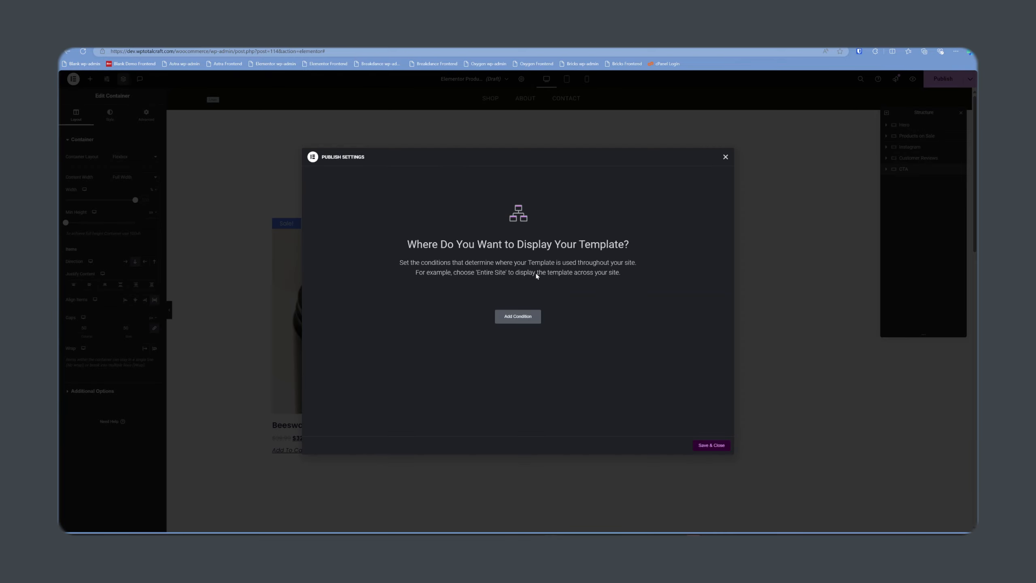
# - Add a display condition that includes All Product Archives and save the archive template's publish settings
pyautogui.click(529, 322)
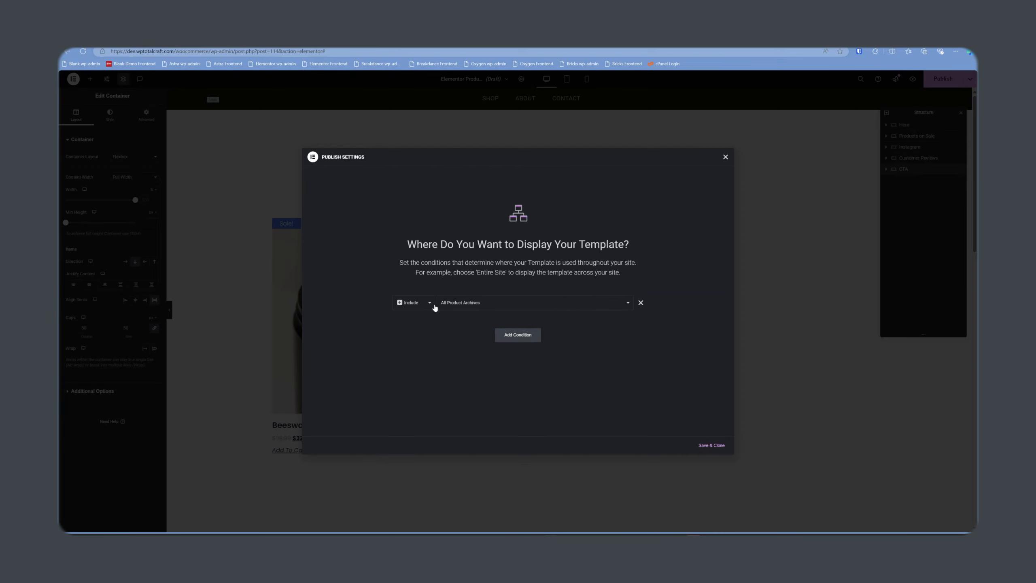
pyautogui.click(533, 308)
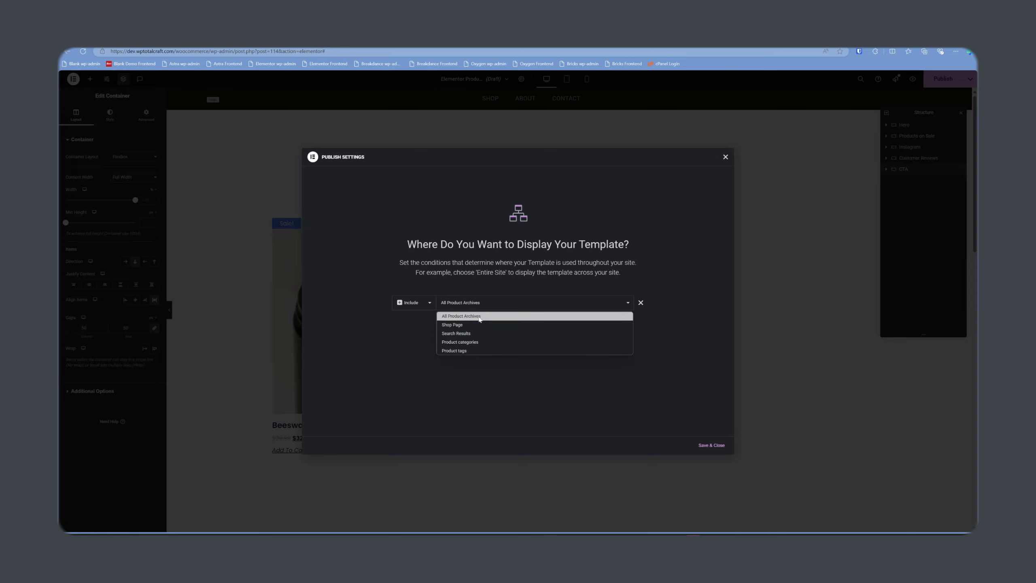
pyautogui.click(461, 316)
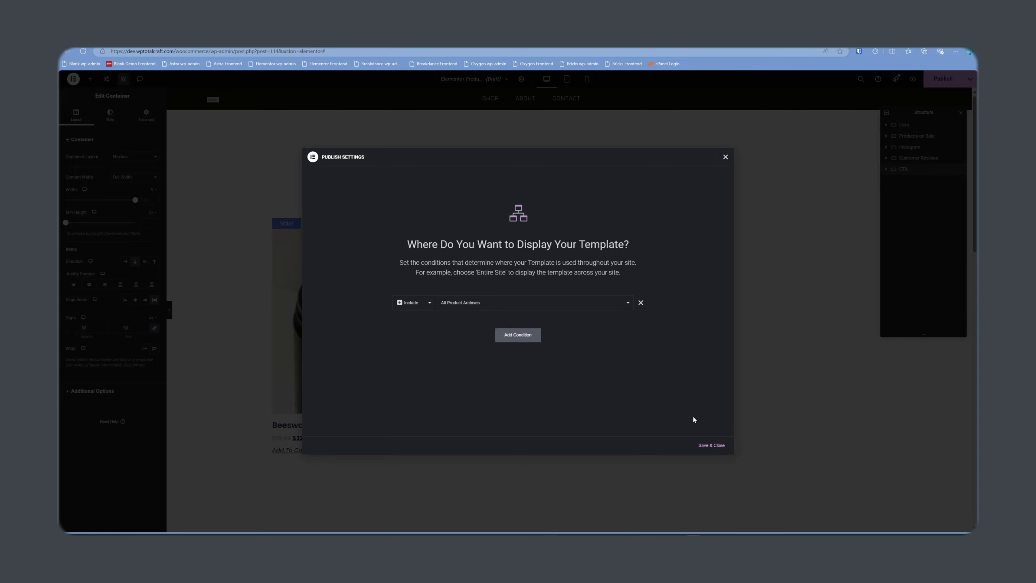
pyautogui.click(707, 446)
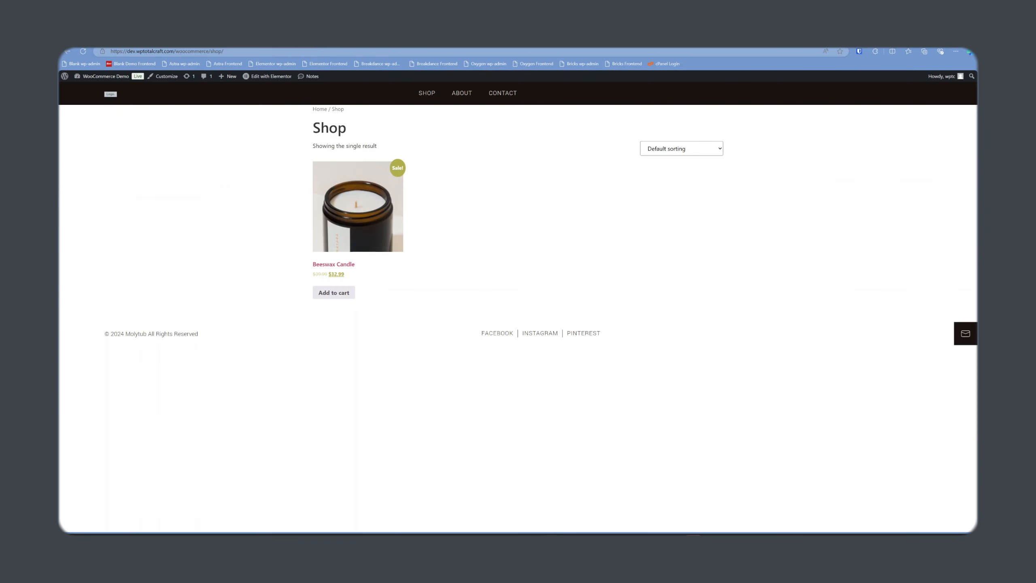
# - Reload the live Shop page and review its product listing, social media, customer review and newsletter sections
pyautogui.click(83, 52)
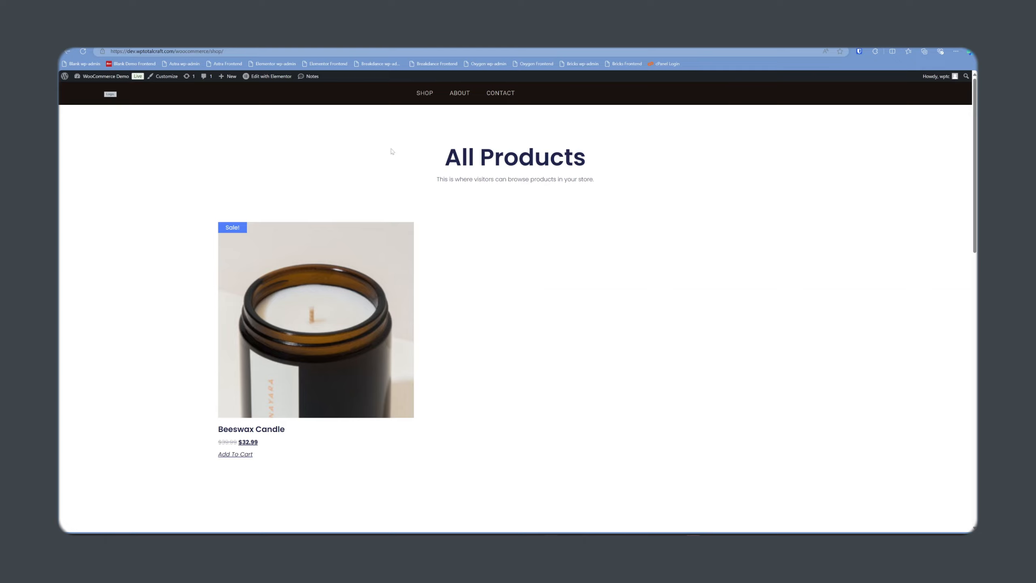
pyautogui.scroll(-4, 542, 327)
pyautogui.scroll(4, 539, 326)
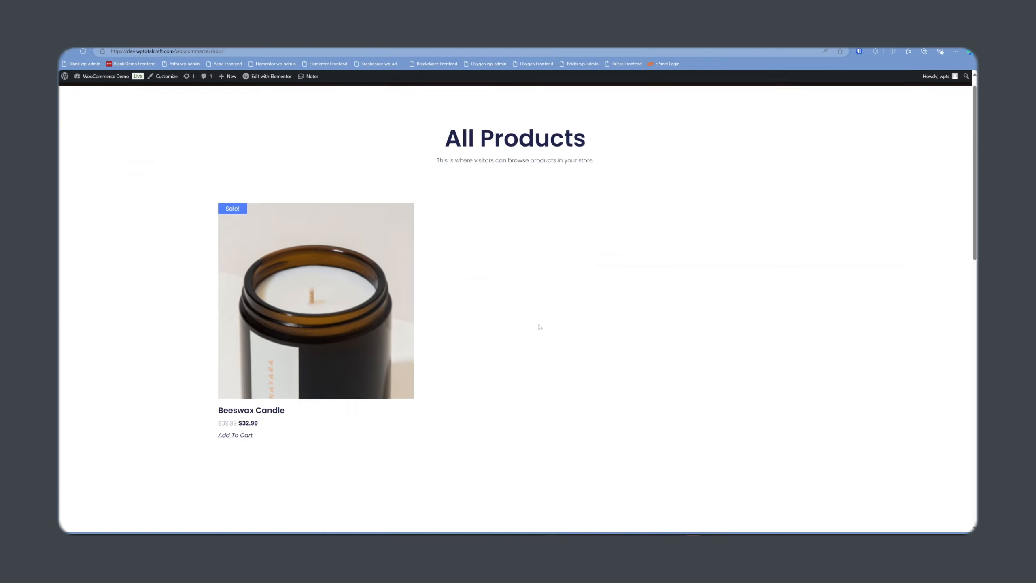
pyautogui.scroll(-4, 272, 283)
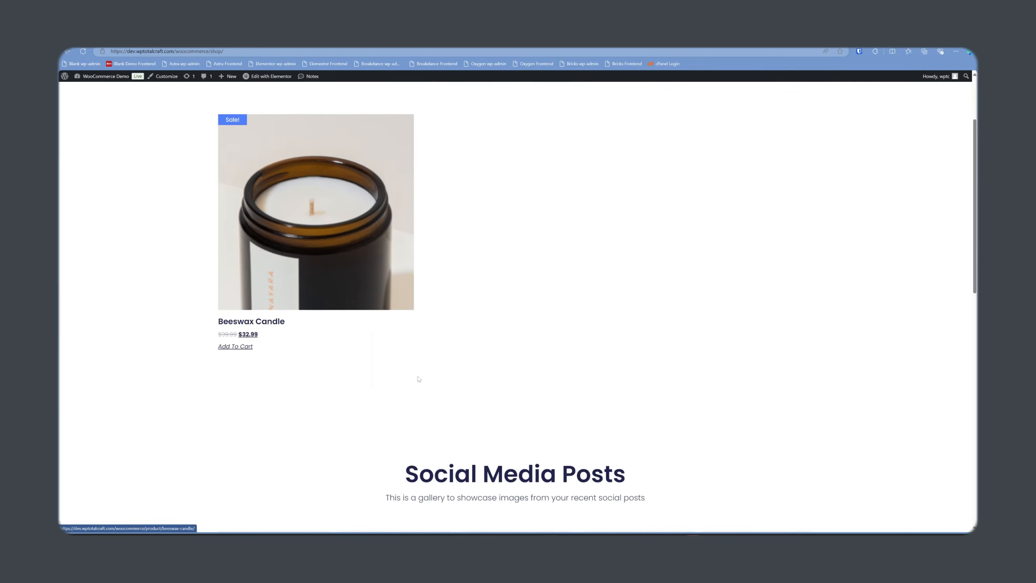
pyautogui.scroll(-2, 418, 377)
pyautogui.scroll(-5, 437, 359)
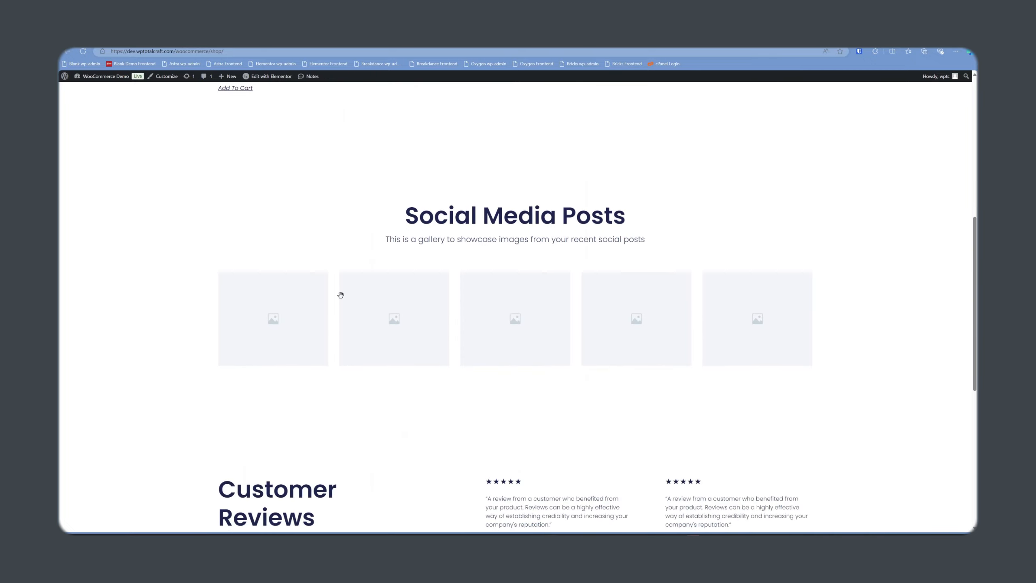
pyautogui.scroll(-5, 341, 294)
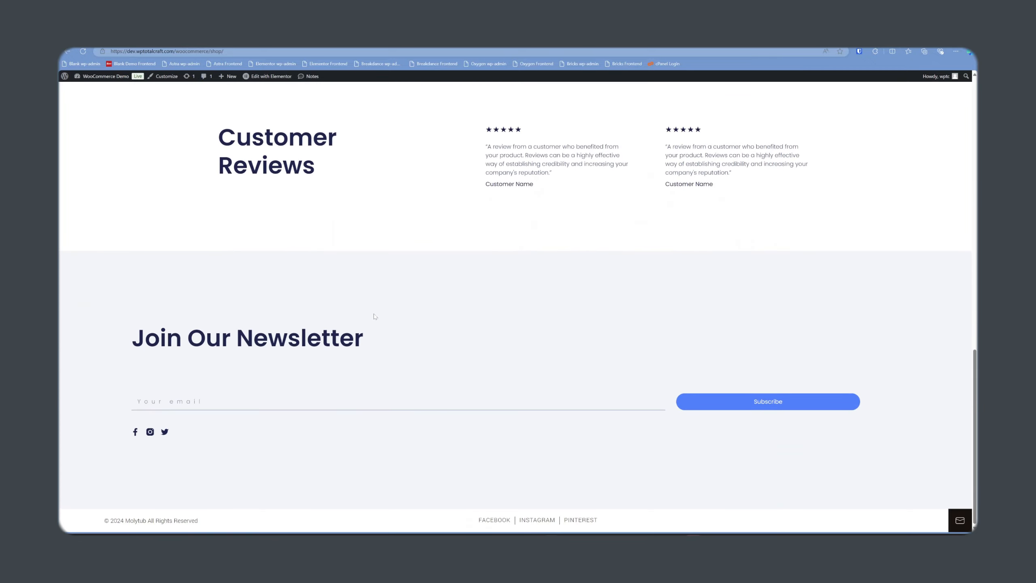
pyautogui.scroll(15, 439, 346)
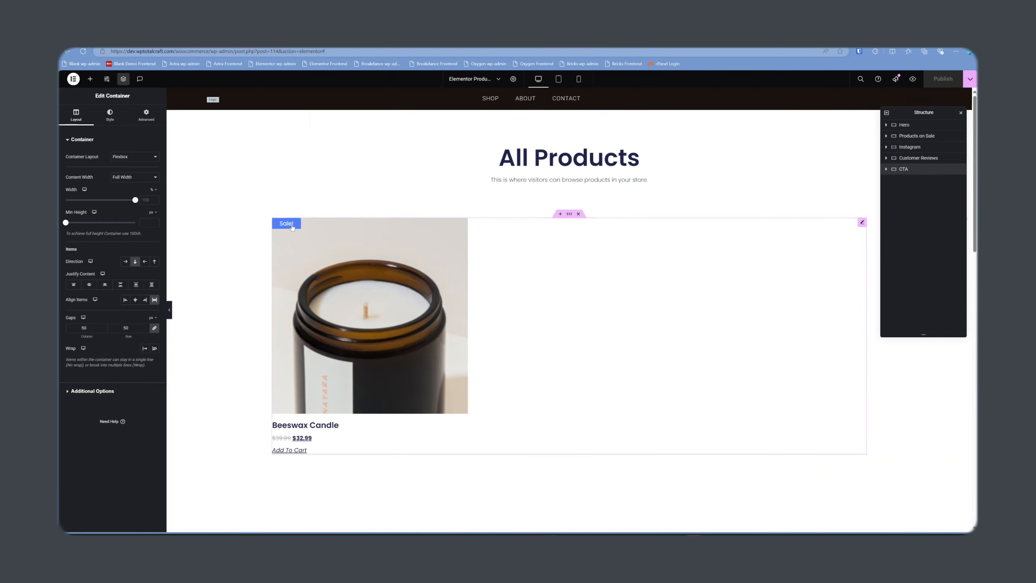
# - Examine the Products widget's style settings for images, titles, prices and buttons in the archive template
pyautogui.click(111, 115)
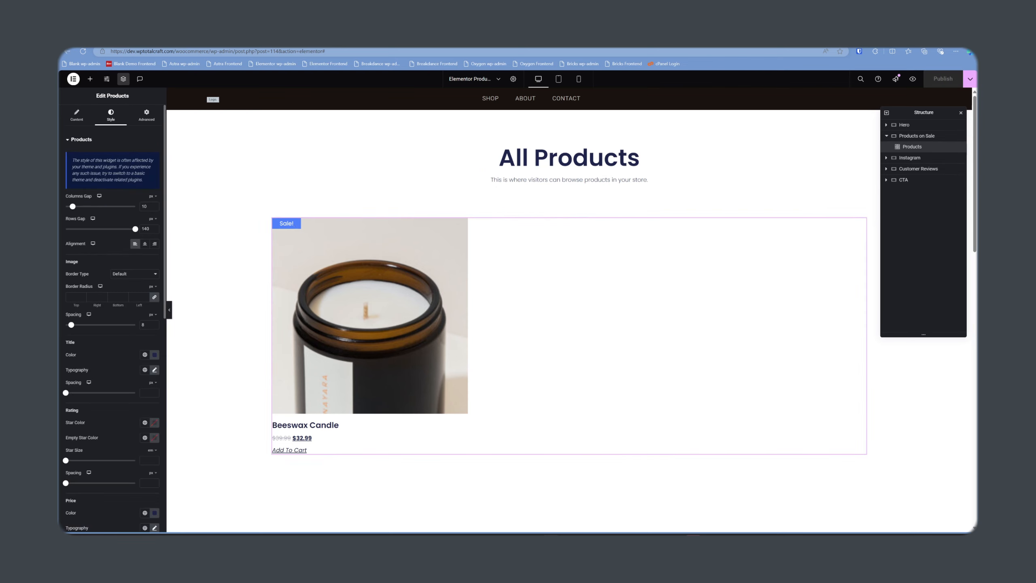
pyautogui.scroll(-6, 119, 283)
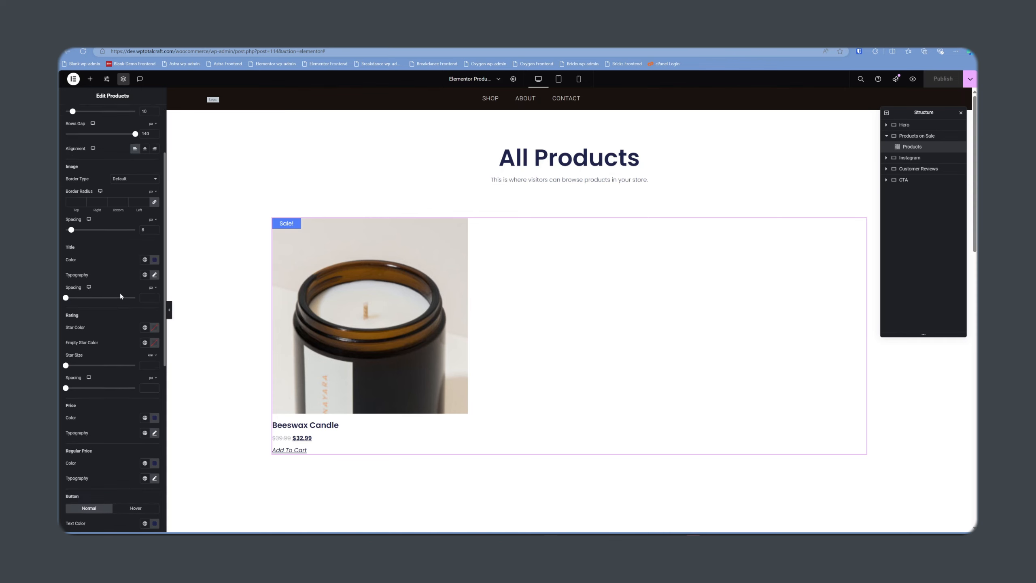
pyautogui.scroll(-2, 121, 295)
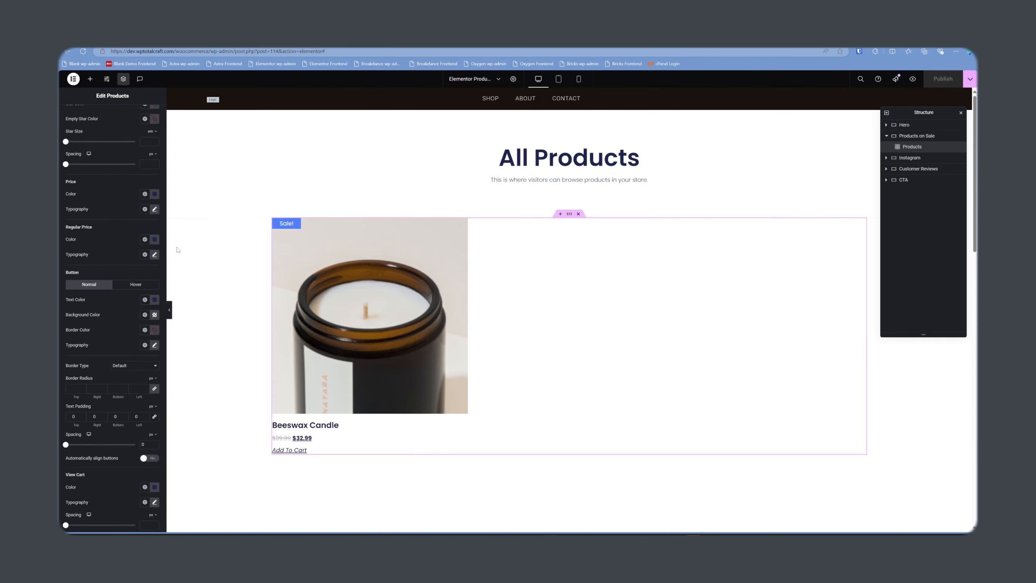
pyautogui.scroll(8, 116, 343)
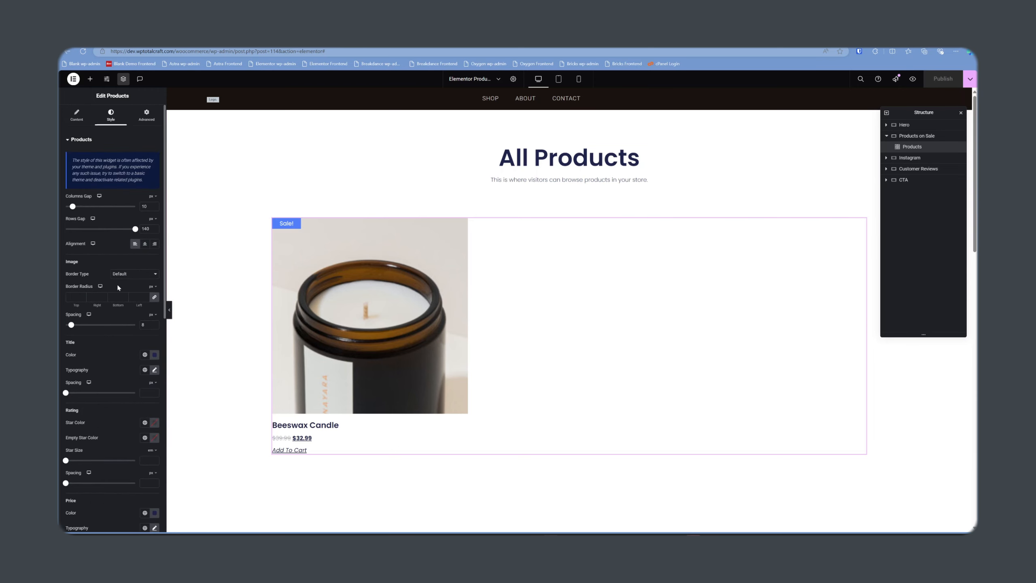
# - Review the global colors in the site settings, discard any changes, and return to the archive template
pyautogui.click(72, 79)
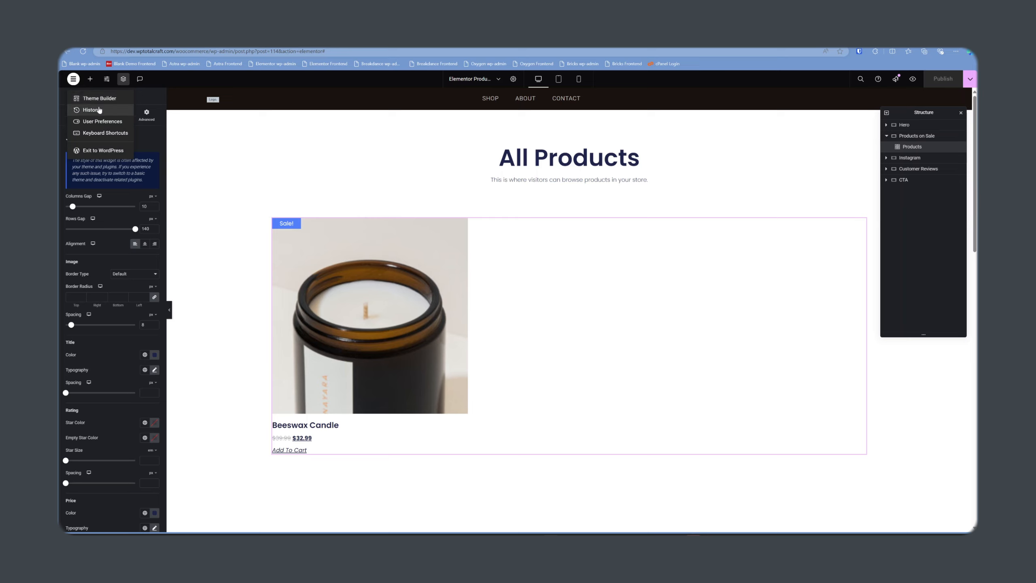
pyautogui.click(106, 81)
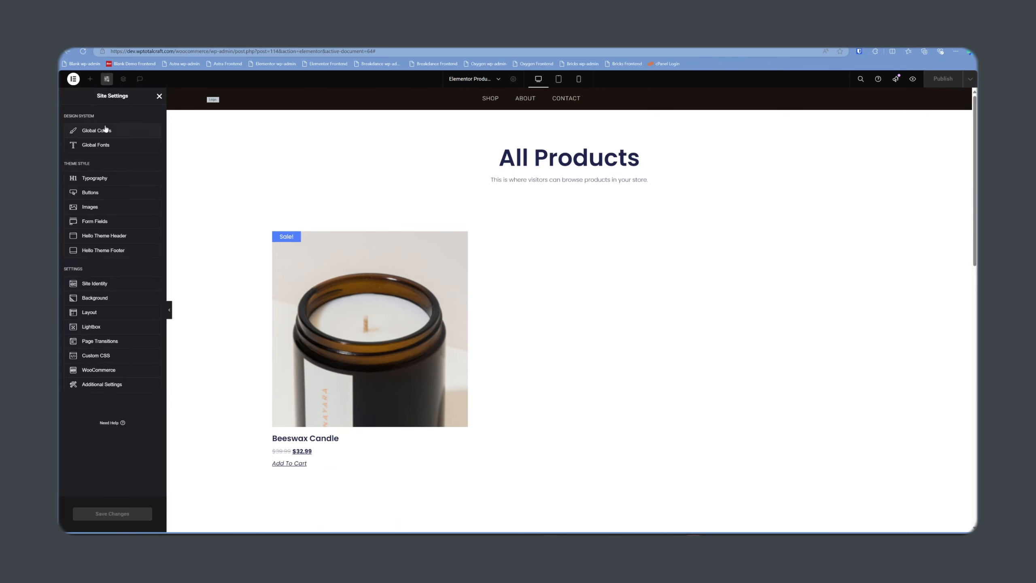
pyautogui.click(102, 135)
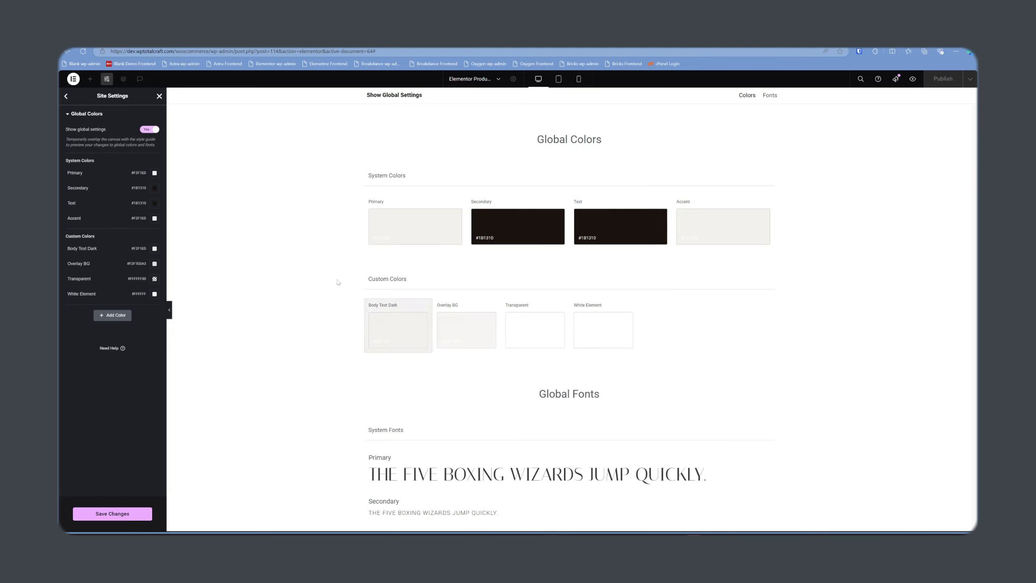
pyautogui.click(64, 97)
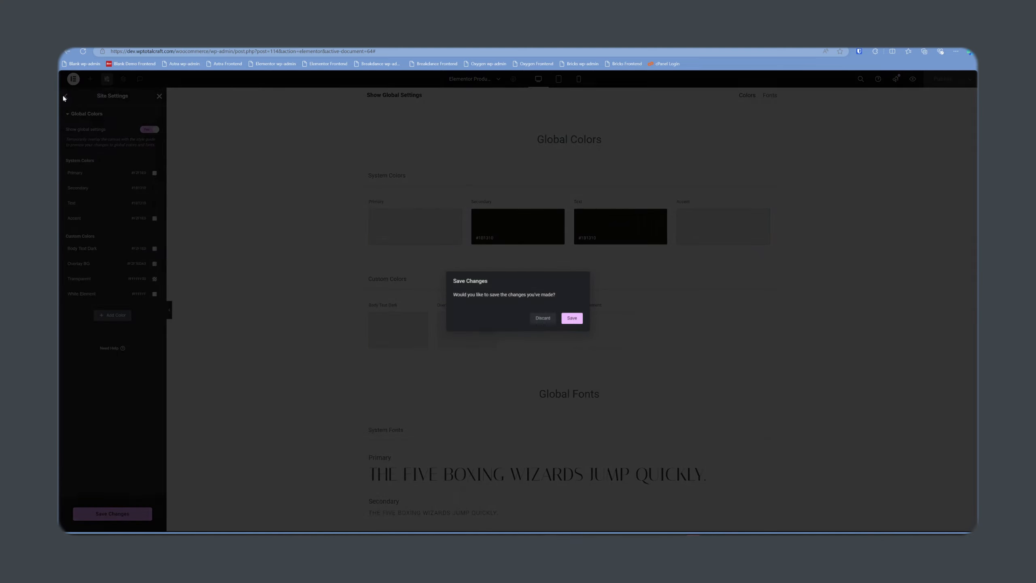
pyautogui.click(539, 318)
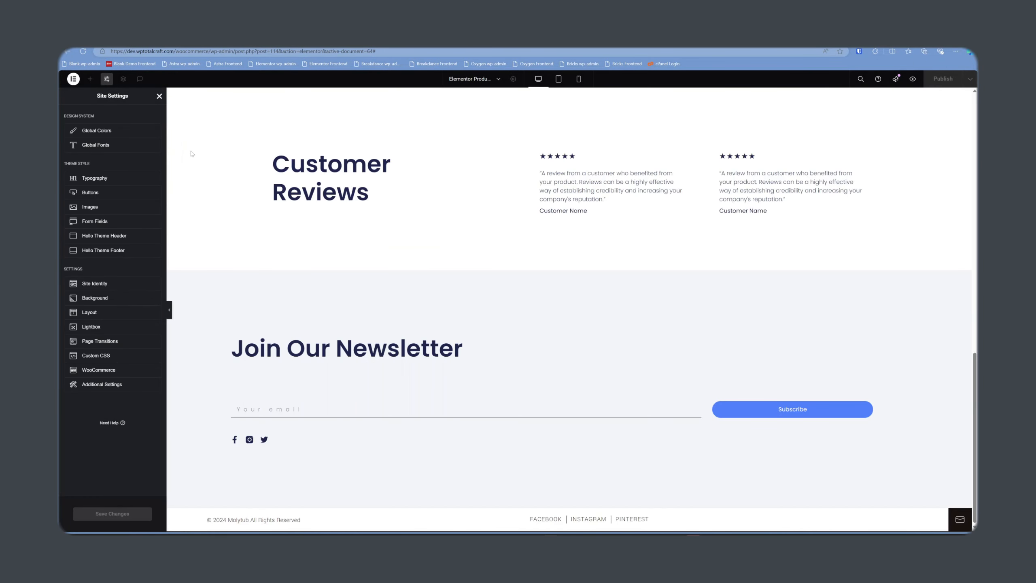
pyautogui.scroll(15, 611, 314)
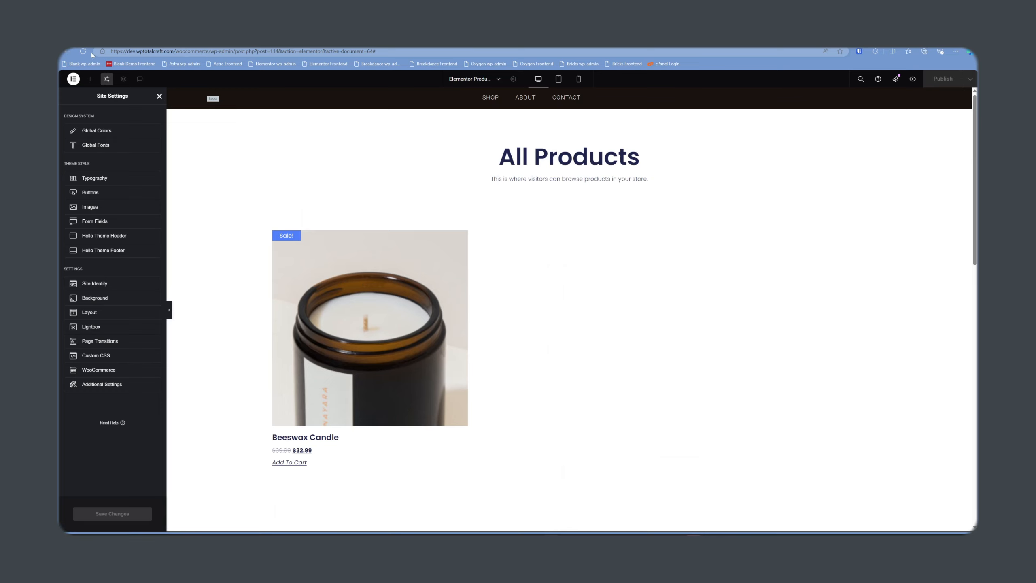
pyautogui.click(159, 96)
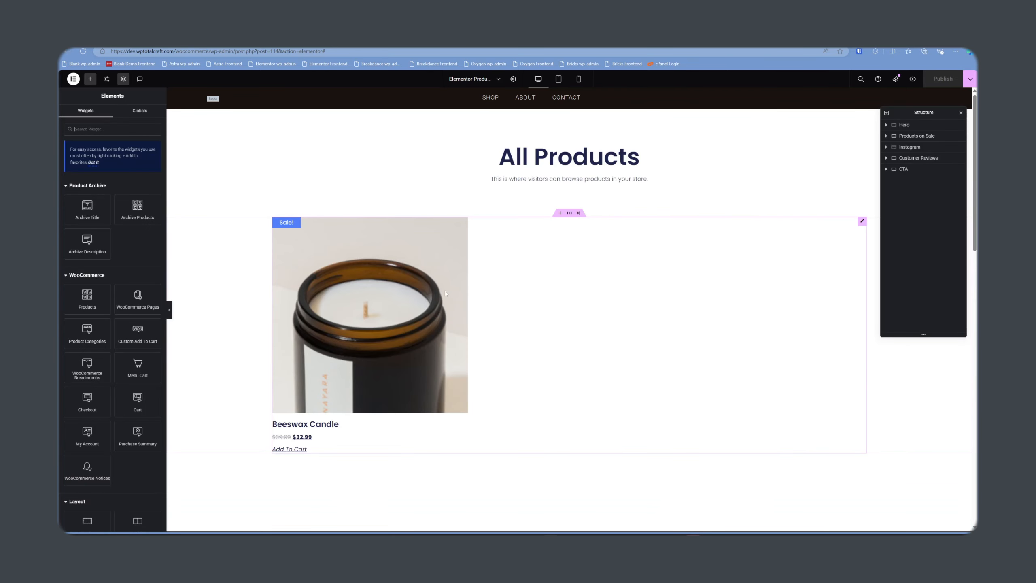
# - Set the product title color in the Products widget to the global Text color
pyautogui.click(666, 291)
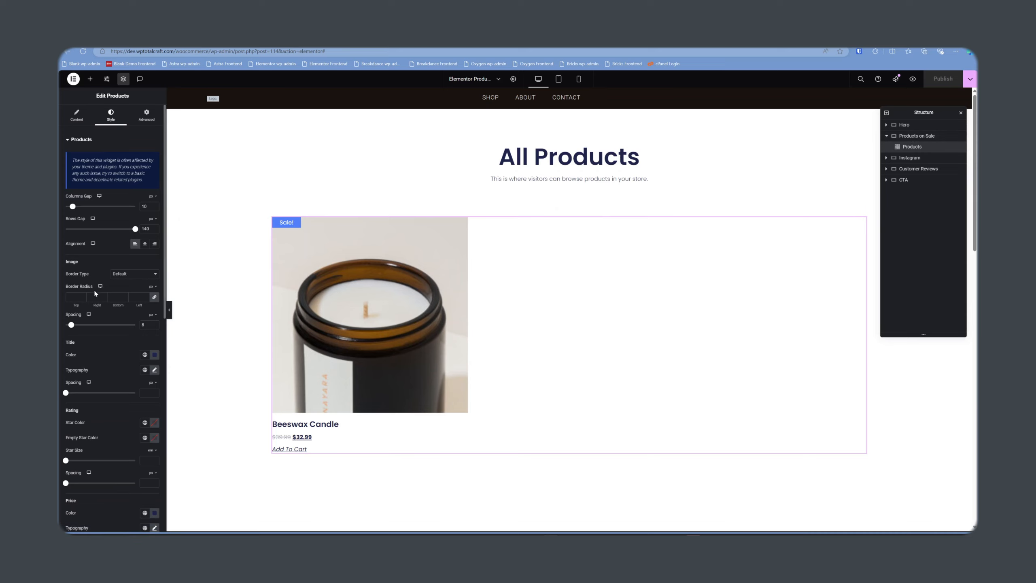
pyautogui.click(155, 357)
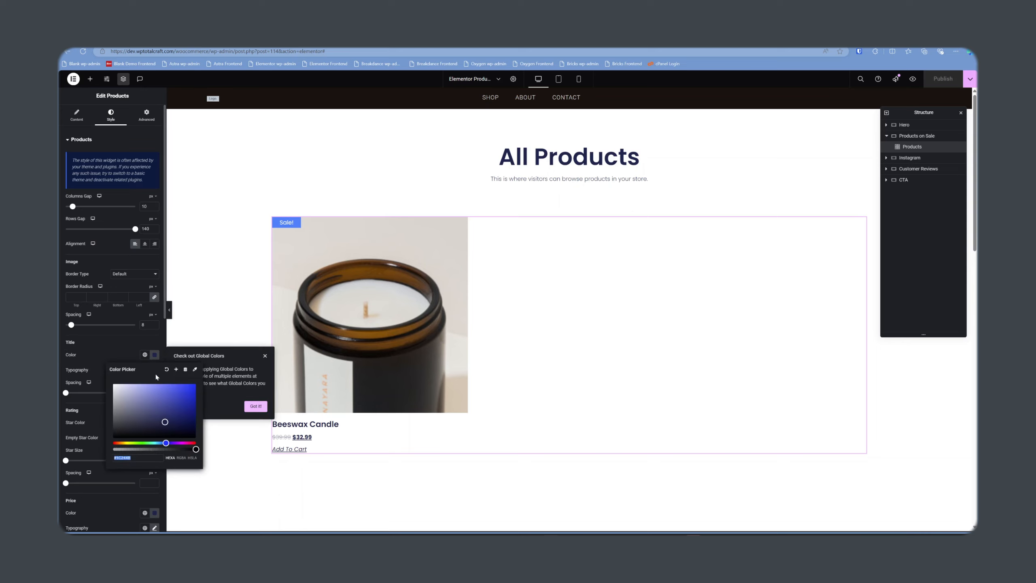
pyautogui.click(145, 355)
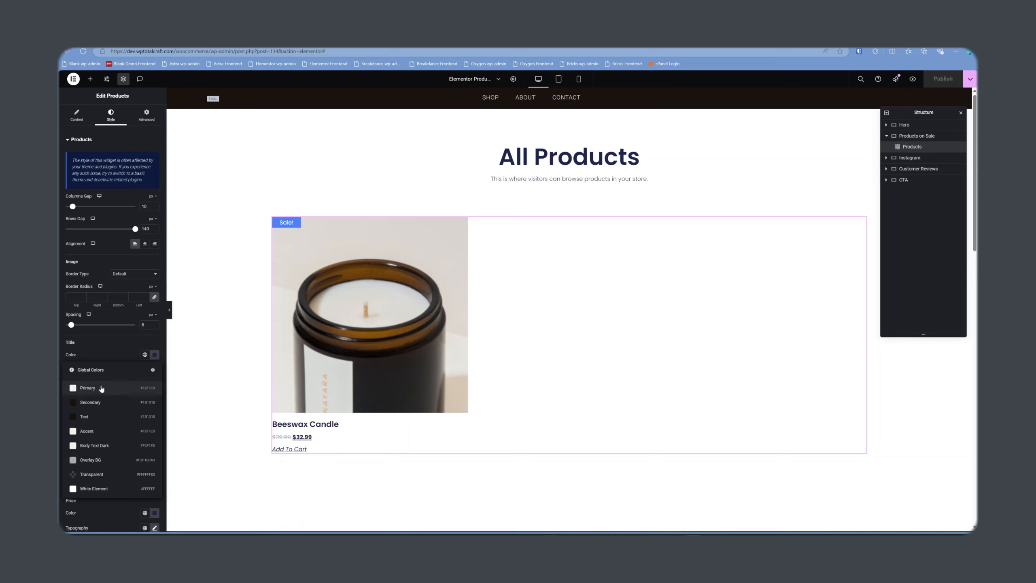
pyautogui.click(93, 417)
# - Set the product price color in the Products widget to the global Text color
pyautogui.scroll(-1, 134, 394)
pyautogui.scroll(-3, 135, 394)
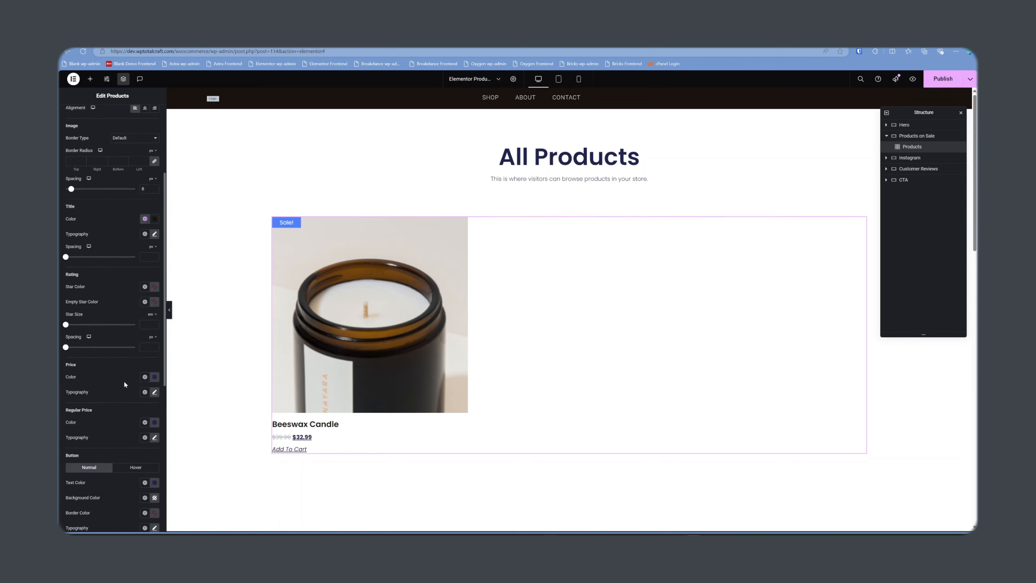
pyautogui.click(145, 376)
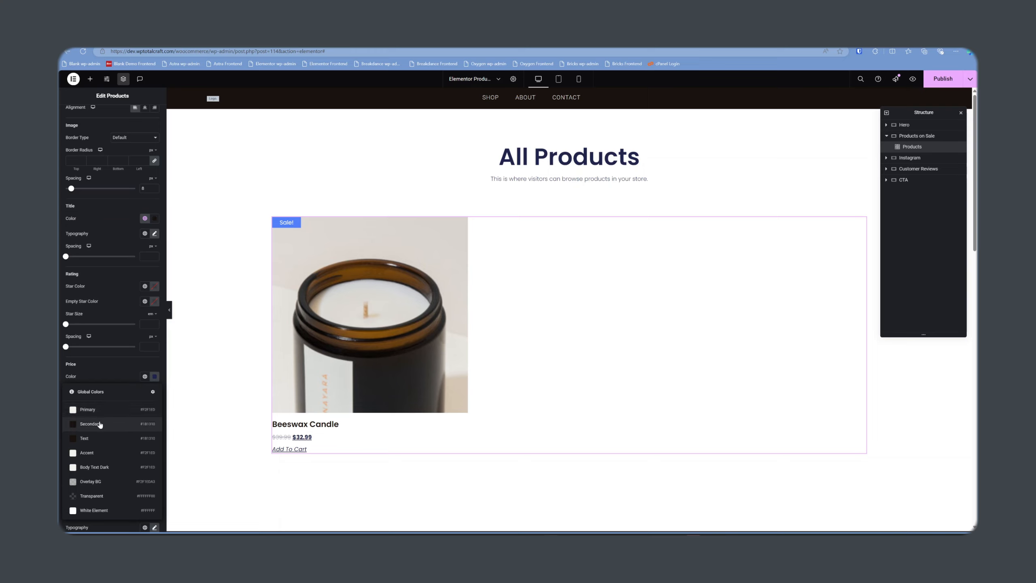
pyautogui.click(95, 437)
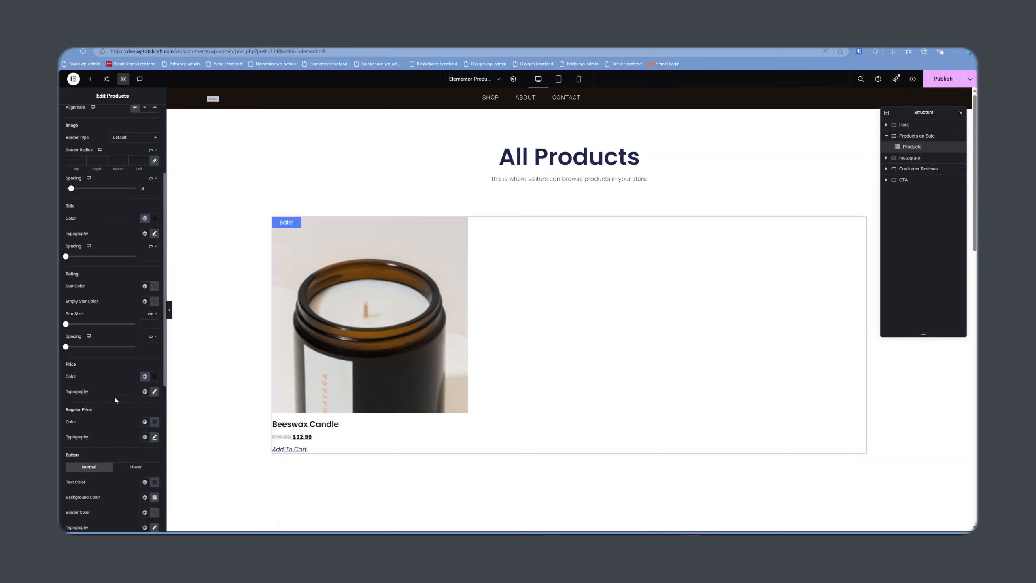
# - Give the regular price the same dark global color as the price
pyautogui.scroll(-3, 115, 398)
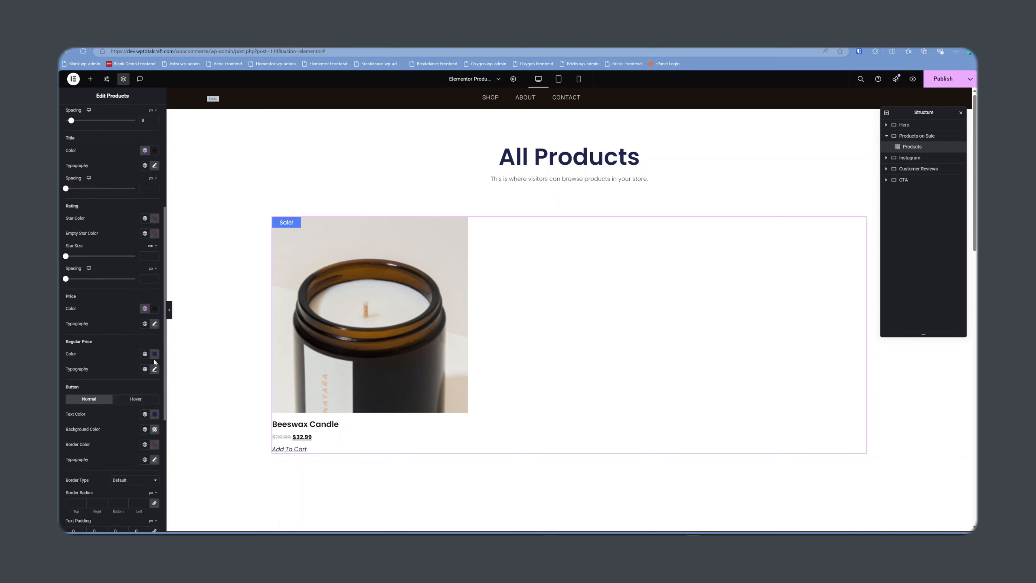
pyautogui.click(156, 355)
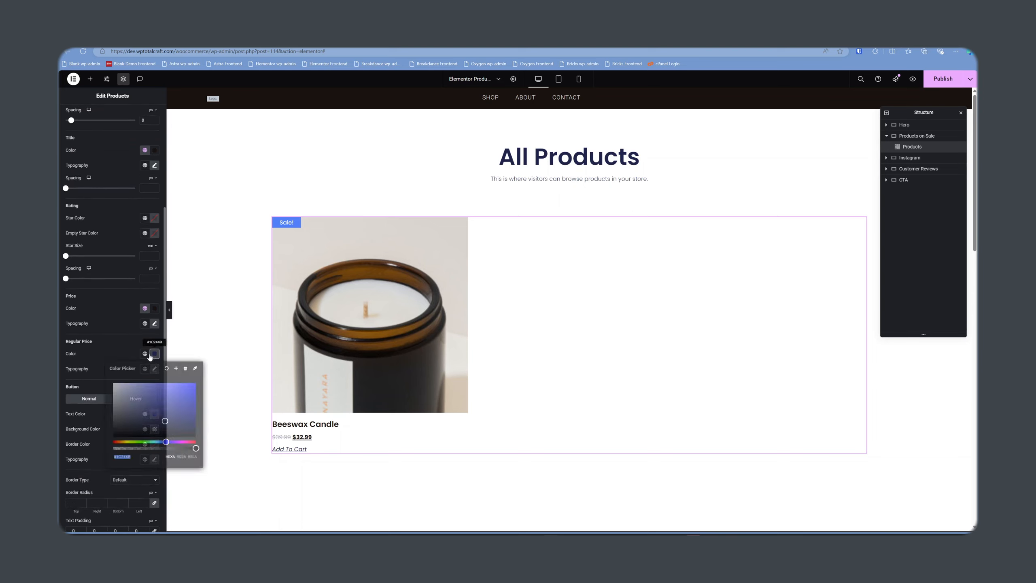
pyautogui.click(143, 355)
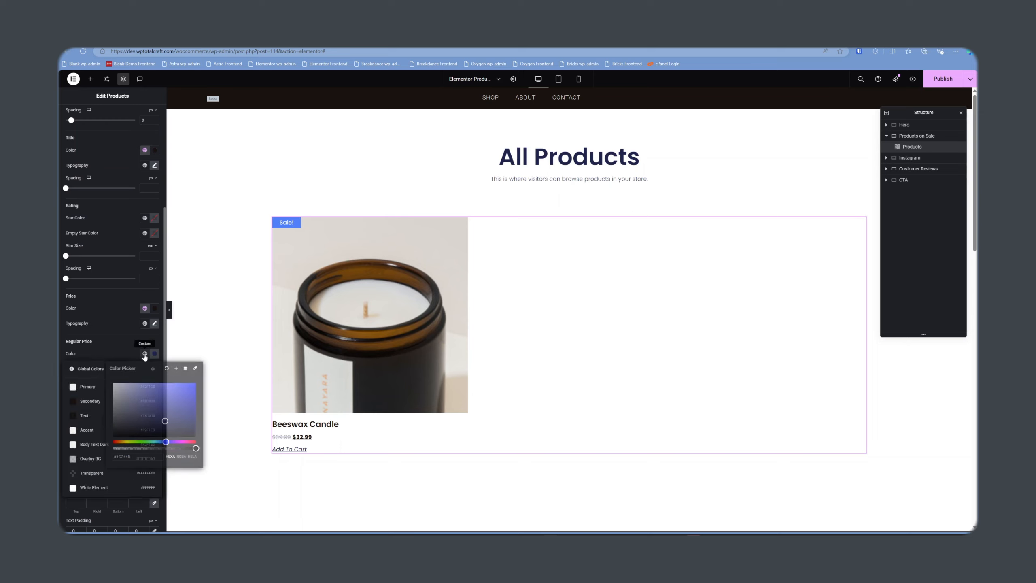
pyautogui.click(145, 355)
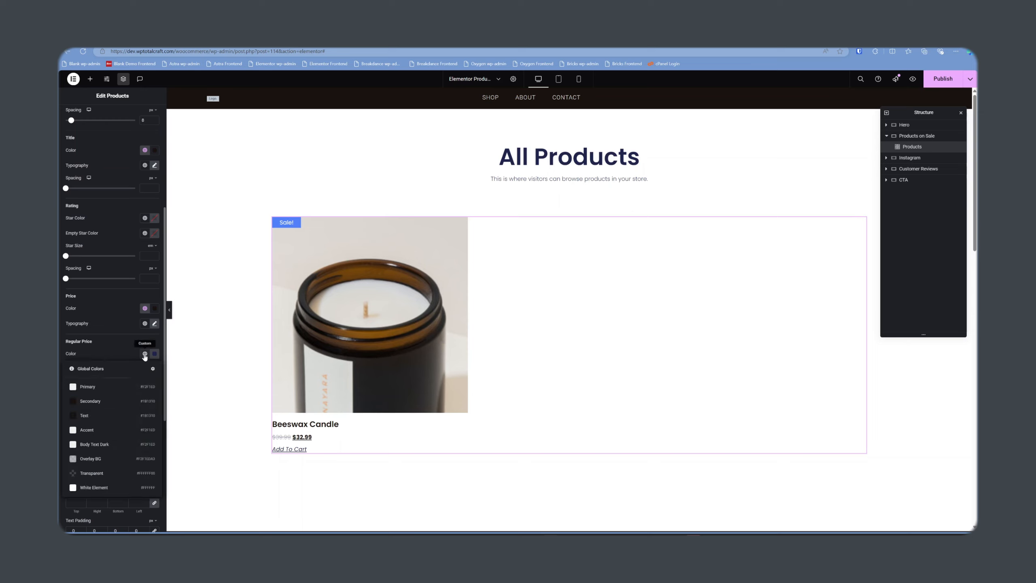
pyautogui.click(99, 408)
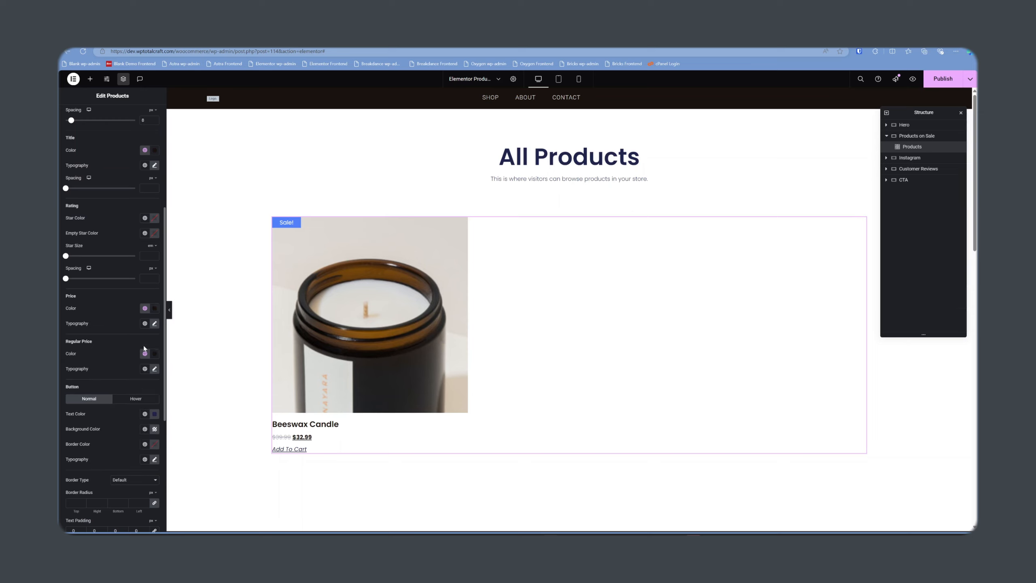
# - Examine the Products widget's remaining button and View Cart style settings, then its content and query settings
pyautogui.scroll(-1, 119, 396)
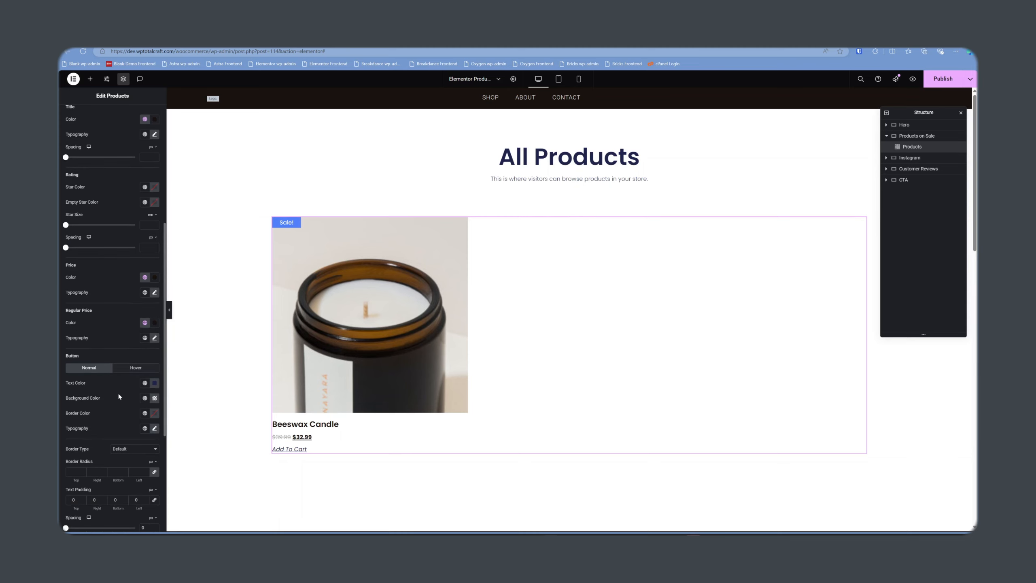
pyautogui.scroll(-2, 119, 396)
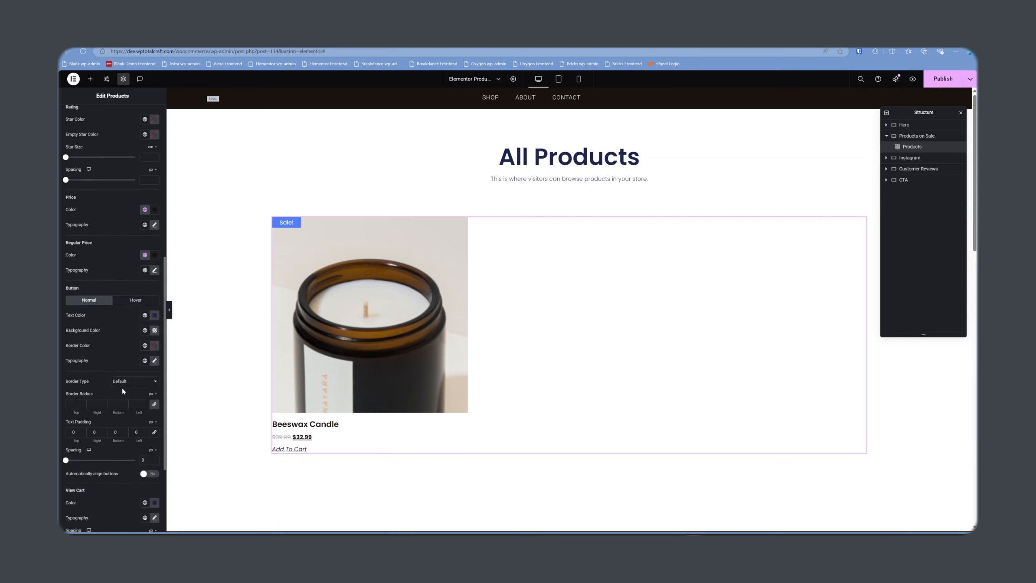
pyautogui.scroll(-2, 122, 390)
pyautogui.scroll(-1, 122, 390)
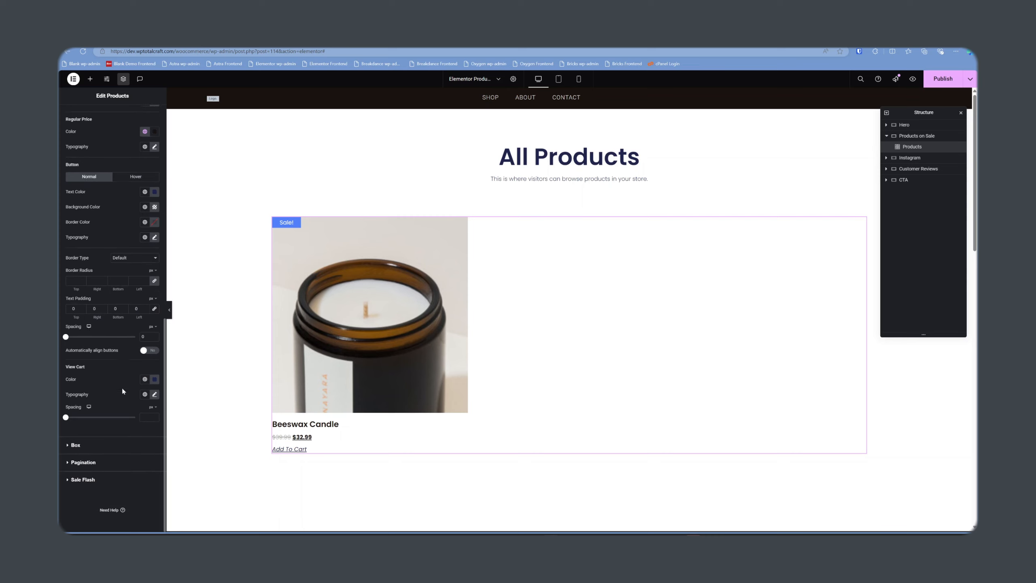
pyautogui.scroll(15, 99, 423)
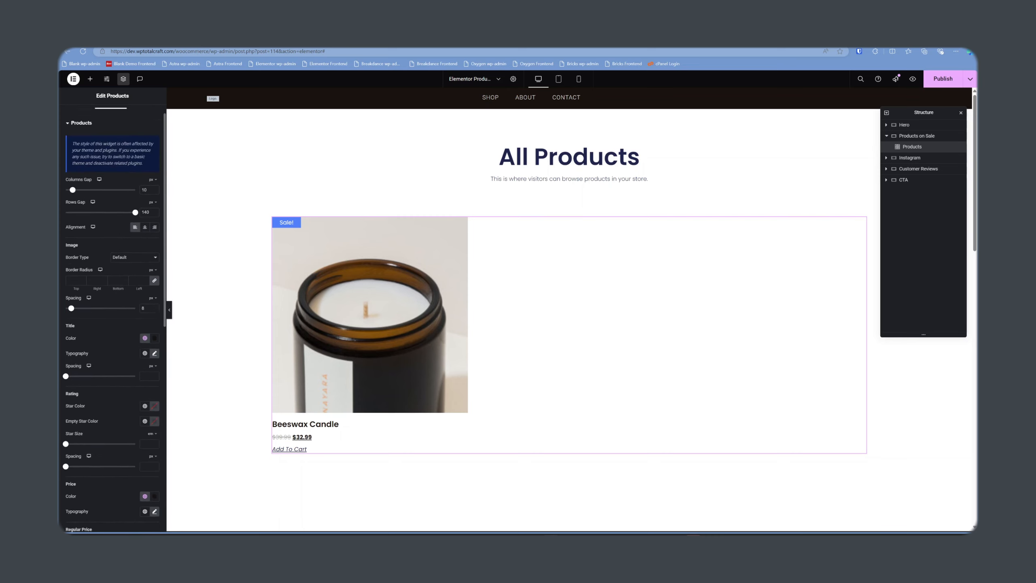
pyautogui.click(78, 114)
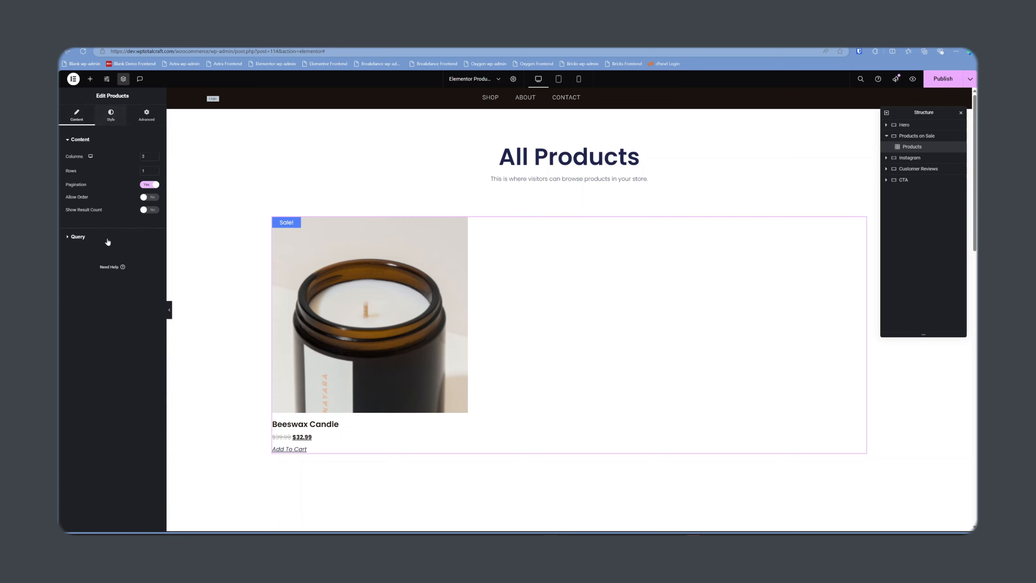
pyautogui.click(84, 237)
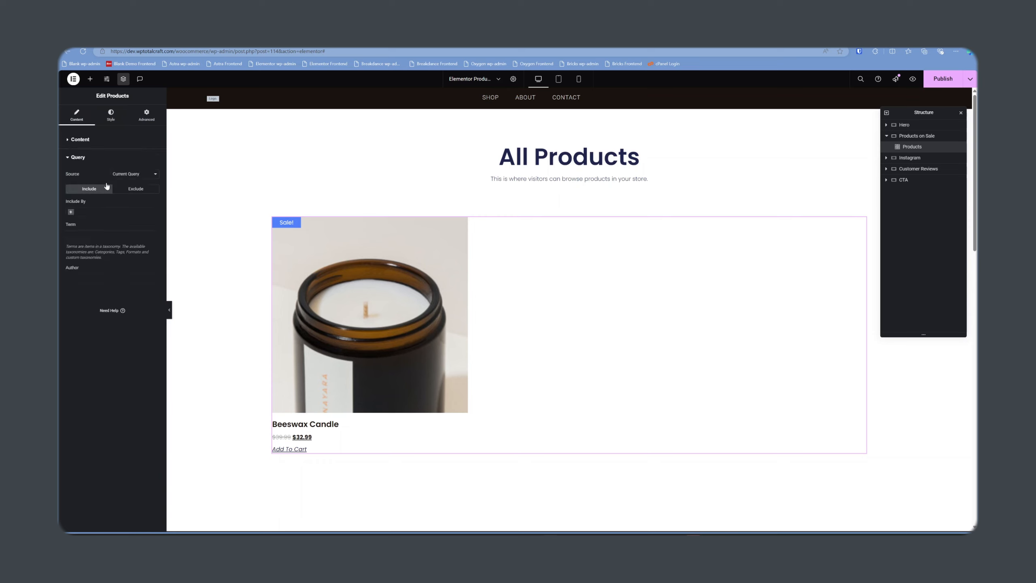
# - Set the normal-state text color of the products' Add To Cart button to the global Text color
pyautogui.click(114, 120)
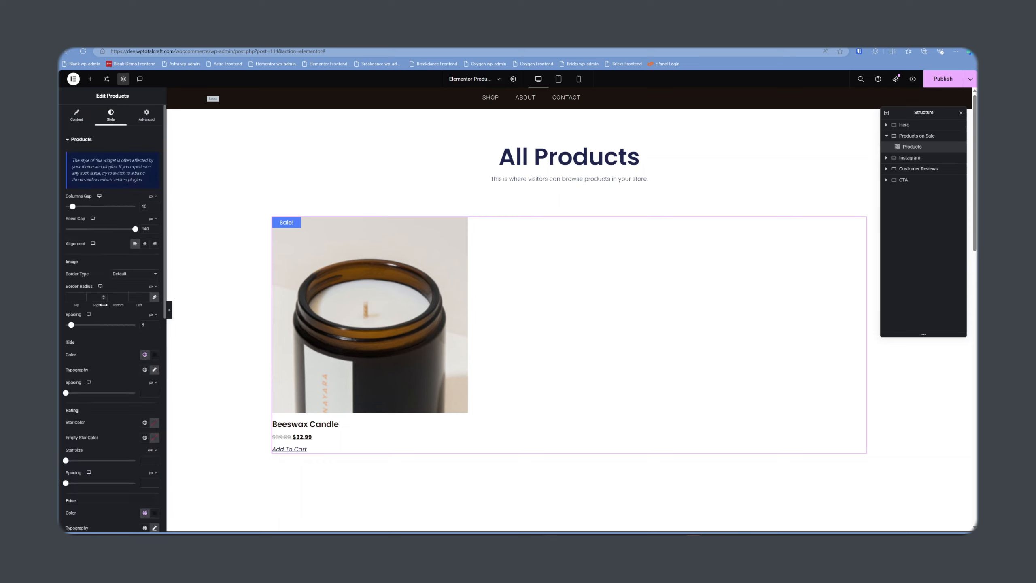
pyautogui.scroll(-1, 106, 308)
pyautogui.scroll(-2, 105, 308)
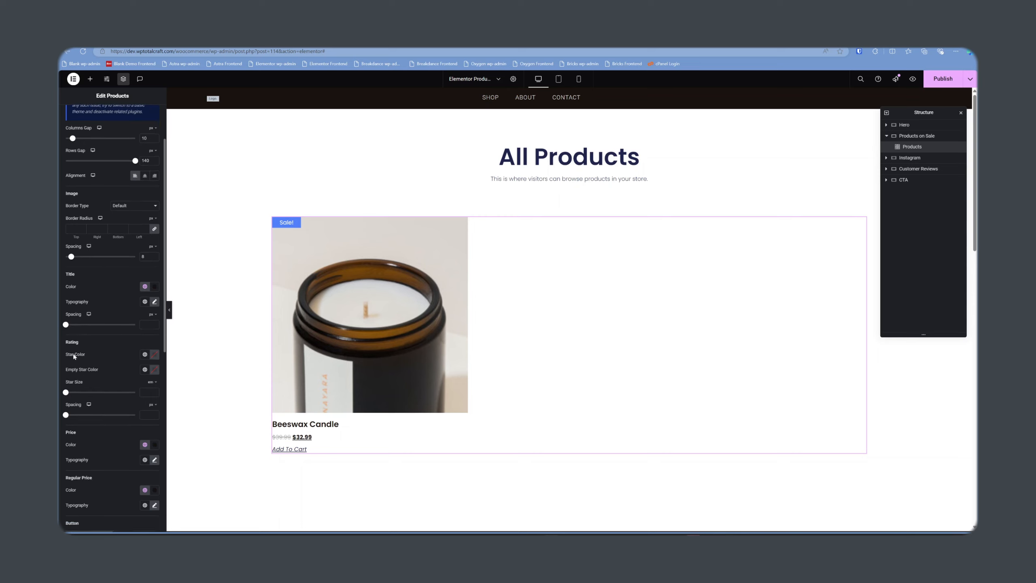
pyautogui.scroll(-3, 99, 418)
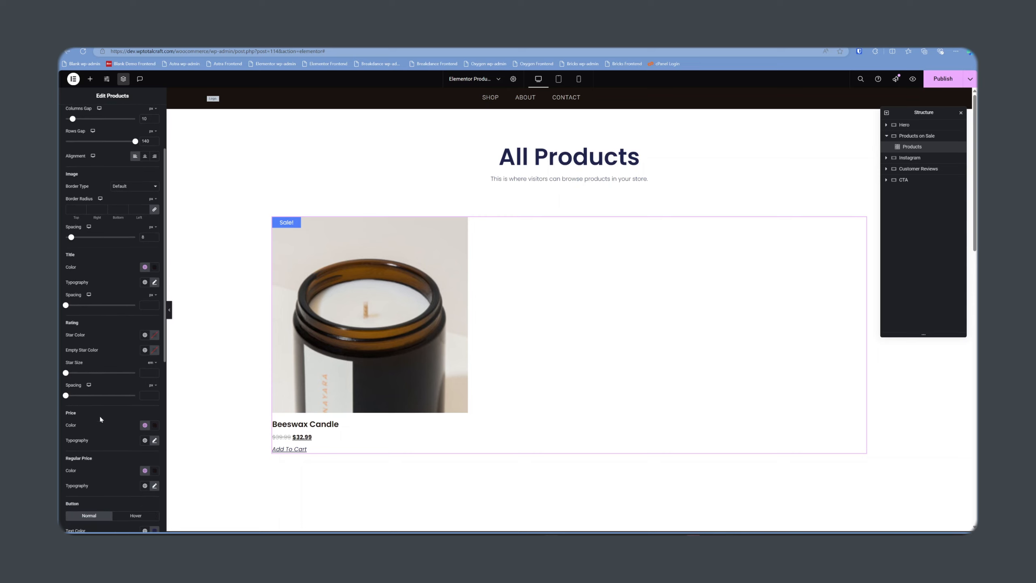
pyautogui.scroll(-3, 99, 417)
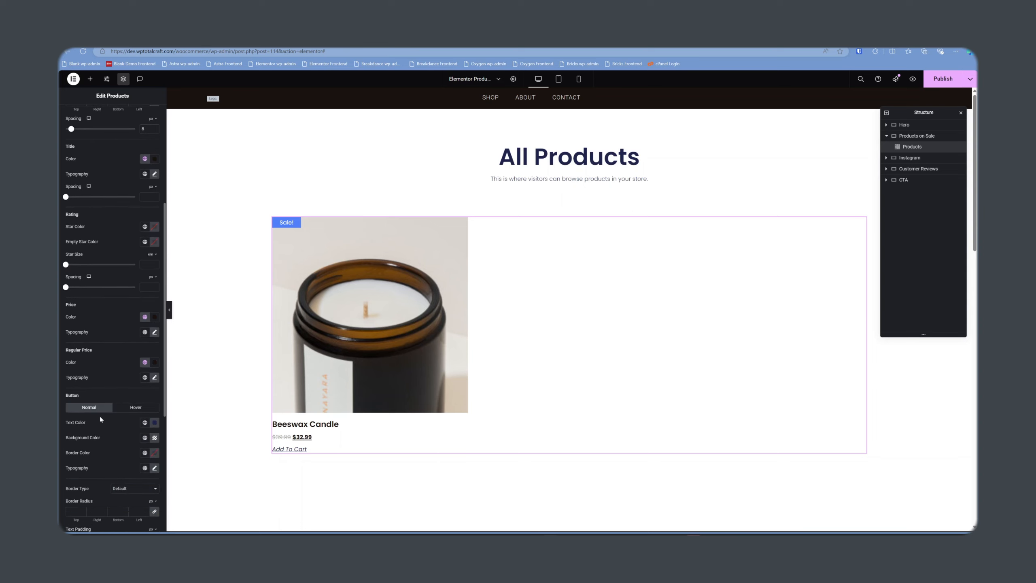
pyautogui.scroll(-3, 103, 414)
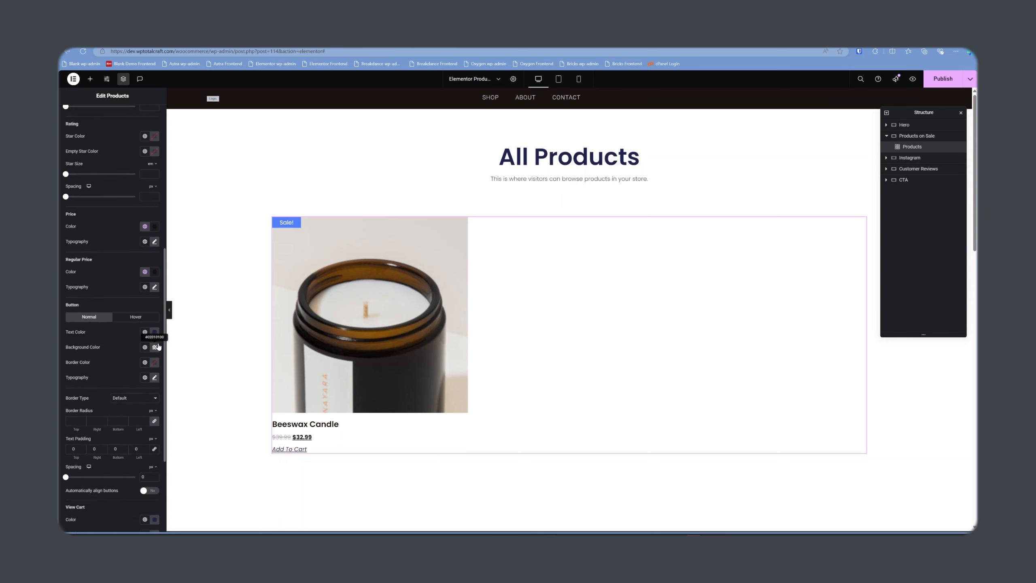
pyautogui.click(154, 311)
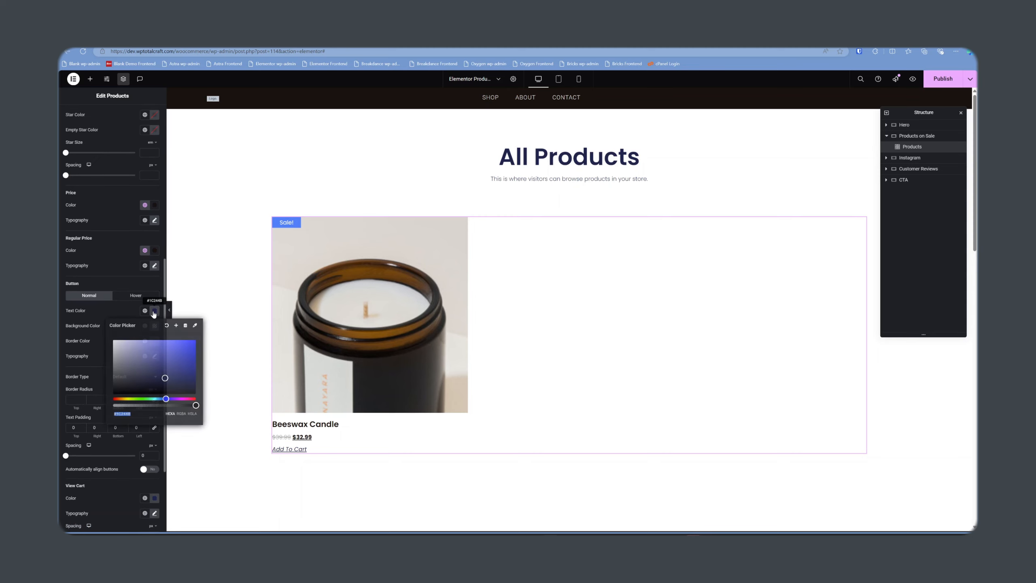
pyautogui.click(146, 310)
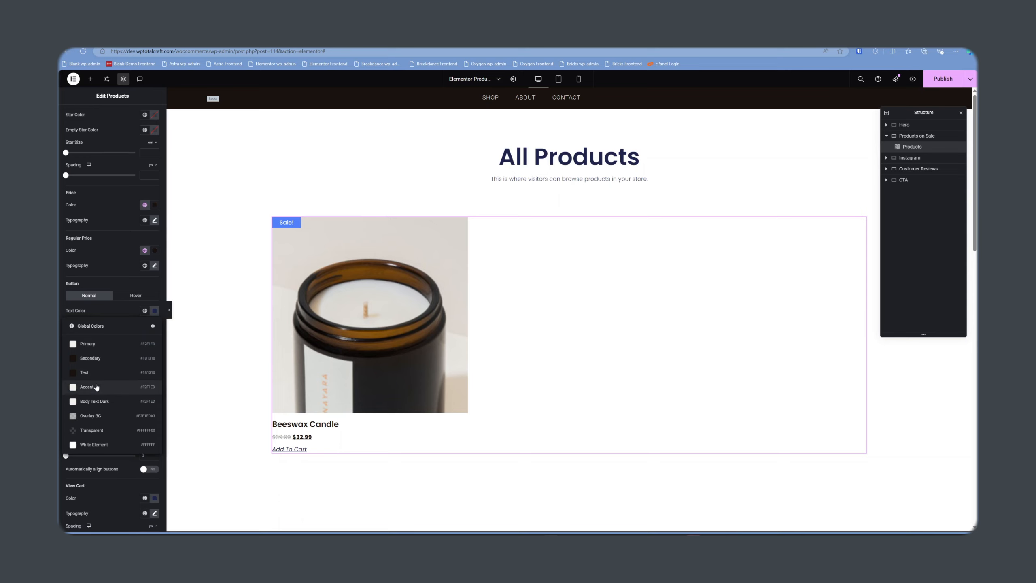
pyautogui.click(113, 378)
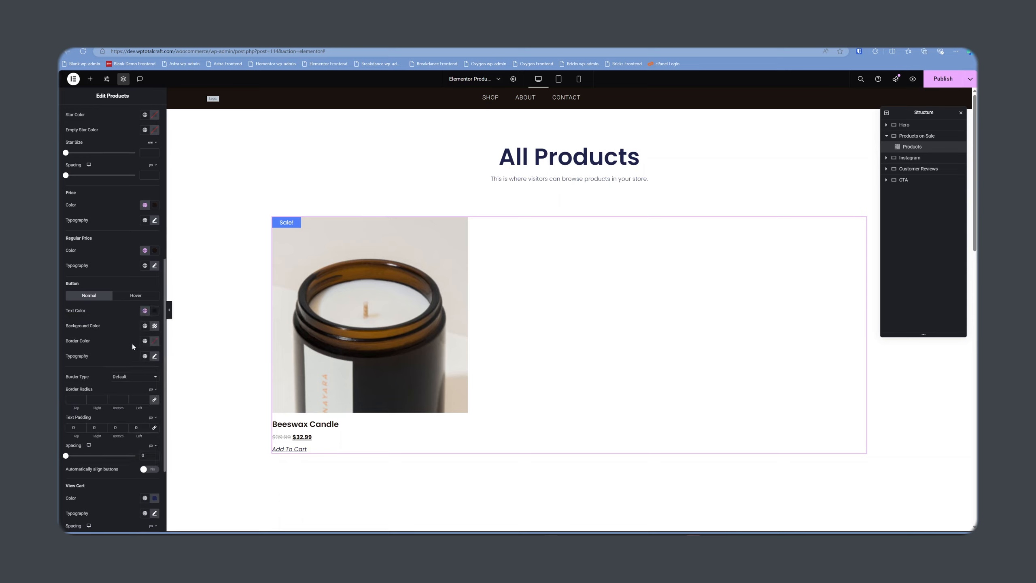
# - Give the View Cart link the same dark global color as the button text
pyautogui.scroll(-4, 131, 344)
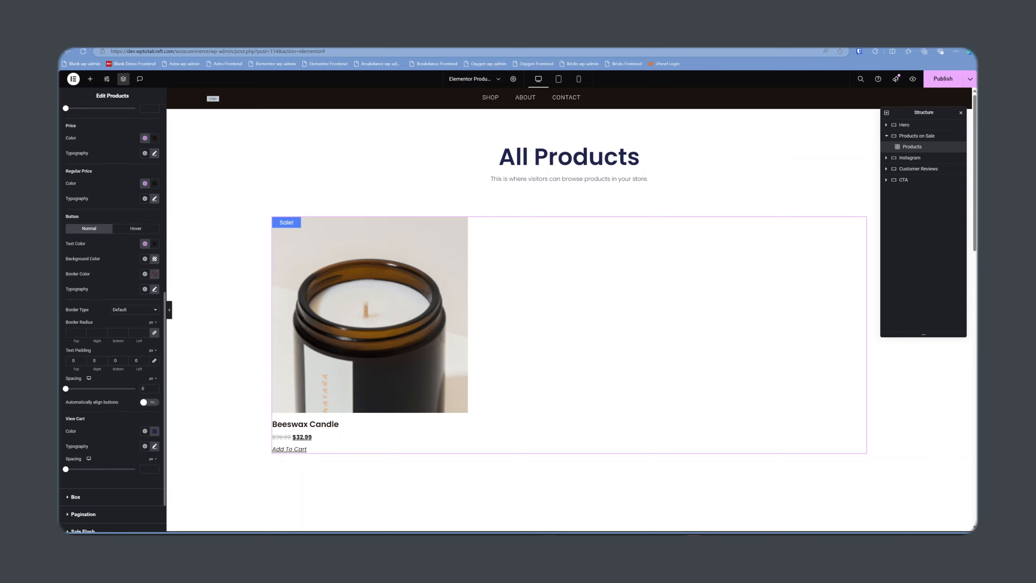
pyautogui.scroll(-2, 112, 401)
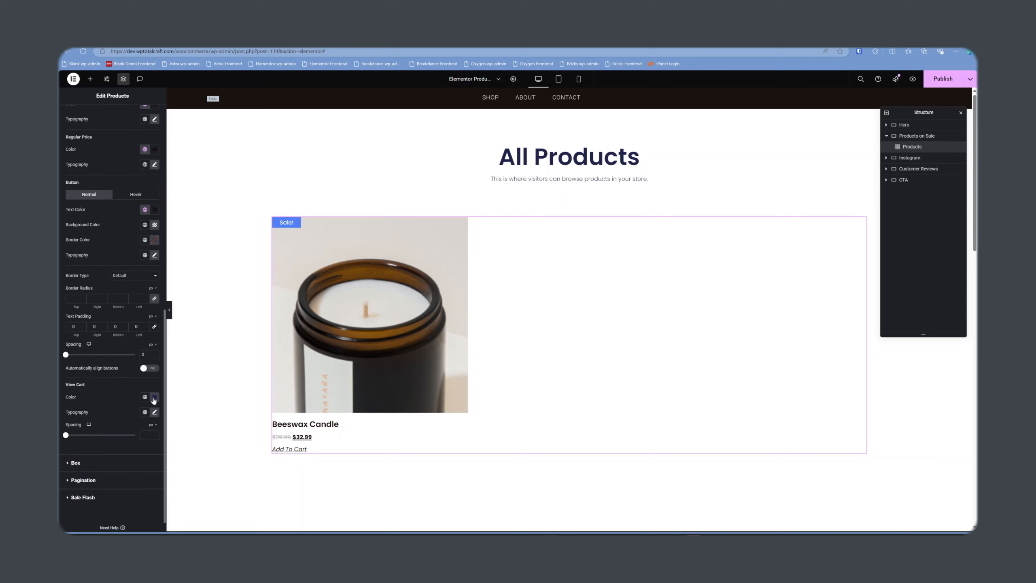
pyautogui.click(144, 397)
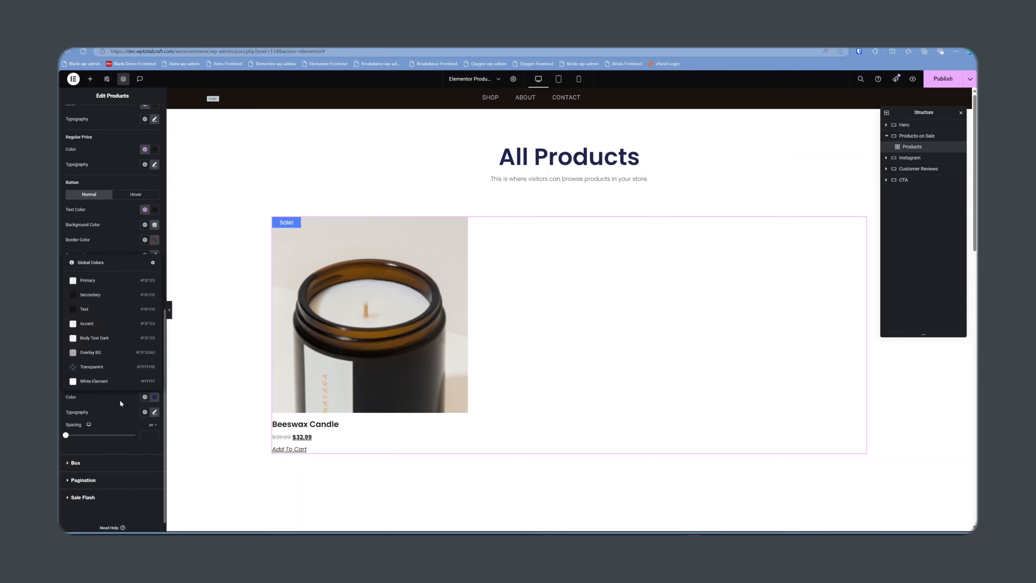
pyautogui.click(144, 397)
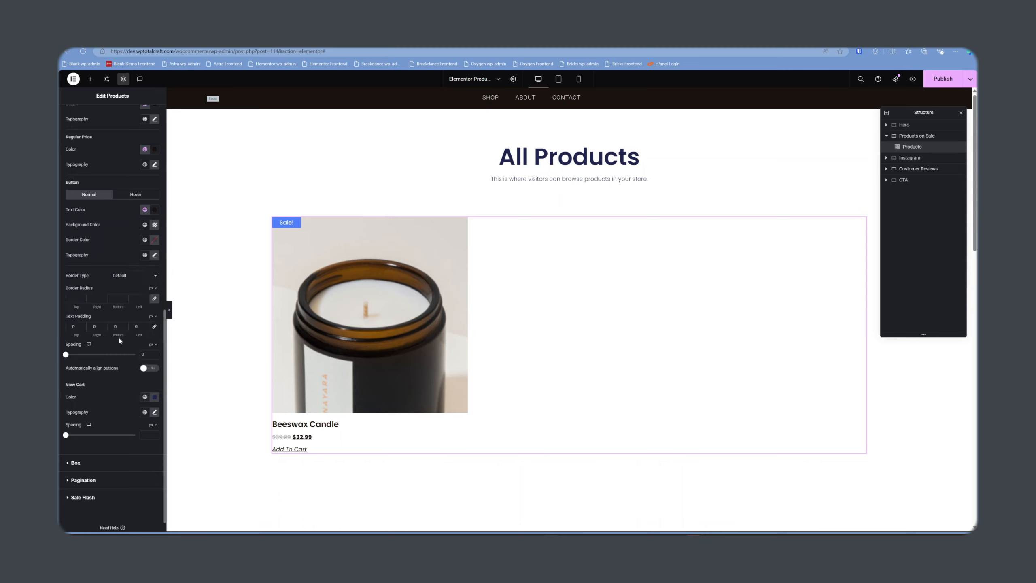
pyautogui.click(145, 396)
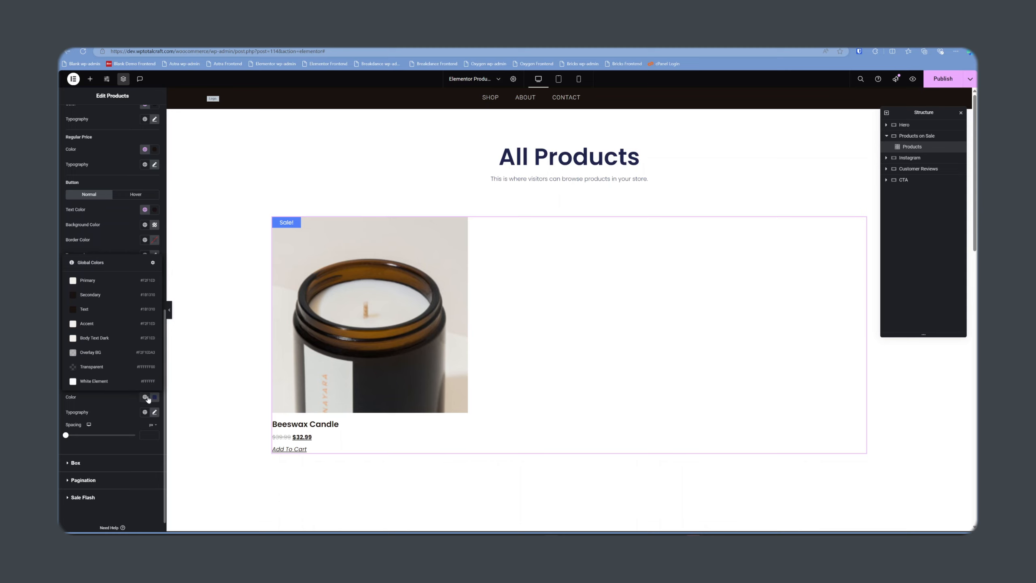
pyautogui.click(105, 302)
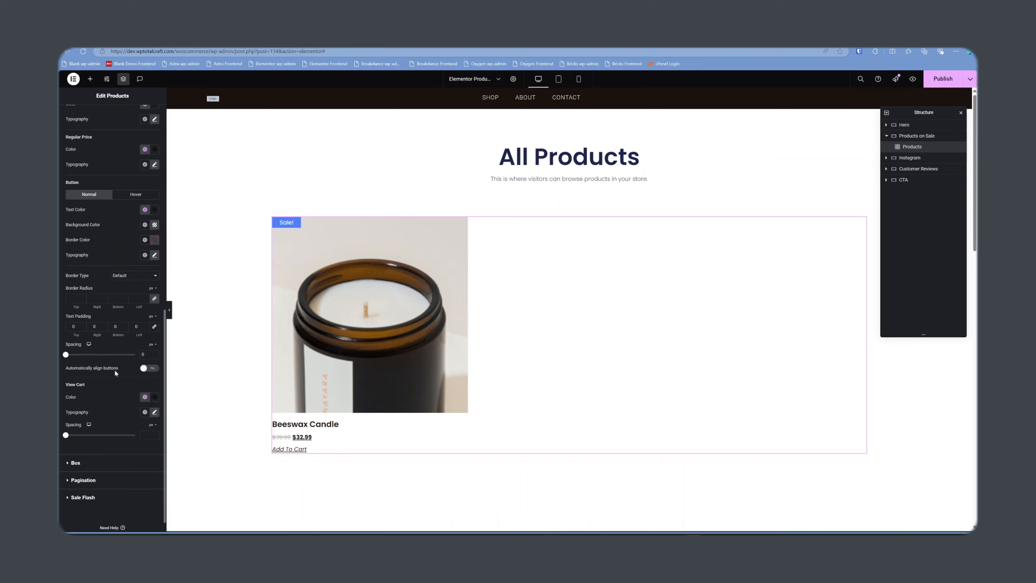
# - Check the Products widget's Box style settings and publish the archive template's color changes
pyautogui.scroll(-1, 115, 370)
pyautogui.scroll(-1, 116, 372)
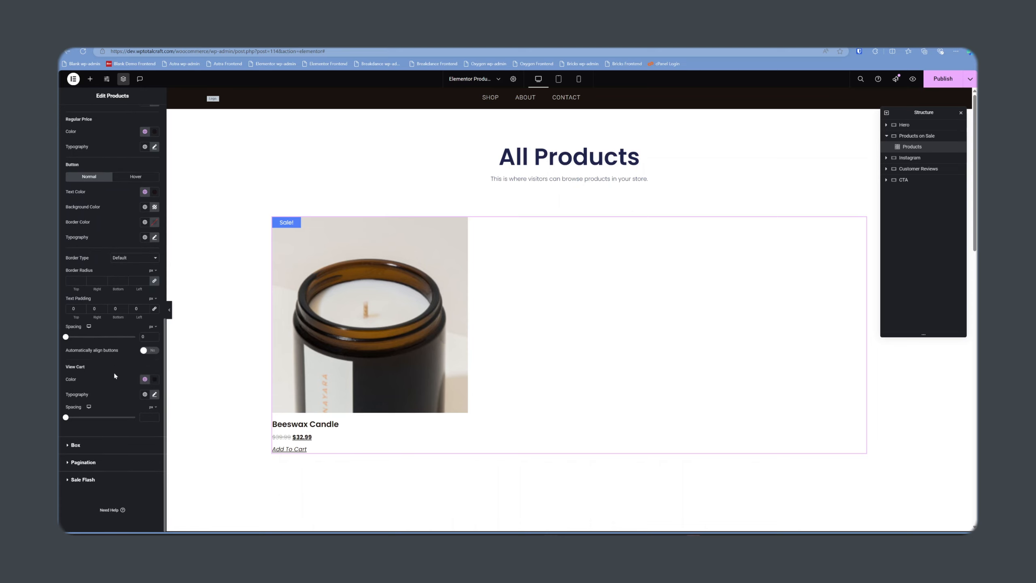
pyautogui.click(102, 446)
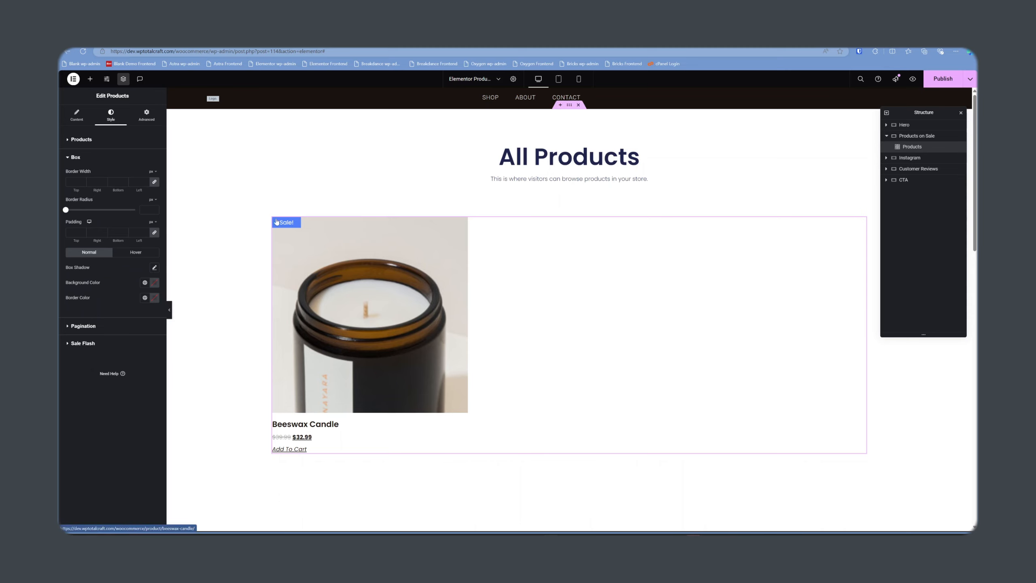
pyautogui.click(937, 85)
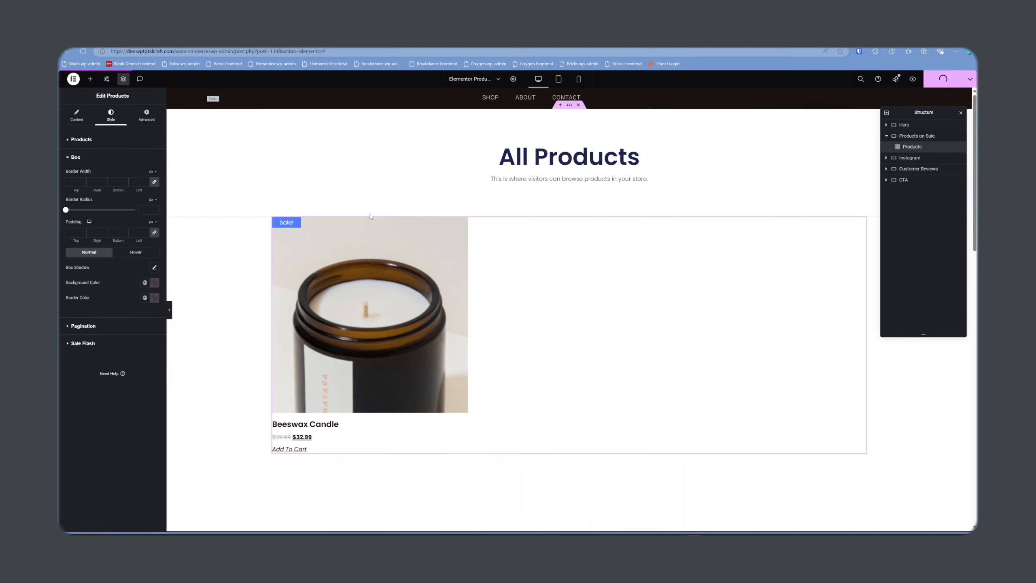
# - Set the Sale Flash badge's background color to the global Text color
pyautogui.click(81, 345)
pyautogui.click(144, 241)
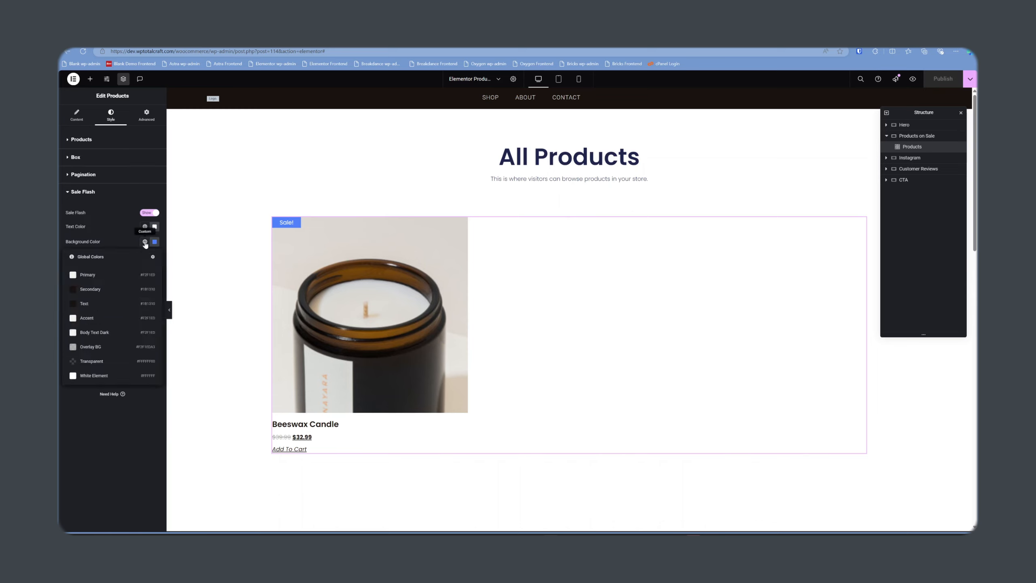
pyautogui.click(85, 303)
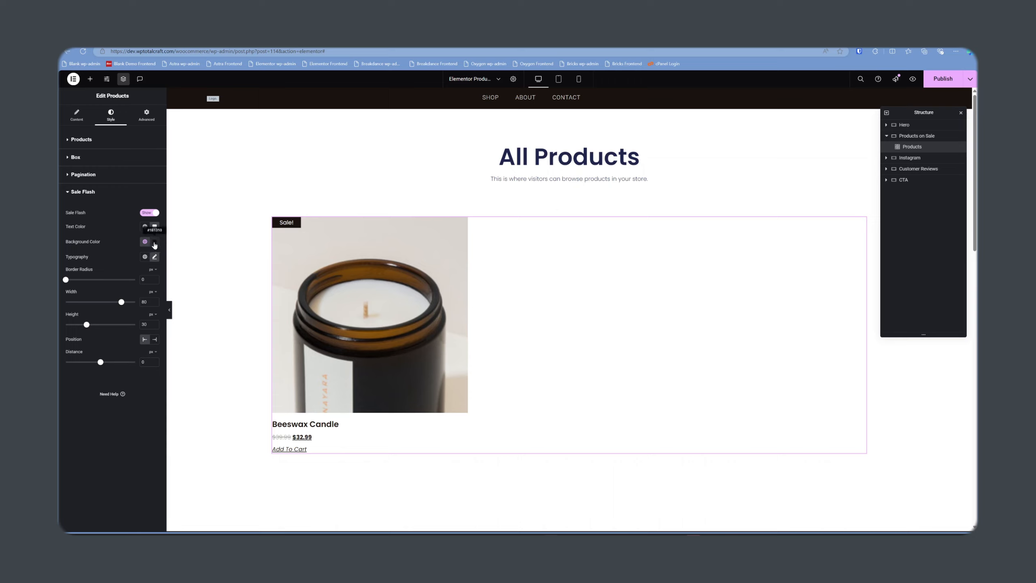
# - Give the Sale Flash badge a custom dark orange background color and publish the archive template
pyautogui.click(154, 243)
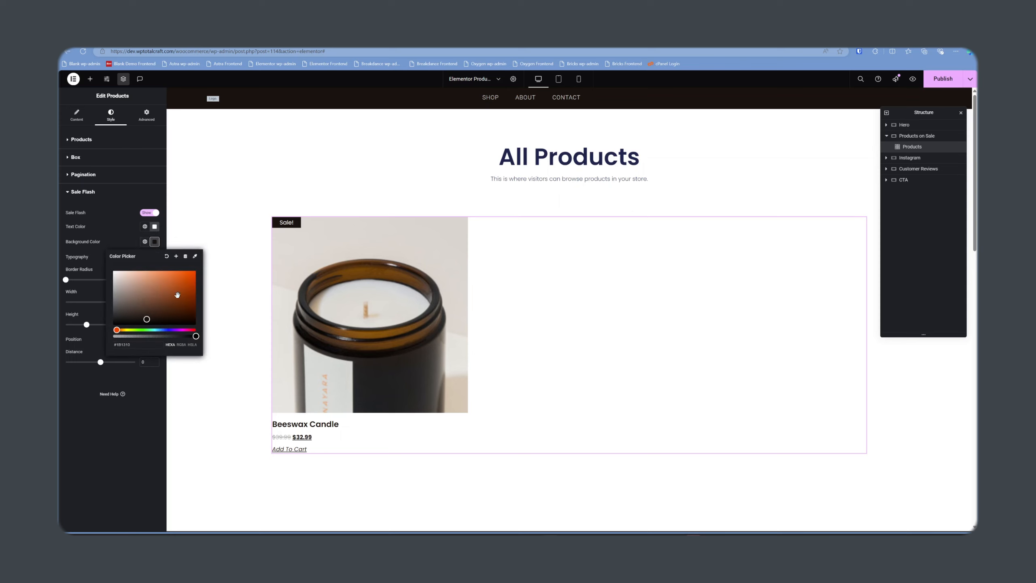
pyautogui.moveTo(179, 292); pyautogui.dragTo(187, 280)
pyautogui.click(816, 207)
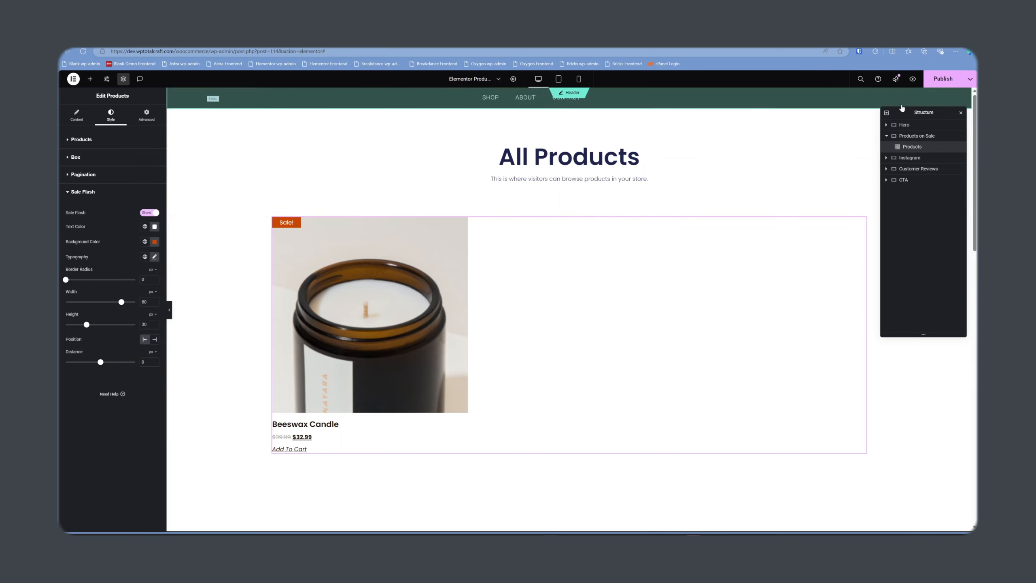
pyautogui.click(946, 82)
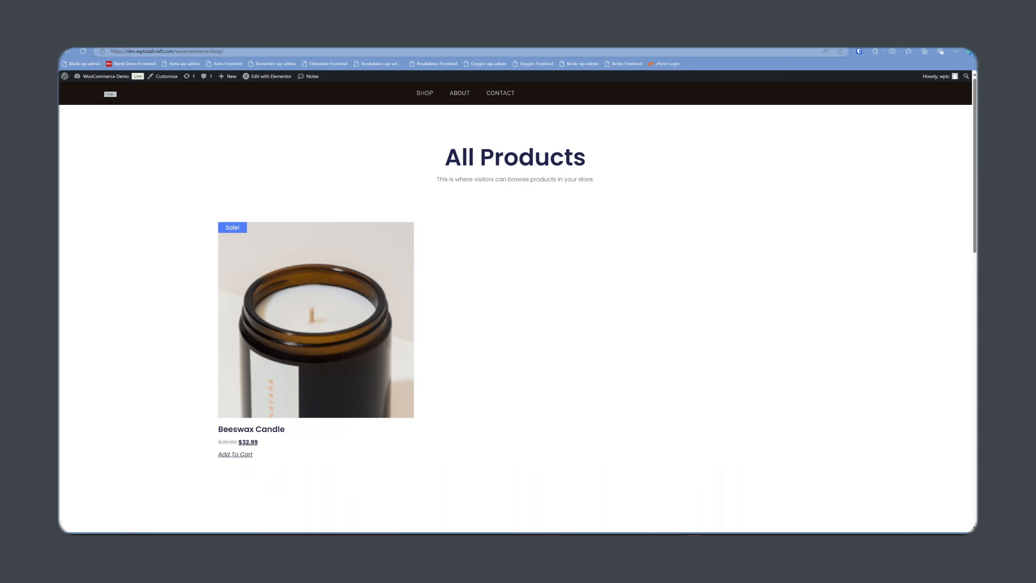
# - Reload the live shop page and check the sale badge and the rest of the product listing page
pyautogui.click(84, 51)
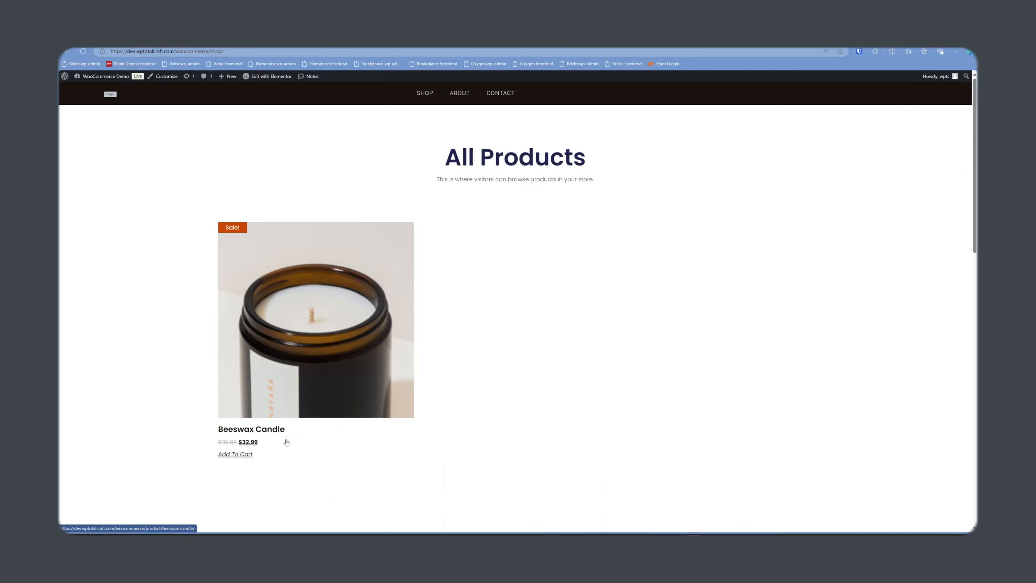
pyautogui.scroll(-3, 391, 387)
pyautogui.scroll(-3, 391, 388)
pyautogui.scroll(6, 390, 388)
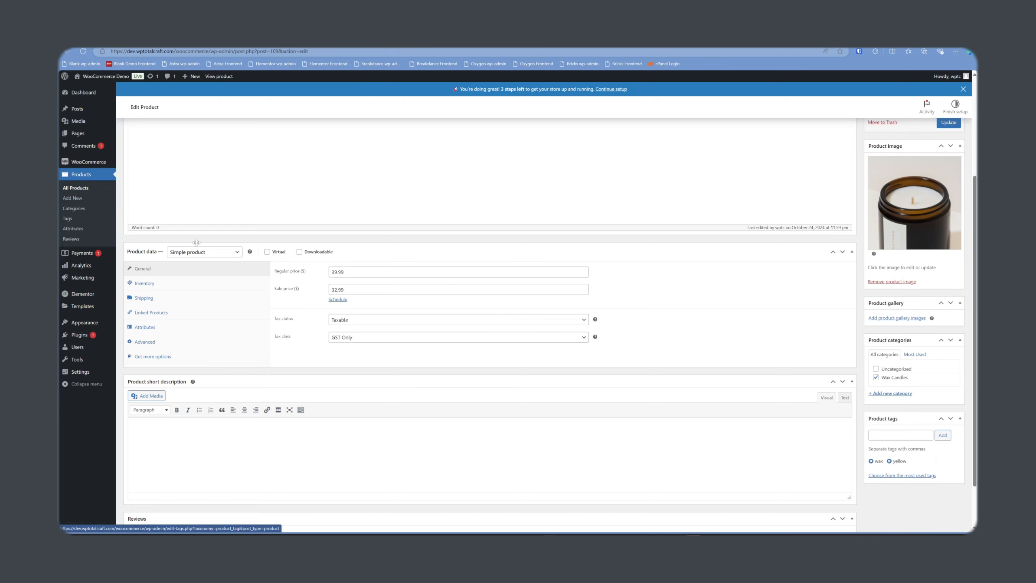
# - Create a product attribute named Small and delete it again
pyautogui.scroll(4, 197, 242)
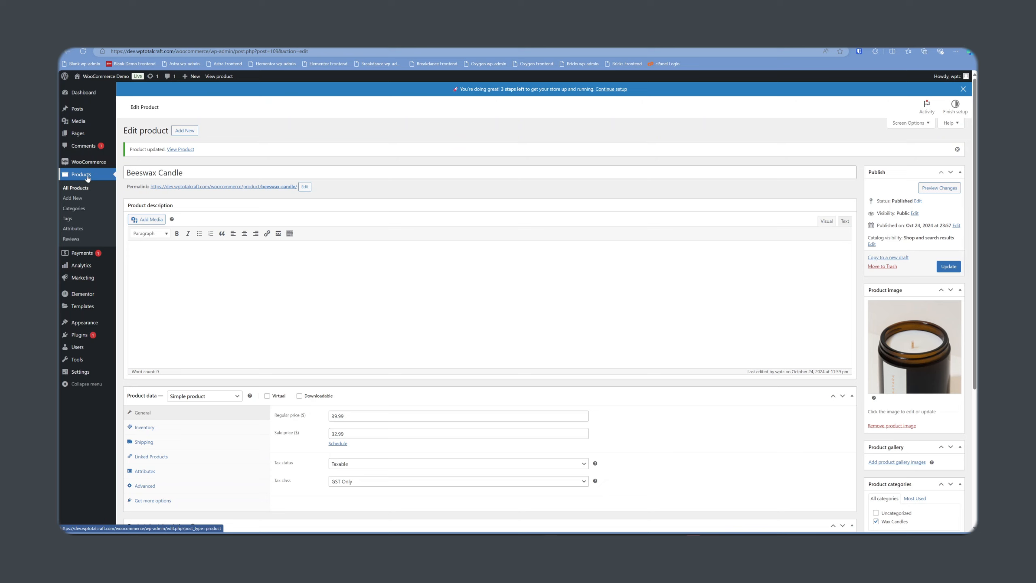
pyautogui.click(72, 232)
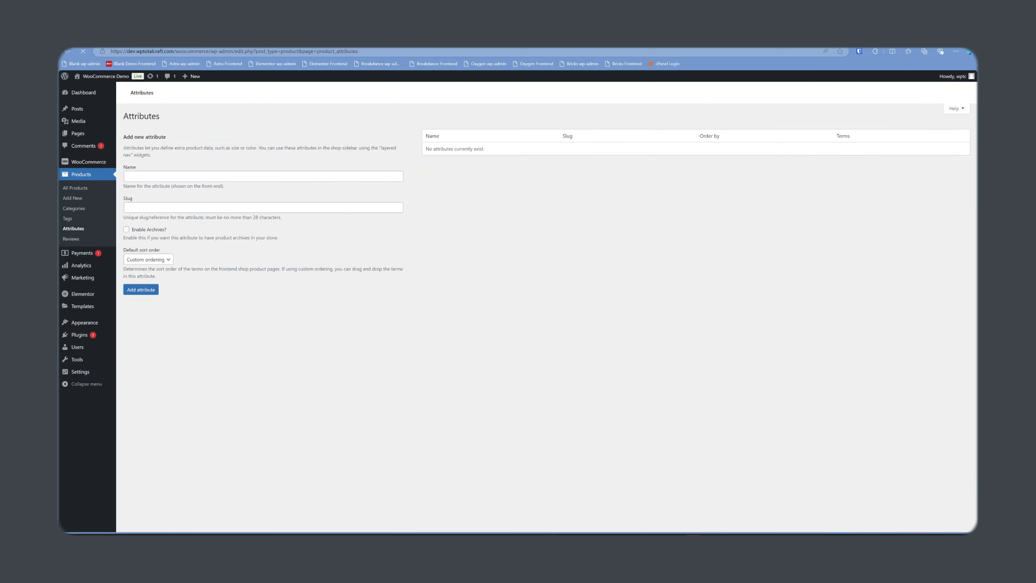
pyautogui.click(263, 176)
pyautogui.write('Small')
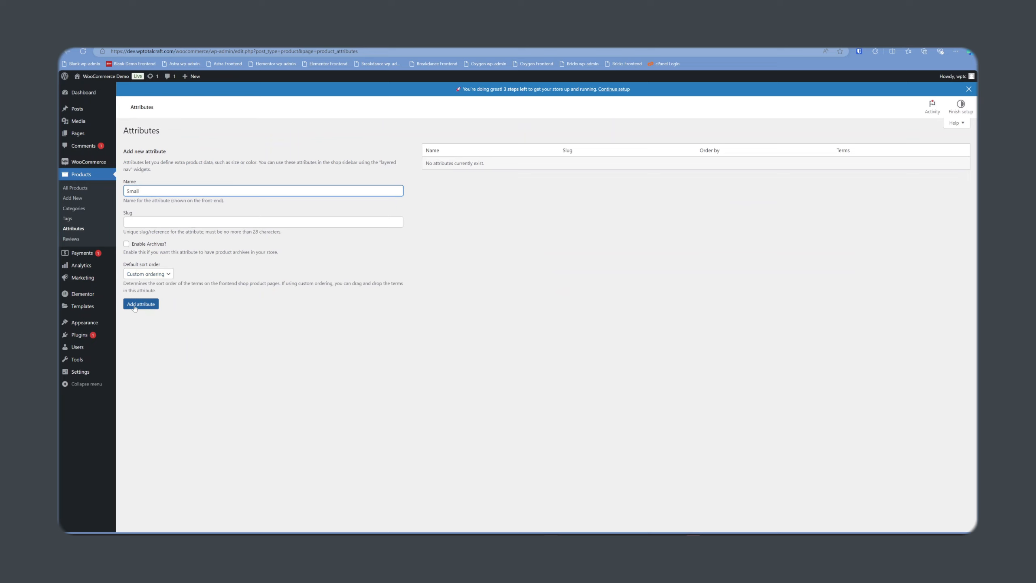
pyautogui.click(135, 307)
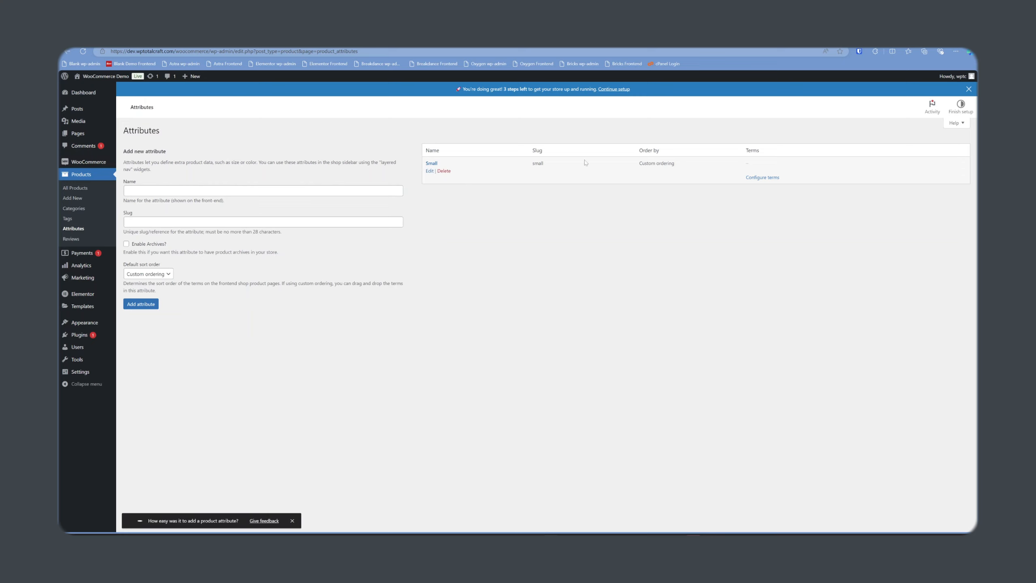
pyautogui.click(444, 171)
pyautogui.click(580, 90)
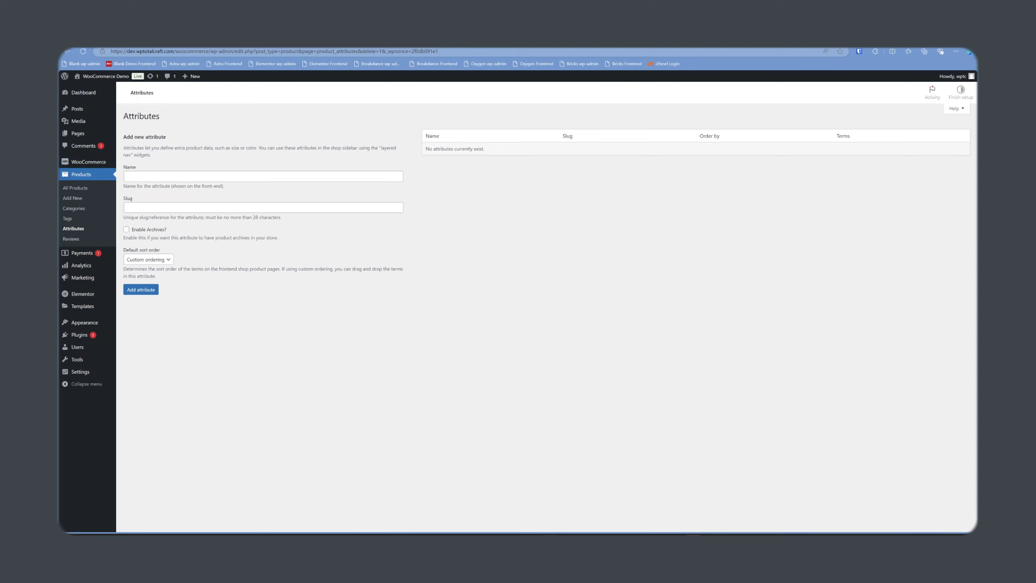
# - Create a product attribute named Size and open its term configuration
pyautogui.write('Size')
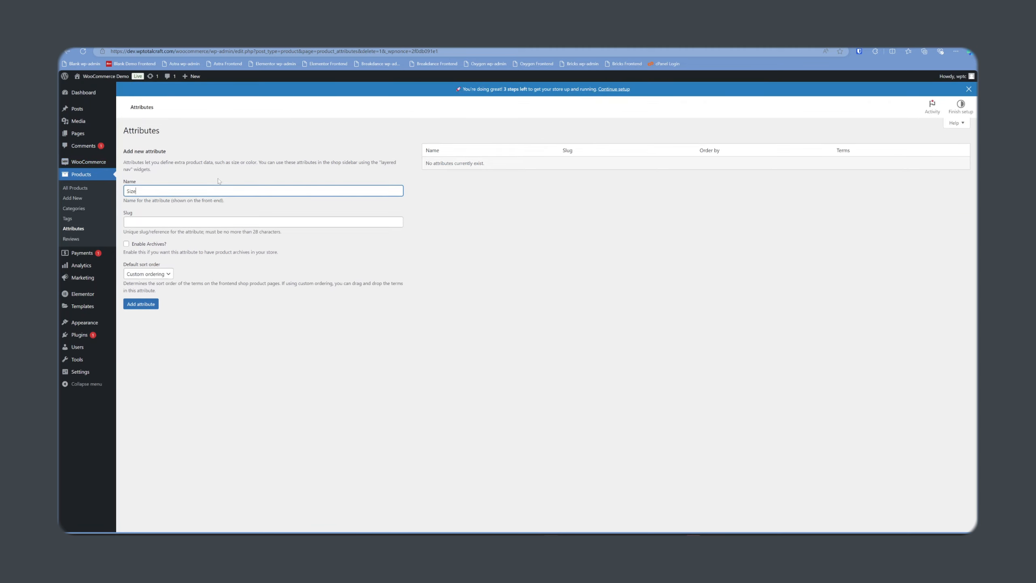
pyautogui.press('Return')
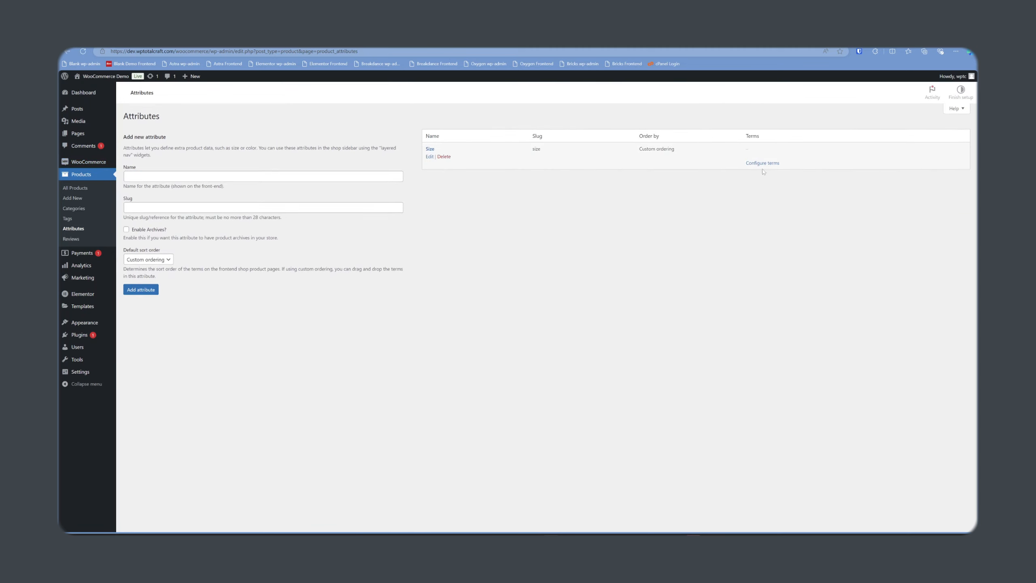
pyautogui.click(762, 162)
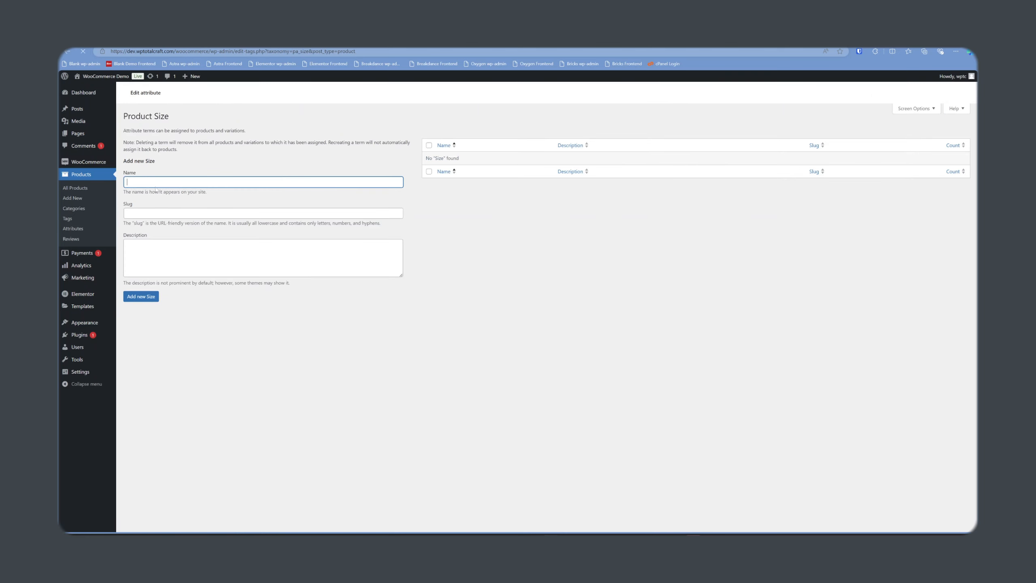
# - Add the terms Small, Medium and Large to the Size attribute
pyautogui.write('Small')
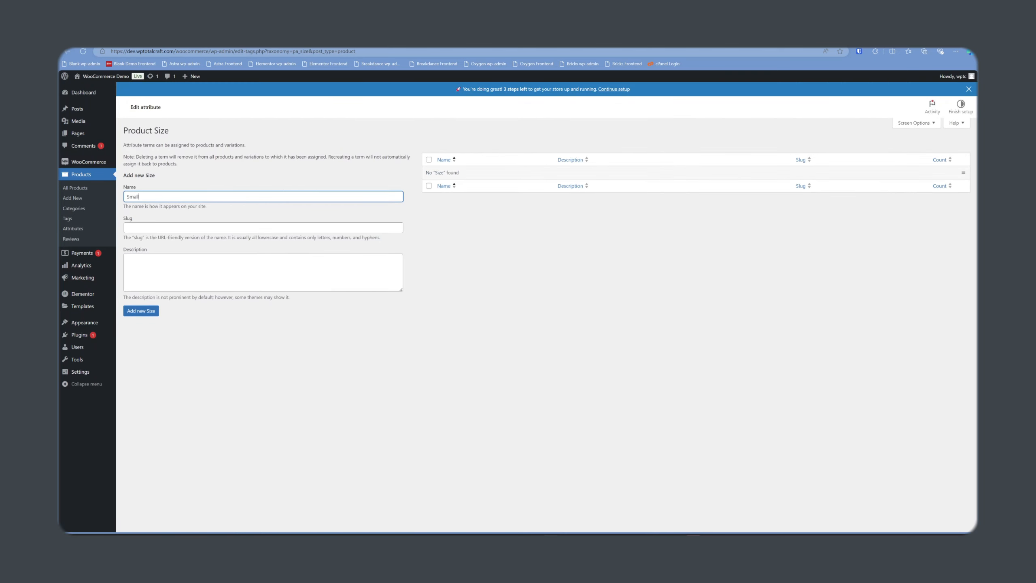
pyautogui.press('Return')
pyautogui.write('Me')
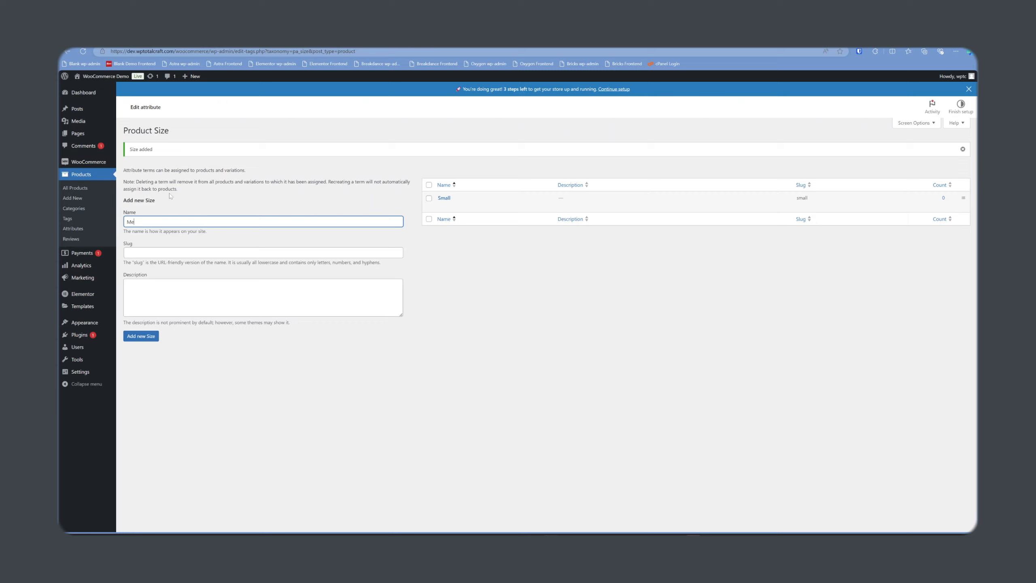
pyautogui.write('dium')
pyautogui.press('Return')
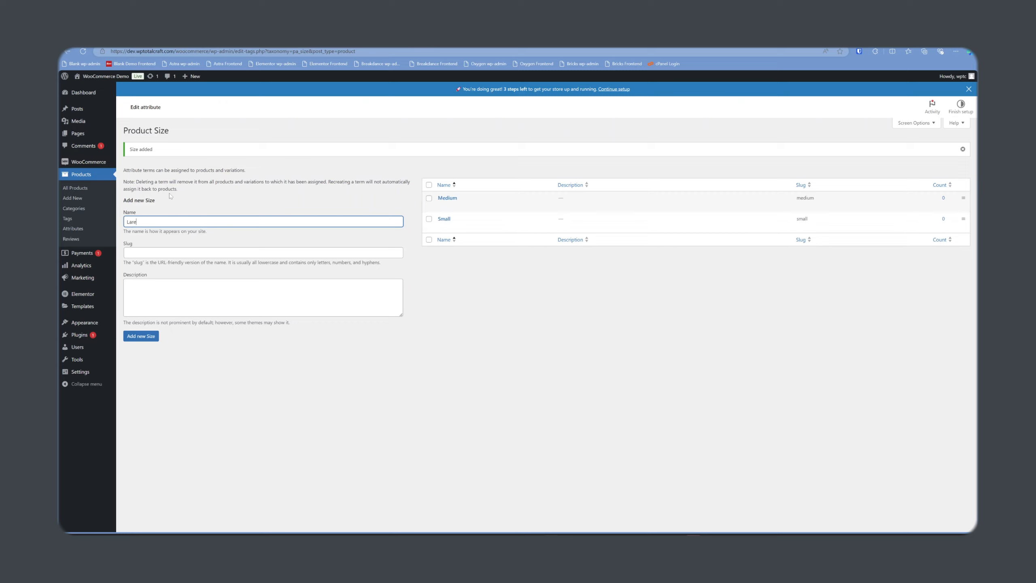
pyautogui.write('Large')
pyautogui.press('Return')
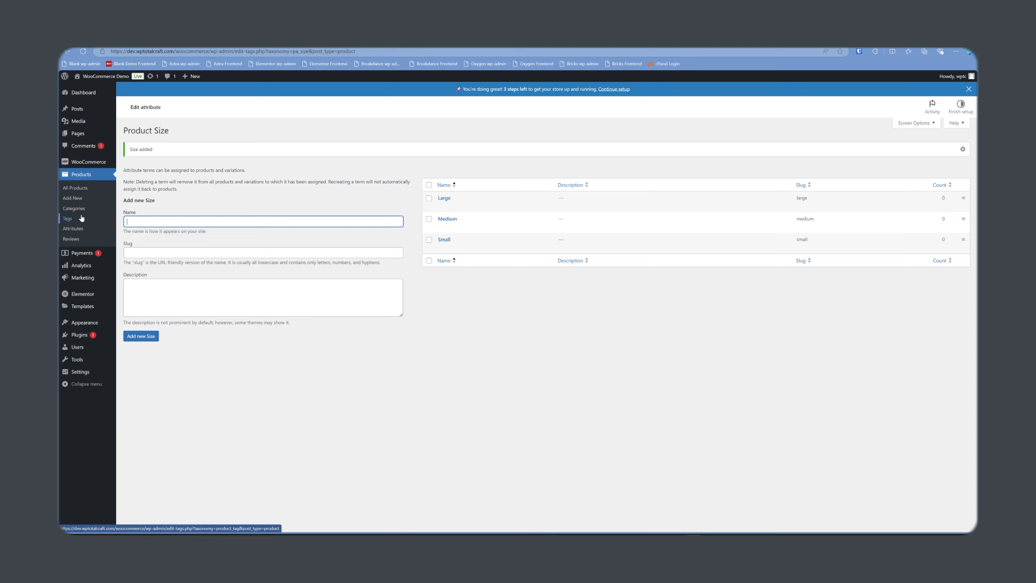
# - Start a new product from the product list and name it Another Candle
pyautogui.click(76, 187)
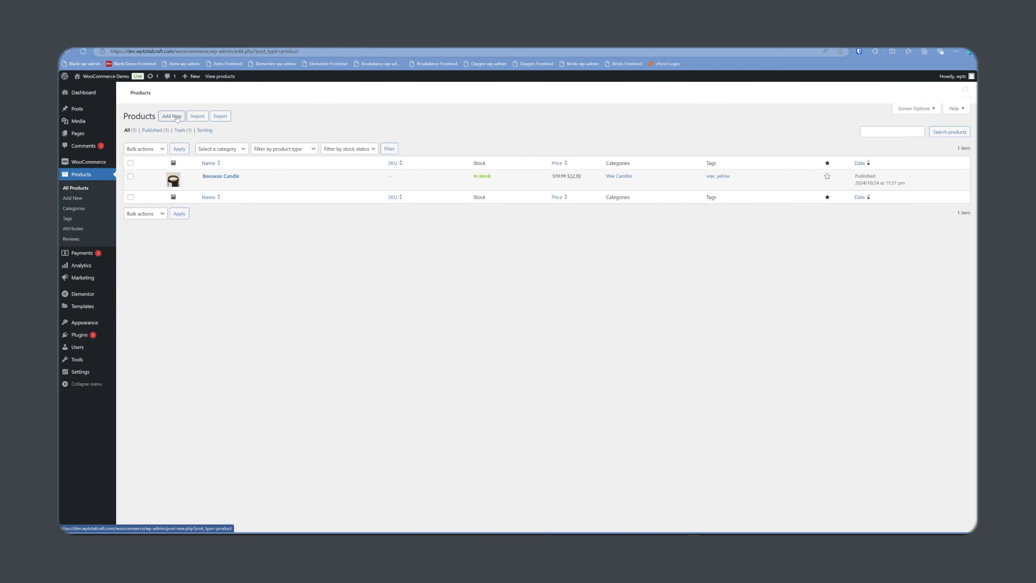
pyautogui.click(172, 131)
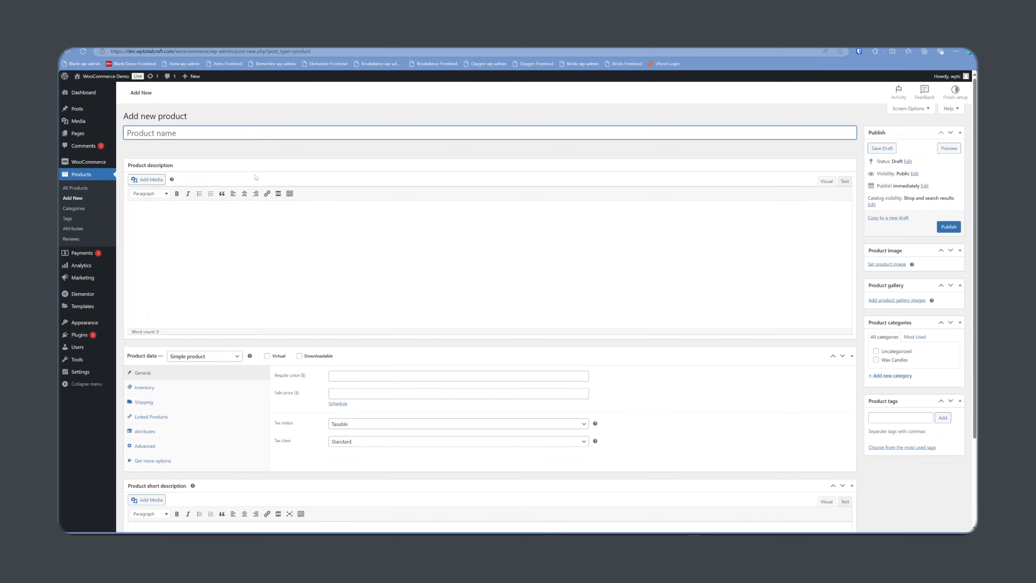
pyautogui.write('Anon')
pyautogui.press('BackSpace')
pyautogui.write('ther ')
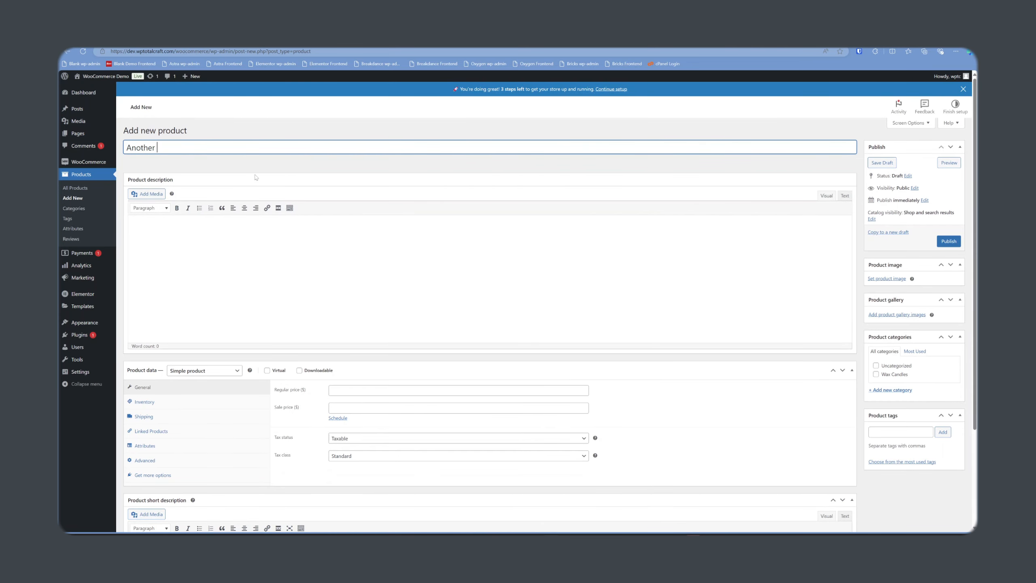
pyautogui.write('Candle')
# - Set candle_shop3.jpg from the media library as the new product's image
pyautogui.click(887, 279)
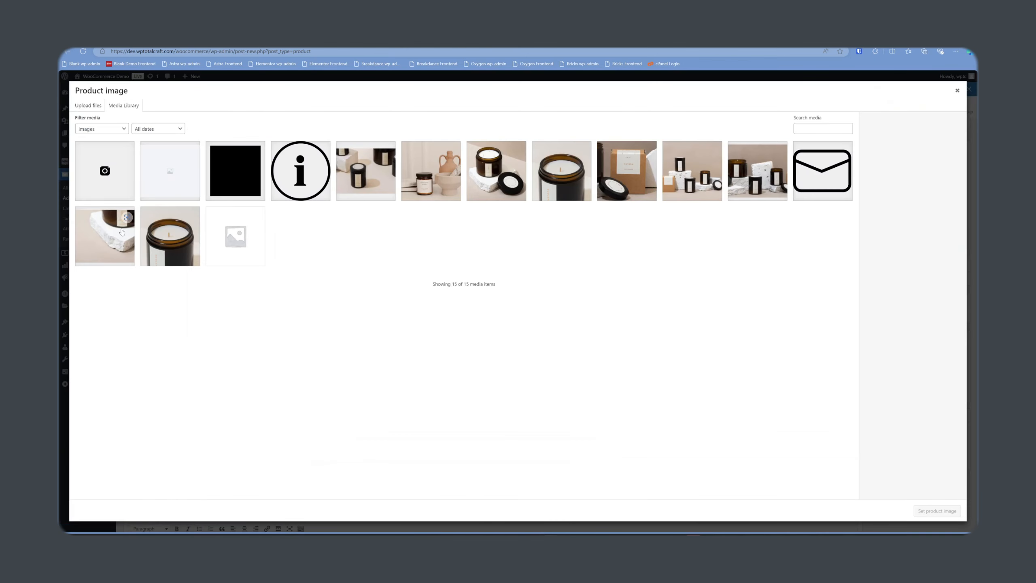
pyautogui.click(607, 189)
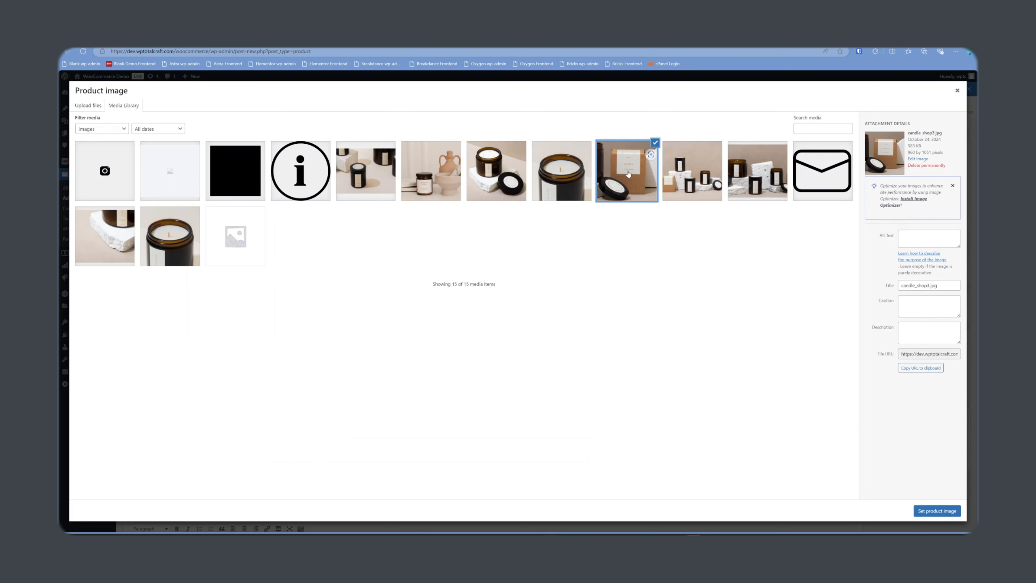
pyautogui.click(937, 511)
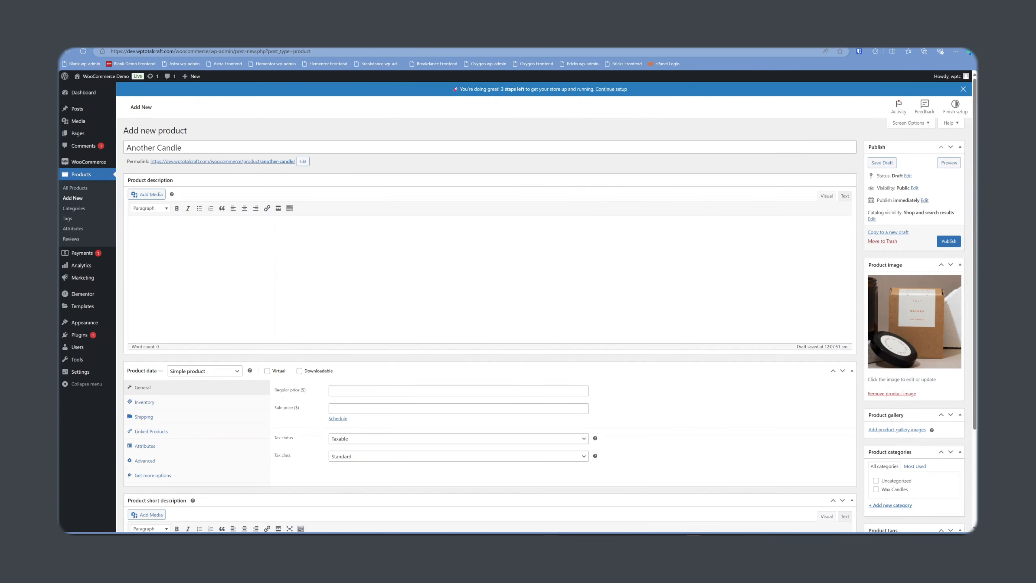
# - Set the product's regular price to 49.99 and its sale price to 39.99
pyautogui.click(379, 391)
pyautogui.write('49.99')
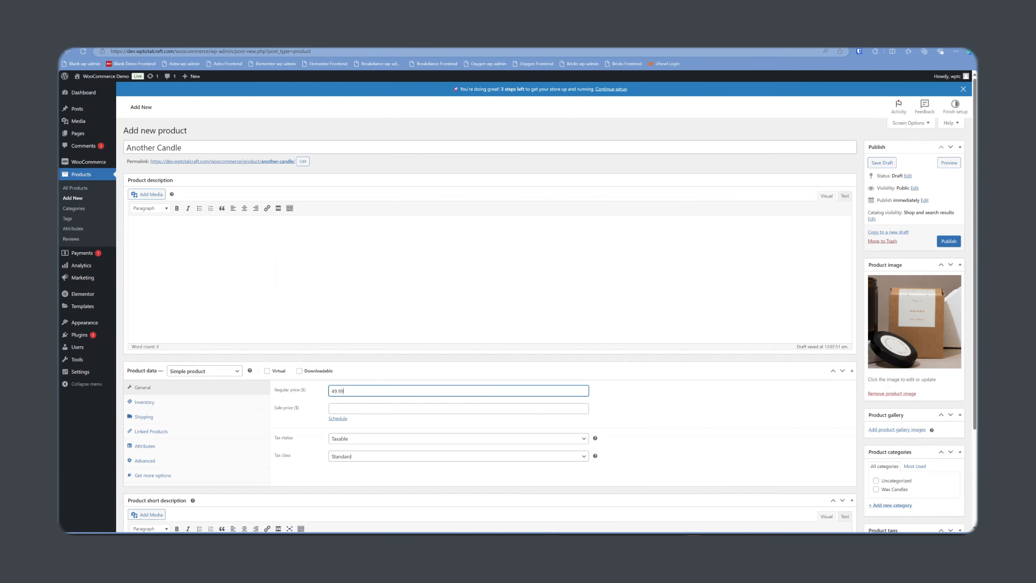
pyautogui.press('Tab')
pyautogui.write('39.99')
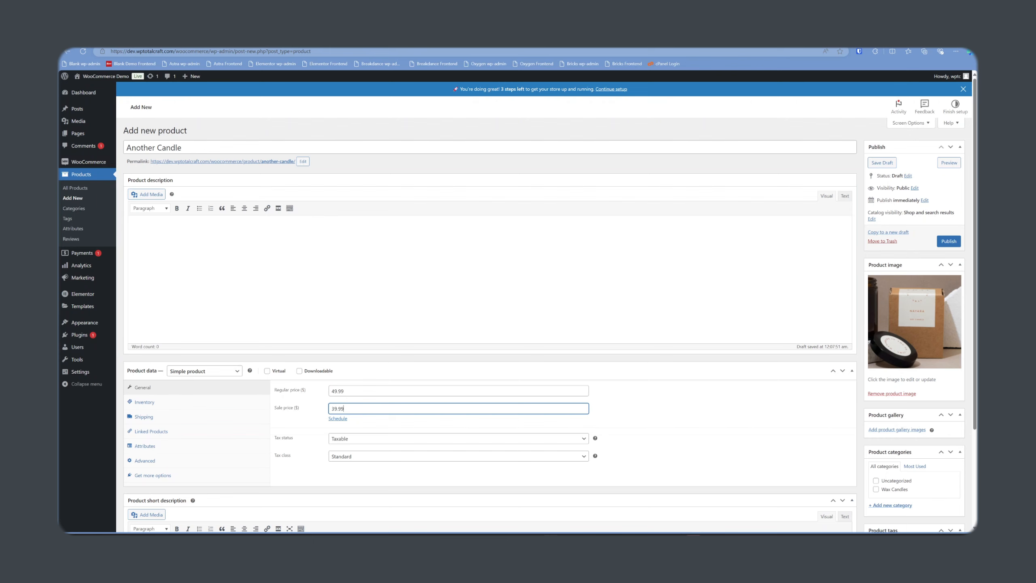
# - Assign the product to the Wax Candles category and publish it
pyautogui.scroll(-2, 431, 363)
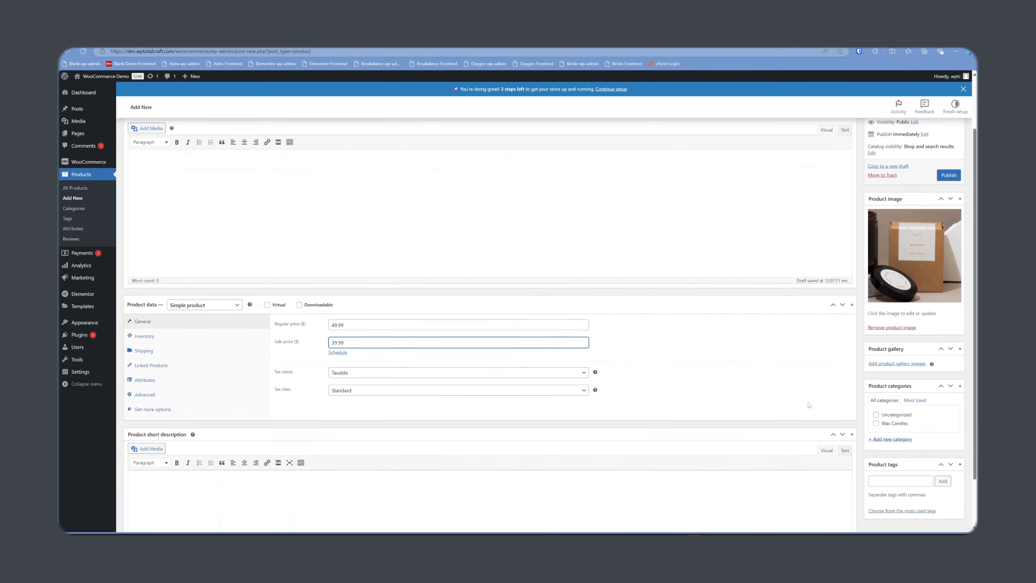
pyautogui.click(876, 417)
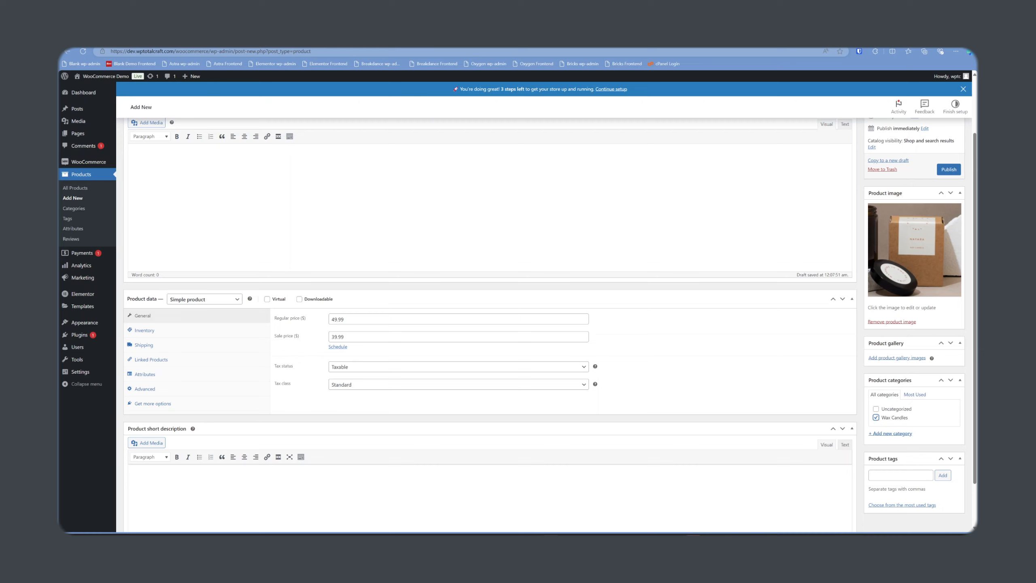
pyautogui.click(948, 170)
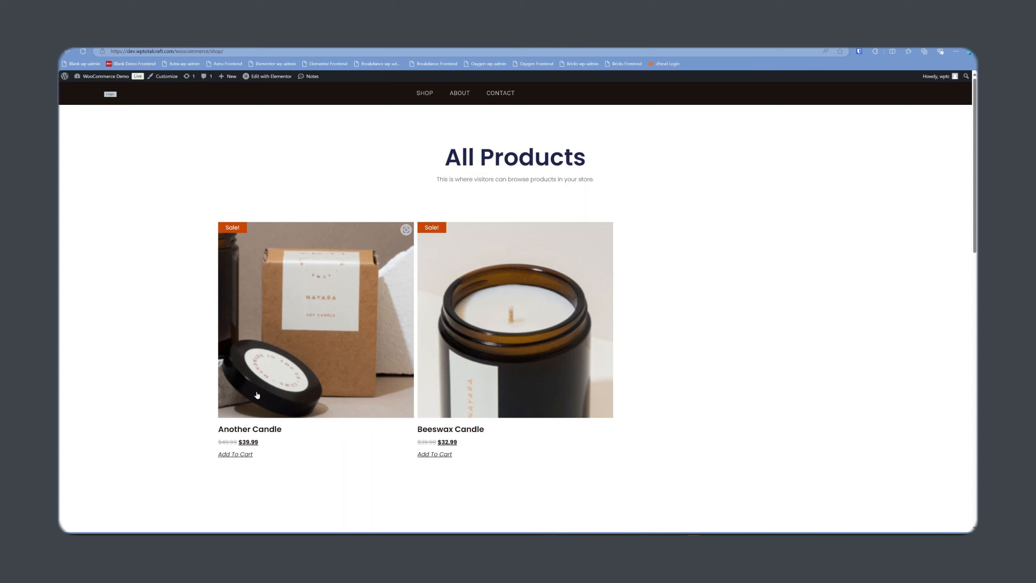
# - View Another Candle's live product page and change its type to Variable product in the product editor
pyautogui.click(257, 395)
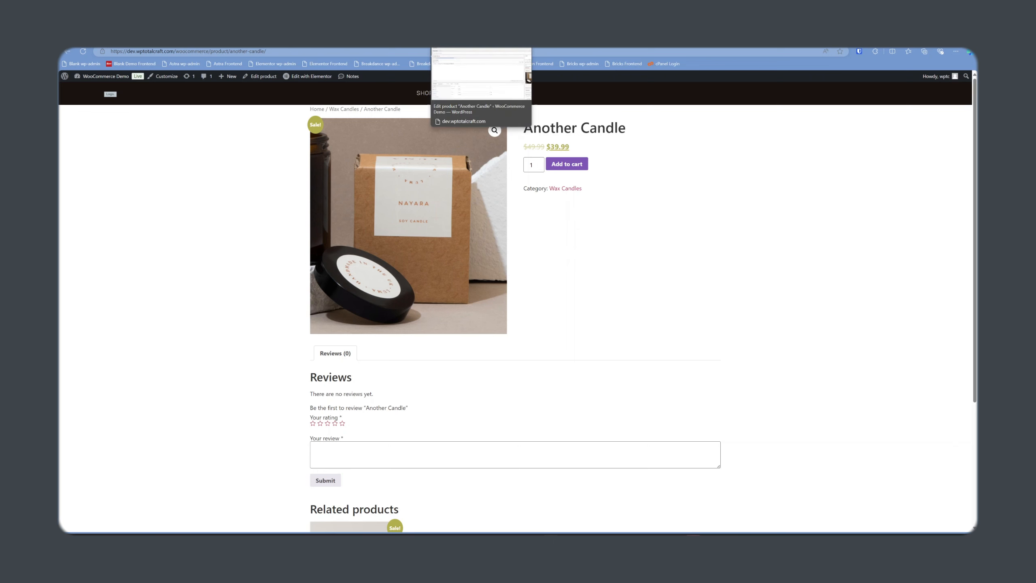
pyautogui.click(487, 38)
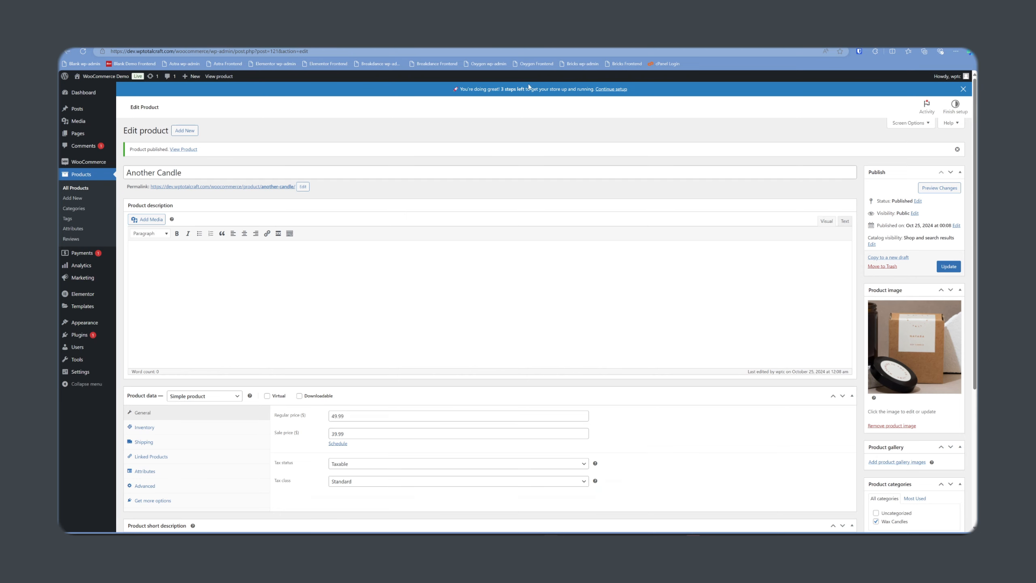
pyautogui.scroll(-4, 177, 274)
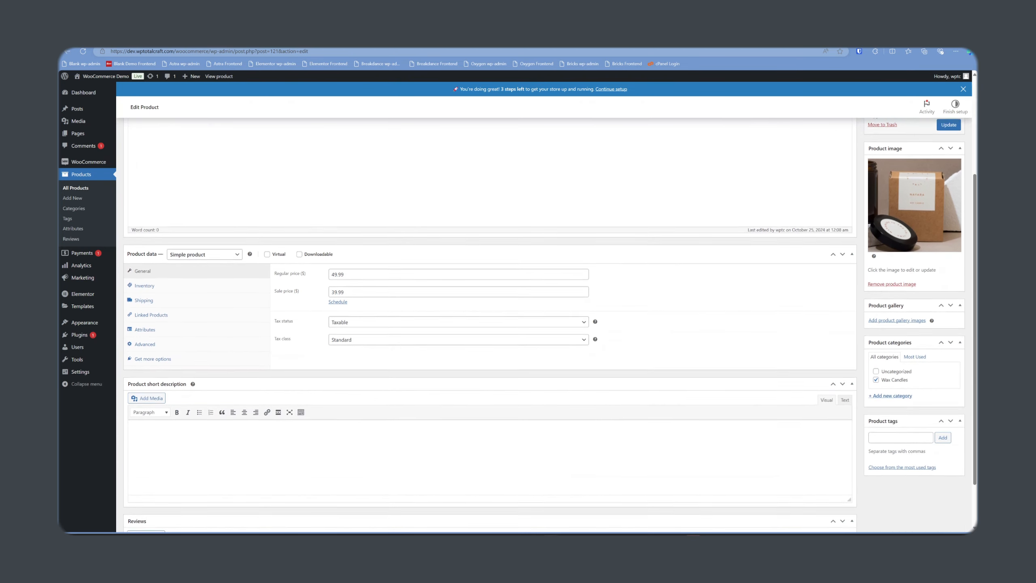
pyautogui.click(196, 255)
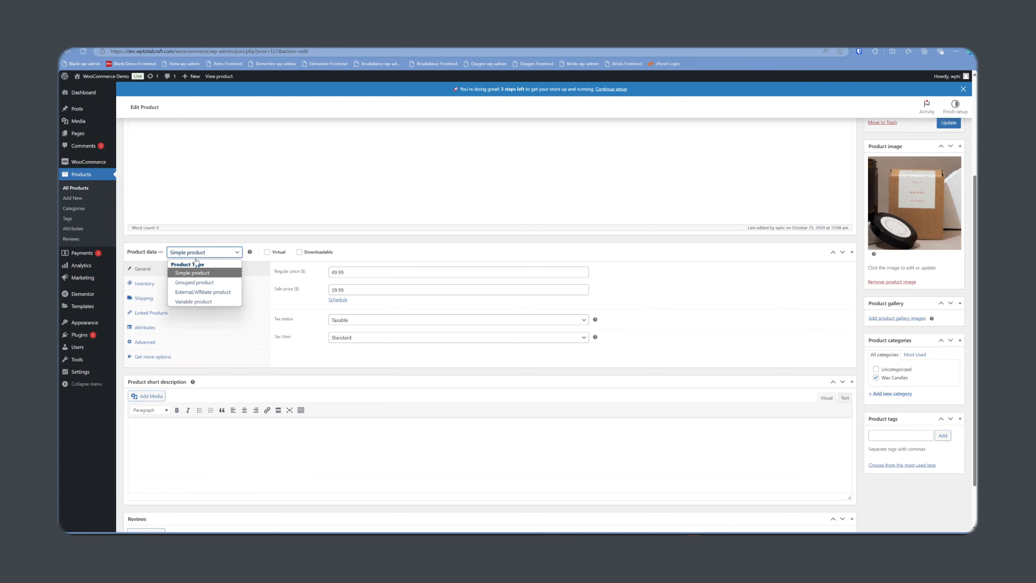
pyautogui.click(192, 301)
pyautogui.click(251, 349)
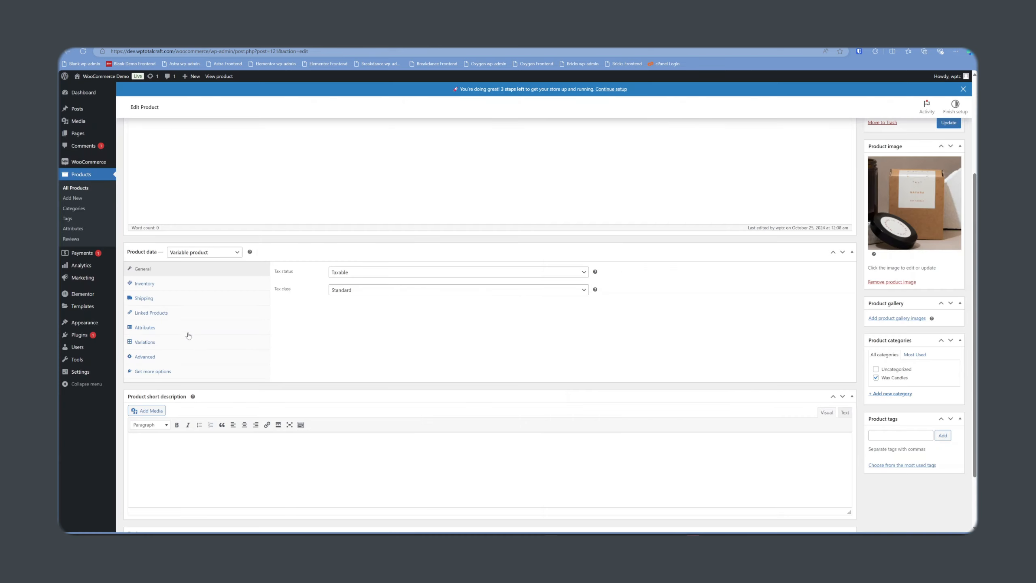
# - Add the existing Size attribute to the variable product Another Candle
pyautogui.click(144, 327)
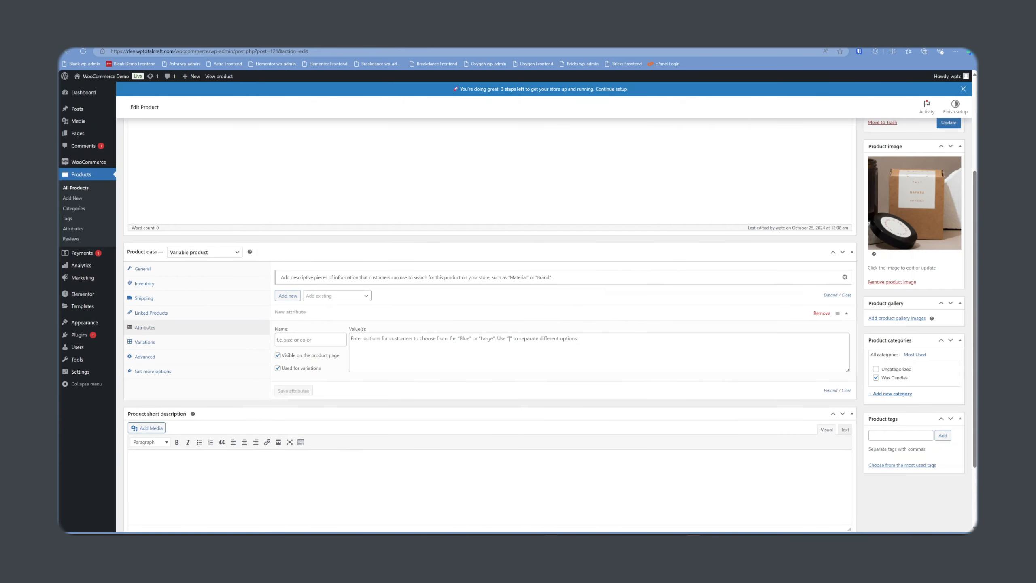
pyautogui.click(332, 296)
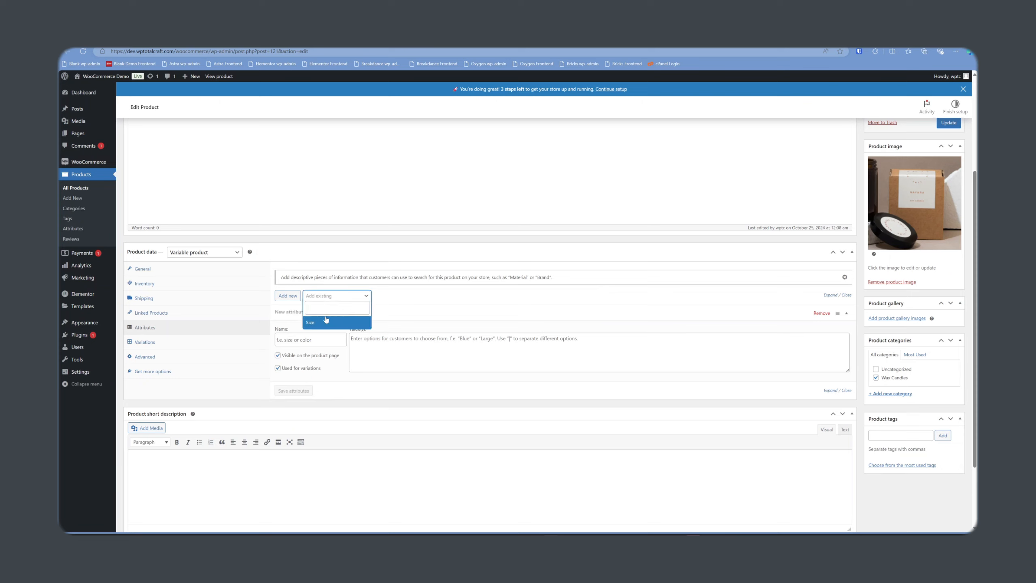
# - Add the existing Size attribute to the product with all its values, Large, Medium and Small, and save the attributes
pyautogui.click(312, 323)
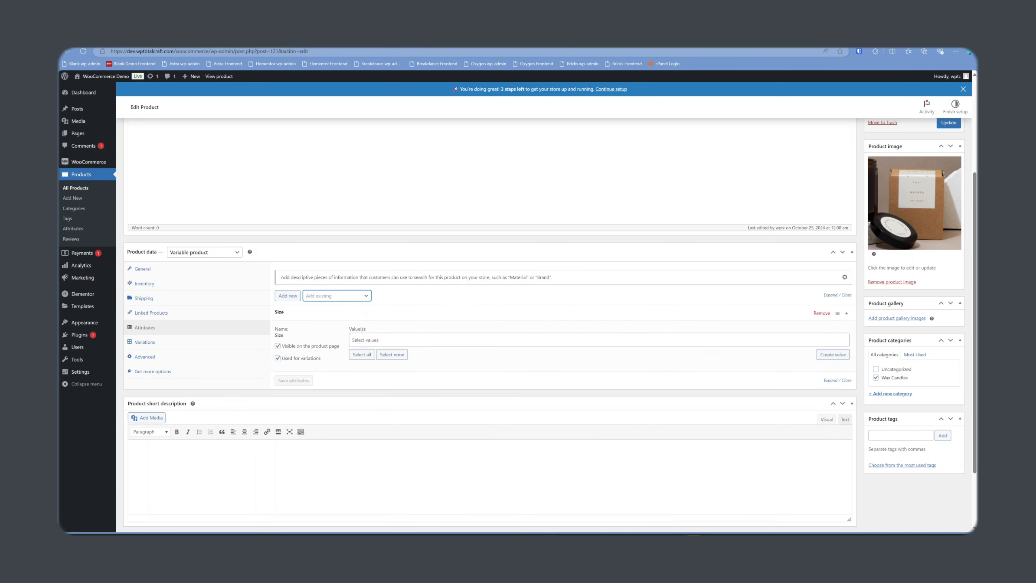
pyautogui.click(366, 355)
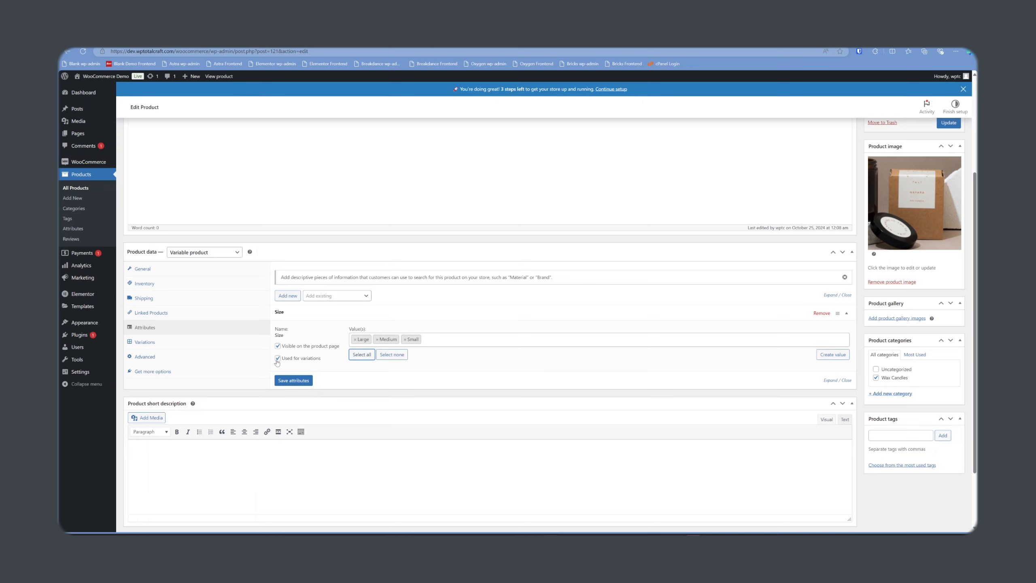
pyautogui.click(293, 381)
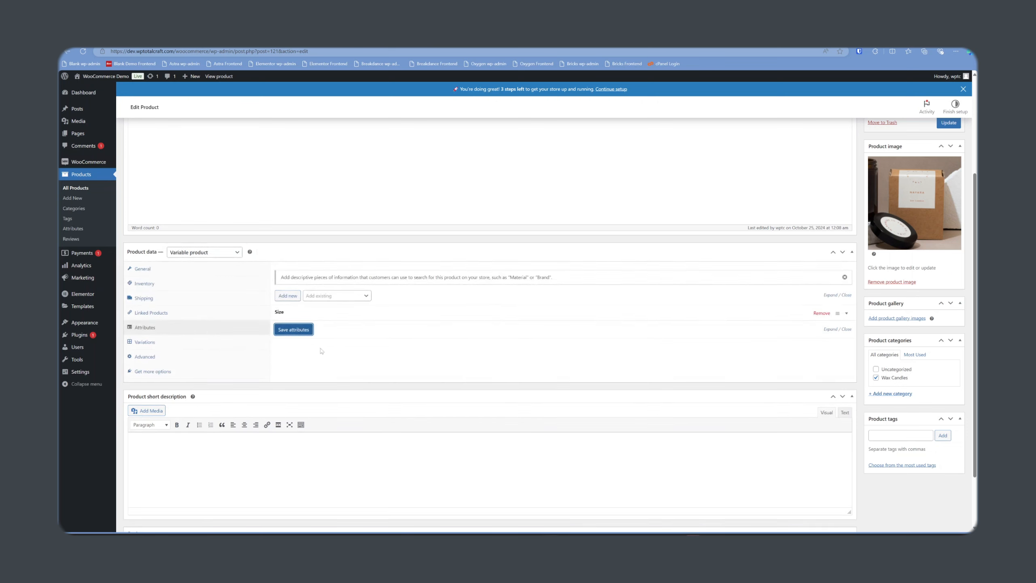
pyautogui.click(334, 318)
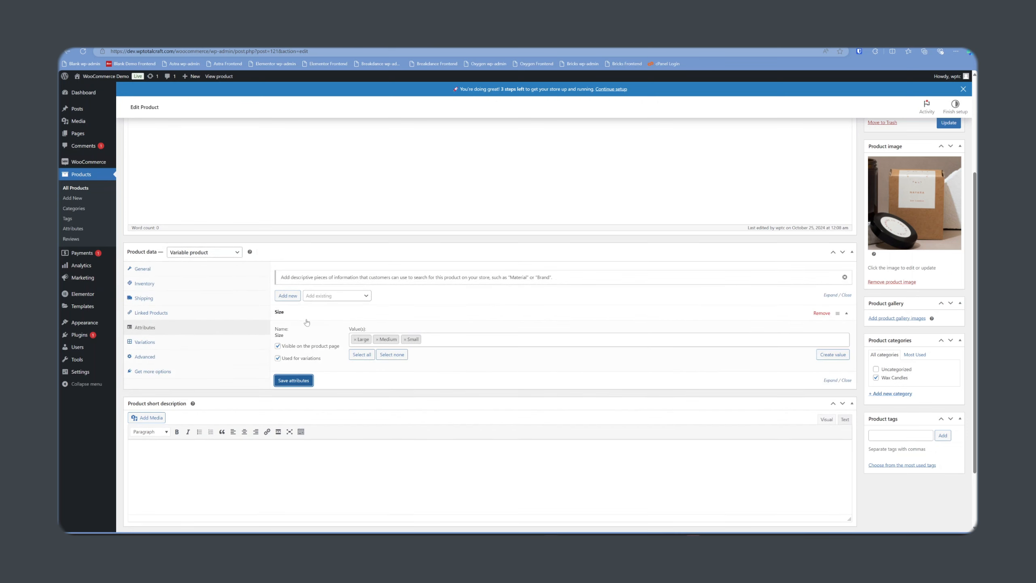
# - Generate the product variations from the saved Size attribute and confirm their creation
pyautogui.click(143, 344)
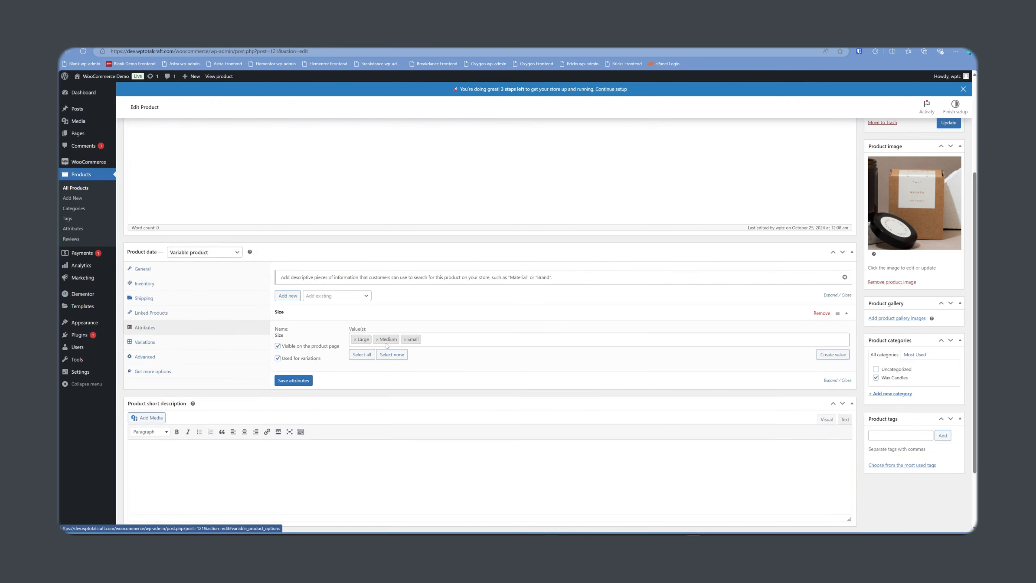
pyautogui.click(171, 342)
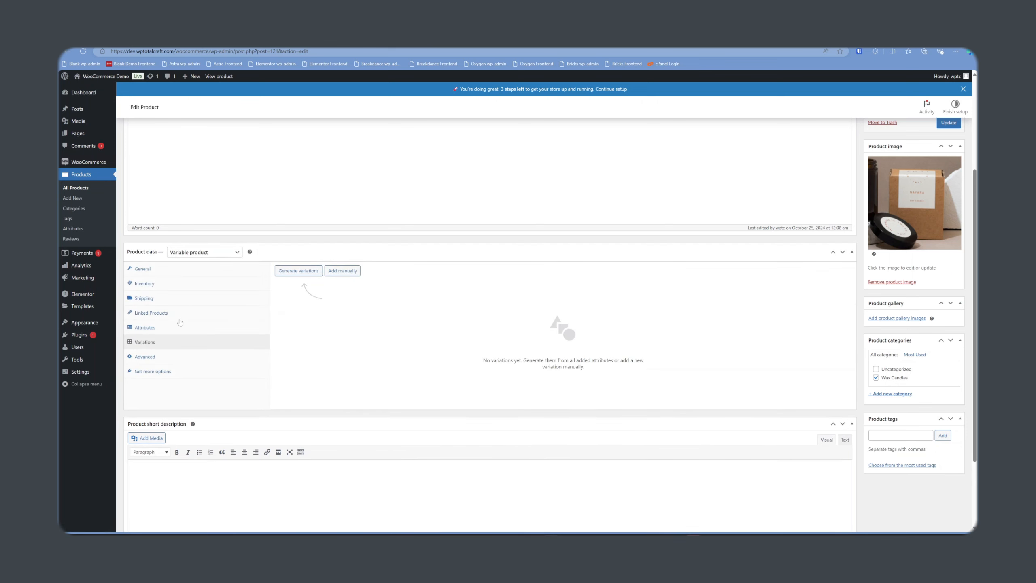
pyautogui.click(173, 329)
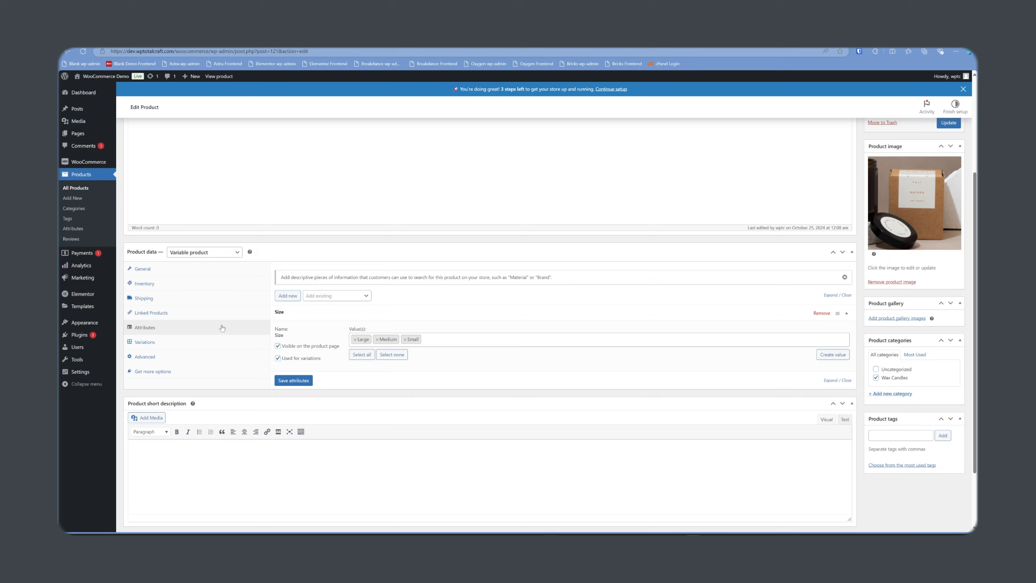
pyautogui.click(152, 342)
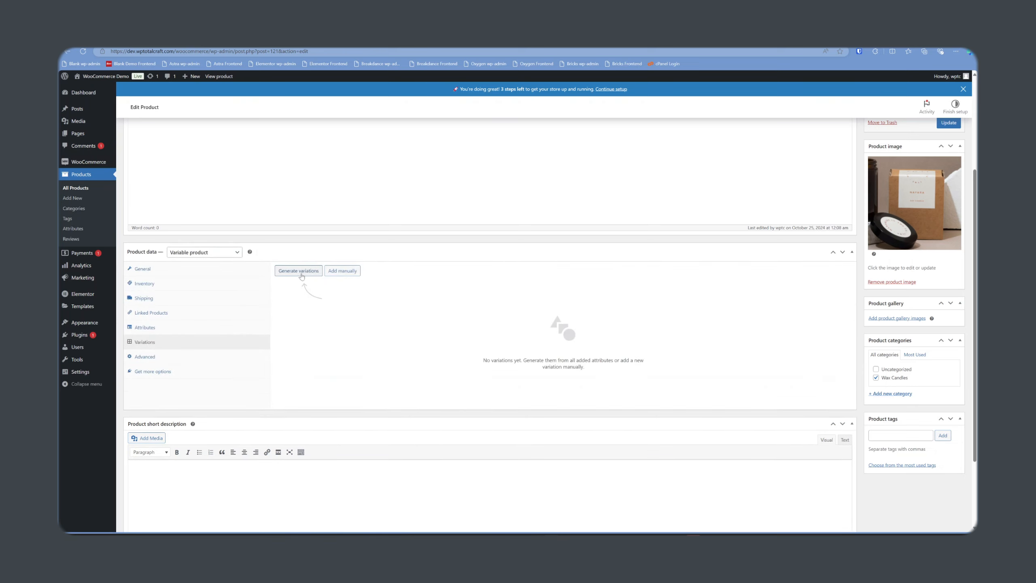
pyautogui.click(299, 271)
pyautogui.click(553, 104)
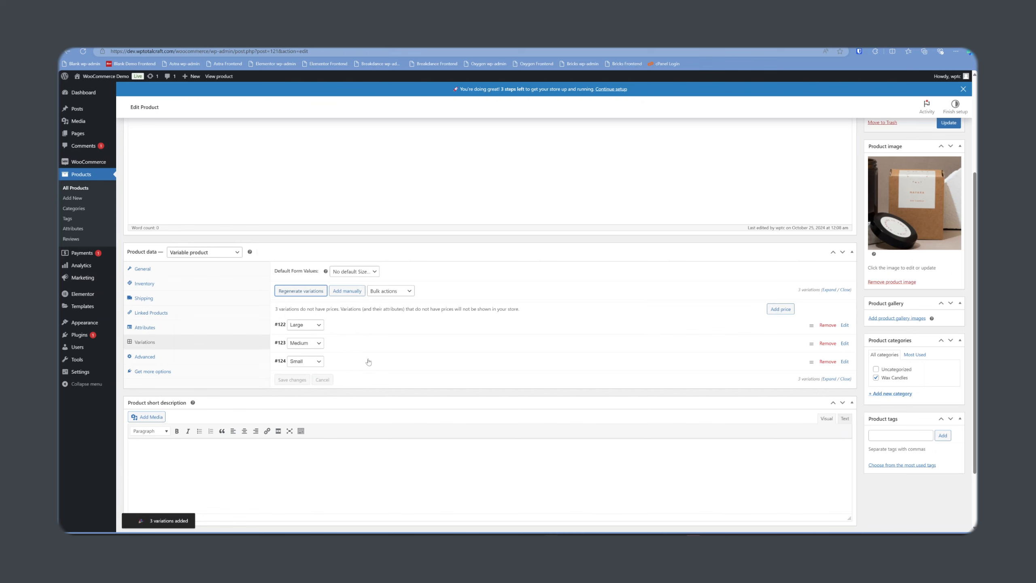
# - Add a price of 39.99 to all variations that have no price
pyautogui.click(788, 309)
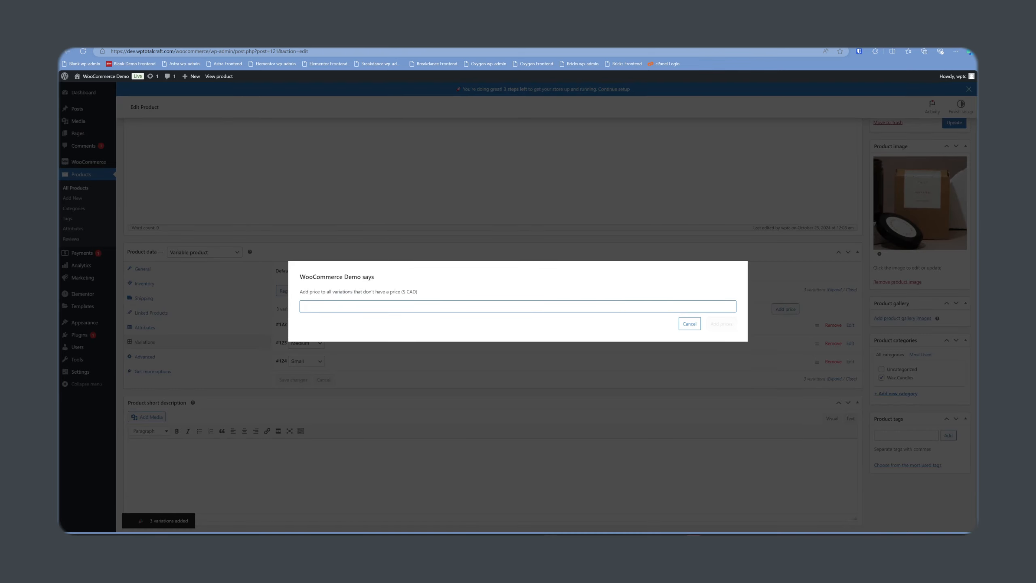
pyautogui.write('39.99')
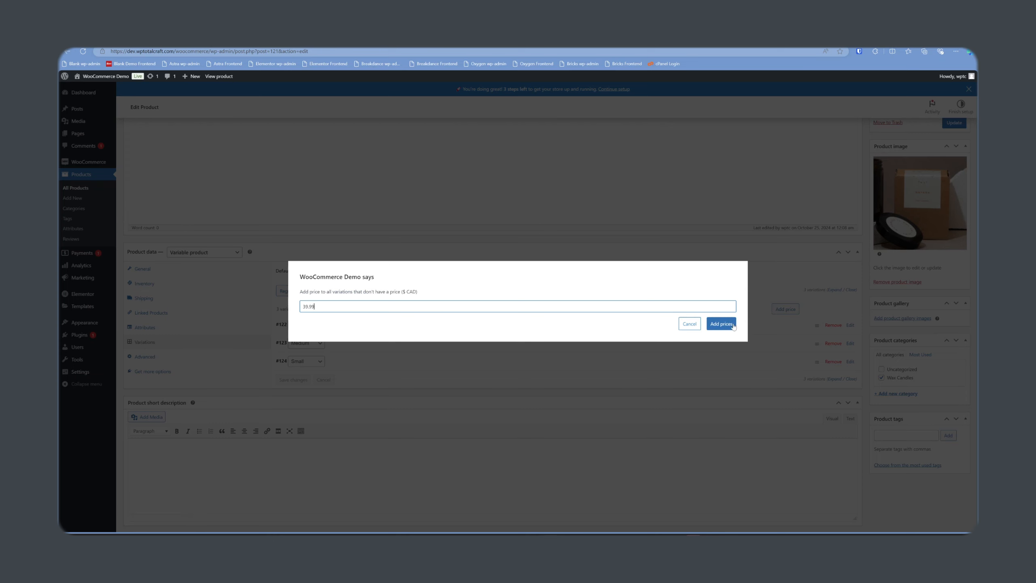
pyautogui.click(732, 325)
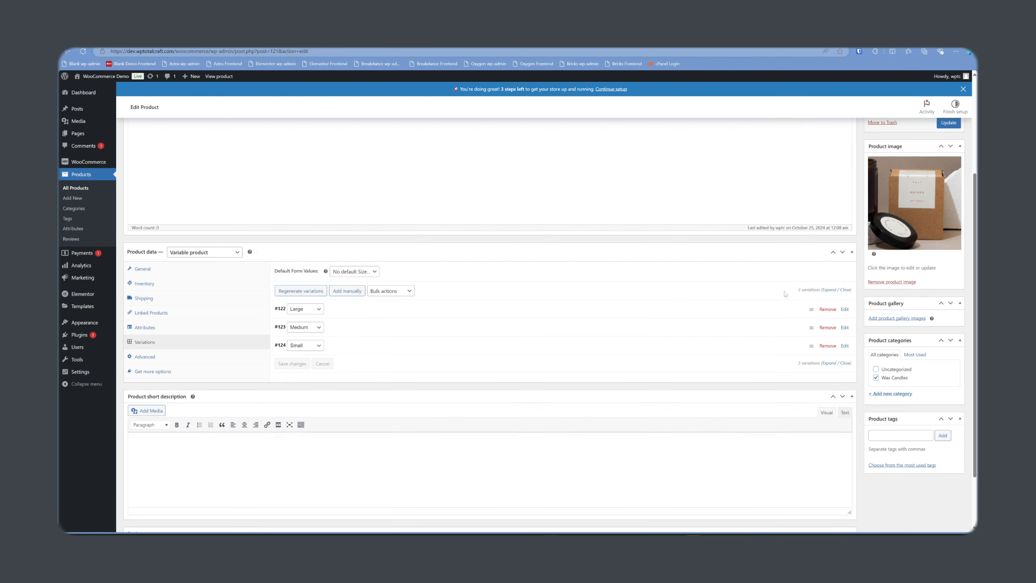
# - Review the settings of the Large, Medium and Small variations, and update the product
pyautogui.click(436, 311)
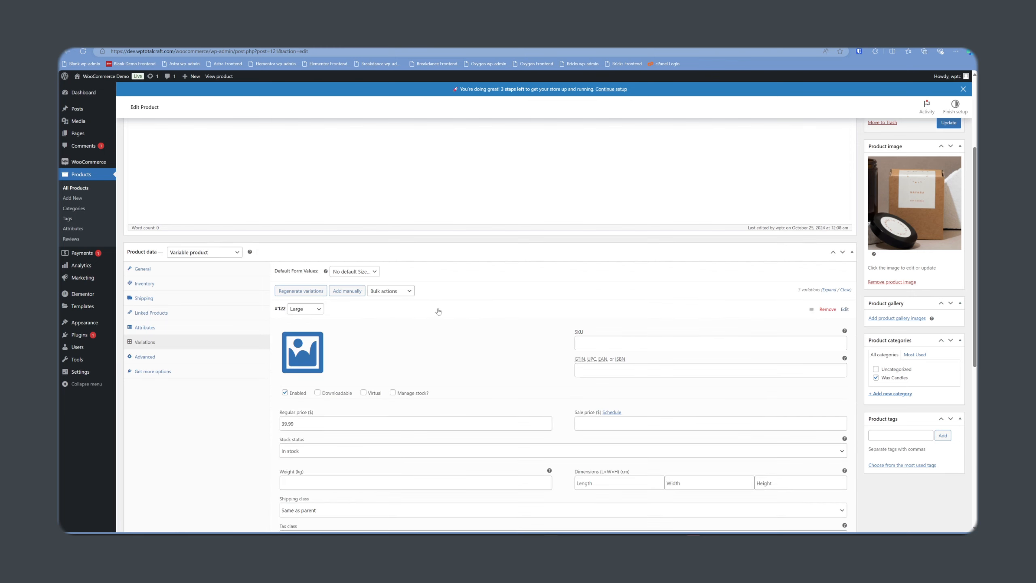
pyautogui.scroll(-1, 523, 373)
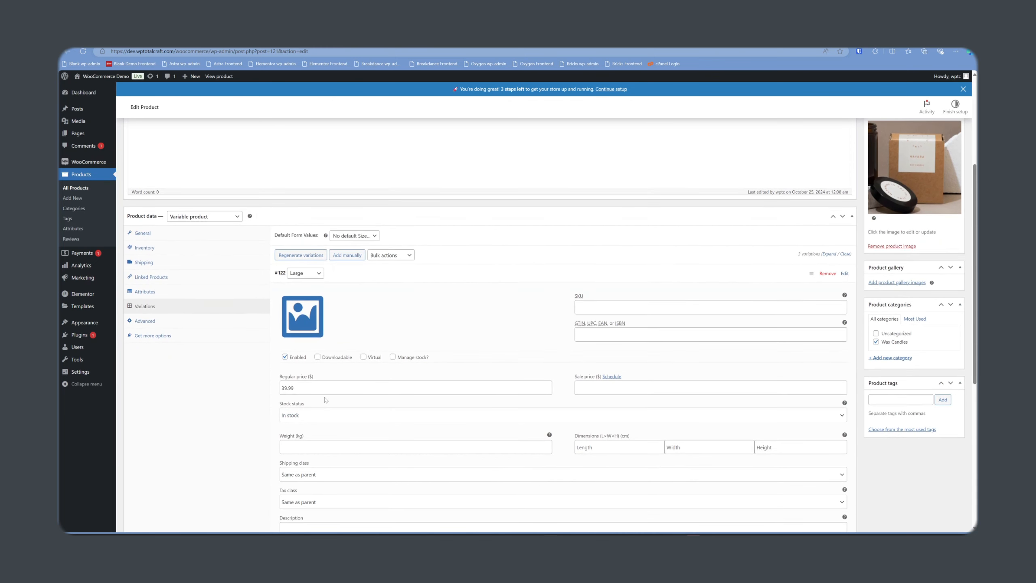
pyautogui.scroll(-6, 404, 359)
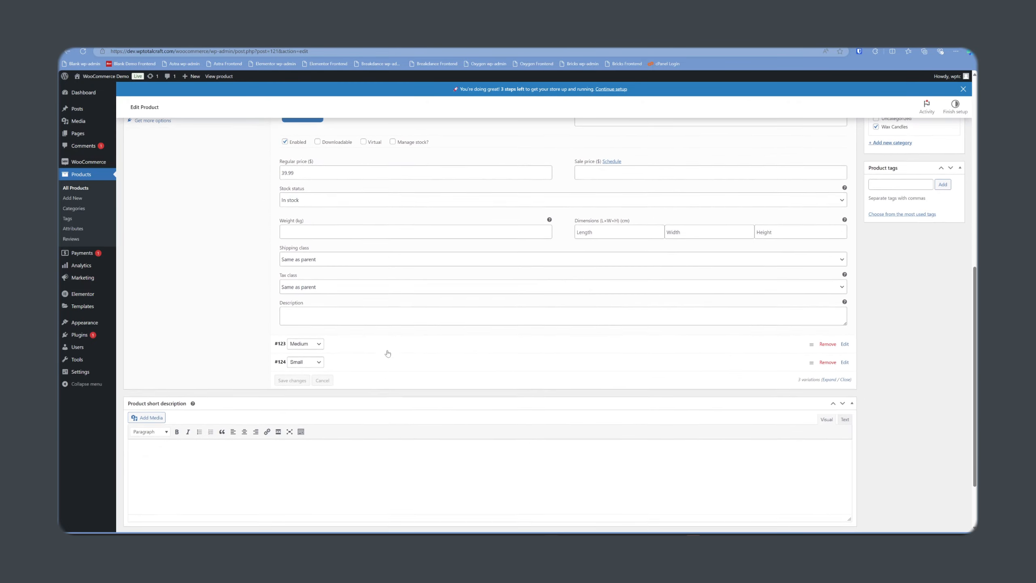
pyautogui.click(391, 347)
pyautogui.scroll(-7, 399, 385)
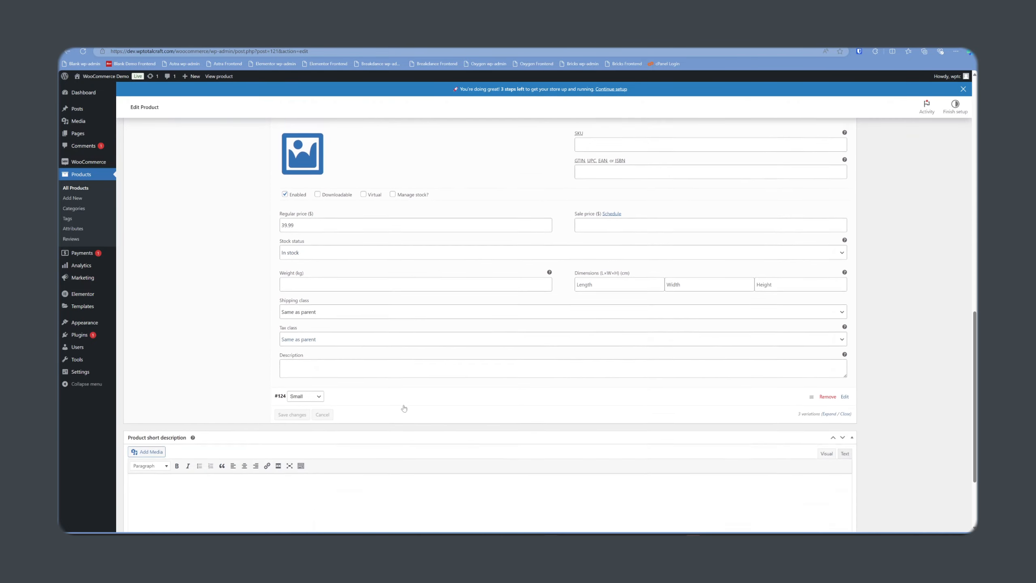
pyautogui.click(399, 386)
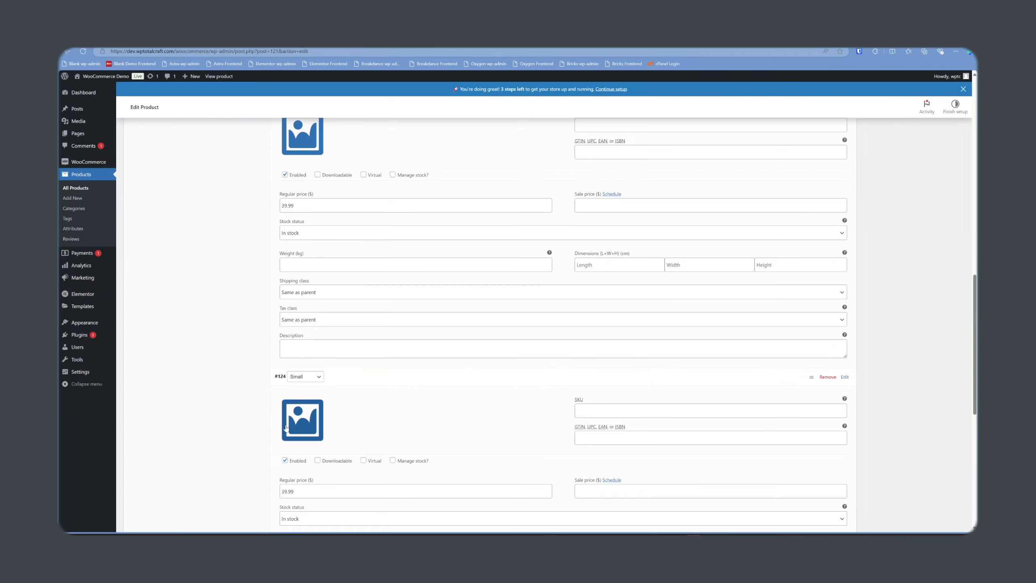
pyautogui.scroll(5, 295, 368)
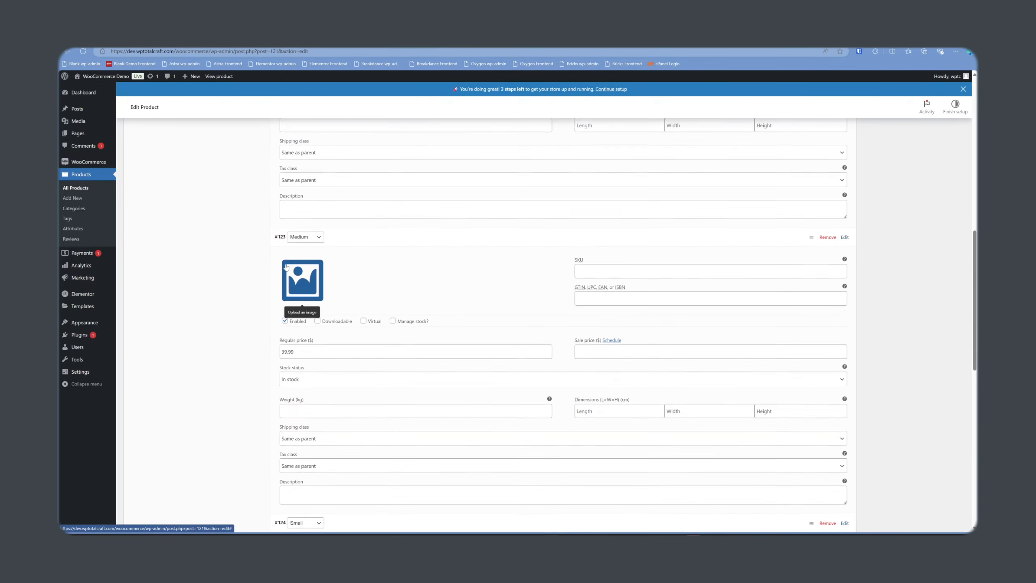
pyautogui.scroll(5, 291, 266)
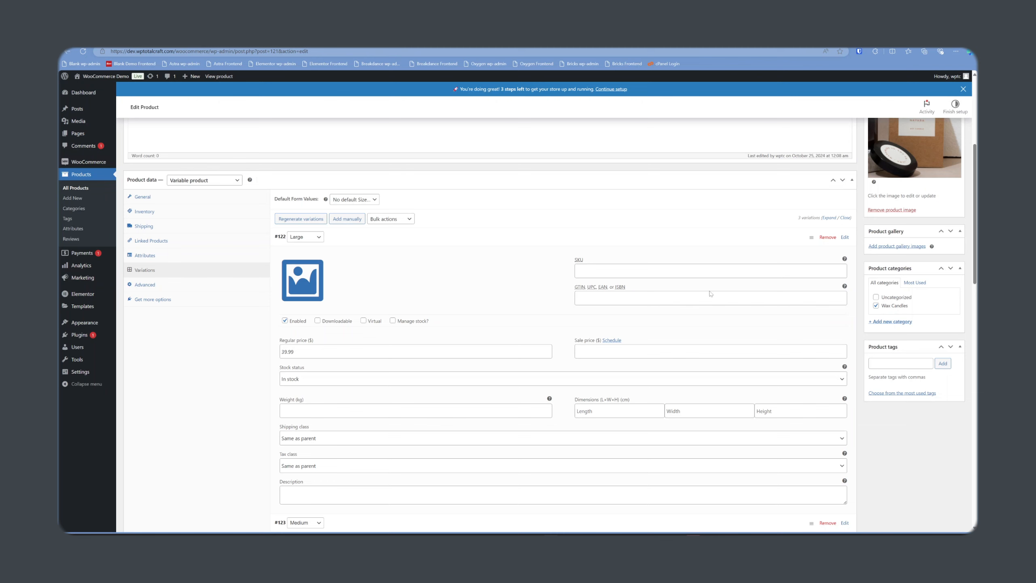
pyautogui.scroll(3, 836, 213)
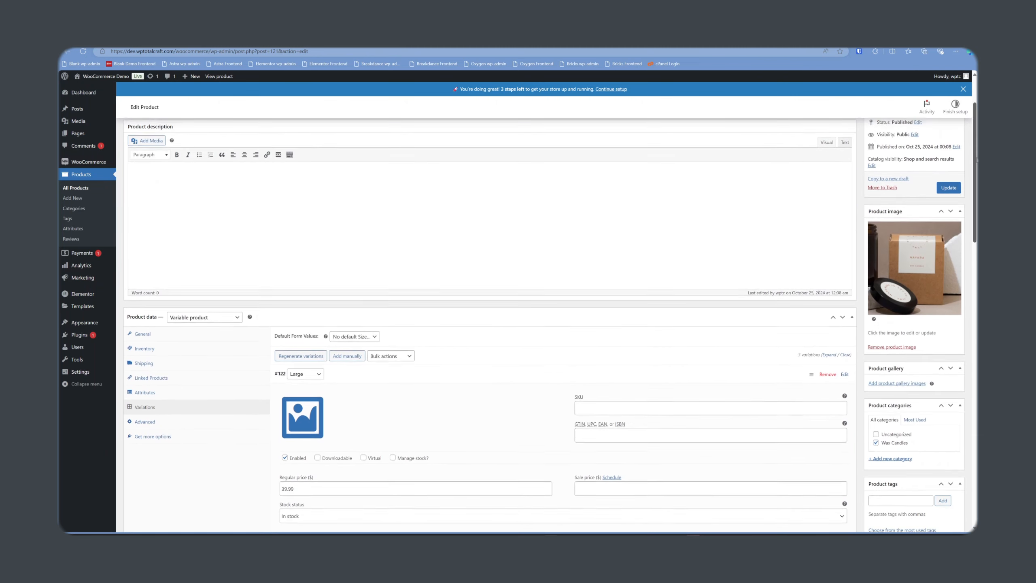
pyautogui.click(949, 192)
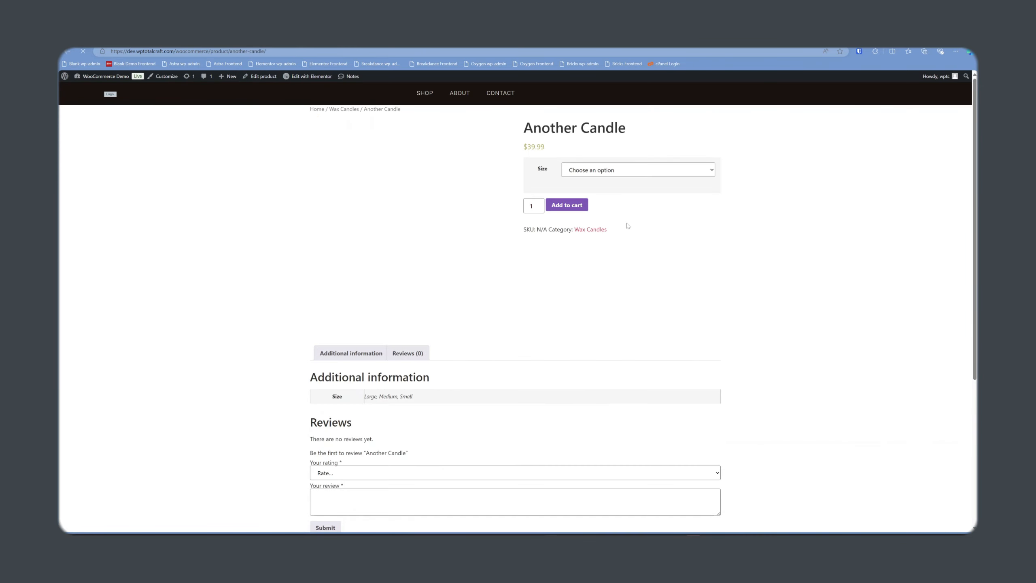
# - Try the Large, Medium and Small size options on the Another Candle product page
pyautogui.click(614, 171)
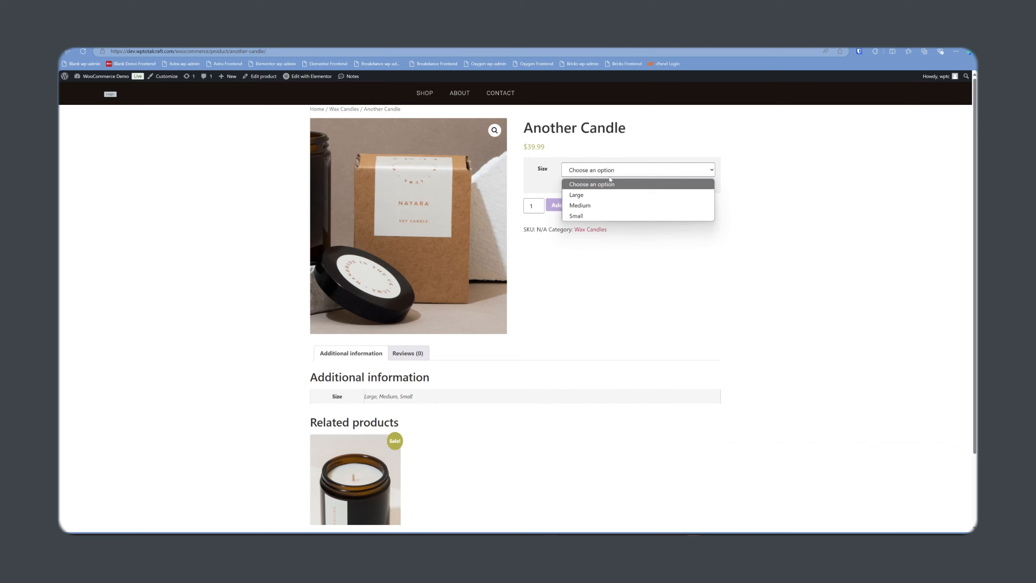
pyautogui.click(604, 195)
pyautogui.click(602, 170)
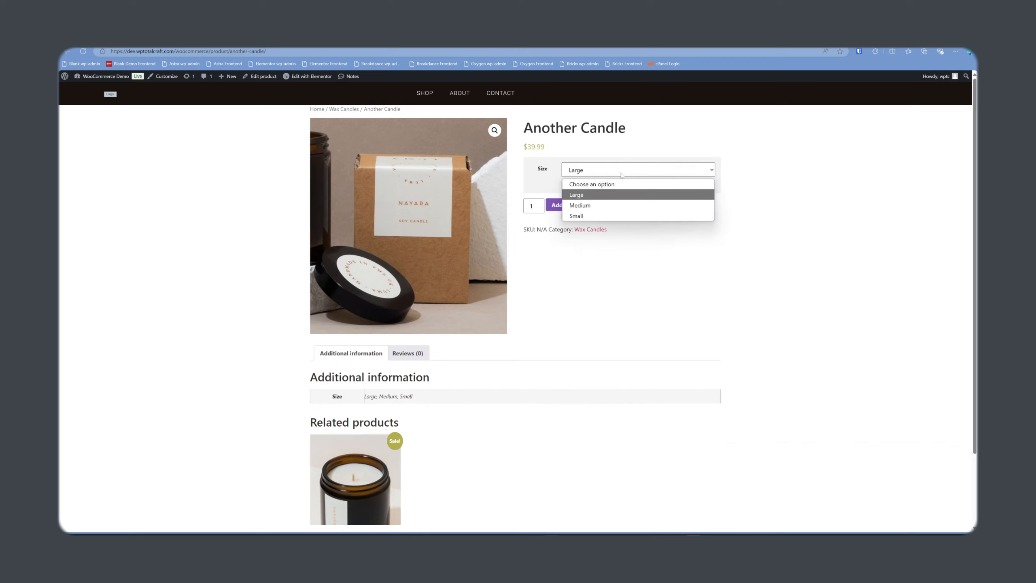
pyautogui.click(600, 205)
pyautogui.click(601, 170)
pyautogui.click(600, 215)
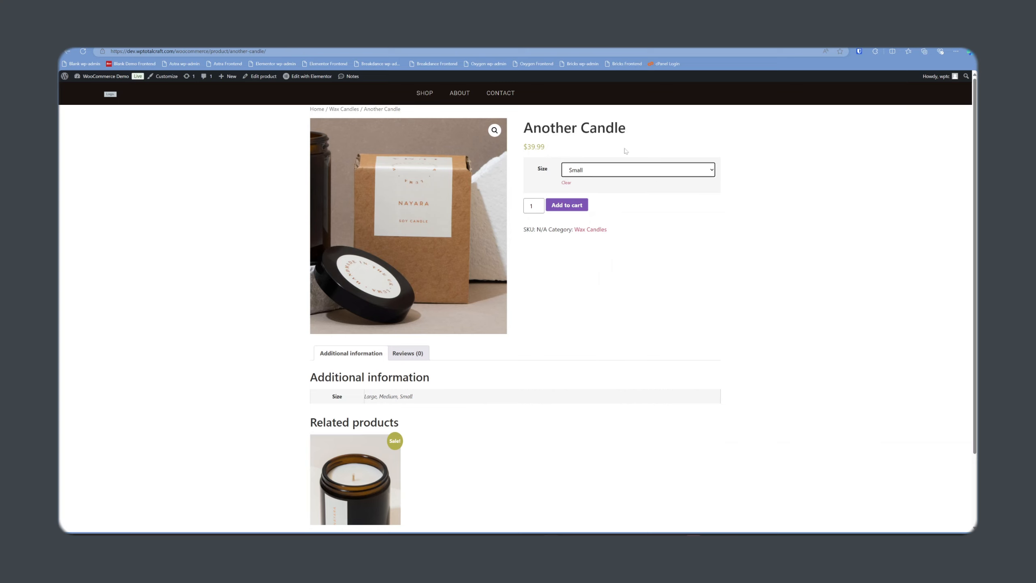
pyautogui.click(610, 173)
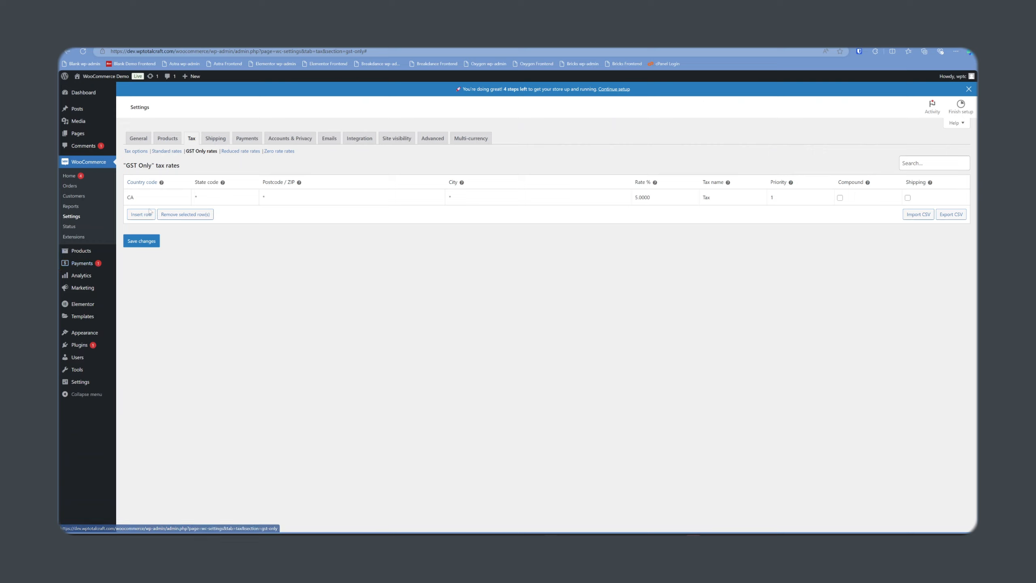
# - Insert a blank rate row in the Standard tax rates of the WooCommerce settings
pyautogui.click(69, 217)
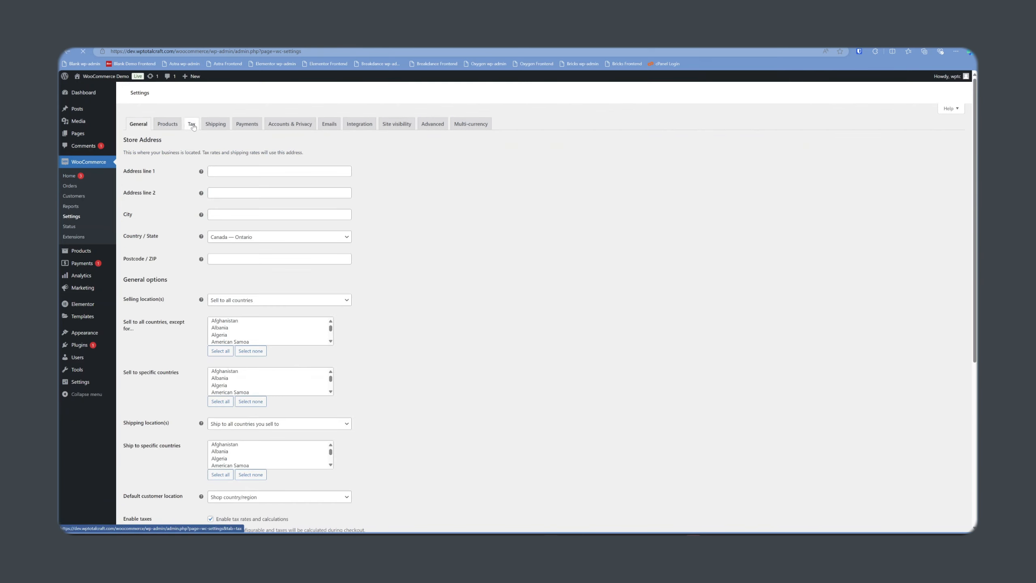
pyautogui.click(192, 126)
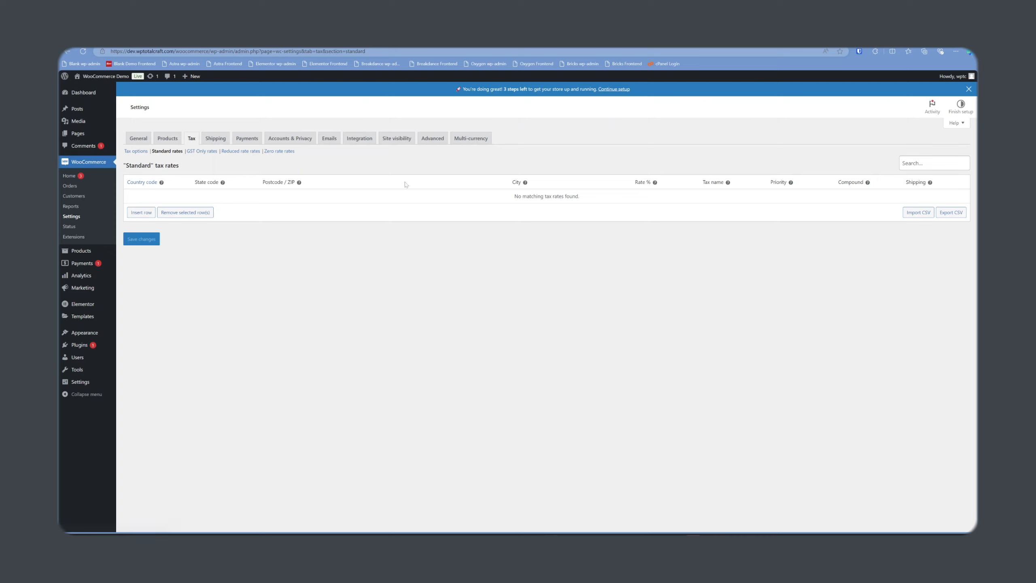
pyautogui.click(144, 213)
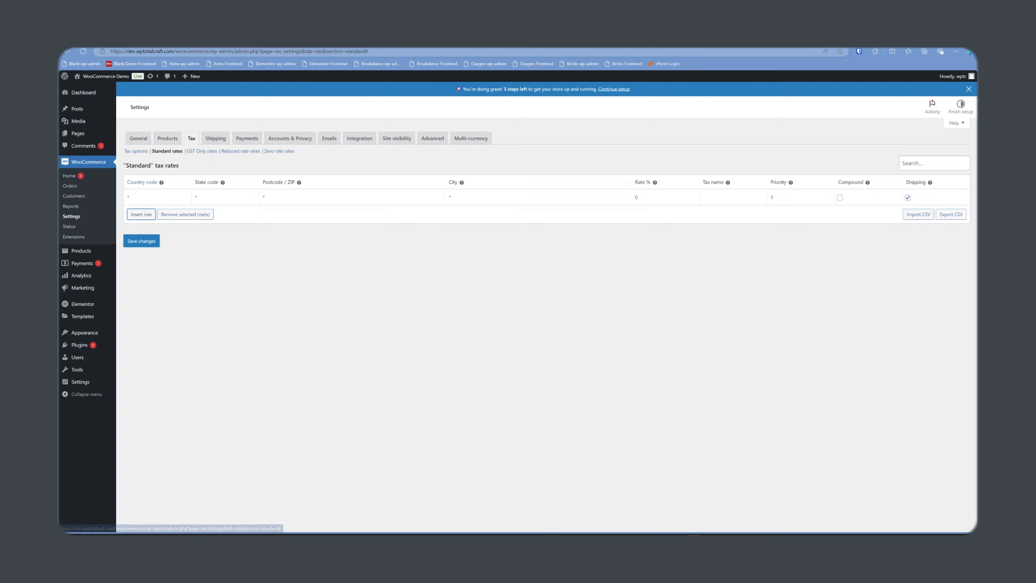
pyautogui.click(137, 197)
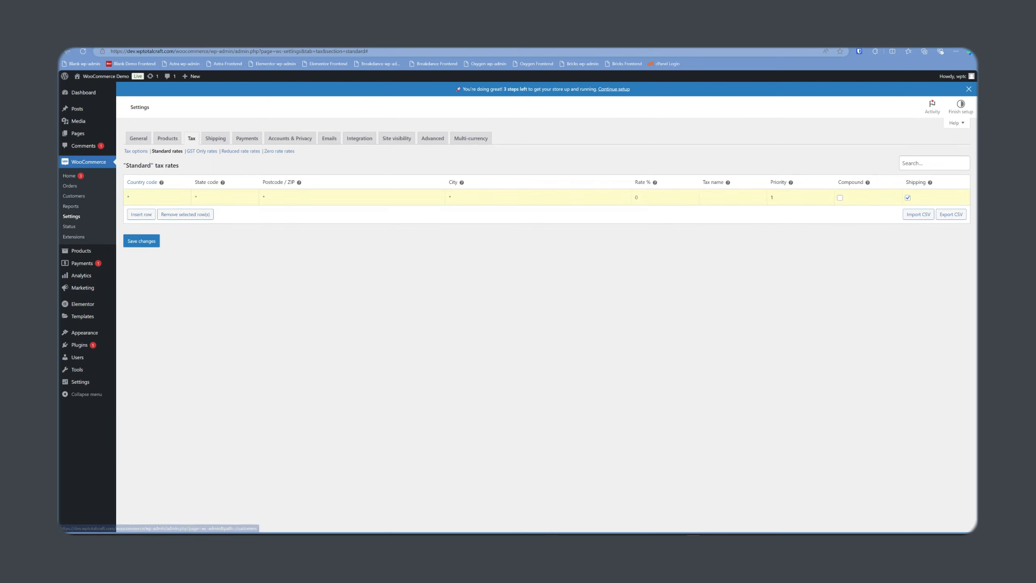
pyautogui.click(132, 197)
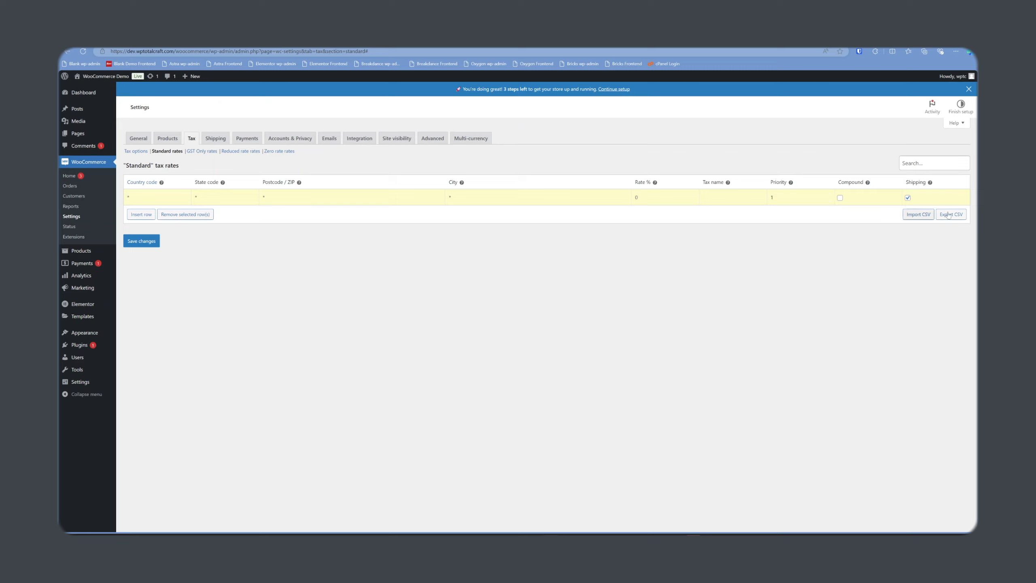
# - Discard the unsaved Standard rate row, and look over the GST Only and Standard tax rates
pyautogui.click(203, 151)
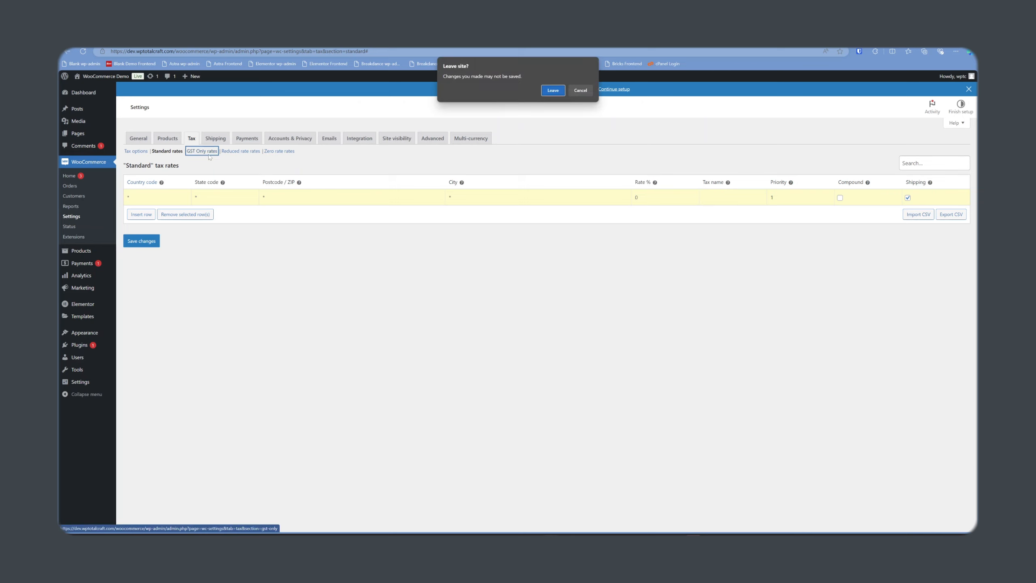
pyautogui.click(556, 94)
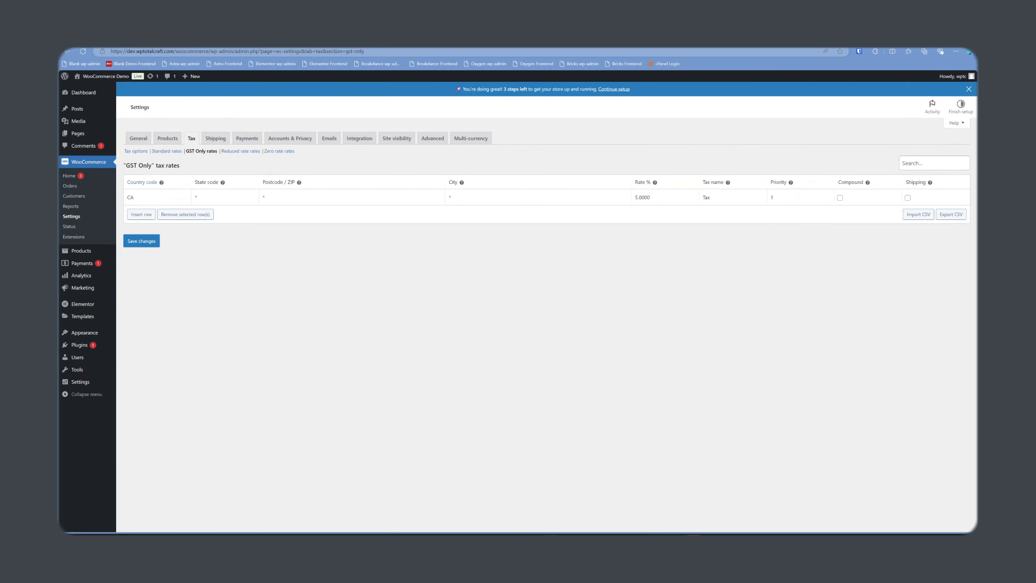
pyautogui.click(162, 151)
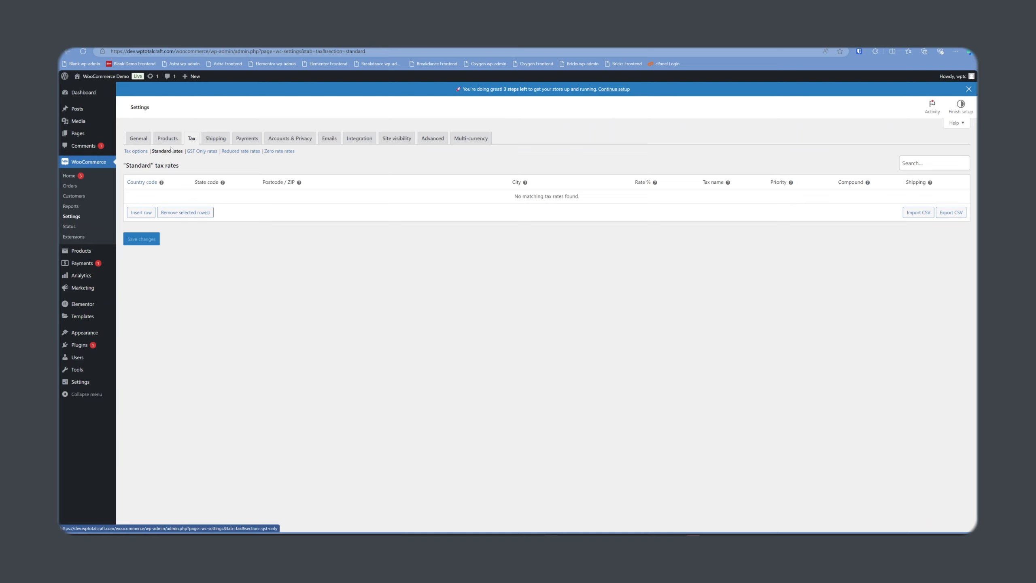
# - Add a shipping zone named My City, limited to the postcode N4W 3G6
pyautogui.click(221, 140)
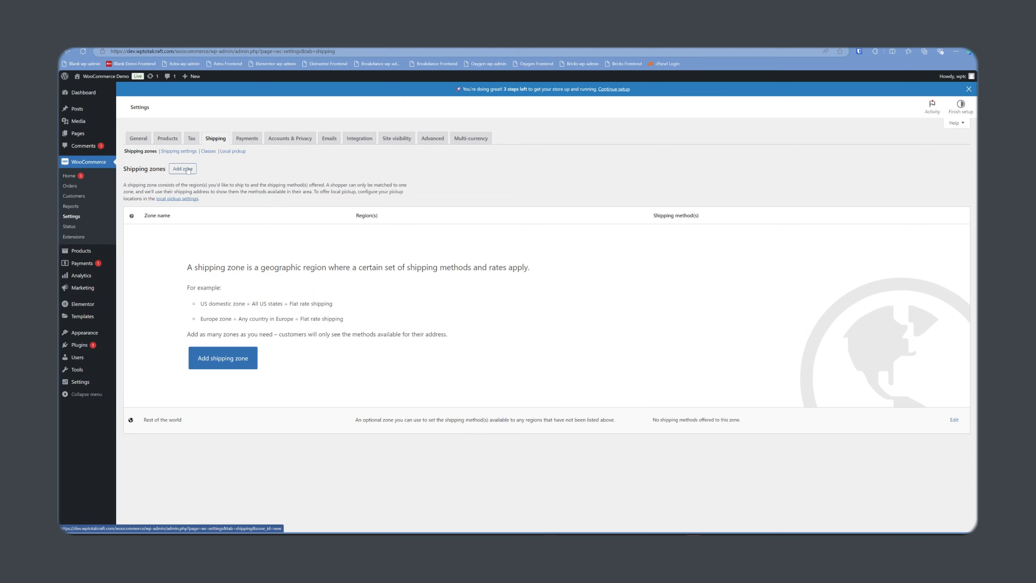
pyautogui.click(219, 356)
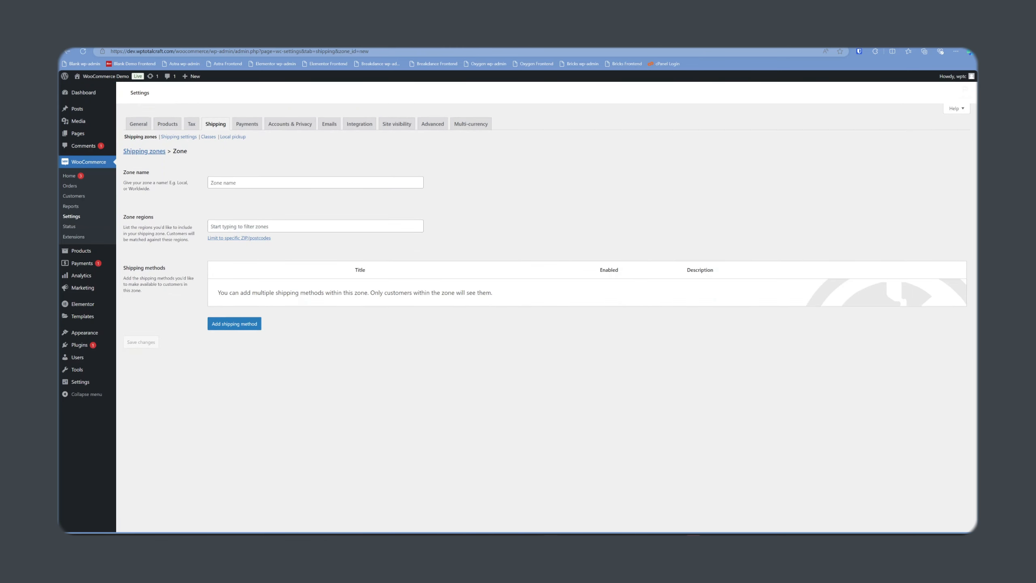
pyautogui.click(261, 186)
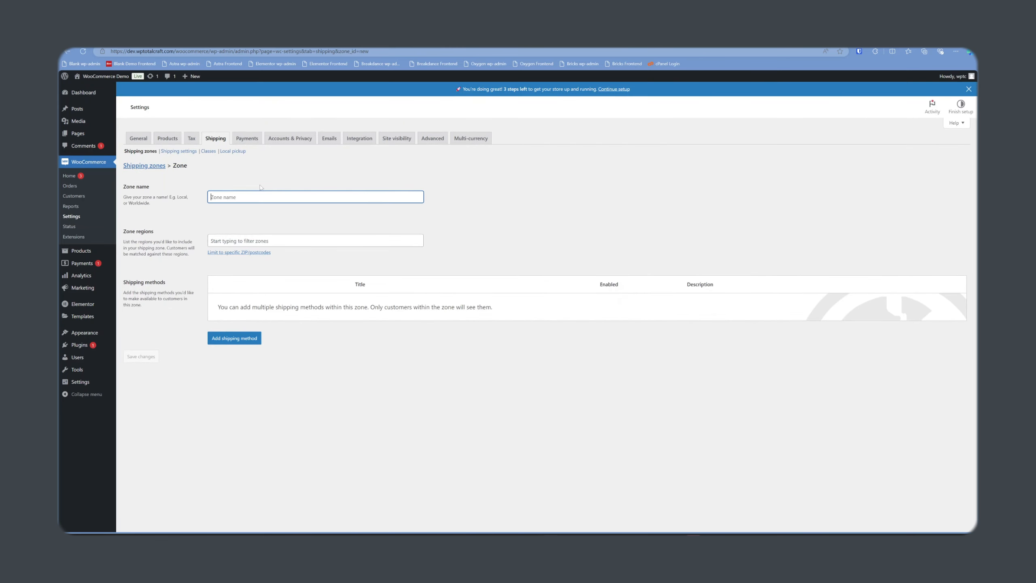
pyautogui.write('My City')
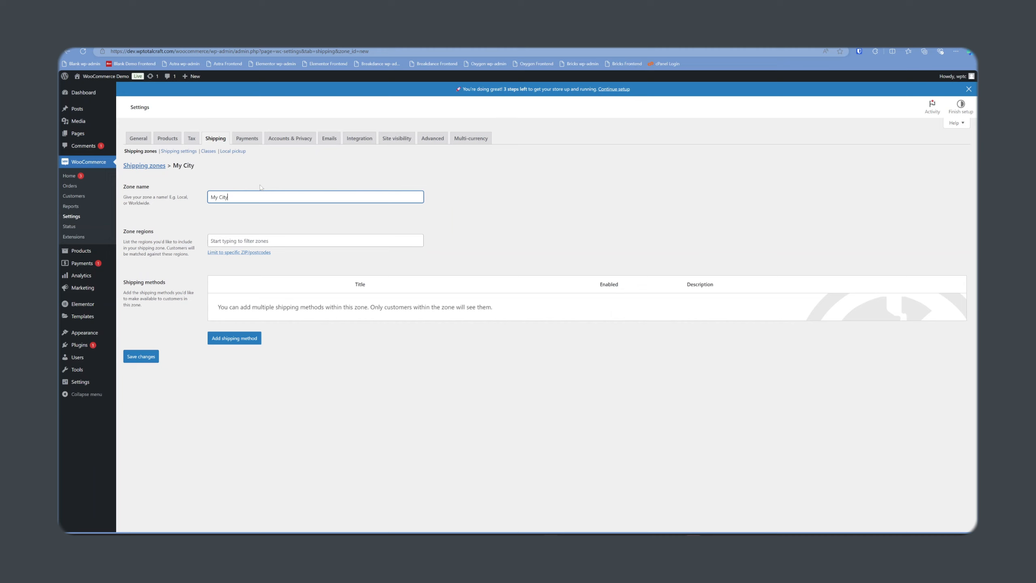
pyautogui.click(267, 241)
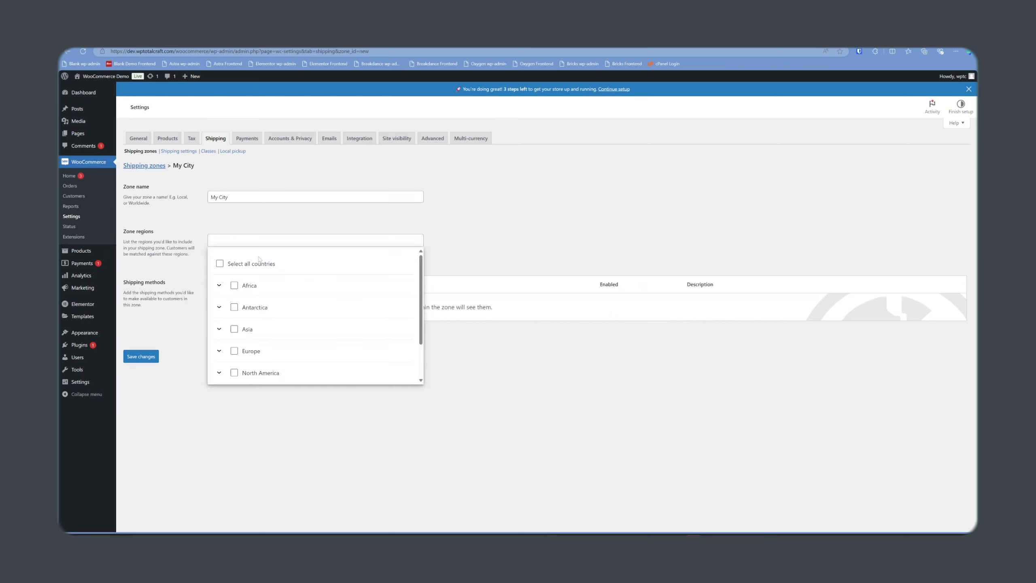
pyautogui.press('Tab')
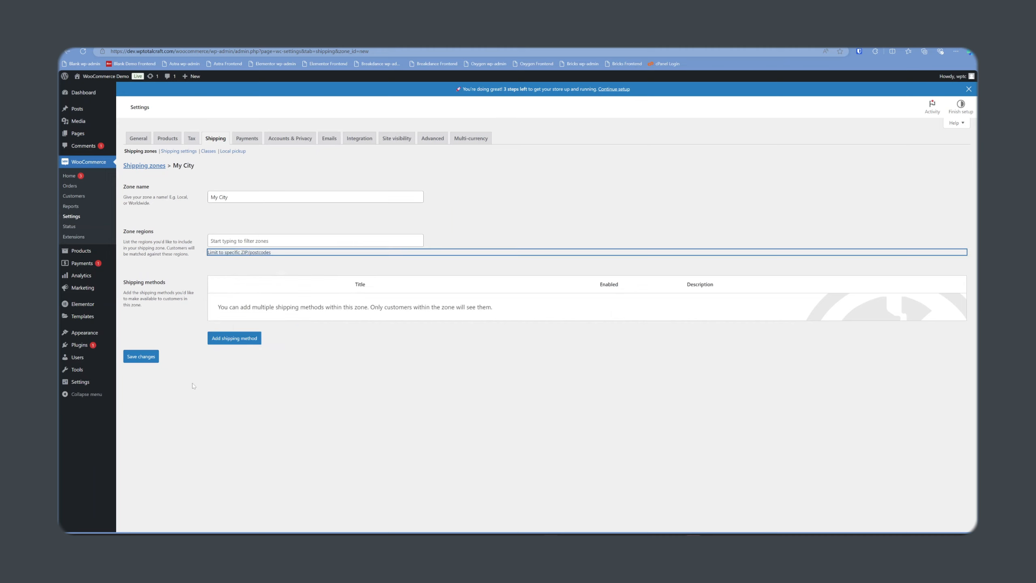
pyautogui.click(252, 253)
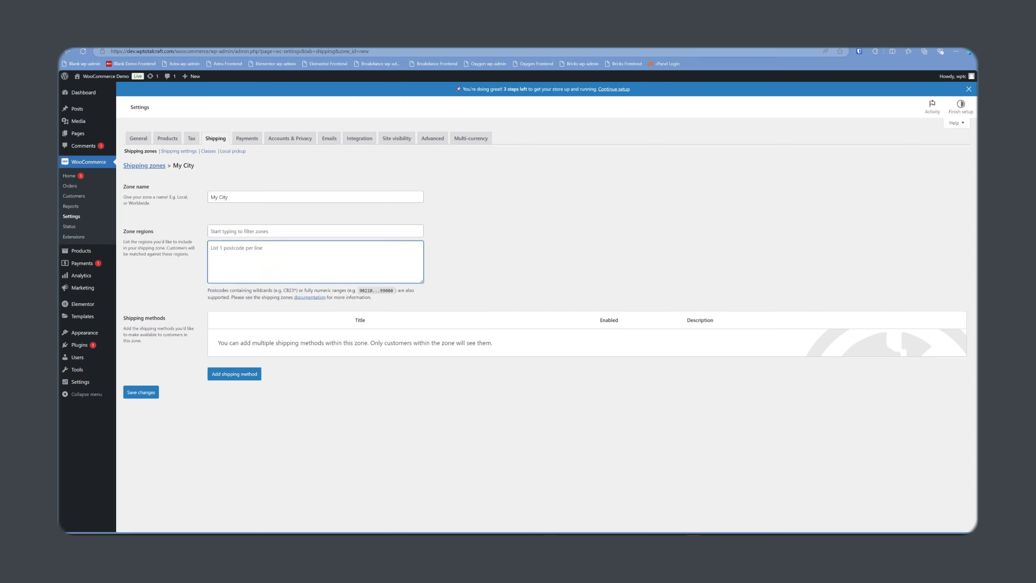
pyautogui.write('N4W 3G6')
# - Add a free shipping method named Local Pickup with no requirement to the My City zone
pyautogui.click(247, 376)
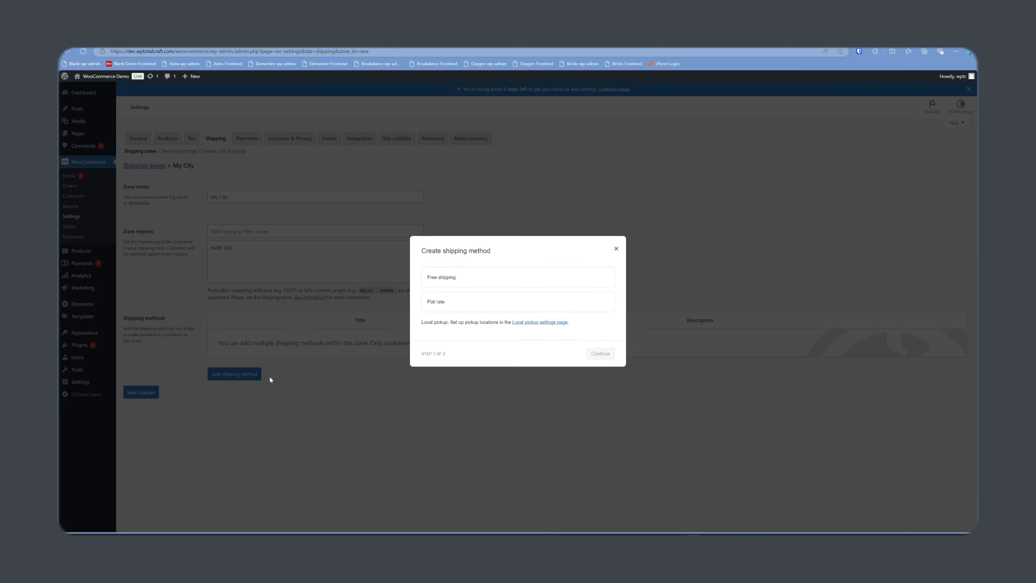
pyautogui.click(463, 276)
pyautogui.click(600, 362)
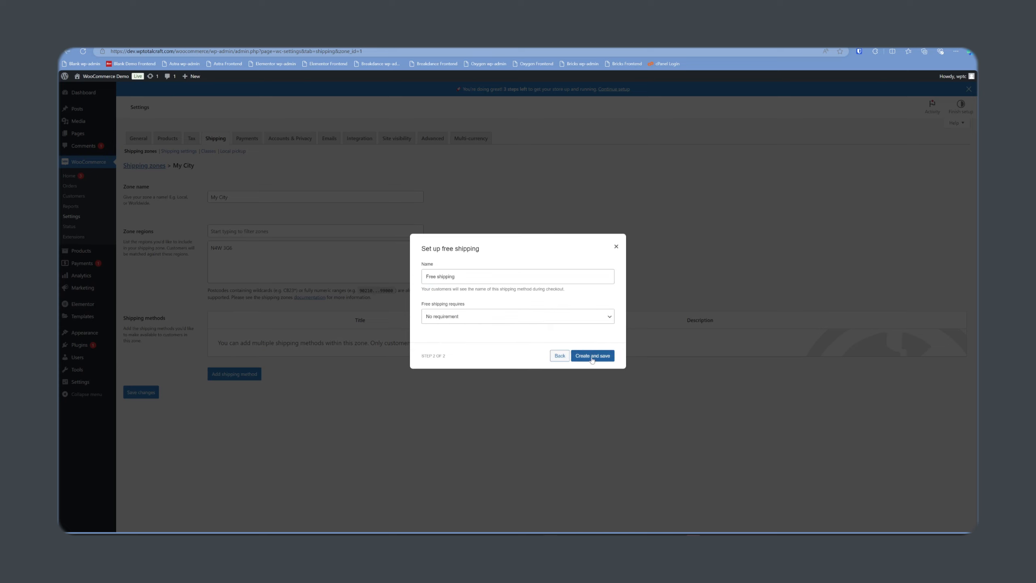
pyautogui.doubleClick(445, 277)
pyautogui.hotkey('ctrl', 'shift', 'Left')
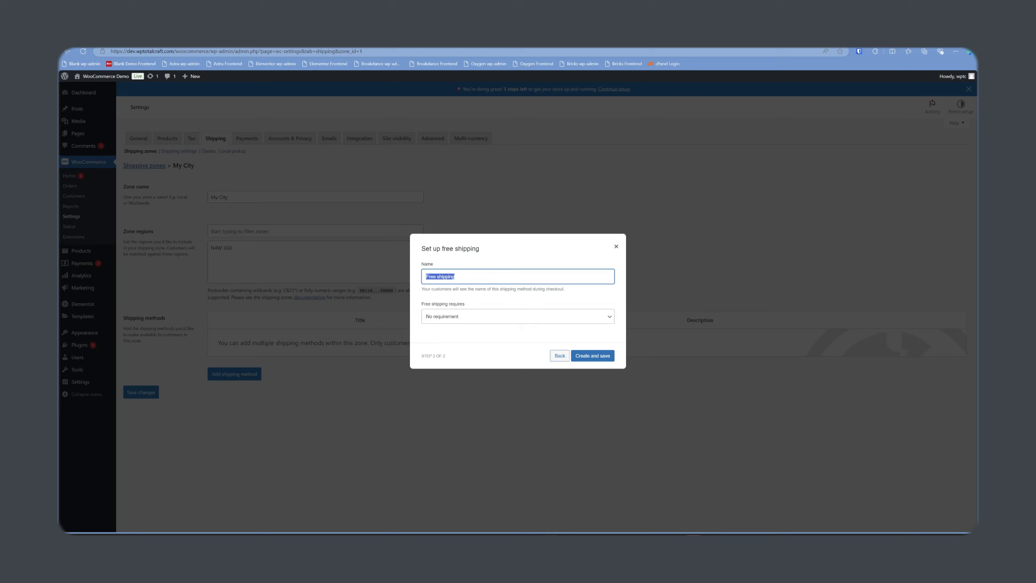
pyautogui.write('Local Pickup')
pyautogui.click(591, 355)
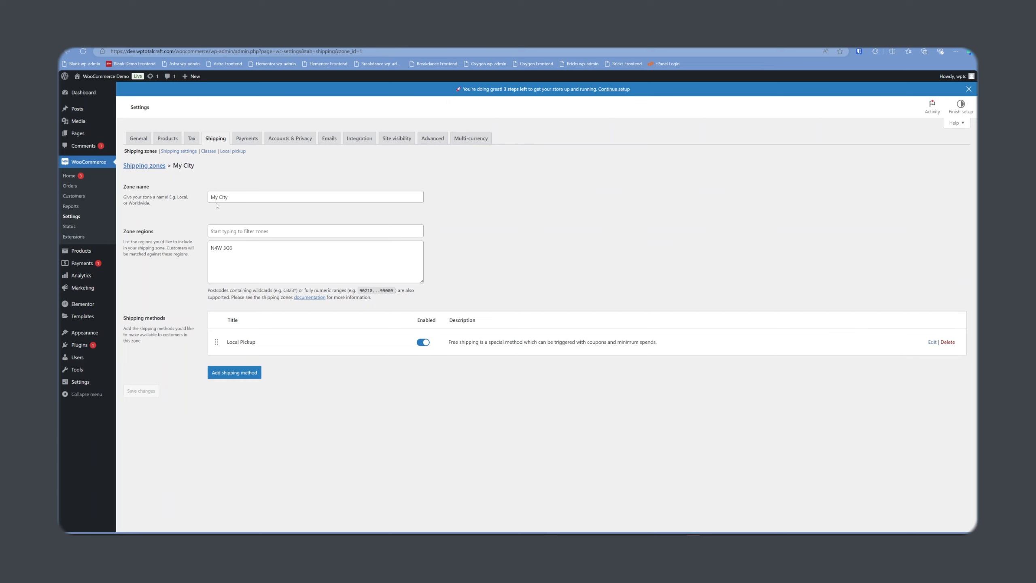
# - Add another shipping zone named Ontario, with Ontario, Canada as its region
pyautogui.click(137, 166)
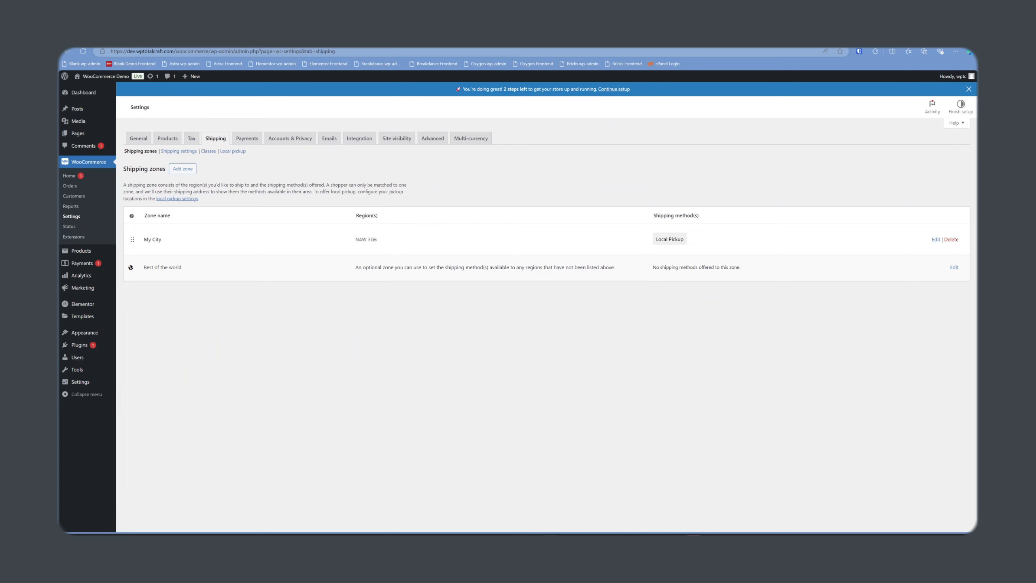
pyautogui.click(183, 169)
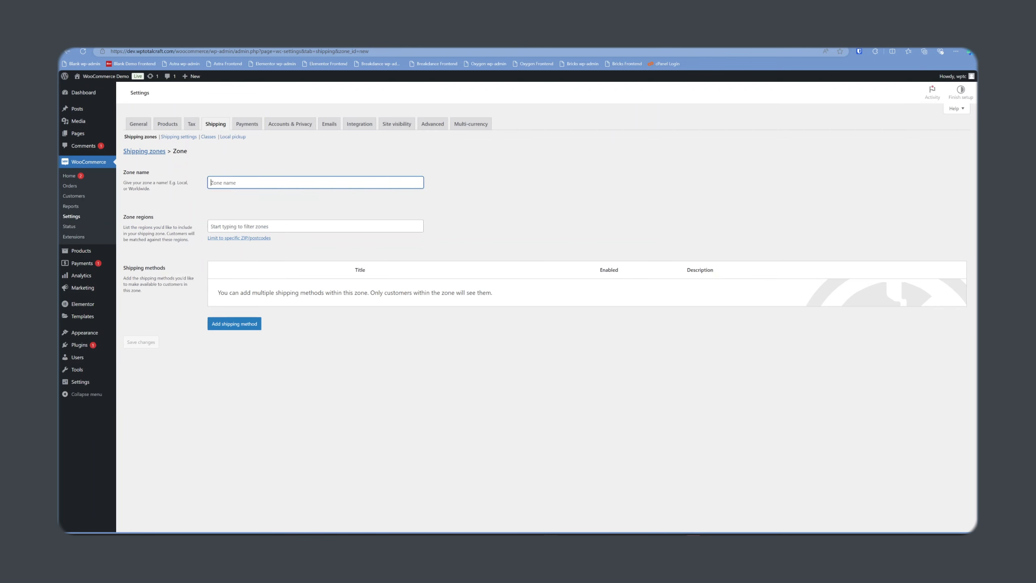
pyautogui.write('Ontario')
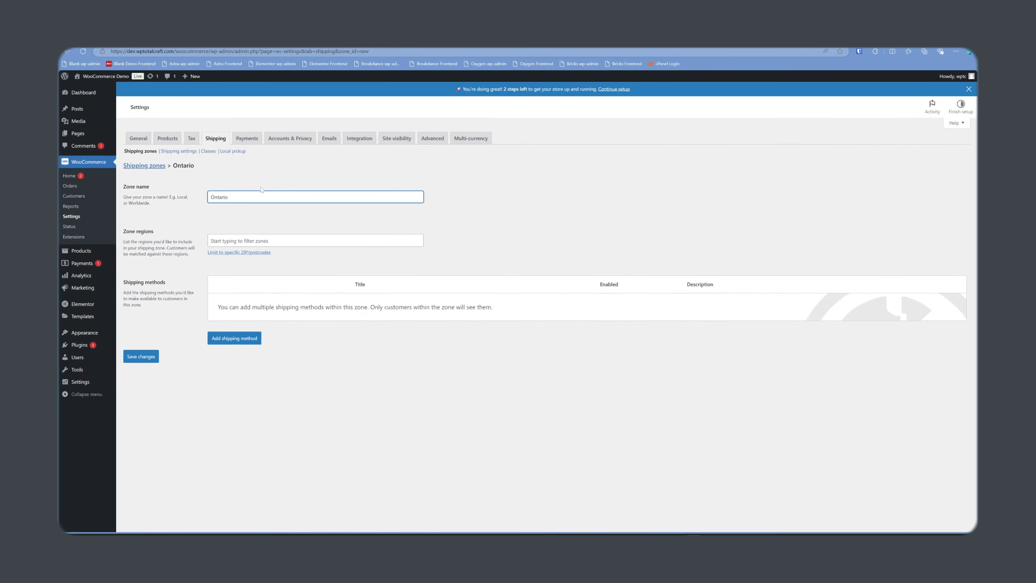
pyautogui.press('Tab')
pyautogui.write('on')
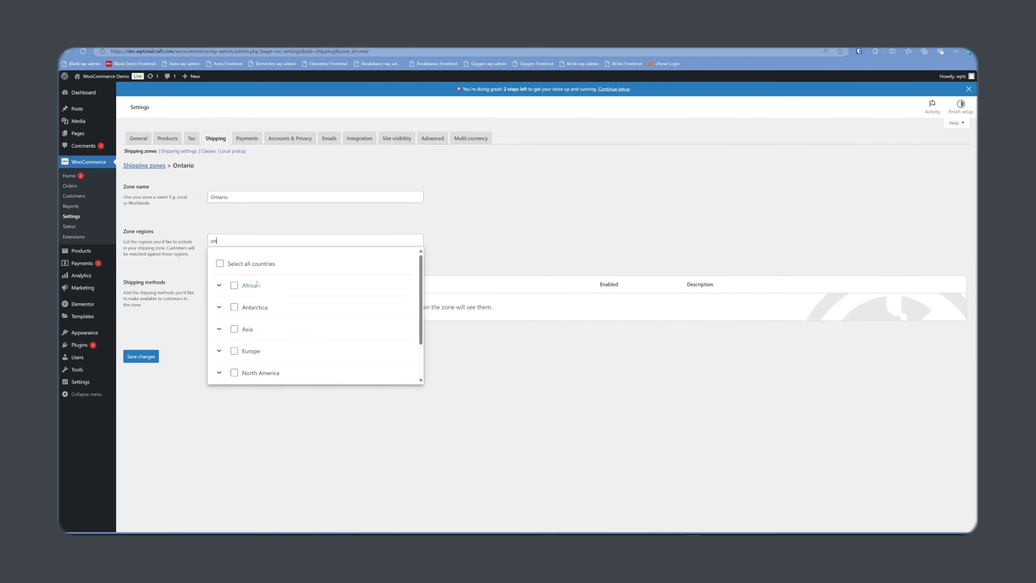
pyautogui.write('ta')
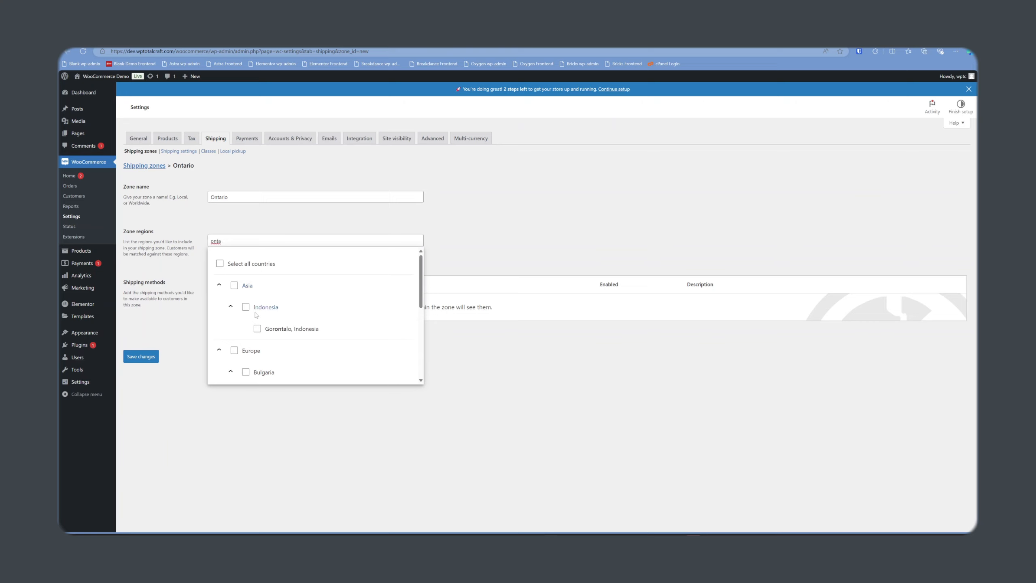
pyautogui.write('r')
pyautogui.click(257, 329)
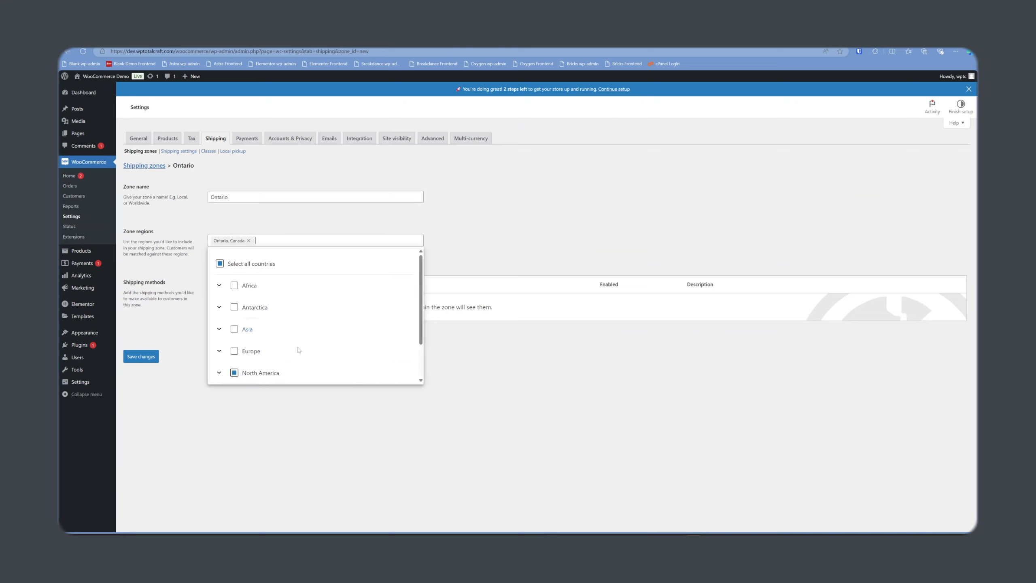
pyautogui.click(523, 421)
# - Add a taxable flat rate shipping method named Courier with a cost of $25.00 to the Ontario zone
pyautogui.click(233, 338)
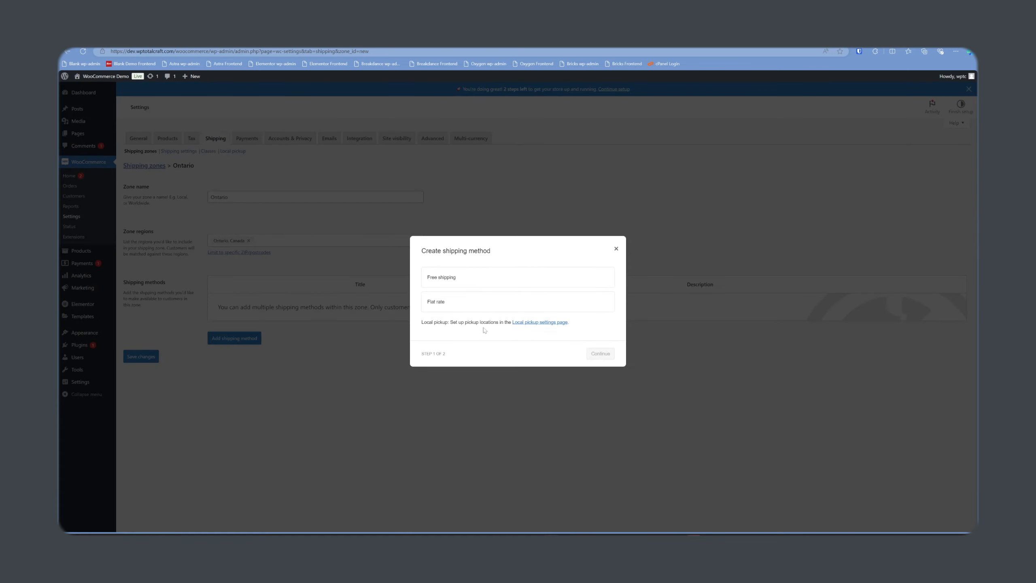
pyautogui.click(447, 304)
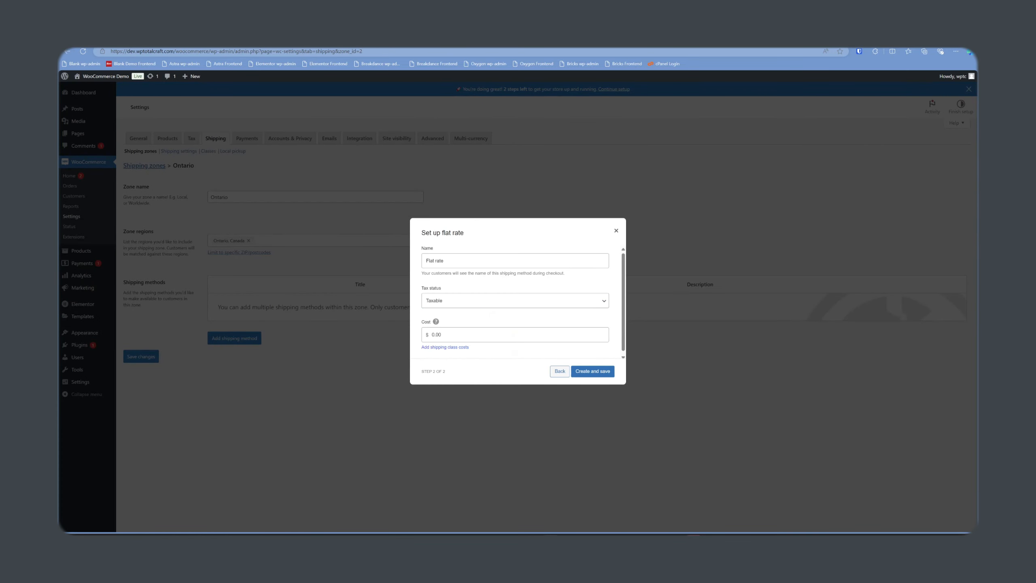
pyautogui.click(486, 337)
pyautogui.write('25')
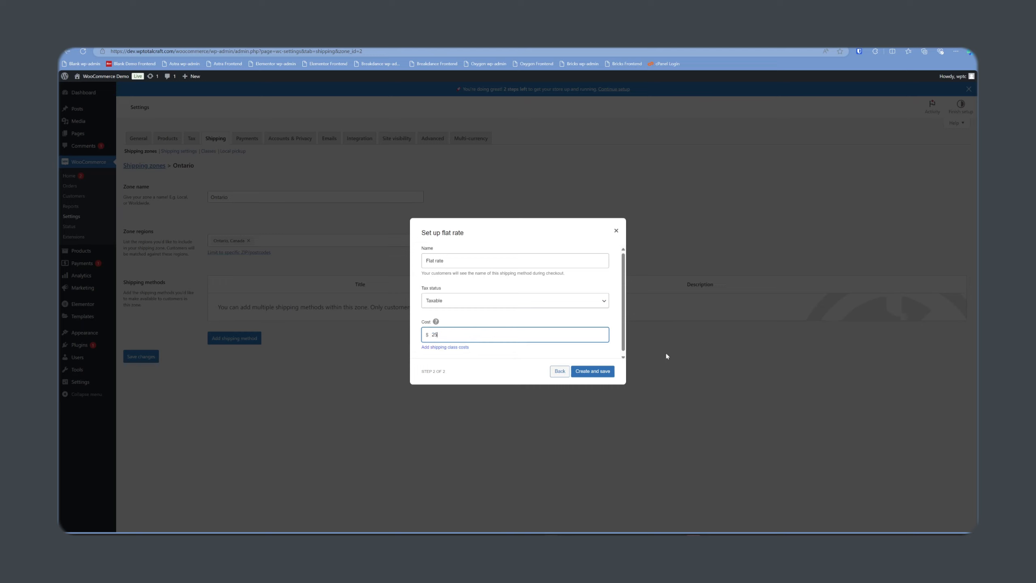
pyautogui.write('.0')
pyautogui.hotkey('shift', 'Tab')
pyautogui.hotkey('shift', 'Tab')
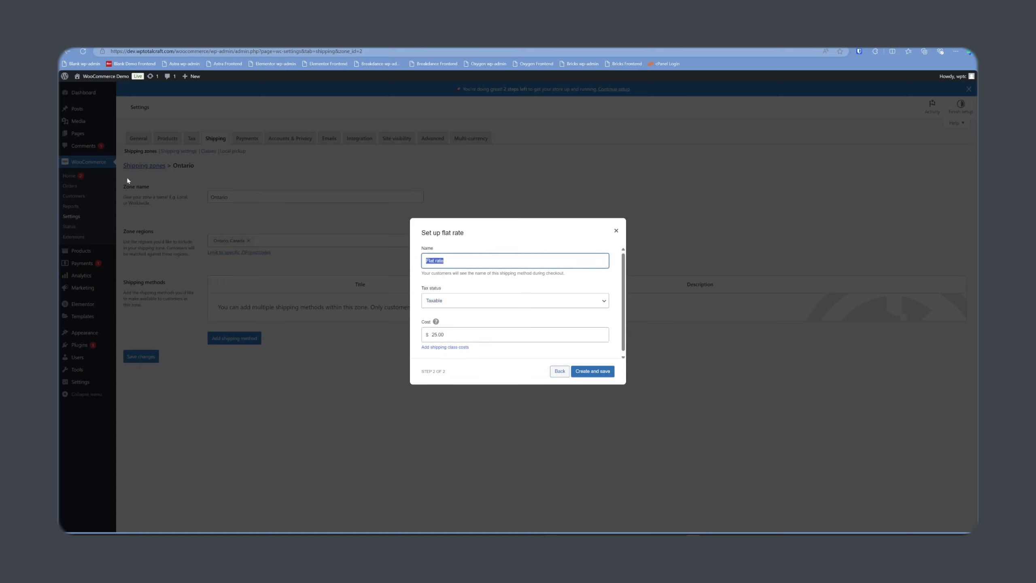
pyautogui.write('Courier')
pyautogui.click(593, 372)
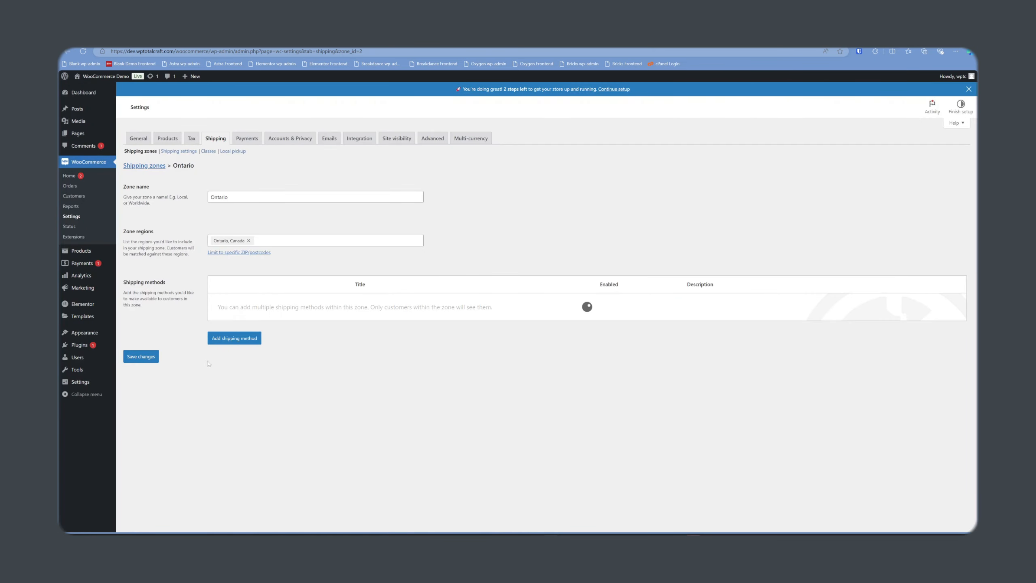
# - Review the regions and shipping methods of the My City and Ontario zones in the shipping zones list
pyautogui.click(146, 166)
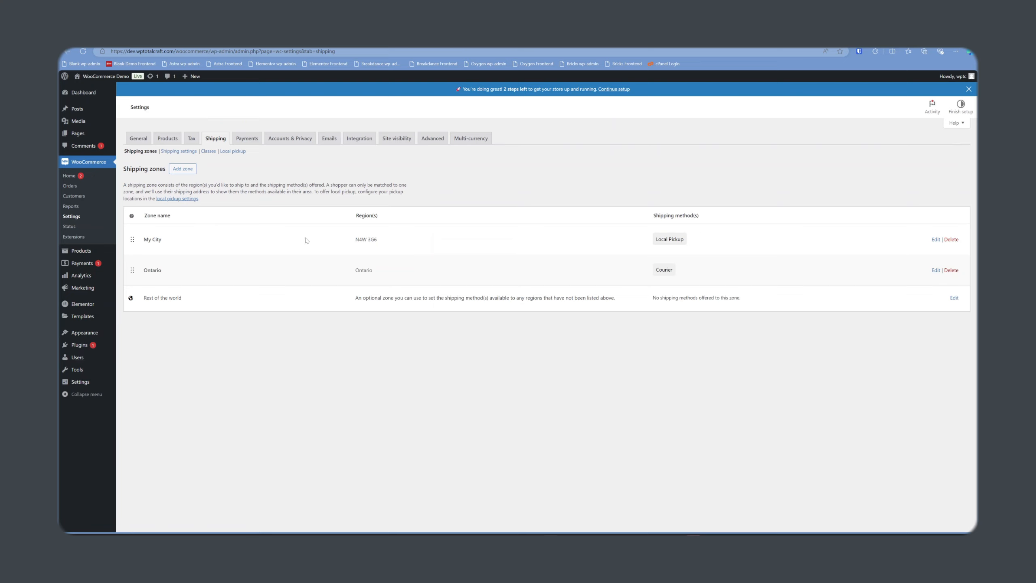
pyautogui.moveTo(388, 241); pyautogui.dragTo(355, 241)
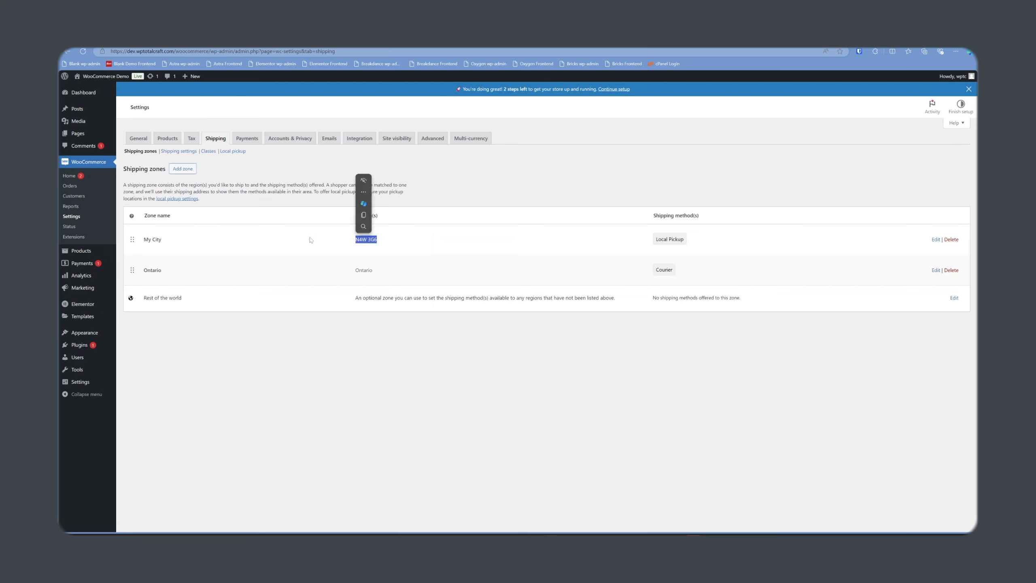
pyautogui.moveTo(707, 242); pyautogui.dragTo(654, 242)
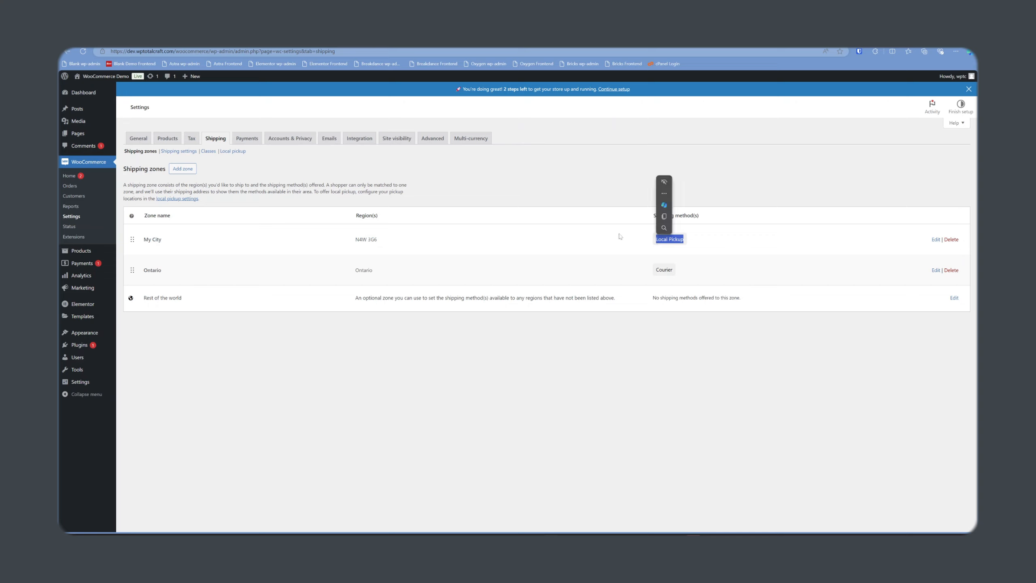
pyautogui.click(511, 247)
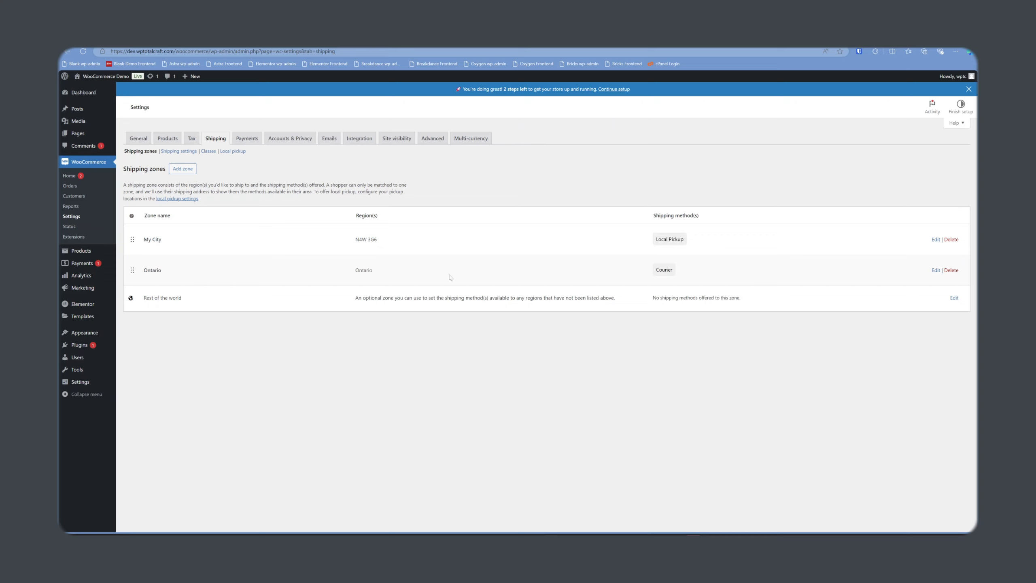
pyautogui.moveTo(688, 266); pyautogui.dragTo(654, 269)
pyautogui.click(737, 433)
pyautogui.moveTo(378, 240); pyautogui.dragTo(354, 240)
# - Add a taxable flat rate shipping method named Our Truck with a cost of $10.00 to the My City zone
pyautogui.click(935, 239)
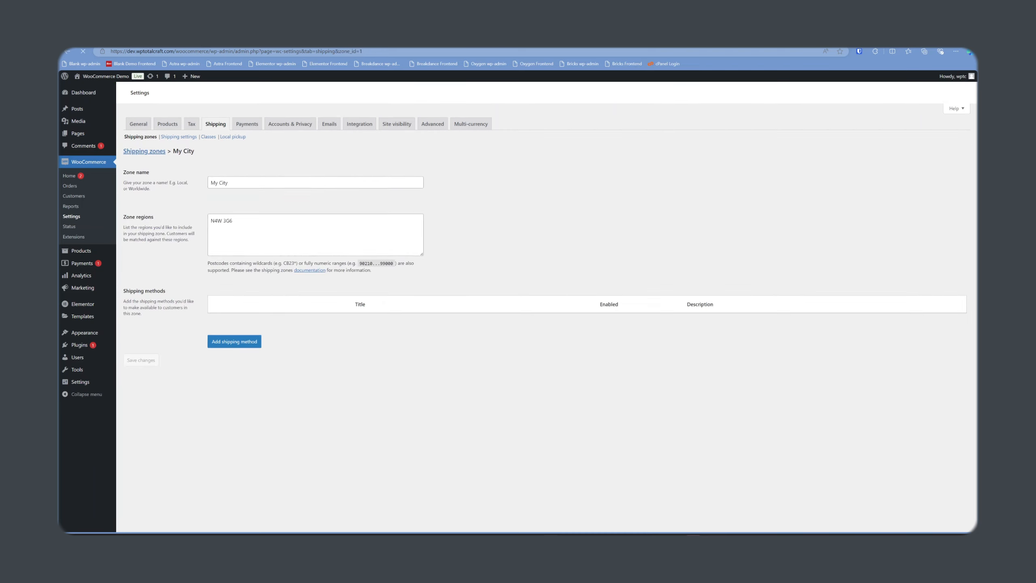
pyautogui.click(234, 372)
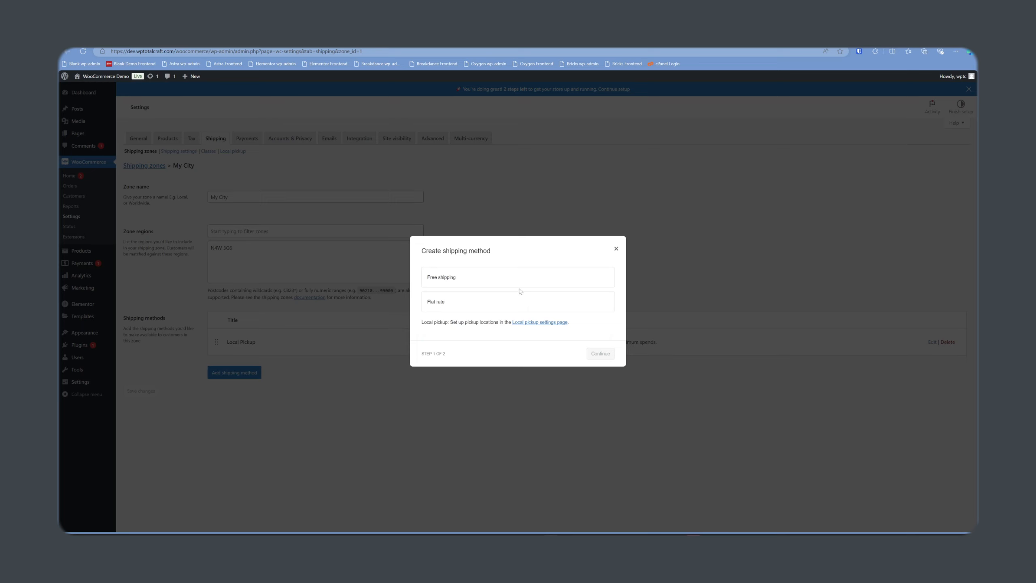
pyautogui.click(451, 306)
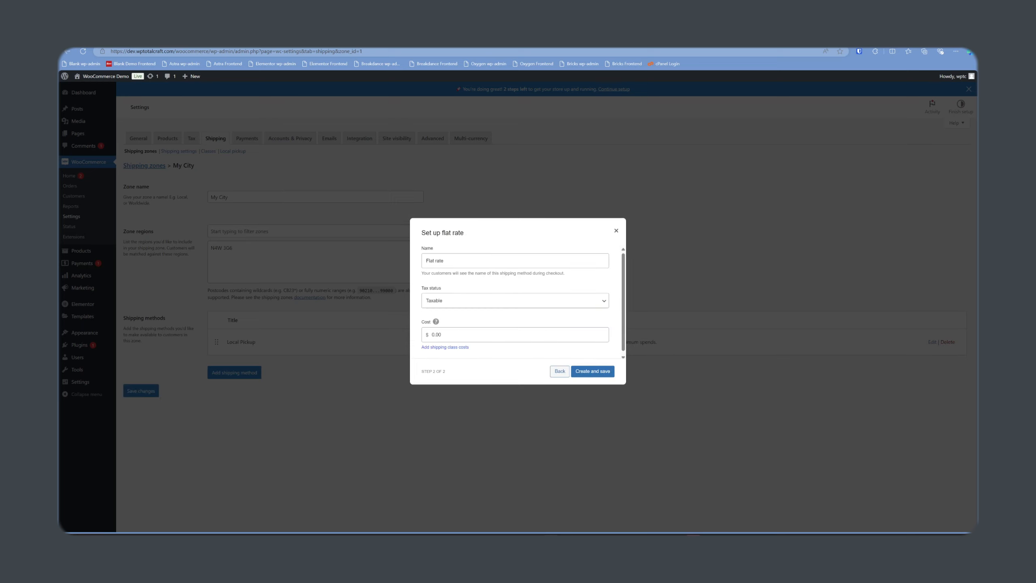
pyautogui.moveTo(447, 335); pyautogui.dragTo(383, 316)
pyautogui.write('10.00')
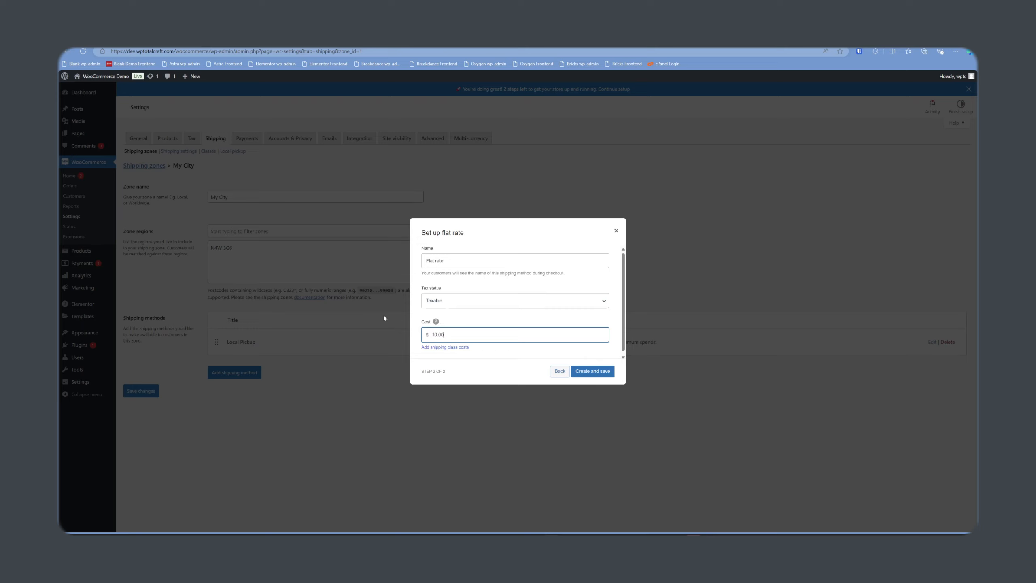
pyautogui.moveTo(448, 261); pyautogui.dragTo(361, 245)
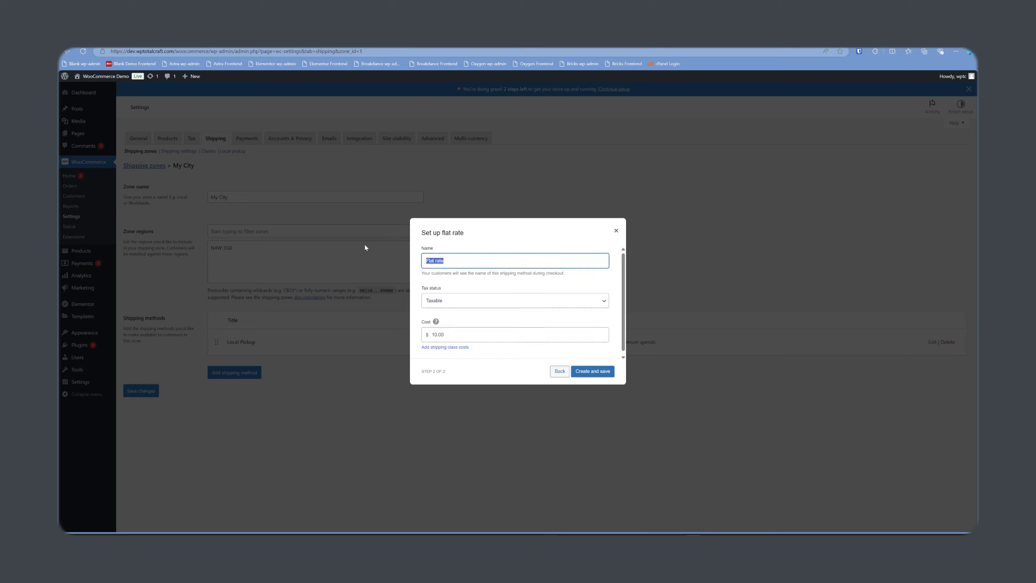
pyautogui.write('Our Truck')
pyautogui.click(592, 371)
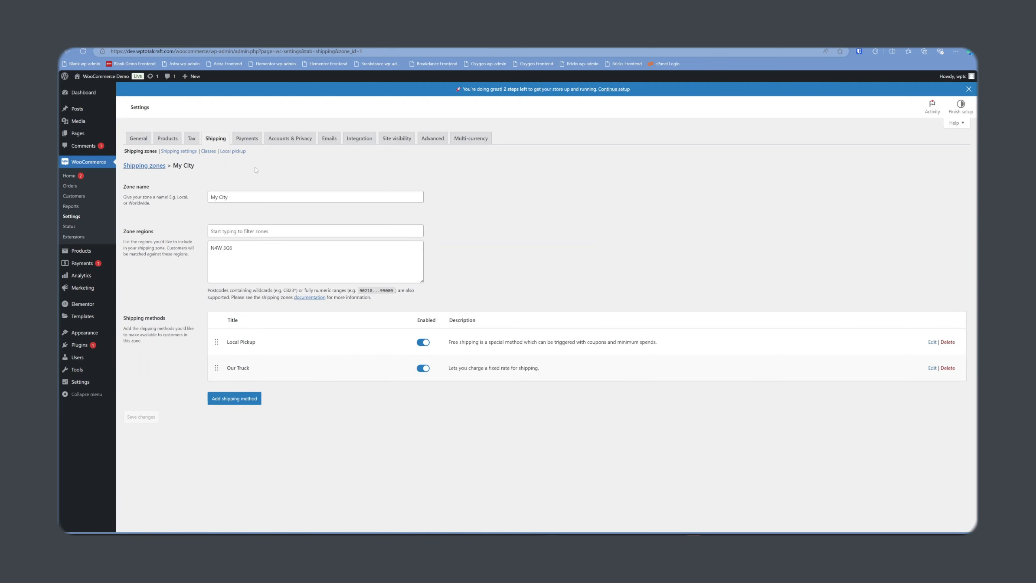
# - Return to the shipping zones list and check the entry for My City
pyautogui.click(145, 166)
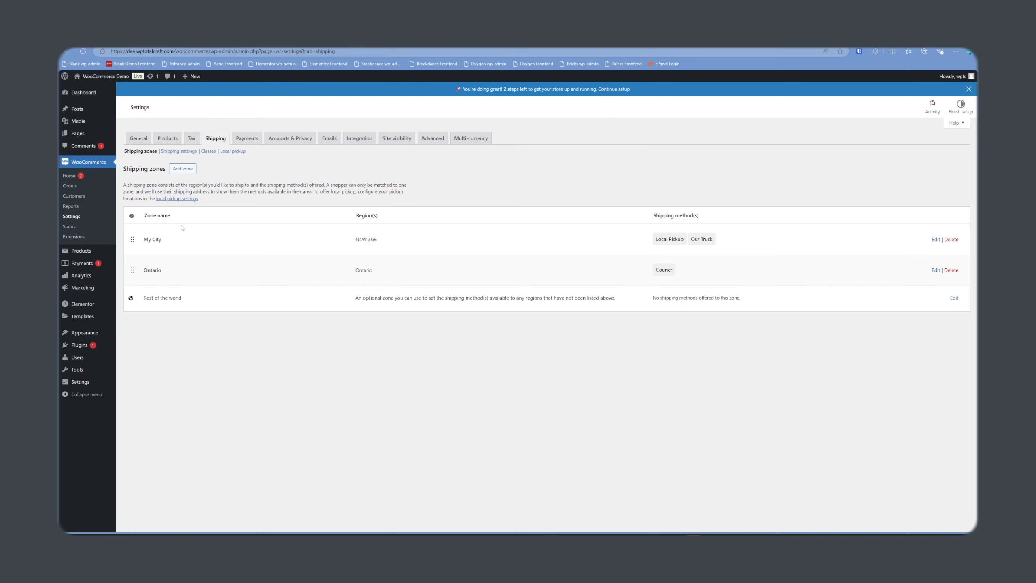
pyautogui.moveTo(148, 240); pyautogui.dragTo(165, 240)
pyautogui.click(498, 176)
# - Open the WooPayments welcome page and look at its option to connect the store
pyautogui.click(76, 266)
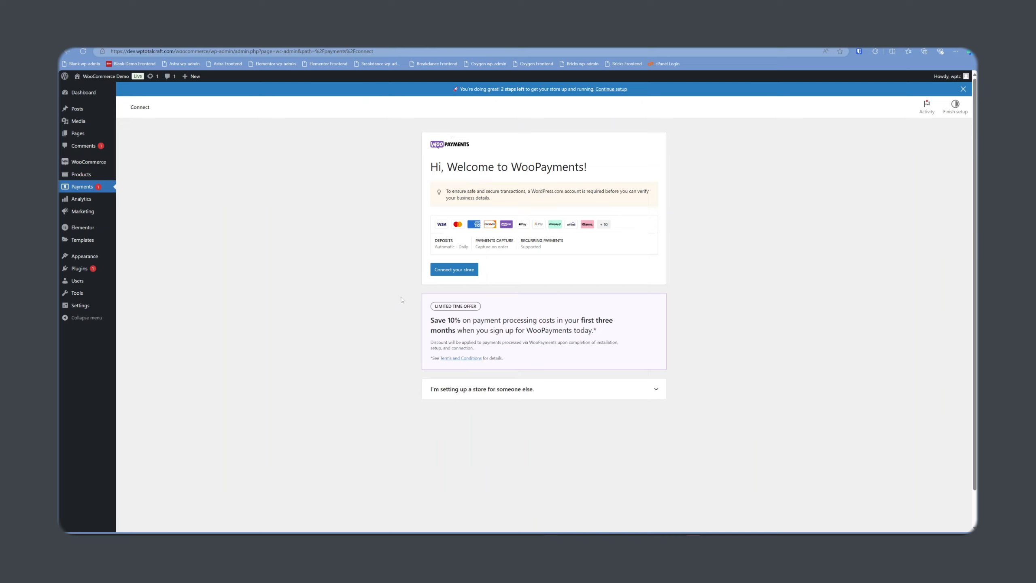
pyautogui.click(442, 274)
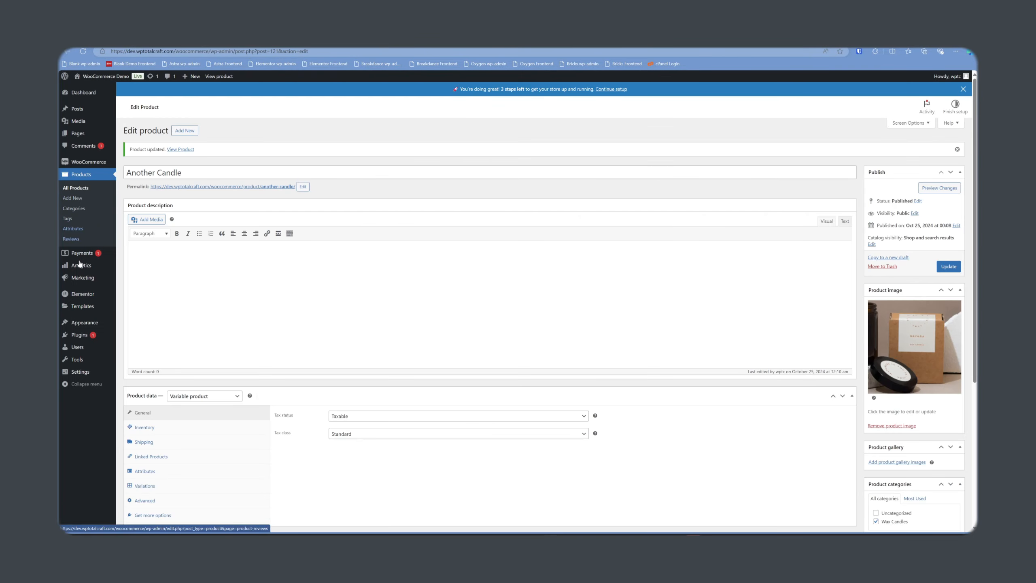
# - Open the WooCommerce settings, and look over the Another Candle product page on the storefront
pyautogui.moveTo(92, 169)
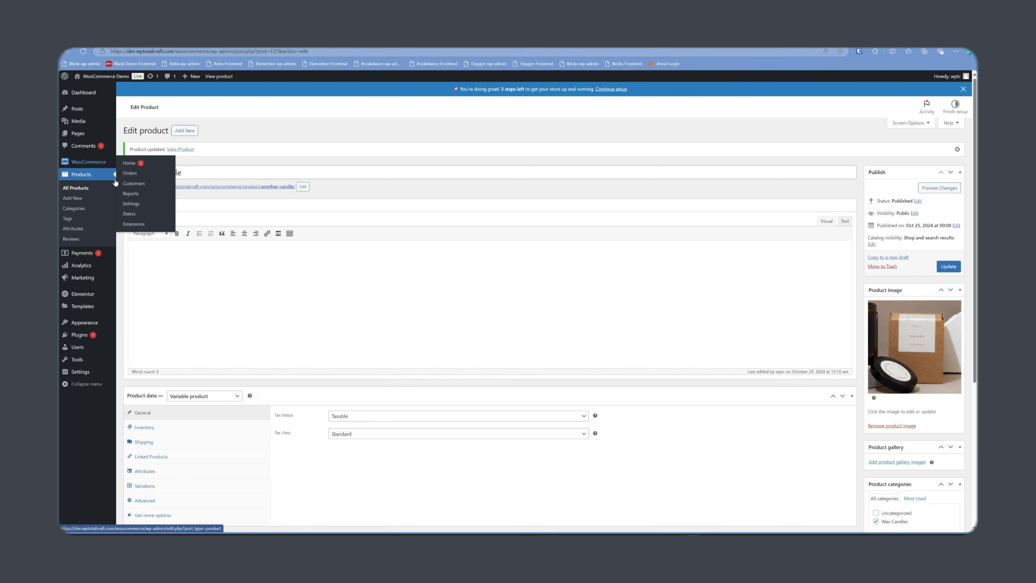
pyautogui.click(135, 204)
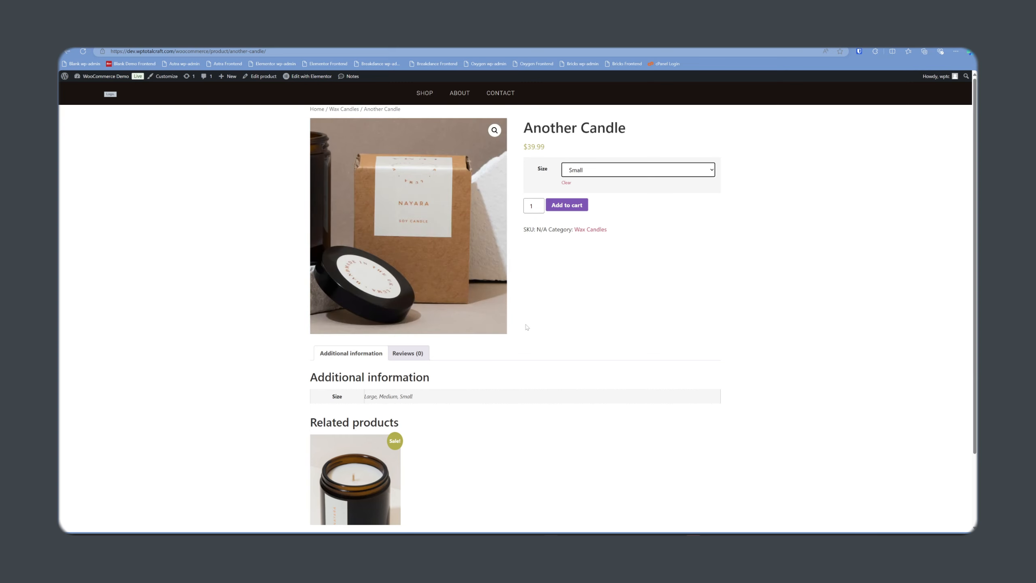
pyautogui.scroll(-2, 547, 333)
pyautogui.scroll(2, 548, 333)
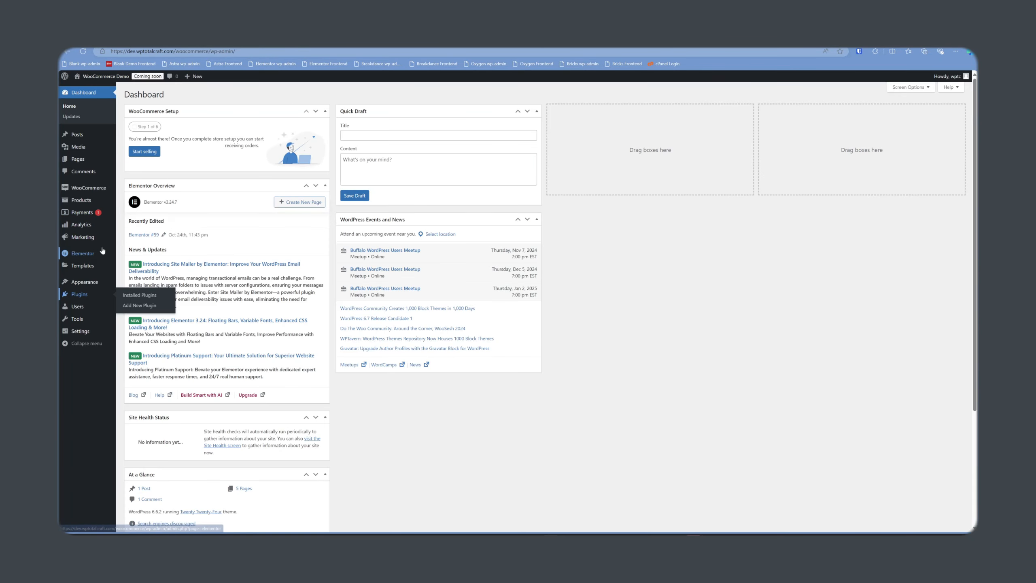
# - Look over the site parts in Elementor's Theme Builder and reload the admin page
pyautogui.moveTo(88, 256)
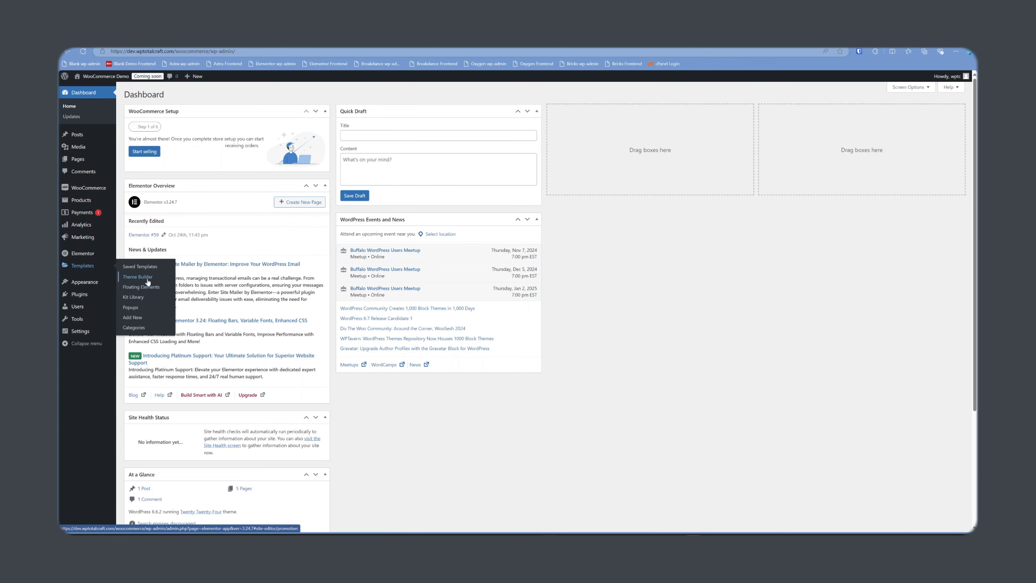
pyautogui.click(144, 279)
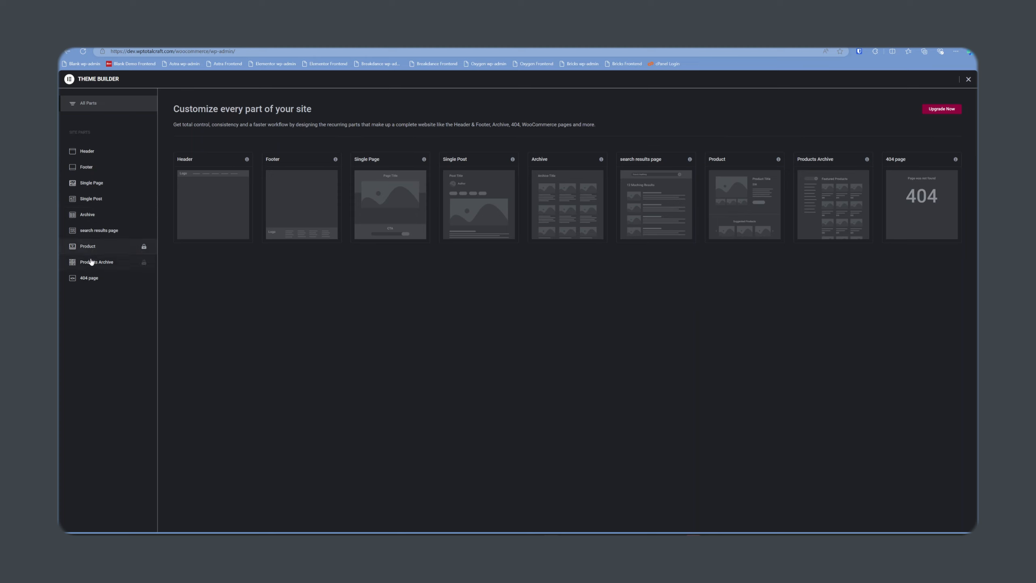
pyautogui.click(83, 53)
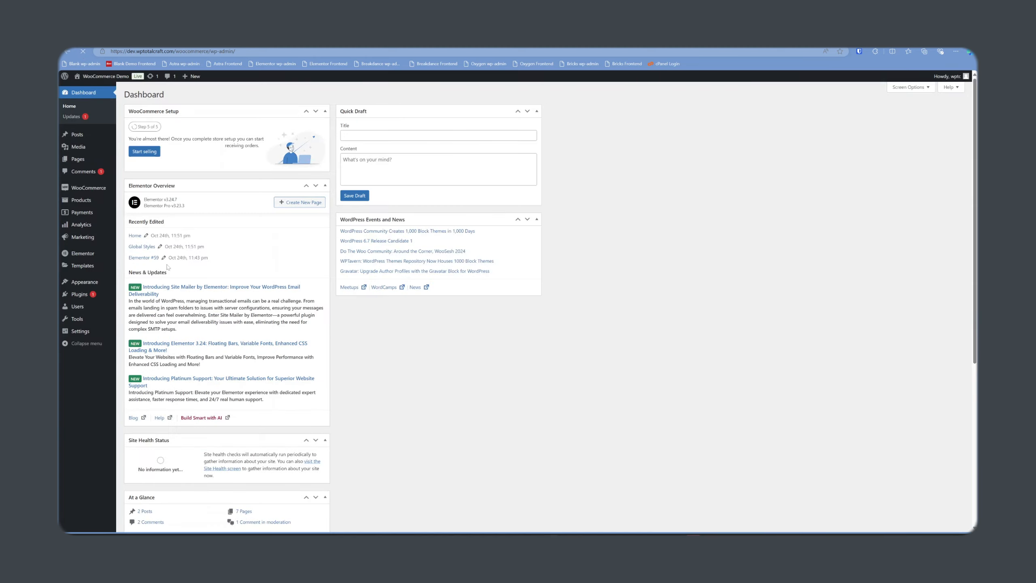
# - Reopen the Theme Builder and review its Header, Footer and Products Archive templates
pyautogui.moveTo(84, 280)
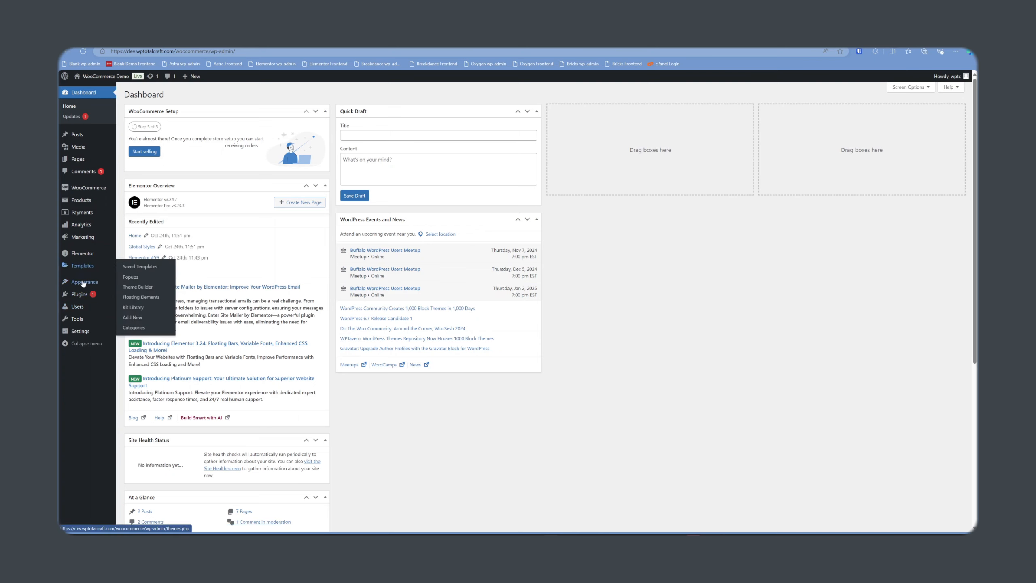
pyautogui.click(138, 287)
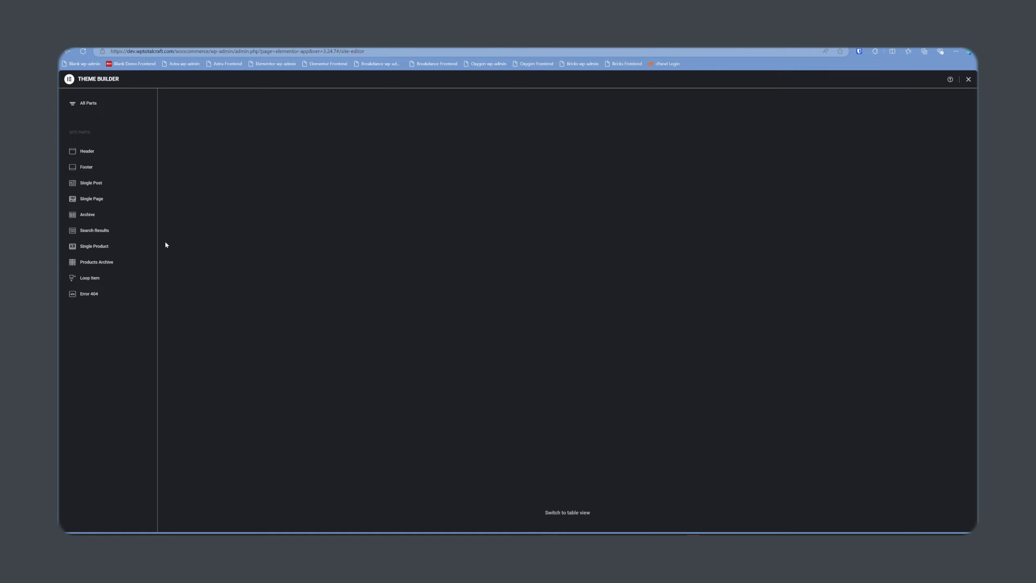
pyautogui.click(92, 152)
pyautogui.click(93, 173)
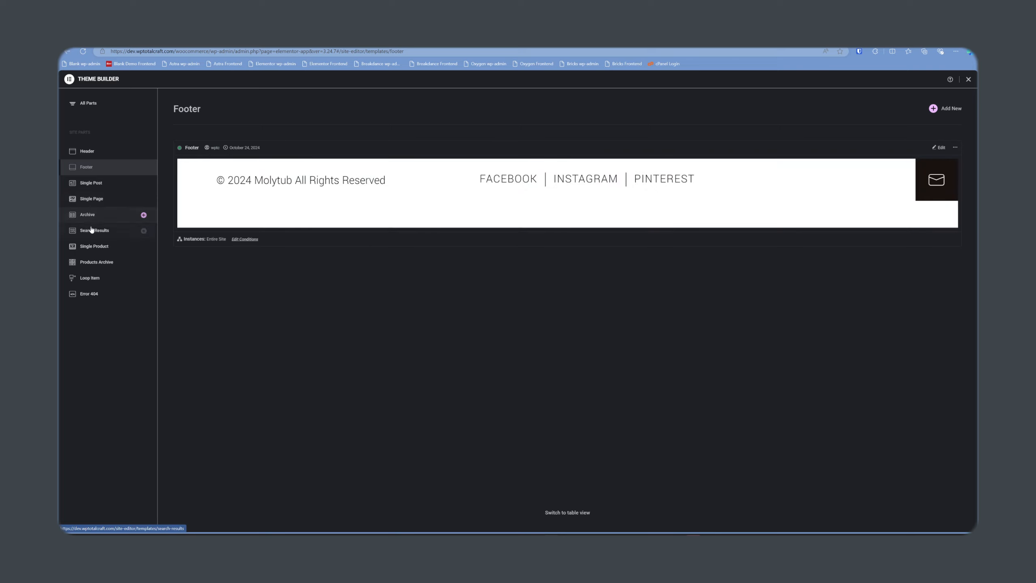
pyautogui.click(98, 263)
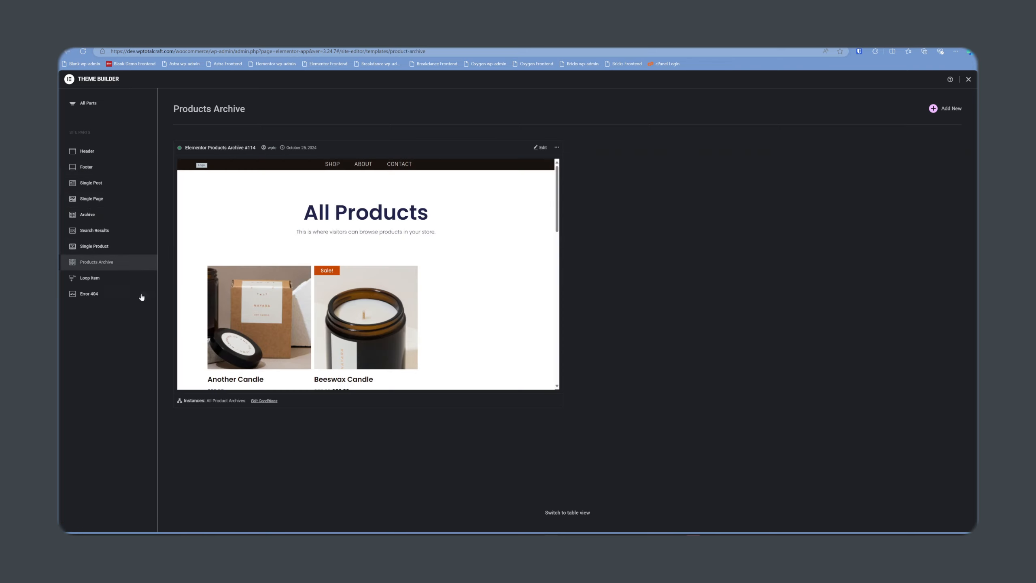
# - Create a new Single Product template and insert the first Single Product block layout from the library
pyautogui.click(91, 247)
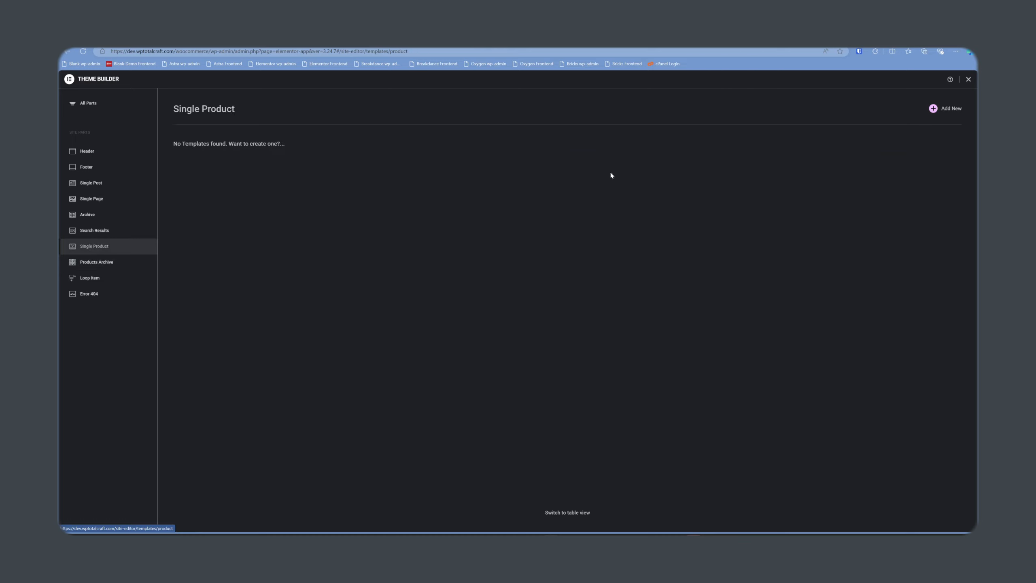
pyautogui.click(932, 112)
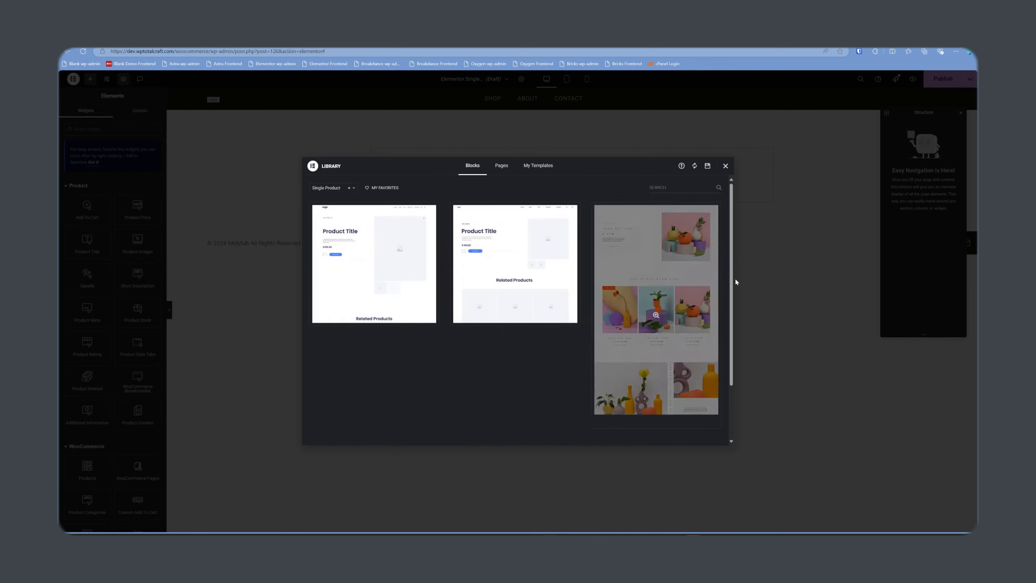
pyautogui.moveTo(359, 286)
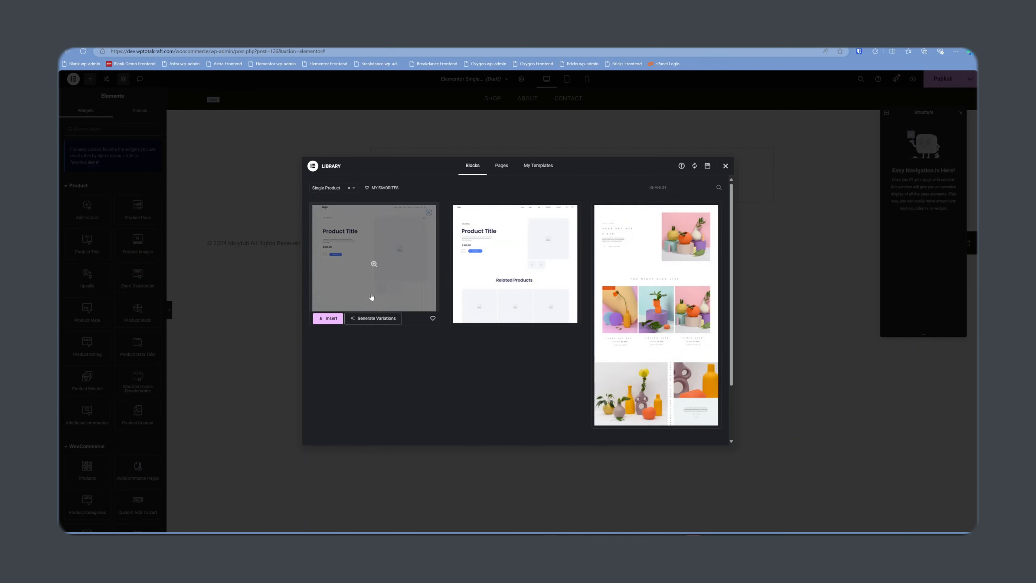
pyautogui.click(326, 325)
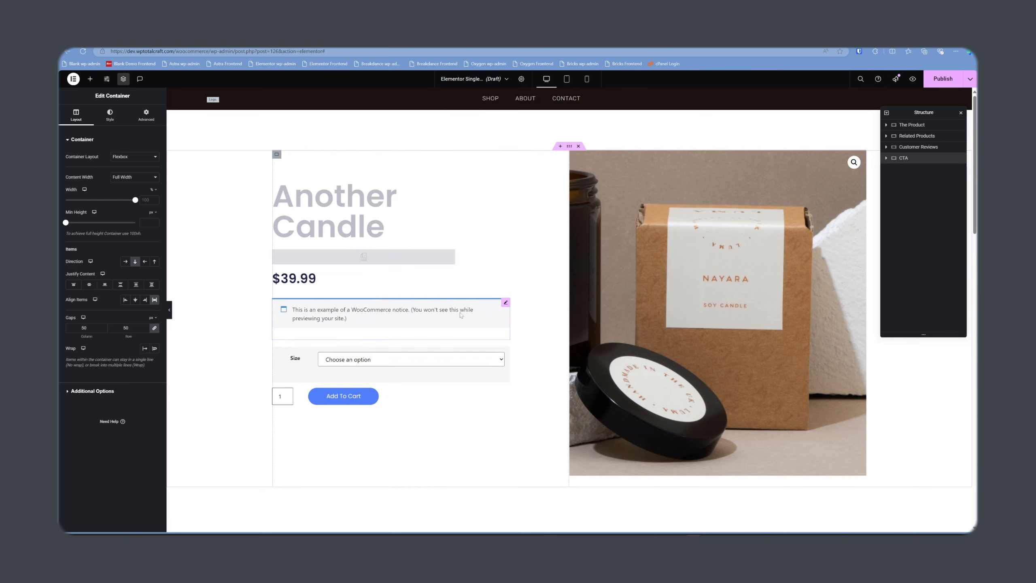
# - Set the Add To Cart button's background to the global Secondary color and its border to the global Text color
pyautogui.click(414, 398)
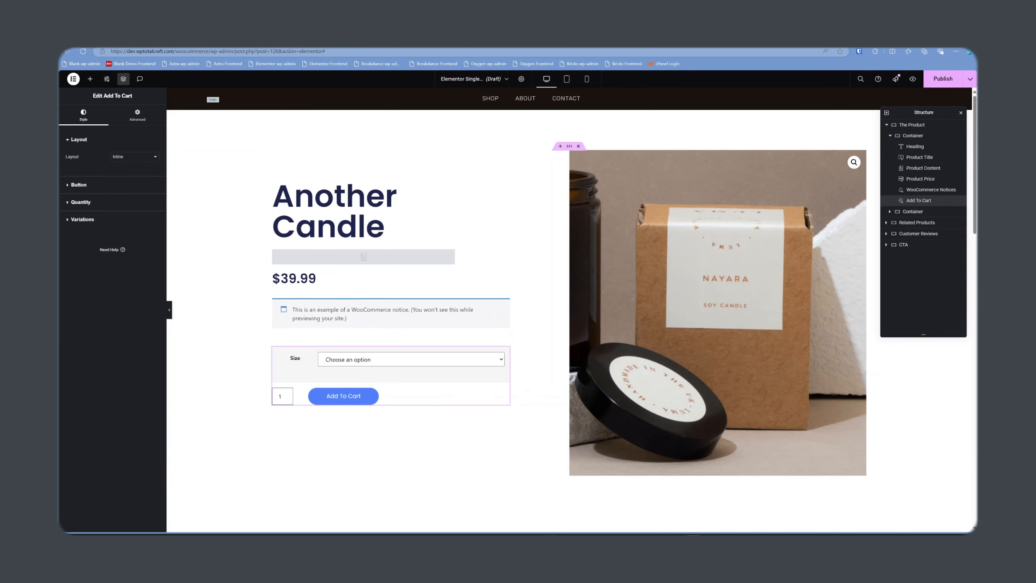
pyautogui.click(79, 185)
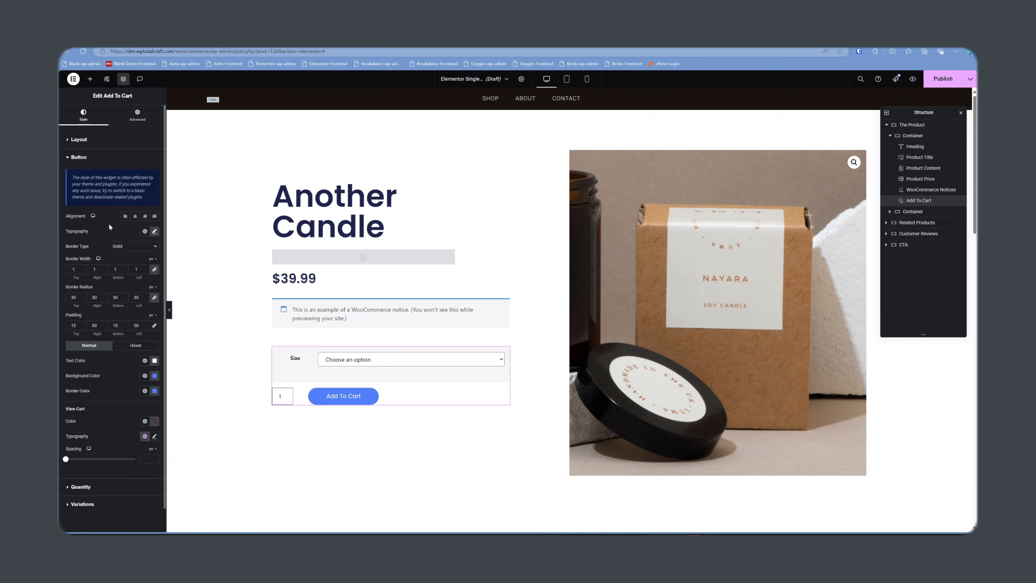
pyautogui.click(145, 376)
pyautogui.click(94, 426)
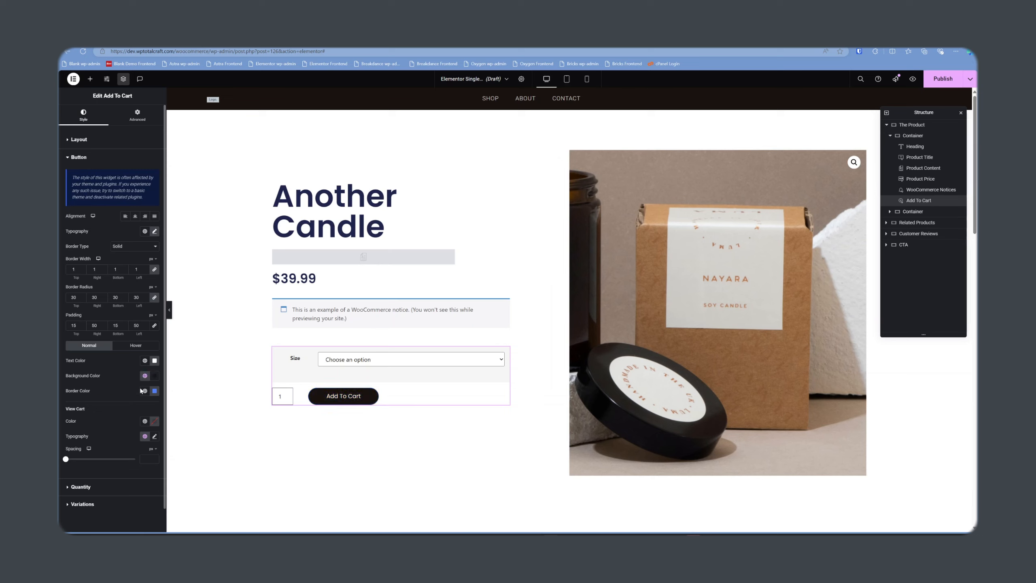
pyautogui.click(144, 390)
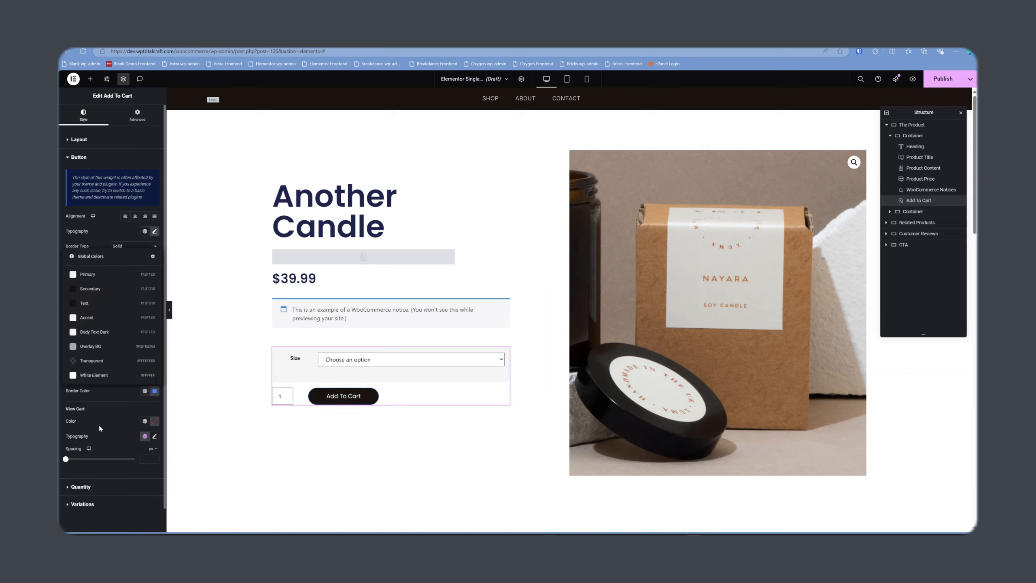
pyautogui.click(98, 304)
pyautogui.scroll(-1, 112, 286)
pyautogui.scroll(-1, 337, 376)
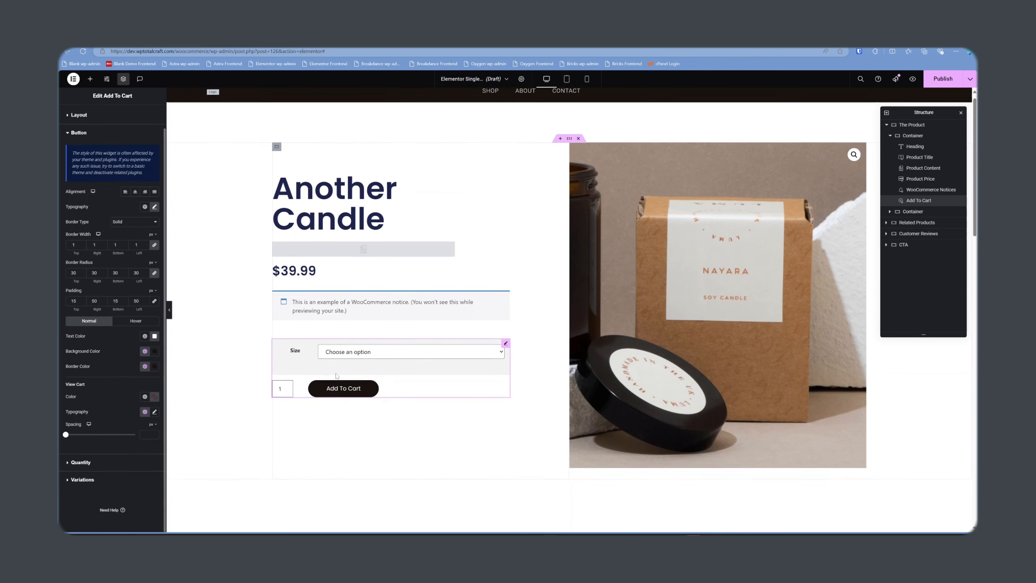
# - Check the WooCommerce Notices widget, and set the Product Price color to the global Secondary color
pyautogui.scroll(-2, 336, 376)
pyautogui.click(326, 241)
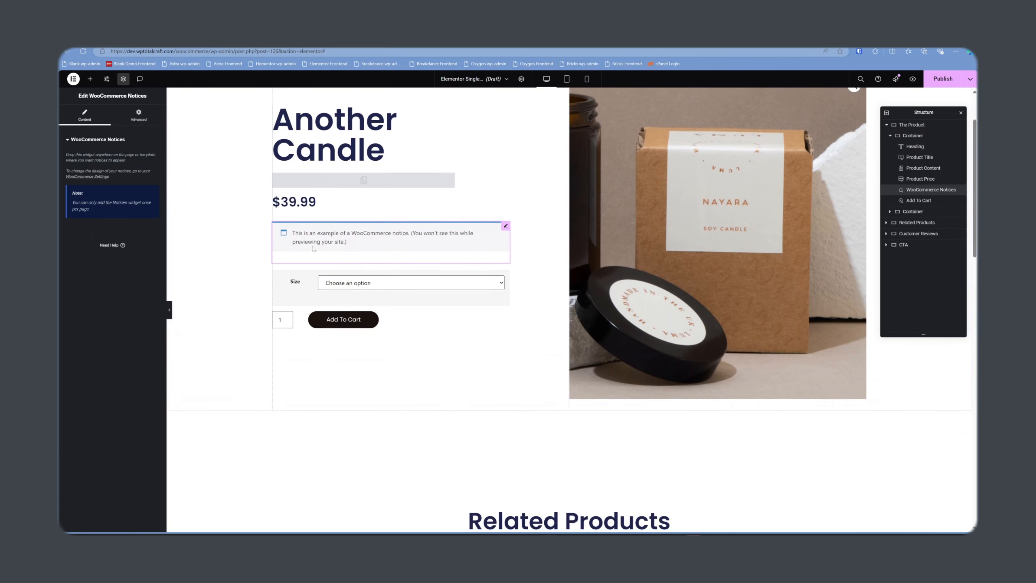
pyautogui.scroll(2, 304, 289)
pyautogui.click(269, 268)
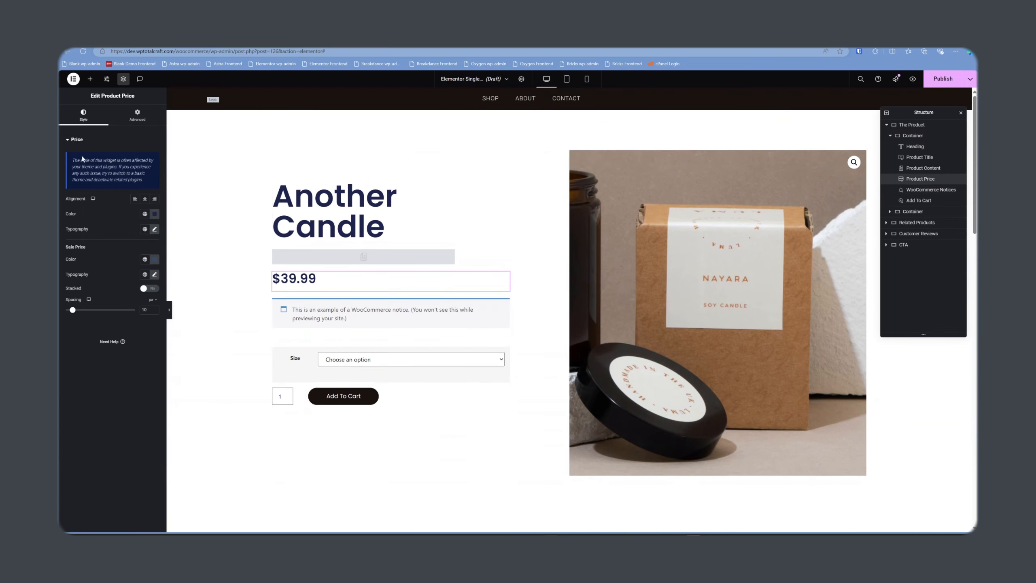
pyautogui.click(146, 214)
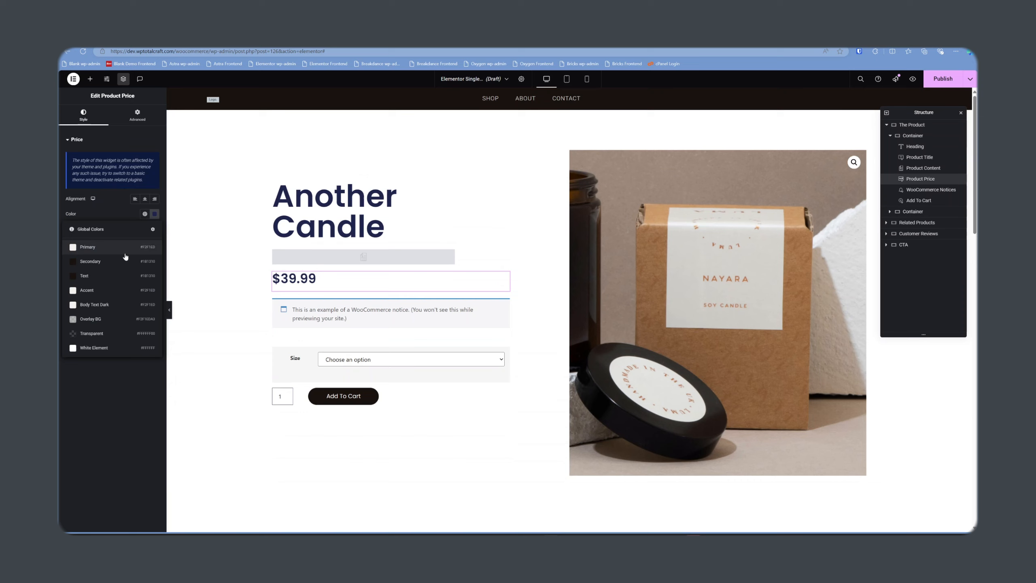
pyautogui.click(94, 262)
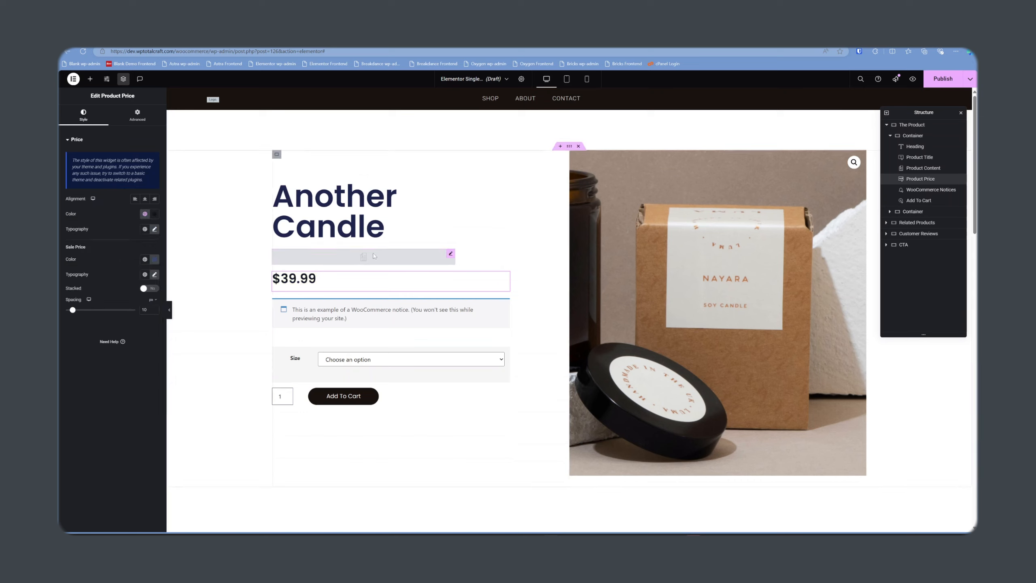
# - Set the Product Title's text color to the global Secondary color
pyautogui.click(357, 221)
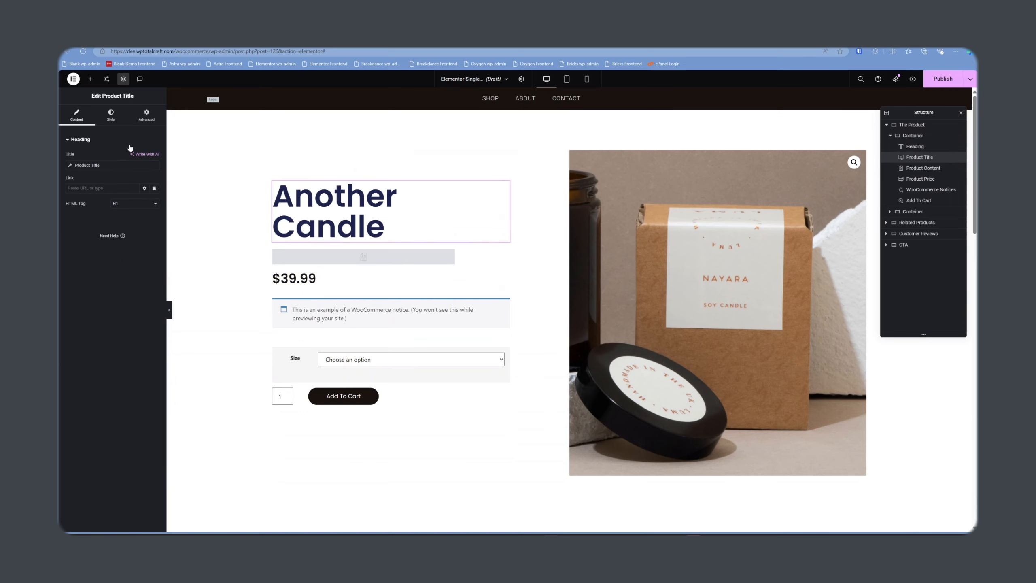
pyautogui.click(116, 117)
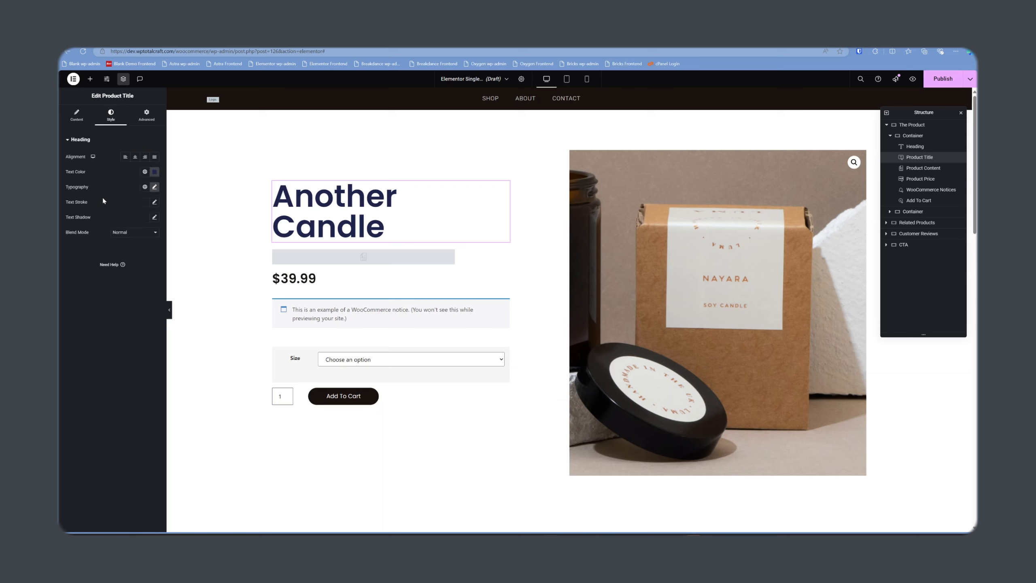
pyautogui.click(145, 172)
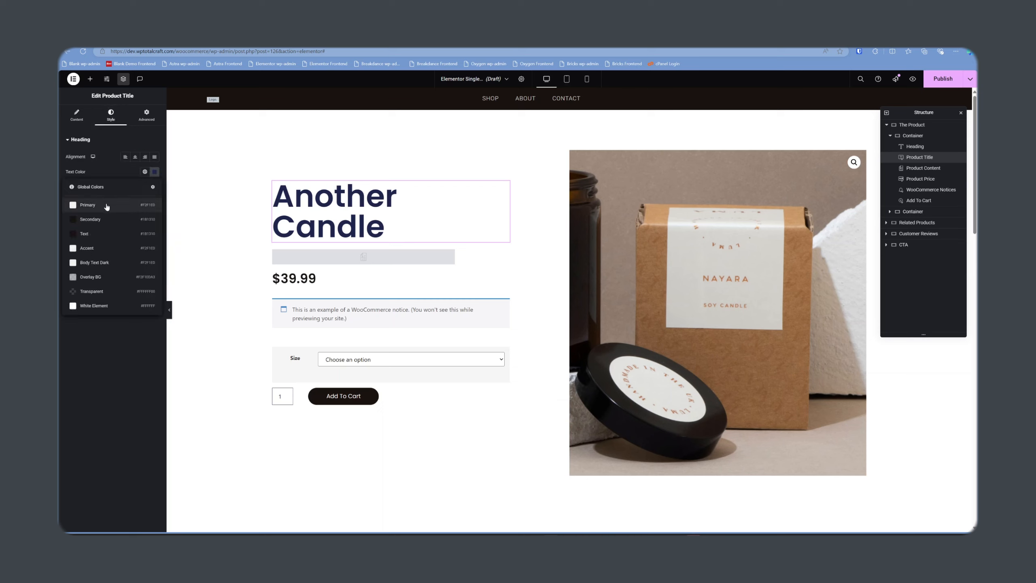
pyautogui.click(91, 221)
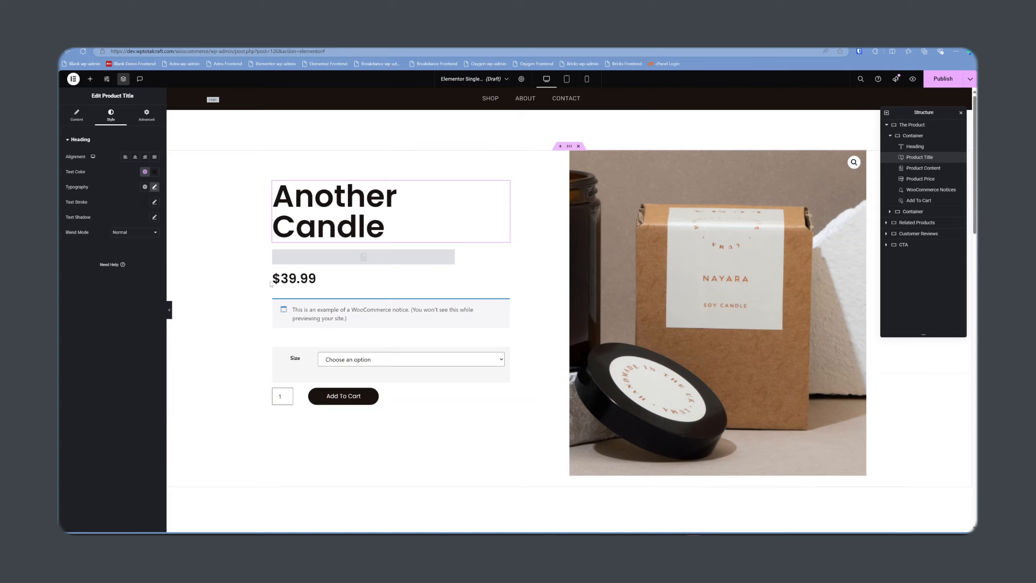
# - Set the product title color in the Related Products widget to the global Text color
pyautogui.scroll(-10, 270, 284)
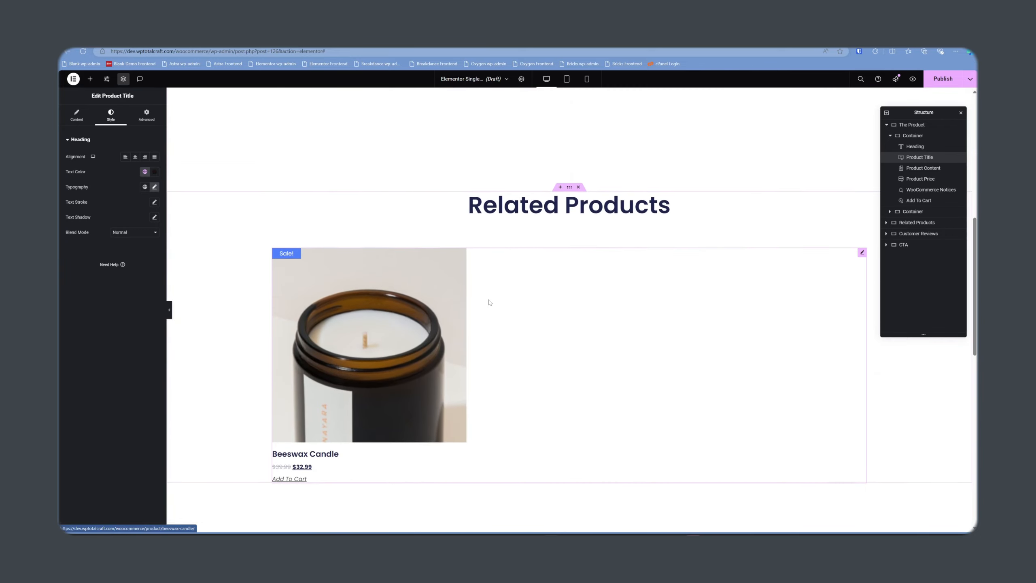
pyautogui.click(490, 302)
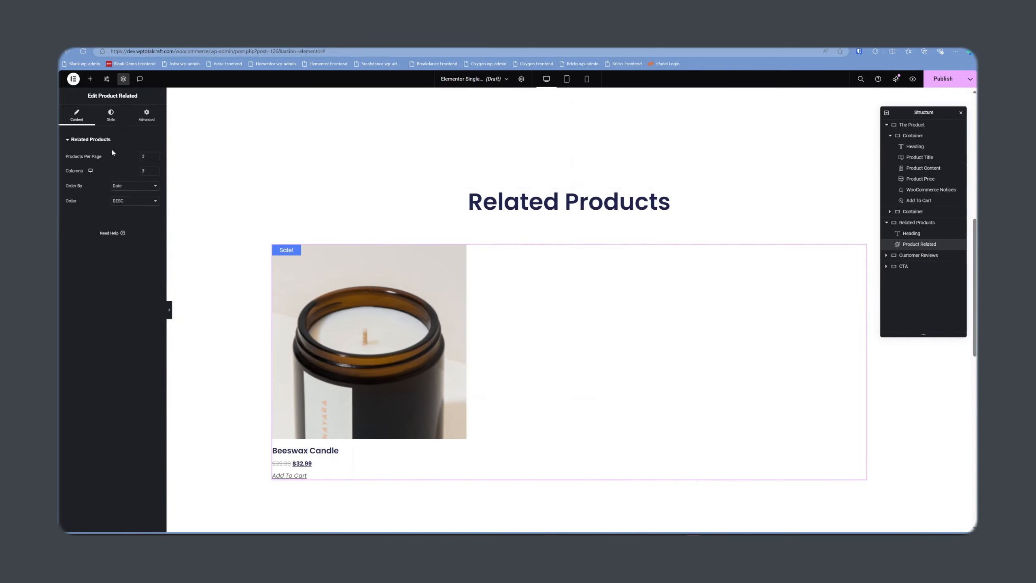
pyautogui.click(110, 115)
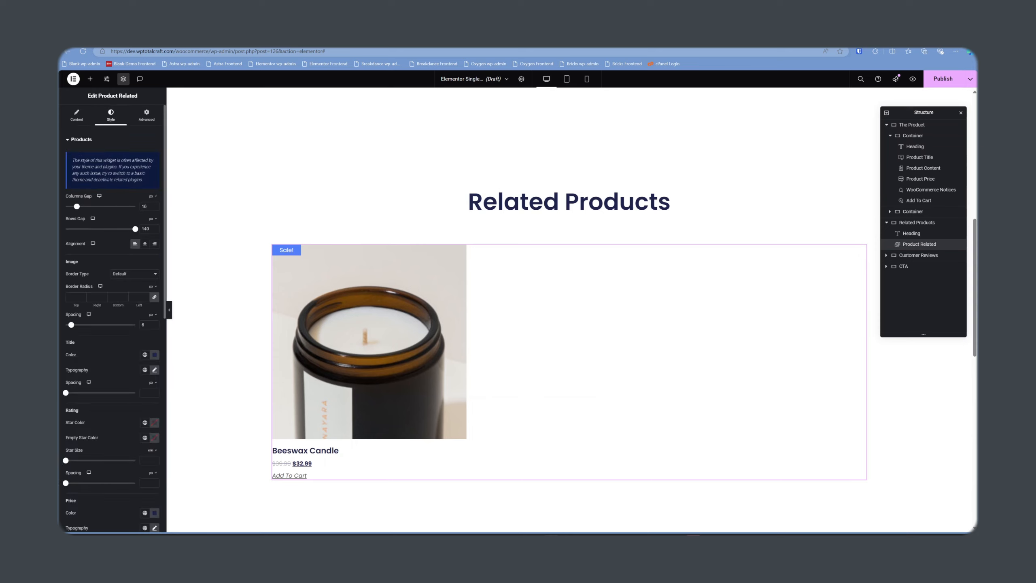
pyautogui.scroll(-1, 111, 282)
pyautogui.scroll(-3, 114, 286)
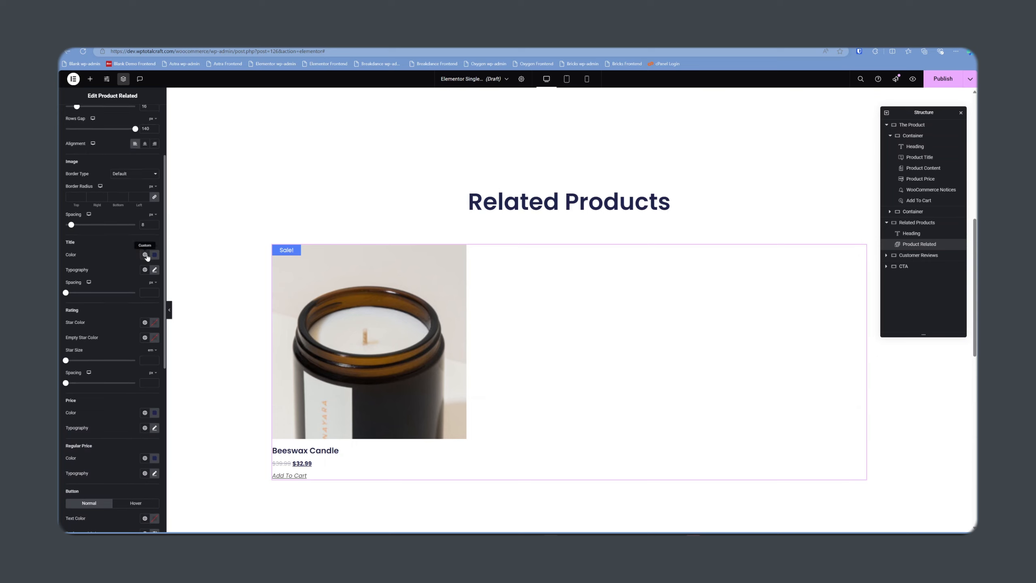
pyautogui.click(145, 254)
pyautogui.click(90, 314)
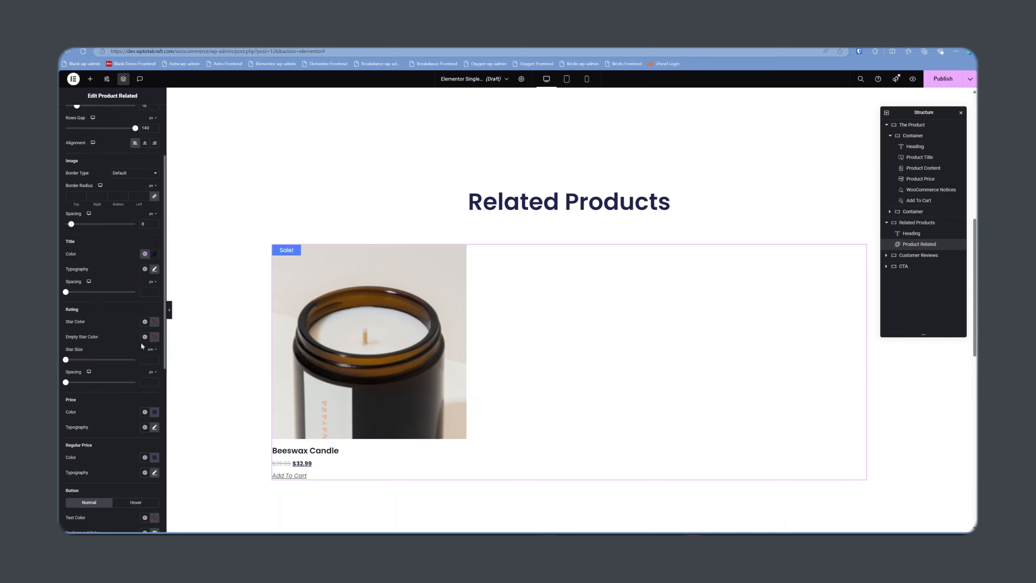
# - Set the price color in the Related Products widget to the global Secondary color
pyautogui.click(144, 412)
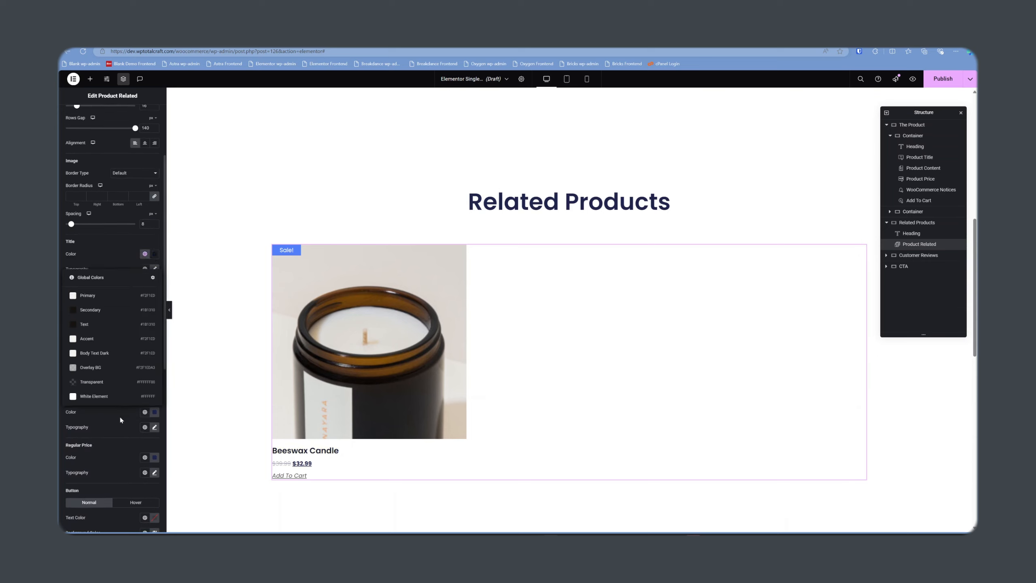
pyautogui.click(99, 312)
pyautogui.scroll(-5, 113, 335)
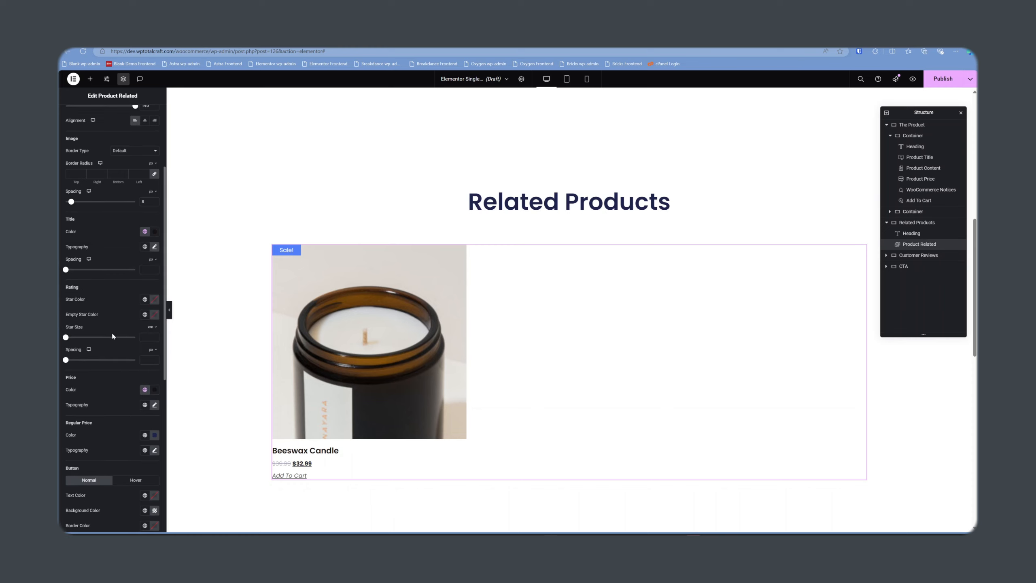
pyautogui.scroll(-1, 142, 313)
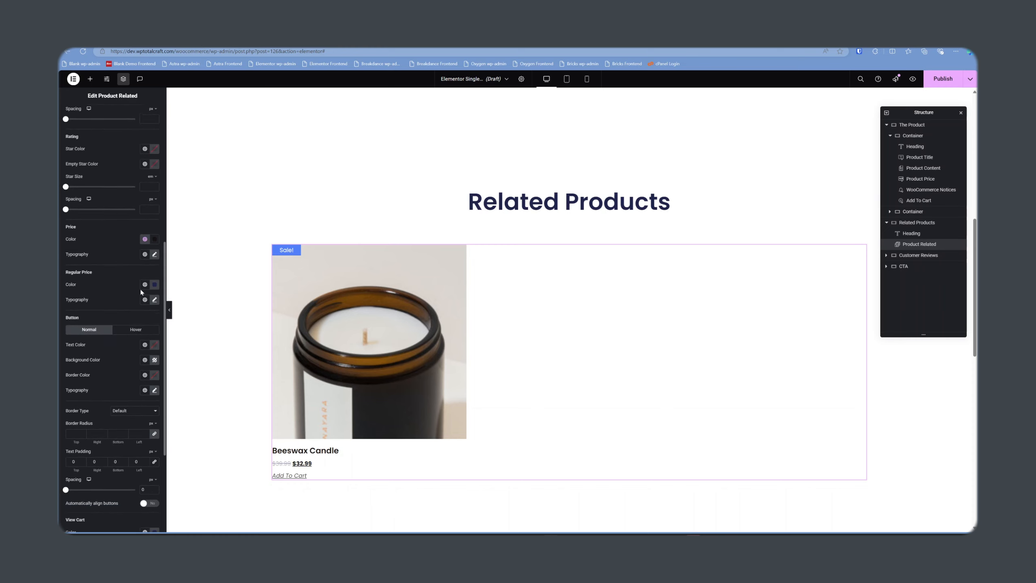
# - Set the Related Products widget's regular price color to the global Secondary color, and assign its View Cart text a global color
pyautogui.click(145, 283)
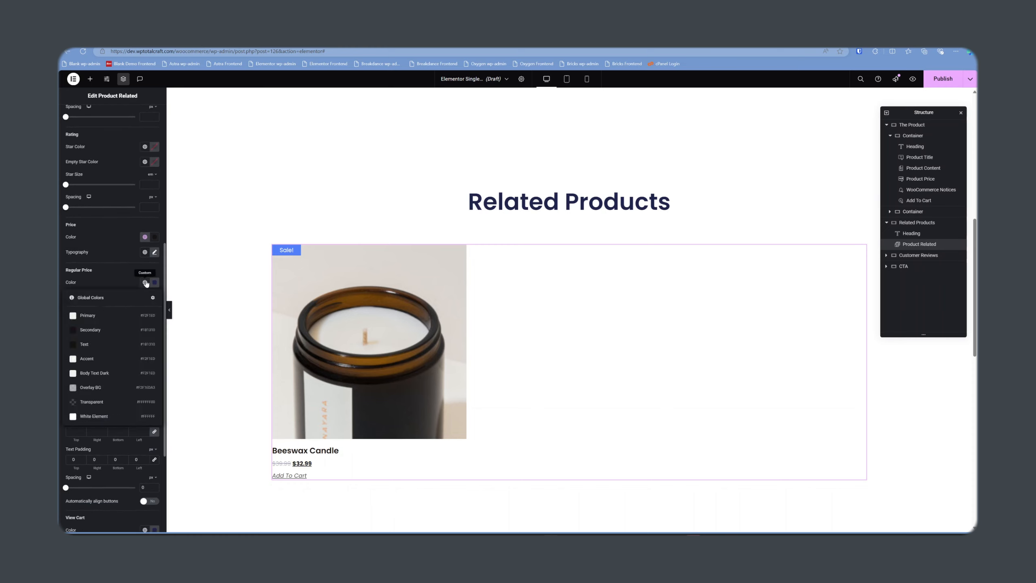
pyautogui.click(101, 329)
pyautogui.scroll(-5, 102, 329)
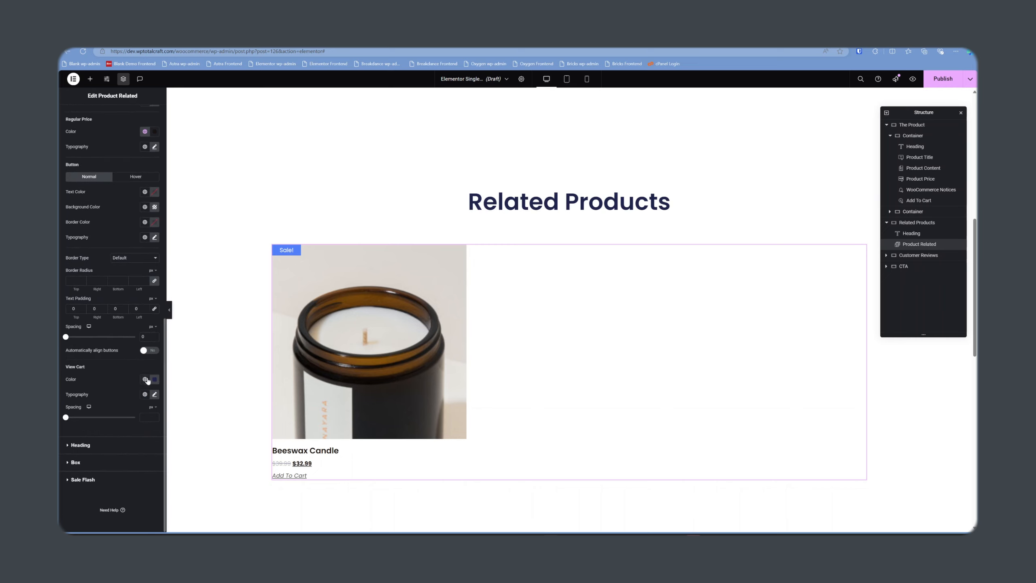
pyautogui.click(145, 380)
pyautogui.click(106, 402)
# - Set the sale flash background color in the Related Products widget to the global Text color
pyautogui.click(83, 479)
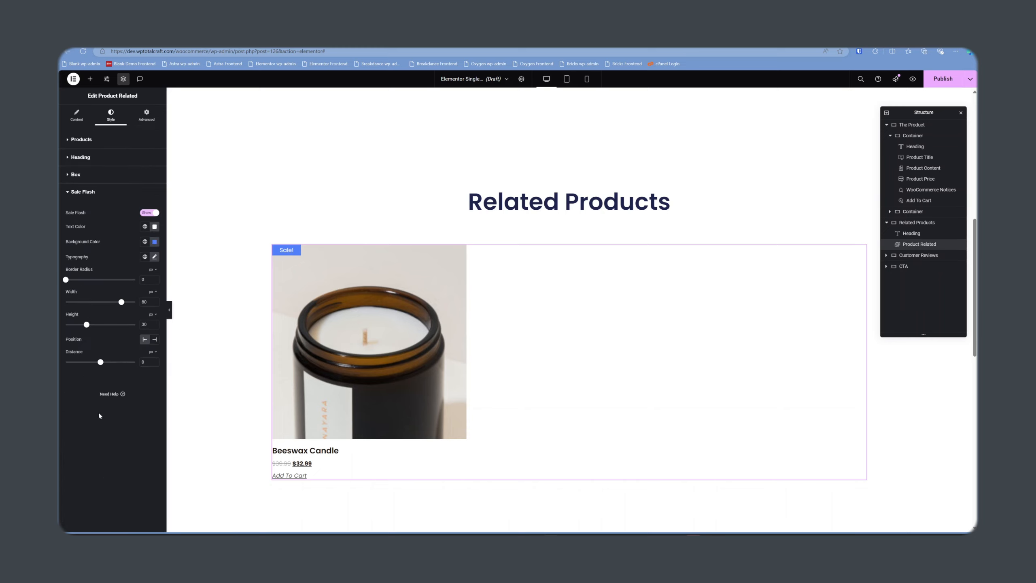
pyautogui.click(144, 241)
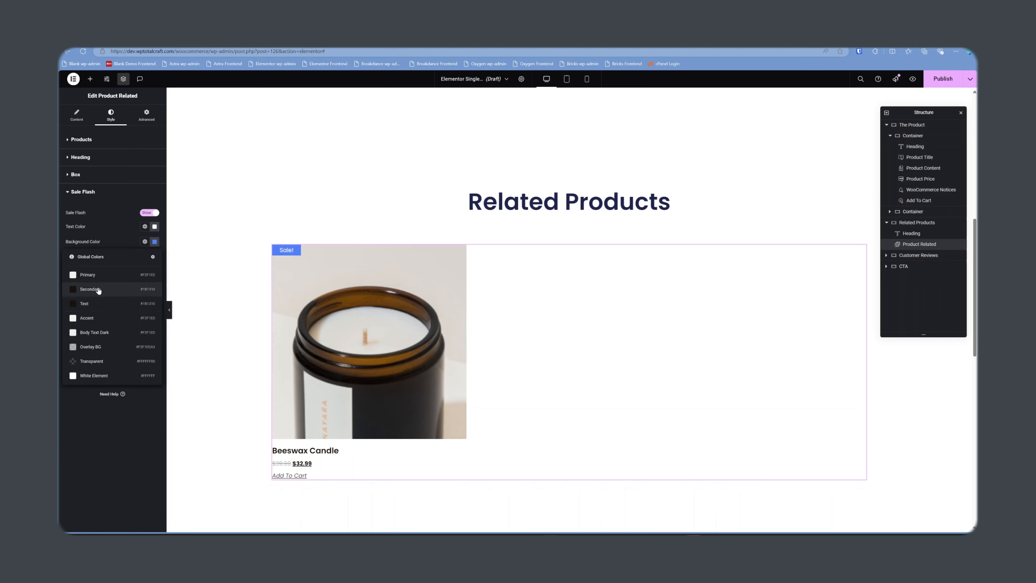
pyautogui.click(88, 303)
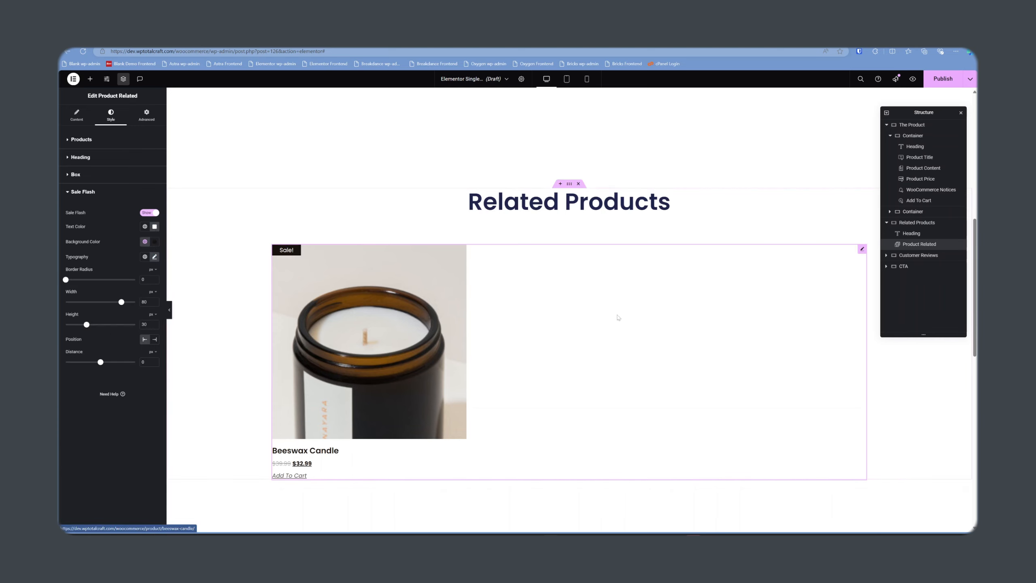
# - Publish the single product template with a display condition that includes all Products
pyautogui.scroll(5, 619, 317)
pyautogui.scroll(4, 621, 317)
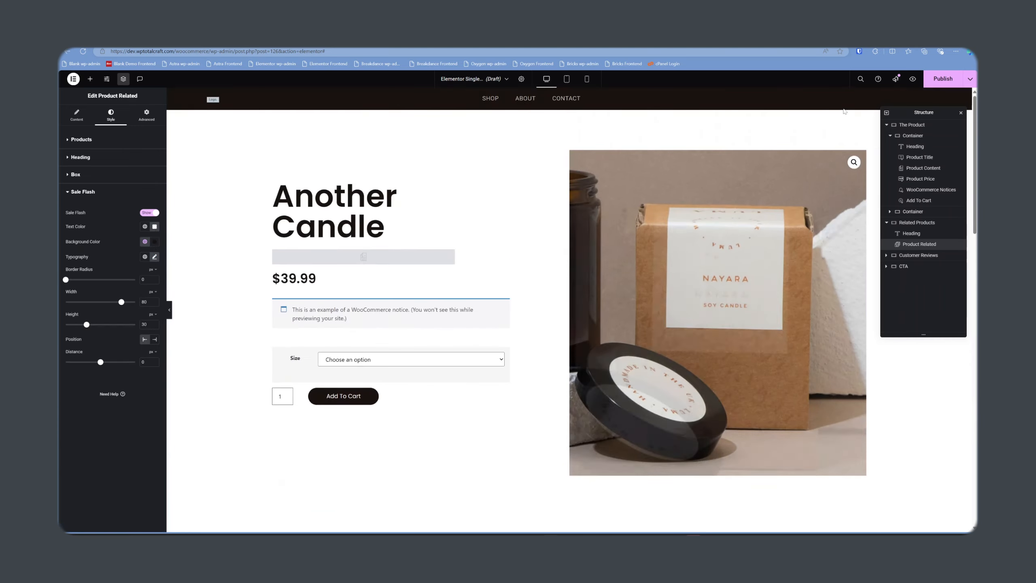
pyautogui.click(937, 79)
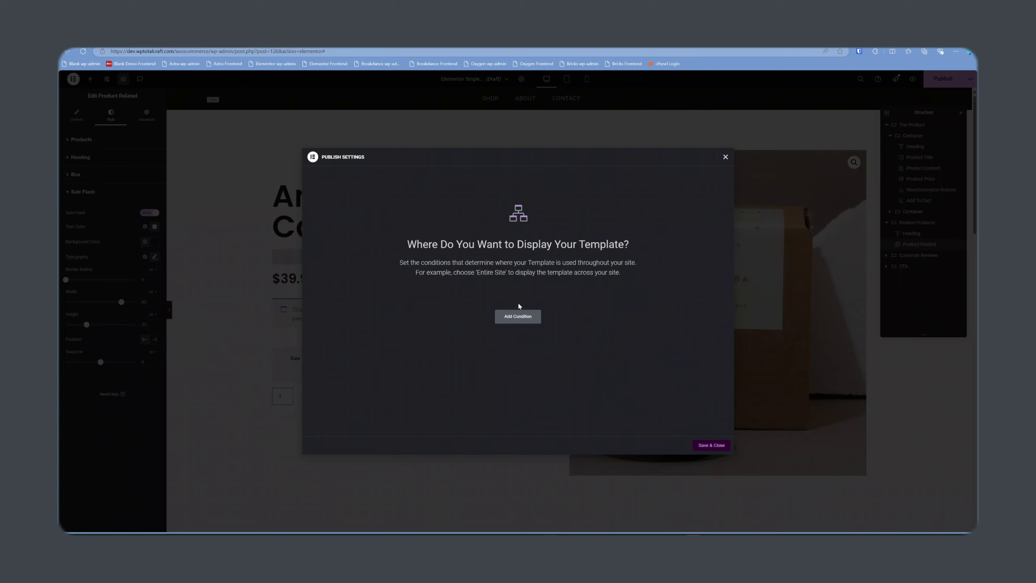
pyautogui.click(518, 316)
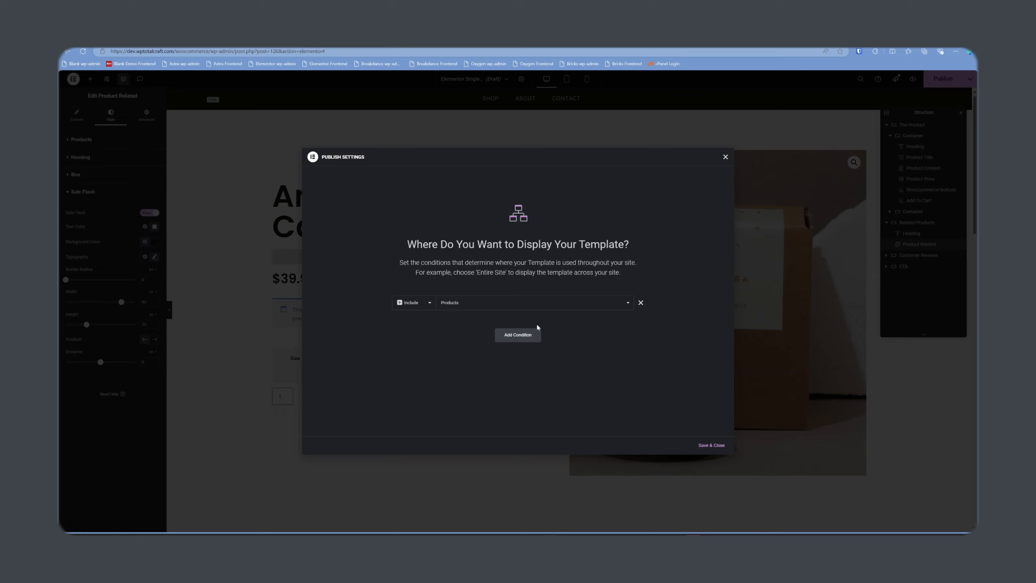
pyautogui.click(496, 306)
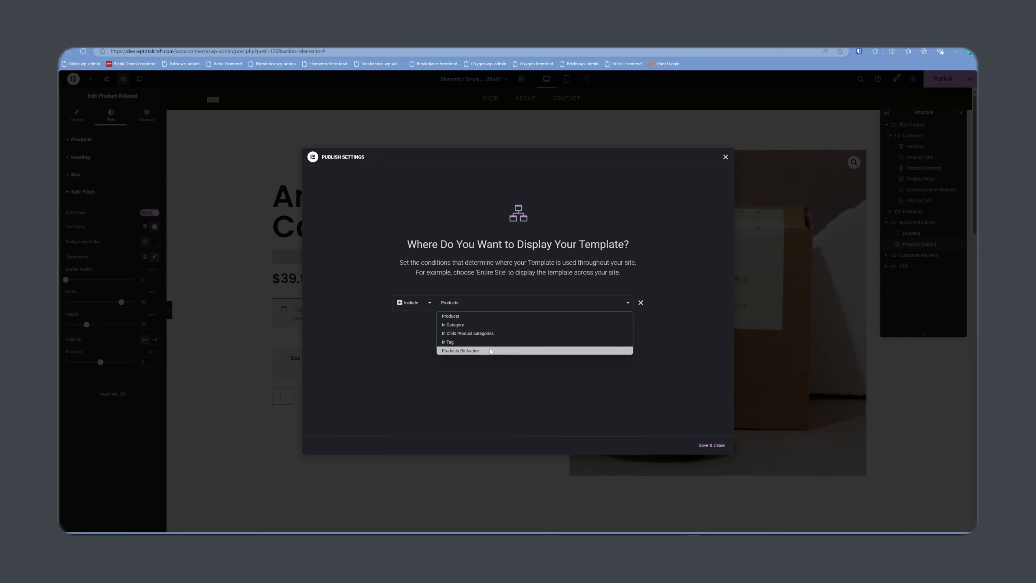
pyautogui.click(473, 314)
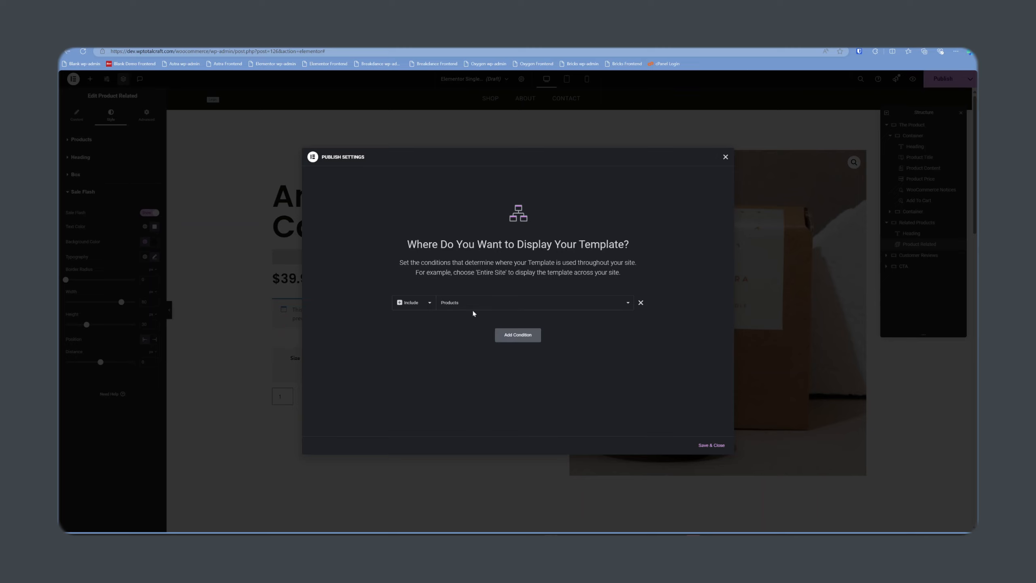
pyautogui.click(710, 445)
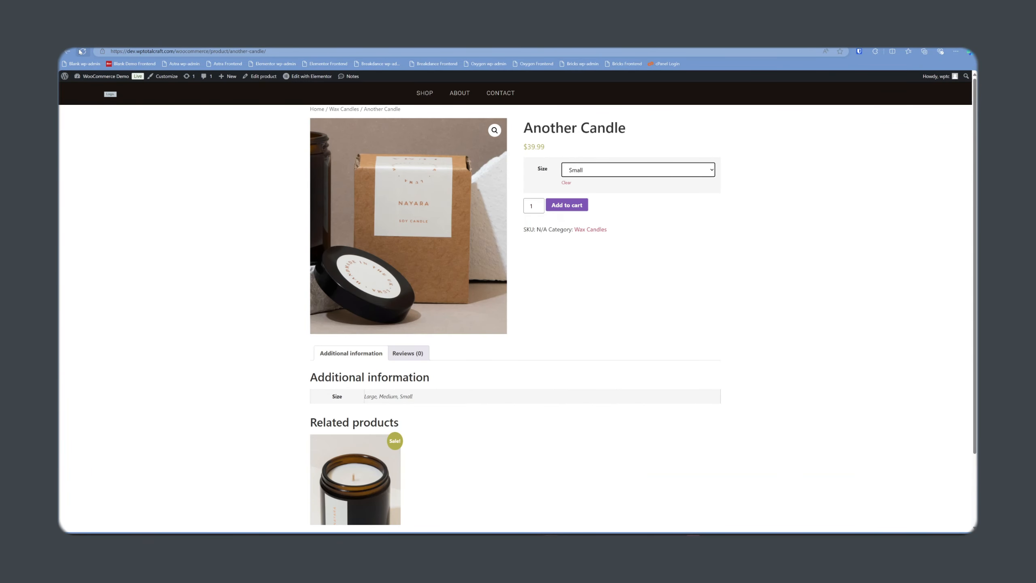
# - Reload the live Another Candle product page, add the Large size to the cart and view the cart
pyautogui.click(82, 51)
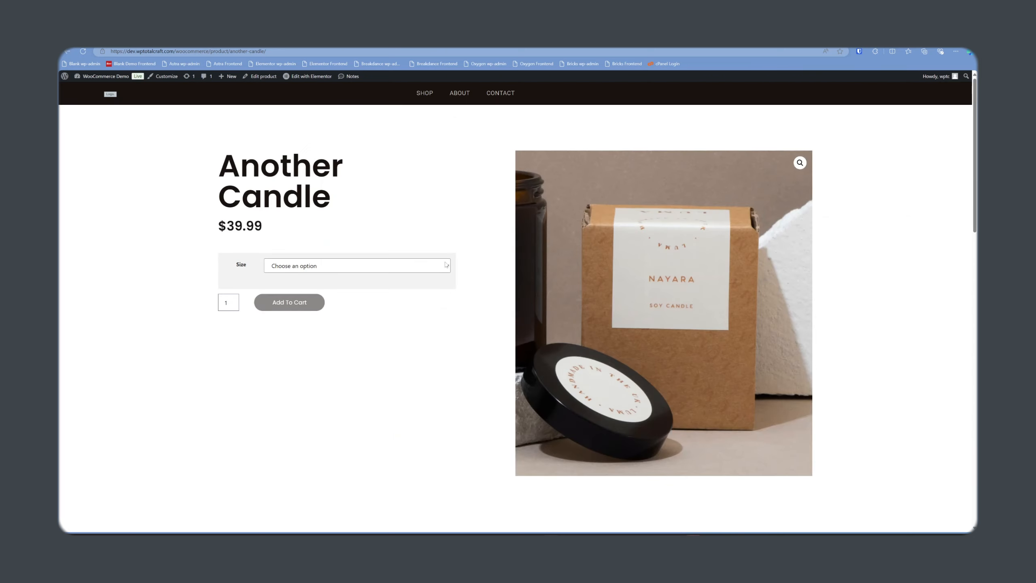
pyautogui.click(393, 265)
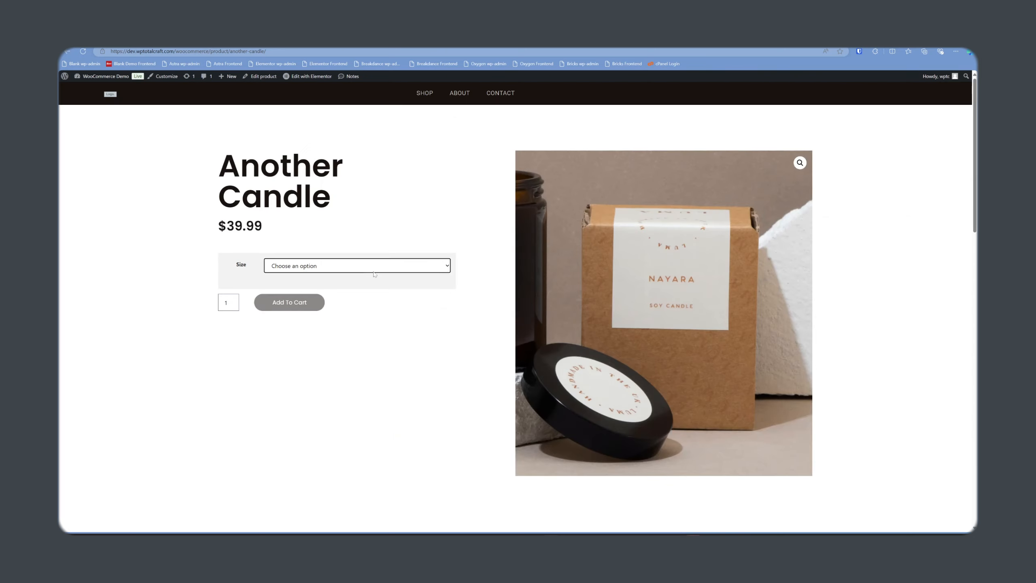
pyautogui.click(375, 268)
pyautogui.click(341, 287)
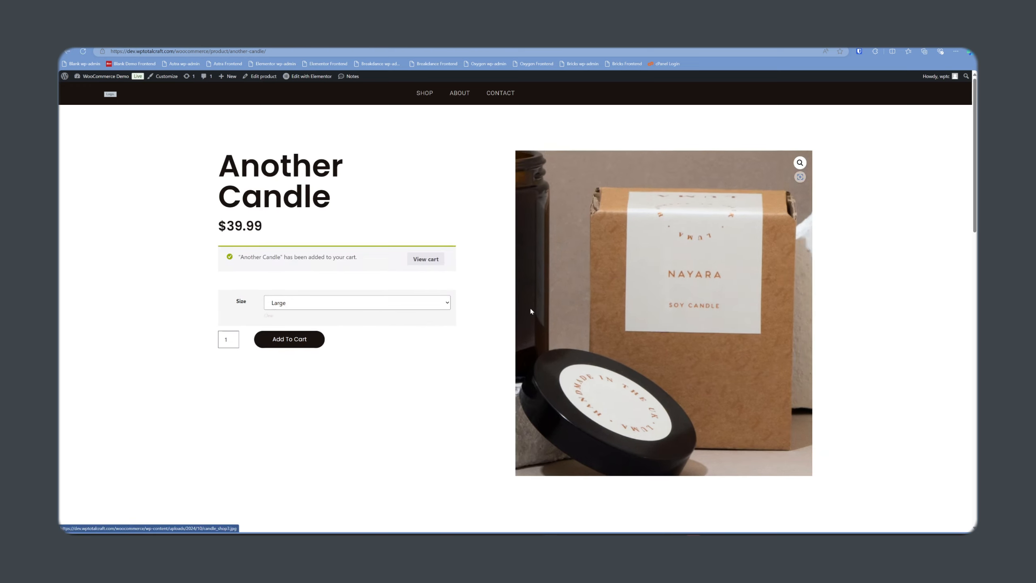
pyautogui.click(414, 260)
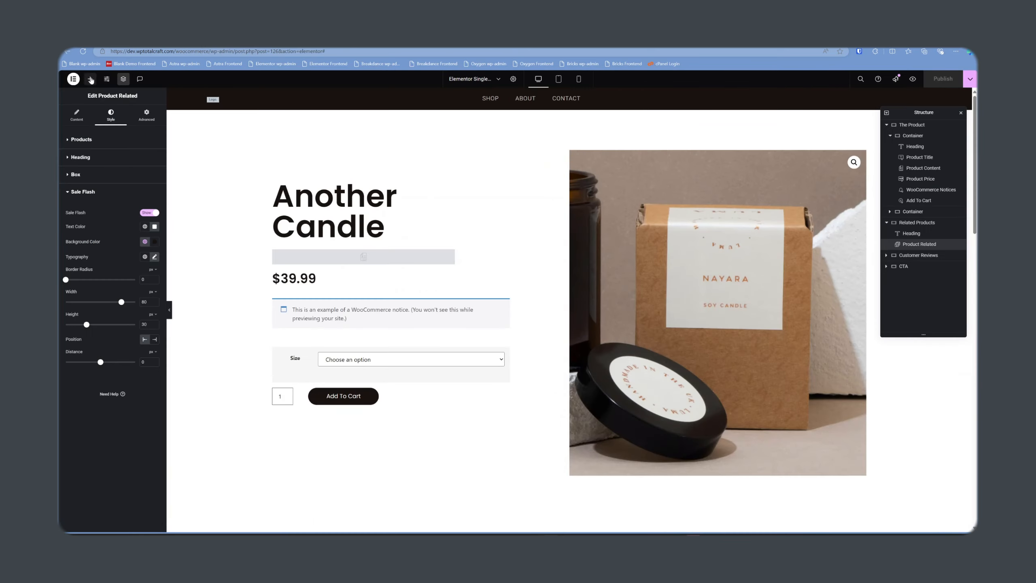
# - Exit the template editor to WordPress and open the Cart page for editing with Elementor
pyautogui.click(73, 79)
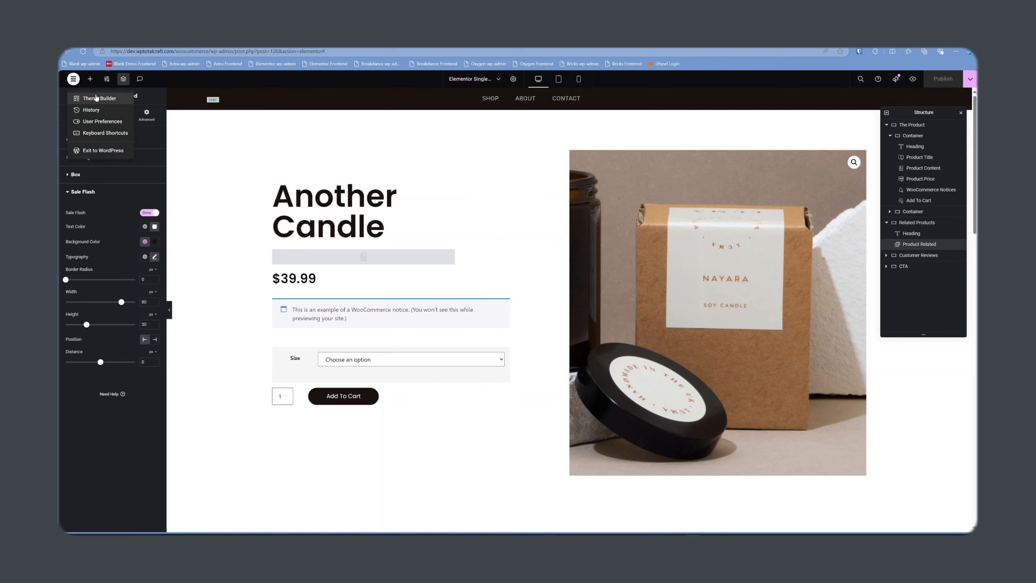
pyautogui.click(102, 150)
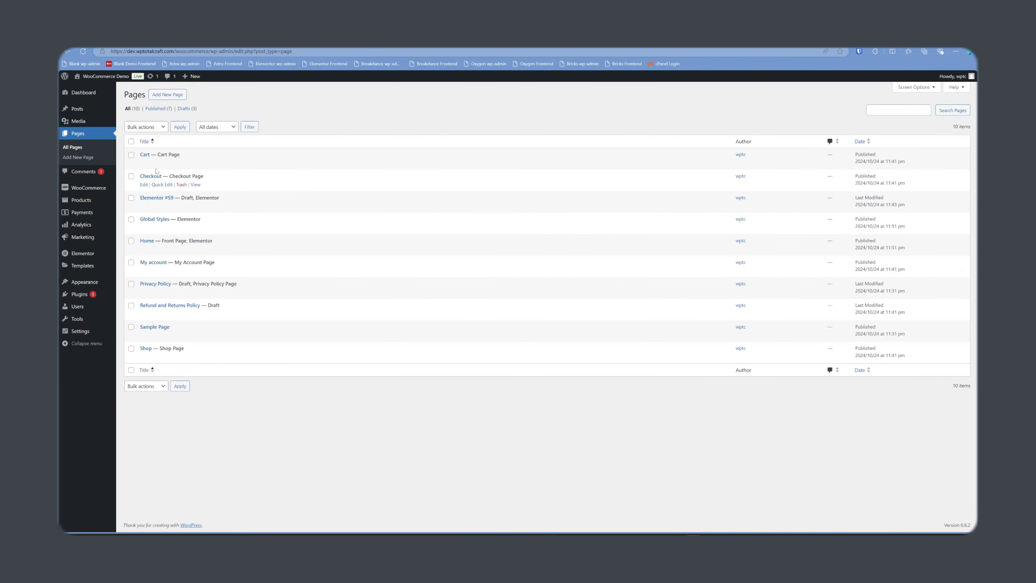
pyautogui.click(145, 162)
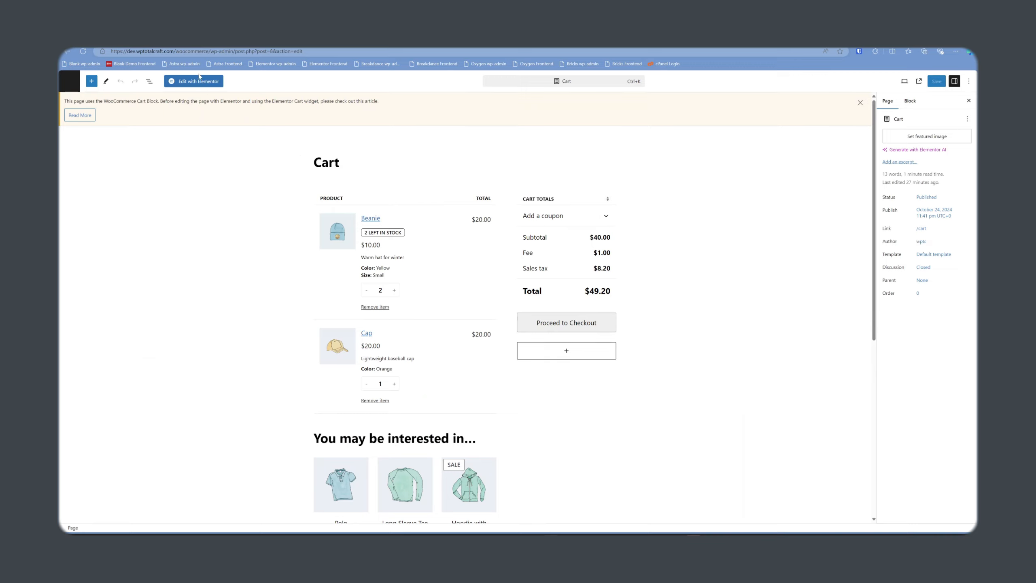
pyautogui.click(199, 81)
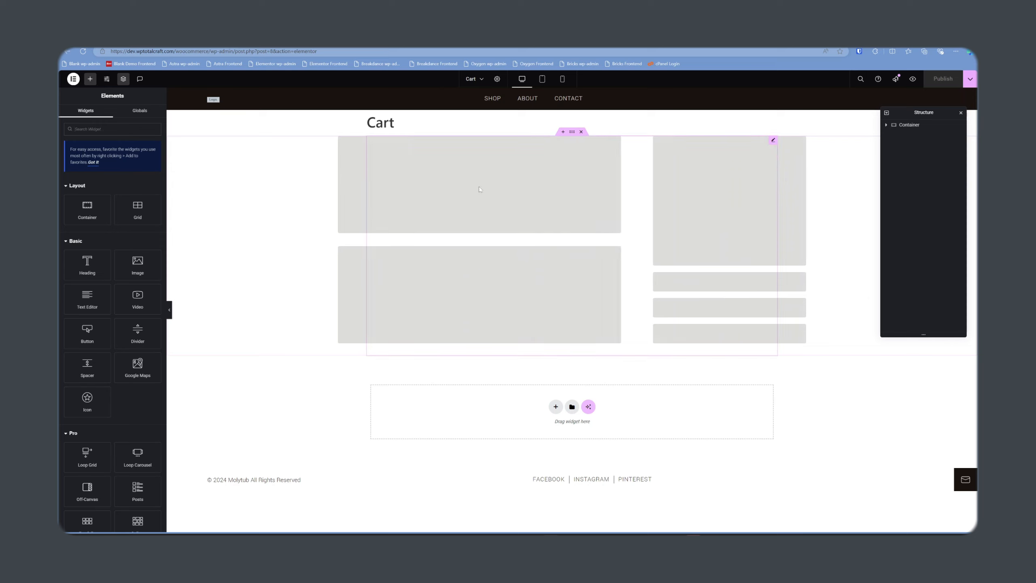
# - Delete the Text Editor widget holding the default WooCommerce cart content from the Cart page's container
pyautogui.click(886, 125)
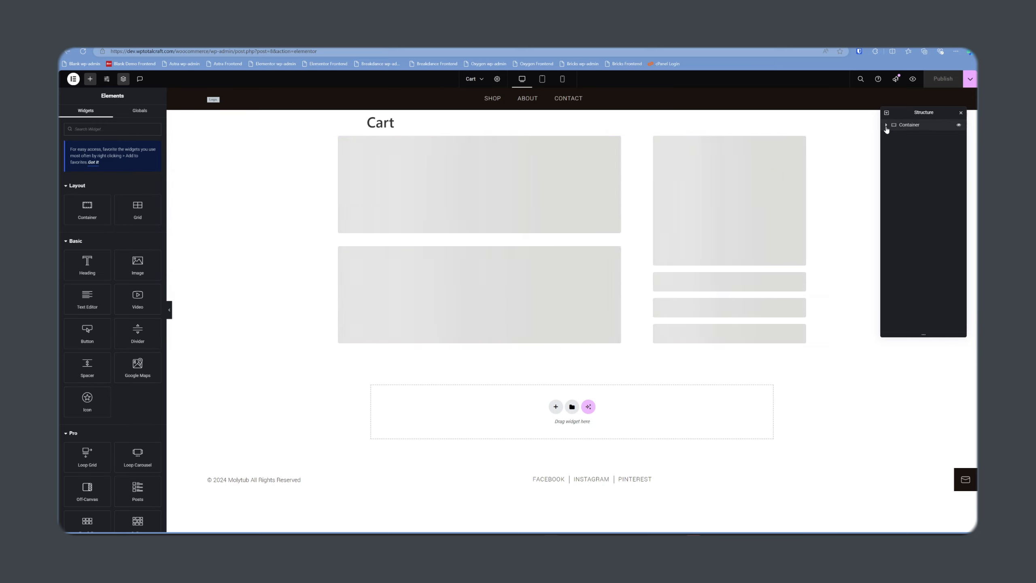
pyautogui.click(905, 138)
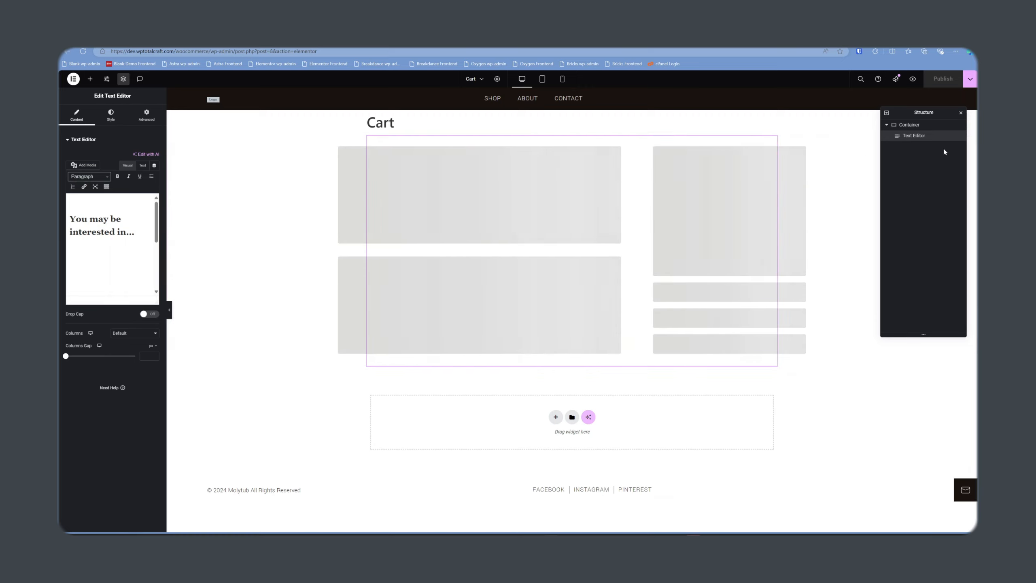
pyautogui.click(923, 125)
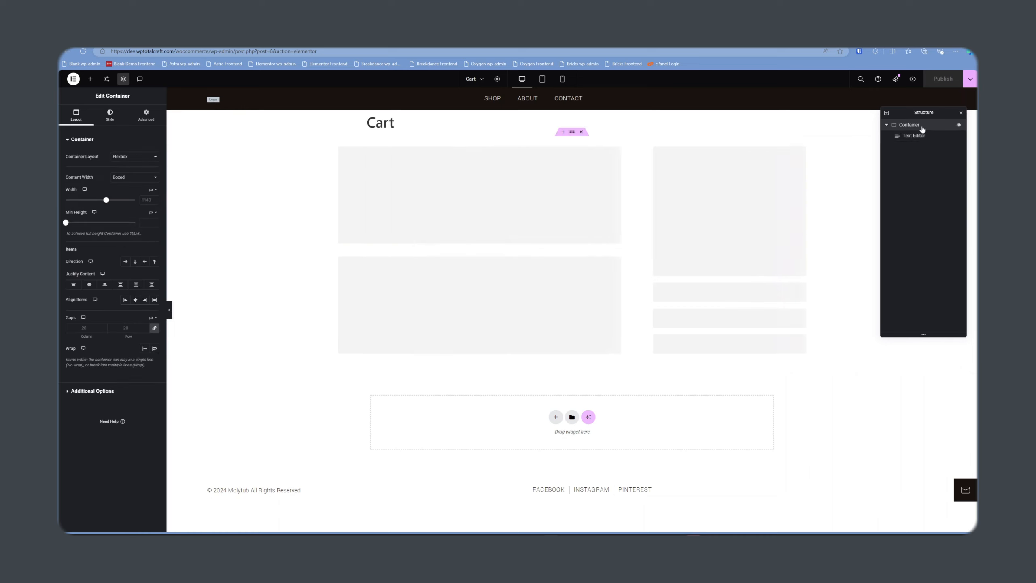
pyautogui.click(931, 141)
pyautogui.rightClick(931, 139)
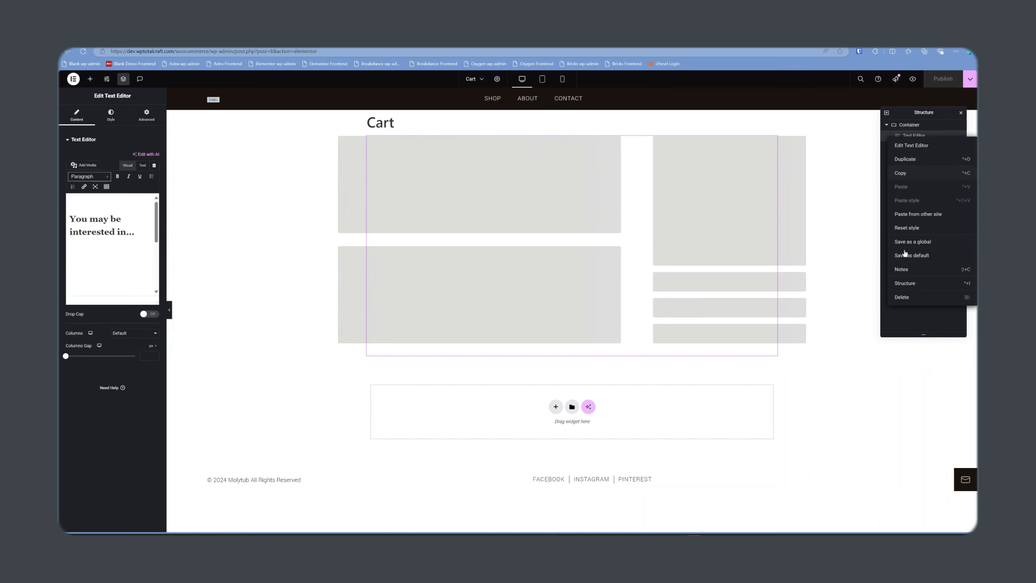
pyautogui.click(903, 301)
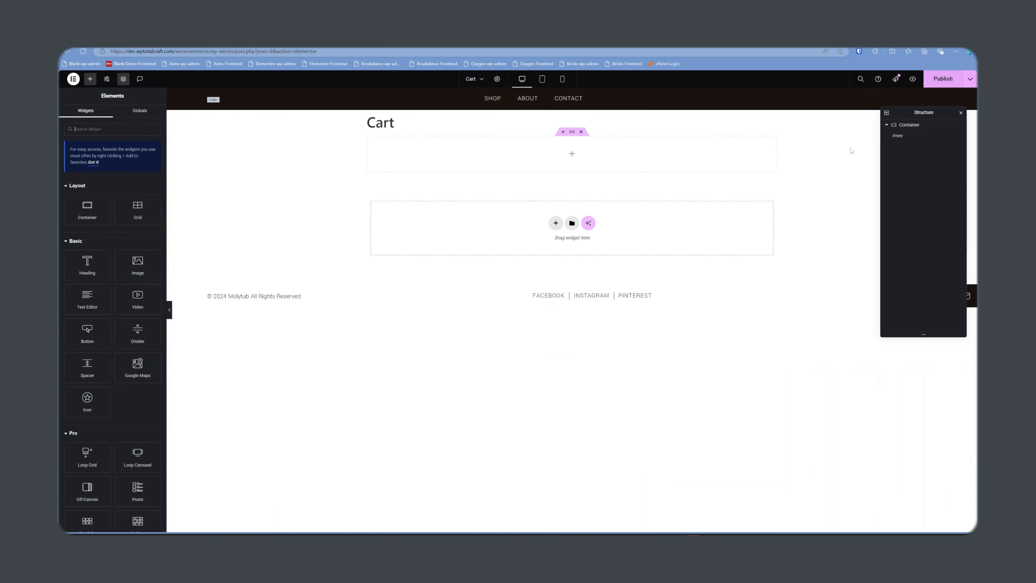
# - Search the template library's block categories and pages for "cart", and close the library
pyautogui.click(572, 223)
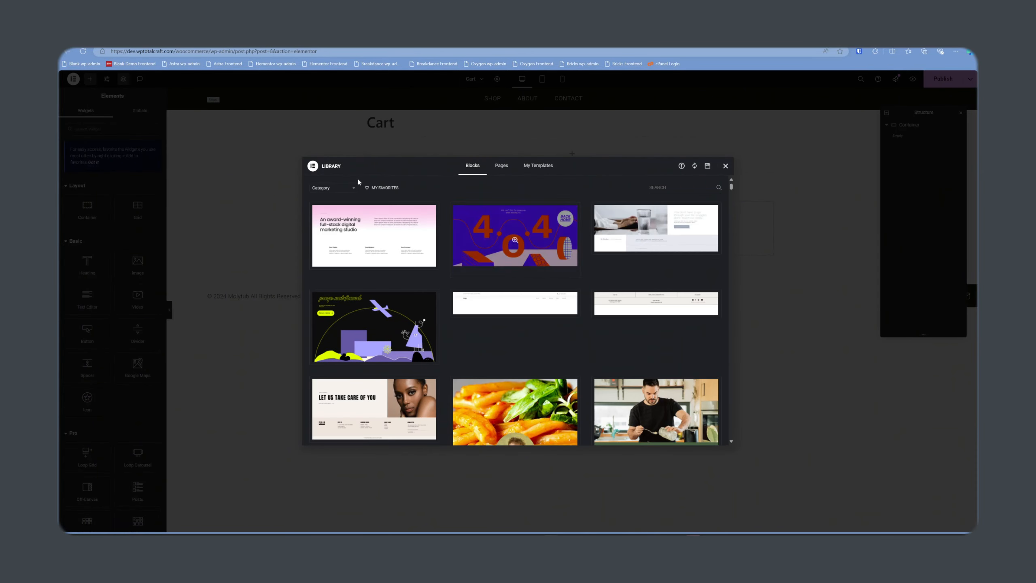
pyautogui.click(333, 188)
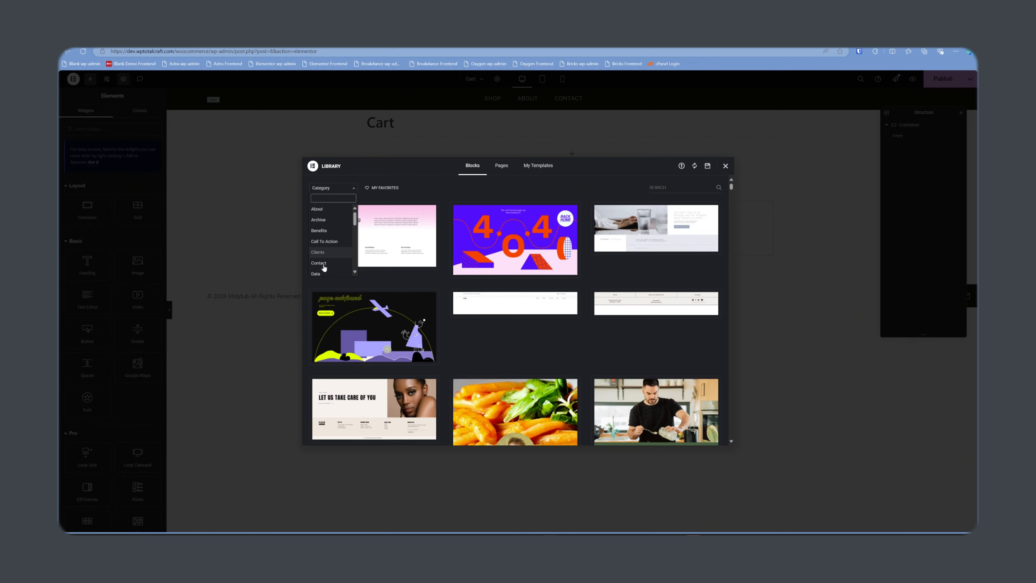
pyautogui.write('cart')
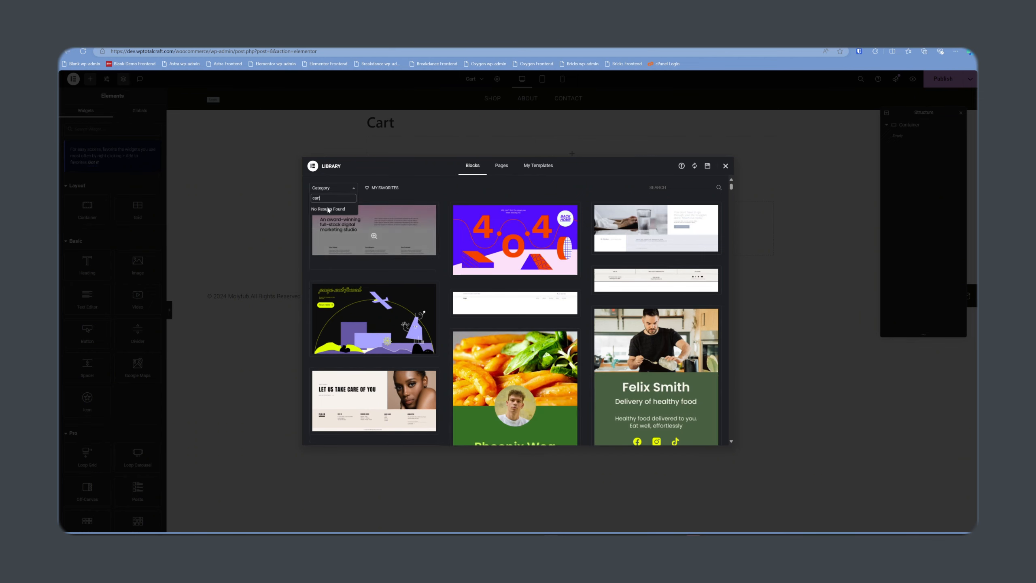
pyautogui.click(502, 165)
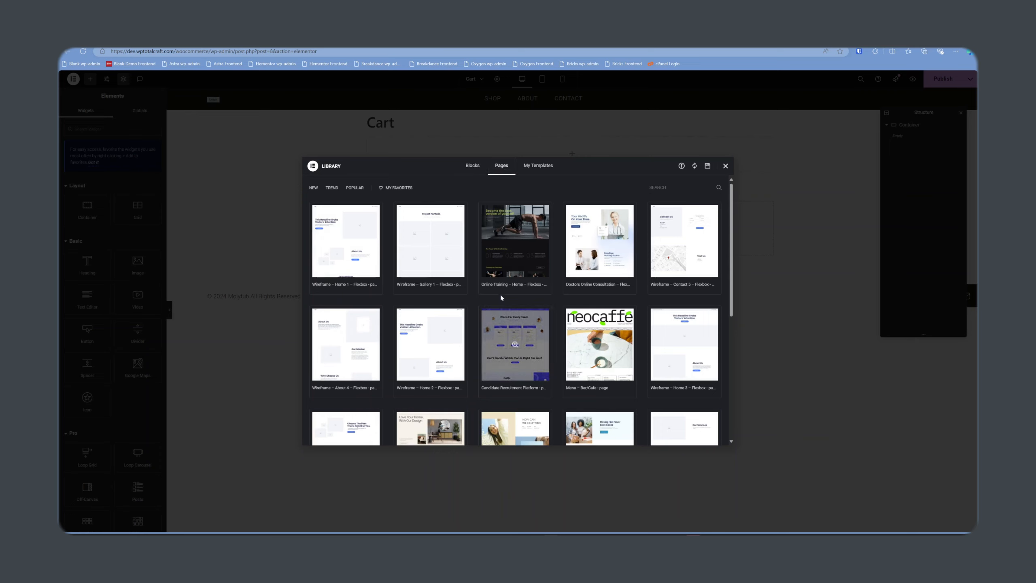
pyautogui.write('cart')
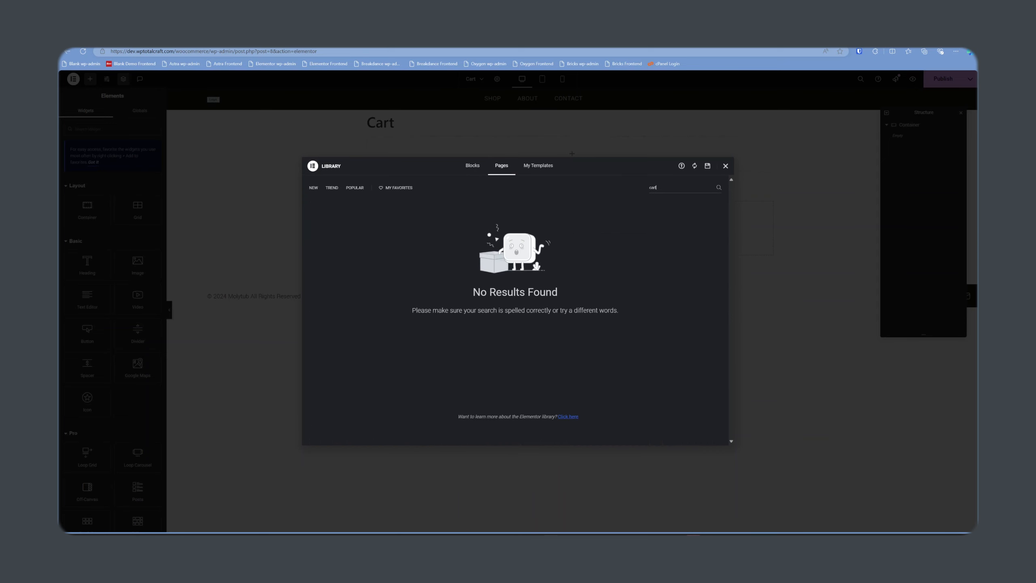
pyautogui.press('BackSpace')
pyautogui.press('BackSpace')
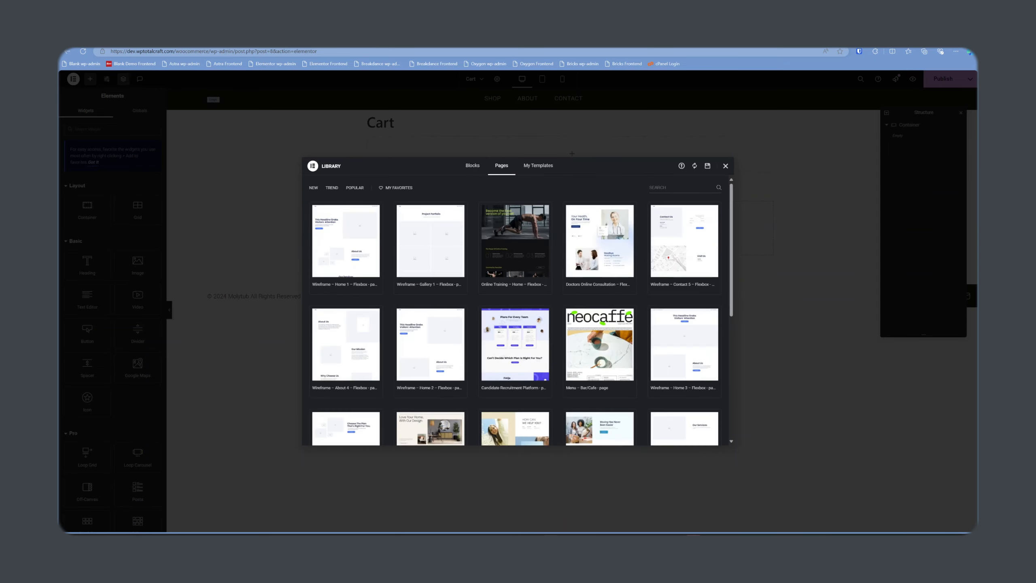
pyautogui.click(725, 167)
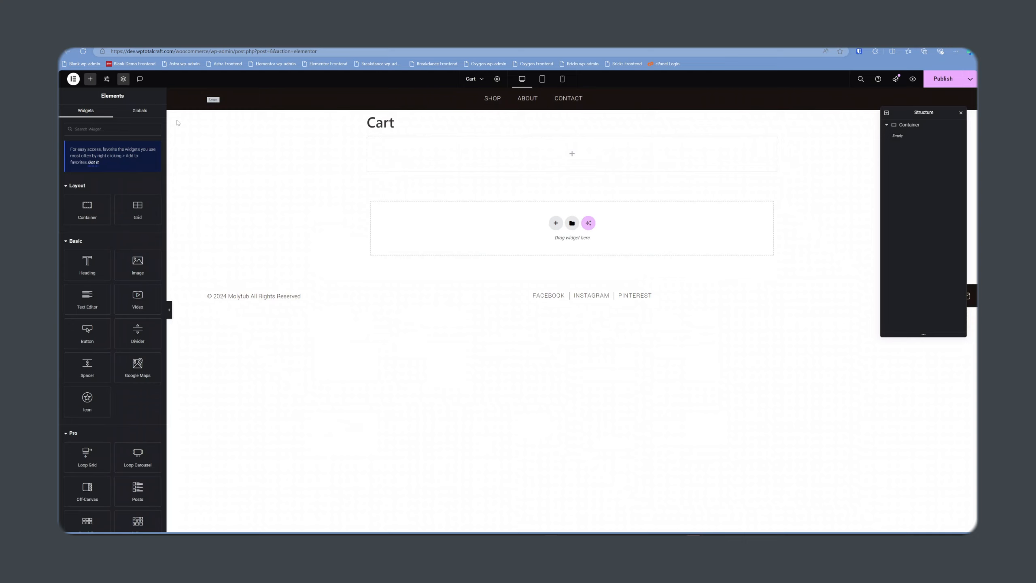
# - Add the Cart widget in a new container below the empty one, and review its Order Summary and Coupon settings
pyautogui.write('cart')
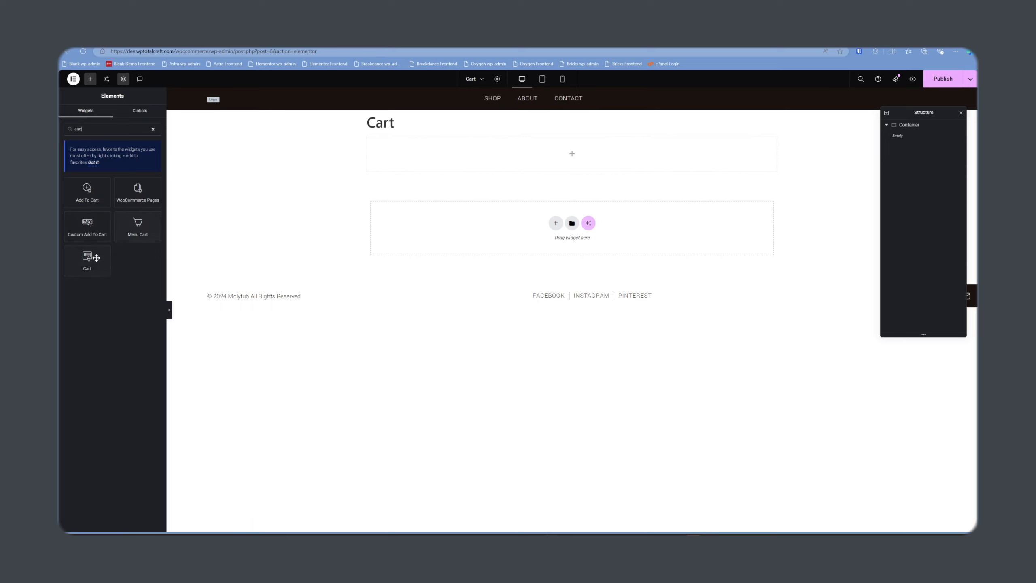
pyautogui.moveTo(88, 264); pyautogui.dragTo(460, 213)
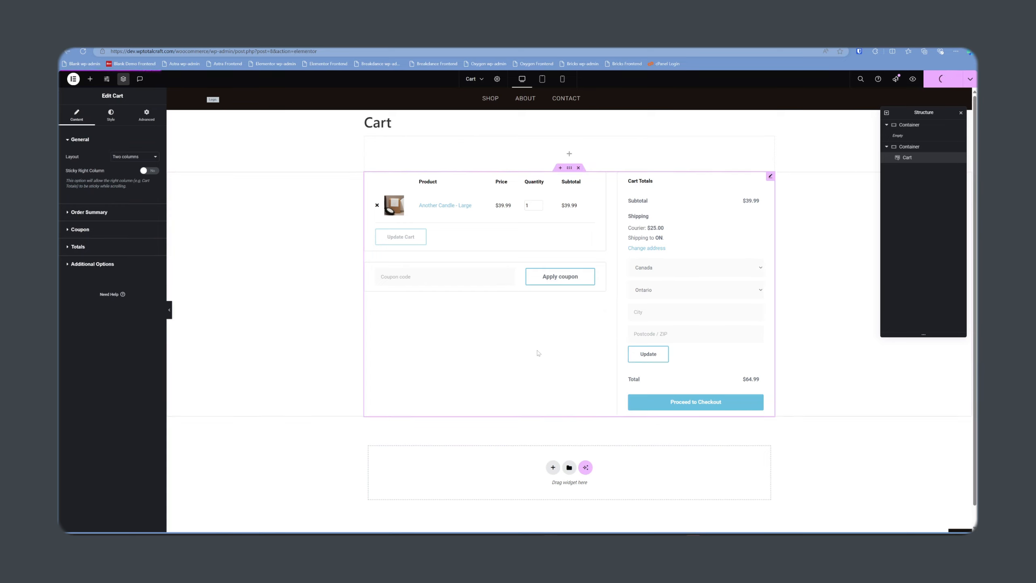
pyautogui.click(99, 212)
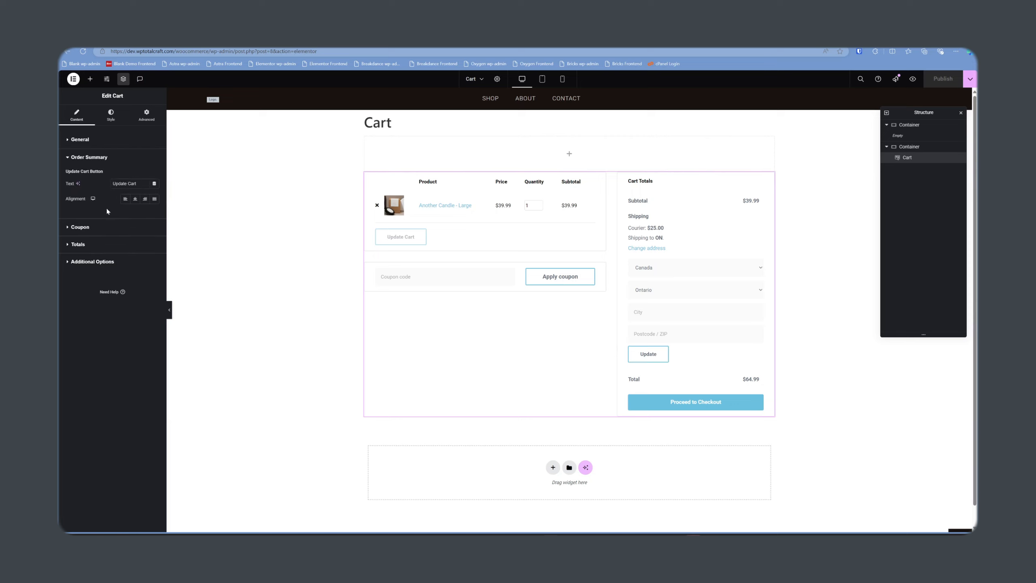
pyautogui.click(80, 227)
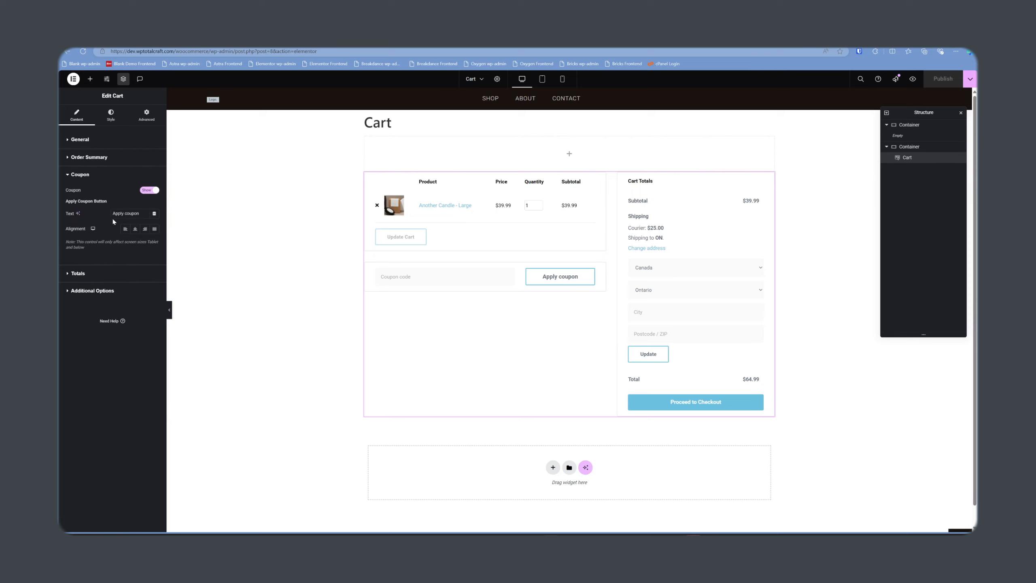
# - Look through the Cart widget's style options and set the checkout button's background to the global Secondary color
pyautogui.click(111, 114)
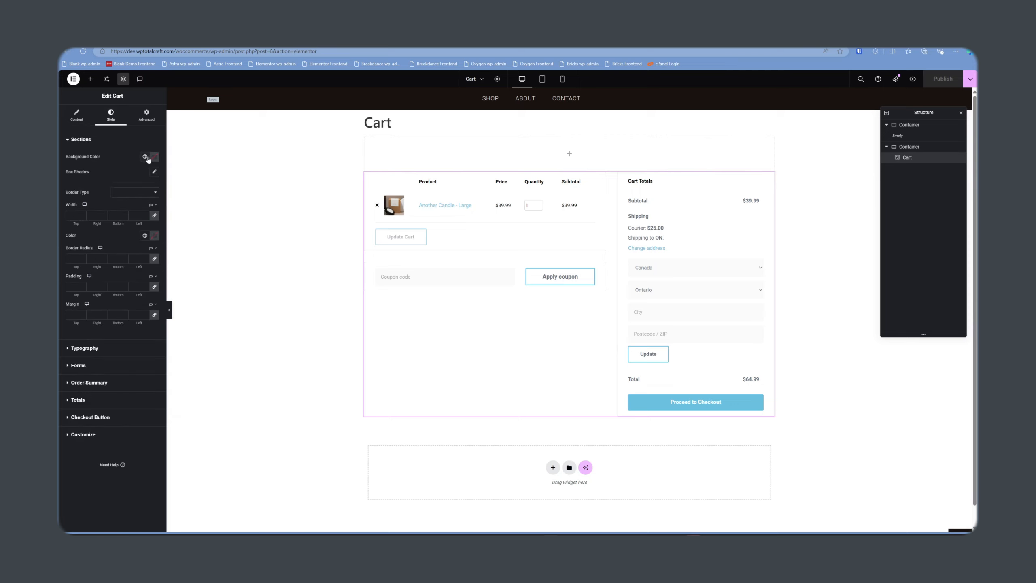
pyautogui.click(89, 351)
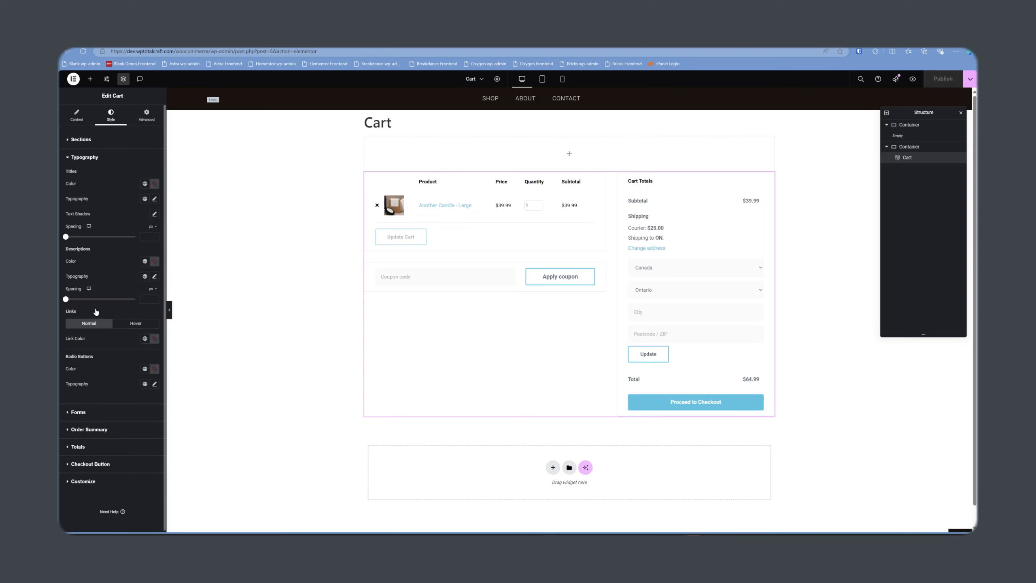
pyautogui.click(77, 412)
pyautogui.scroll(-5, 122, 290)
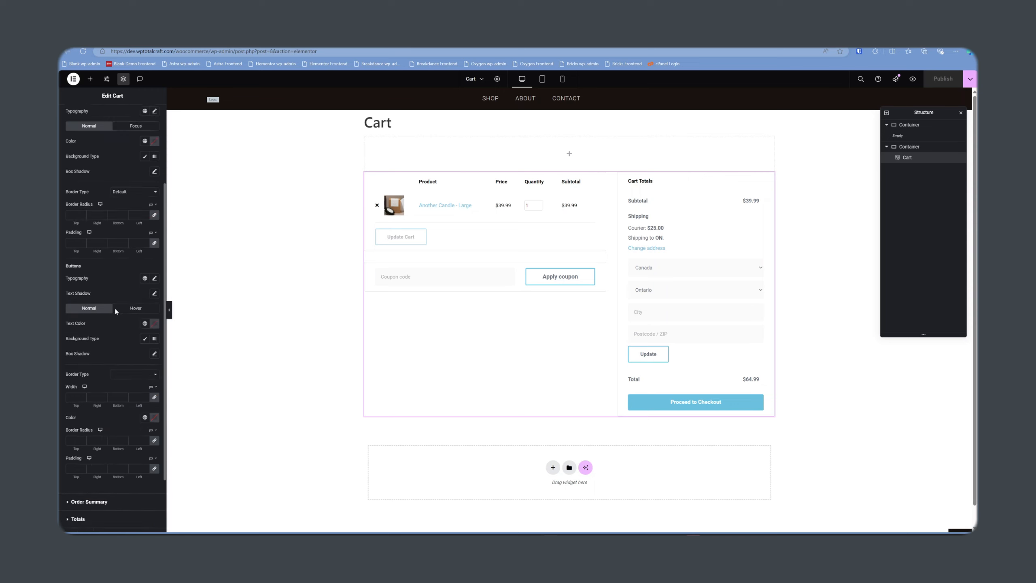
pyautogui.scroll(10, 102, 221)
pyautogui.scroll(-5, 107, 304)
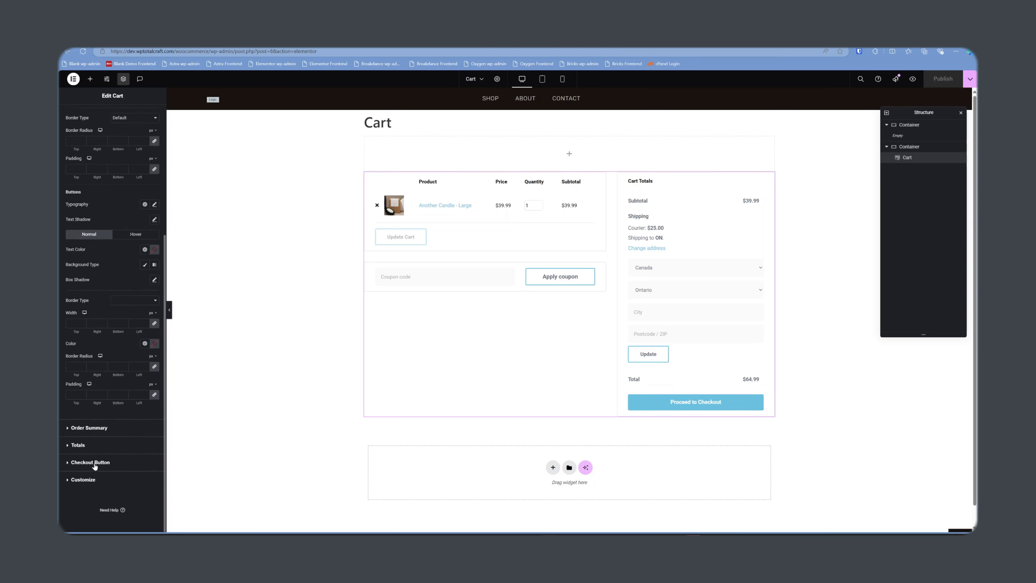
pyautogui.click(94, 464)
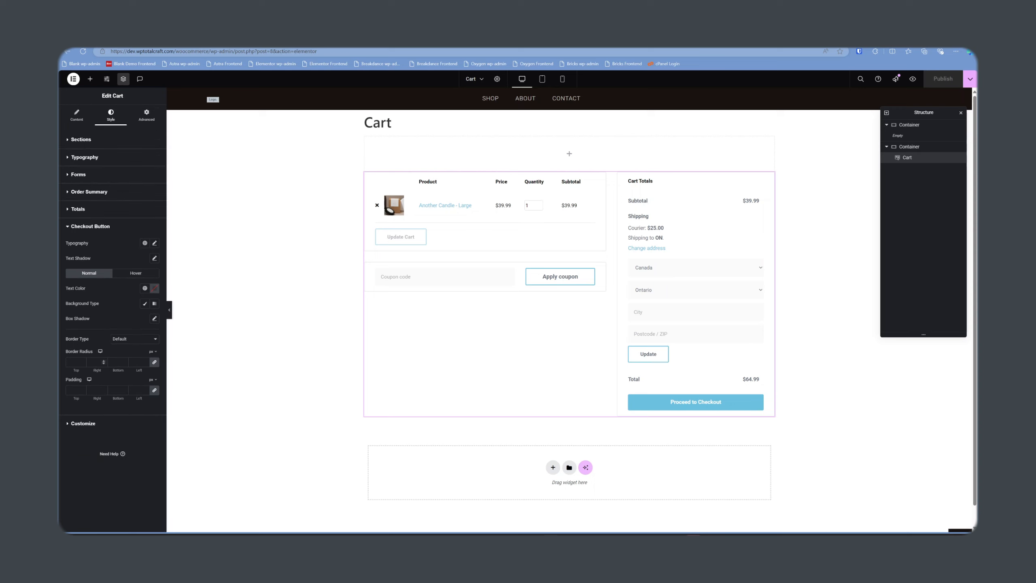
pyautogui.click(144, 304)
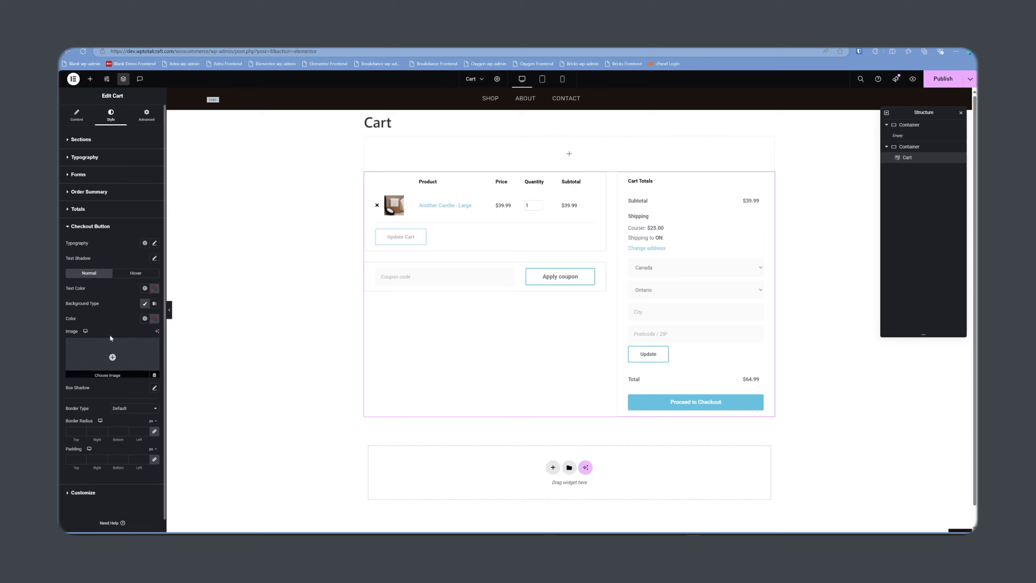
pyautogui.click(145, 319)
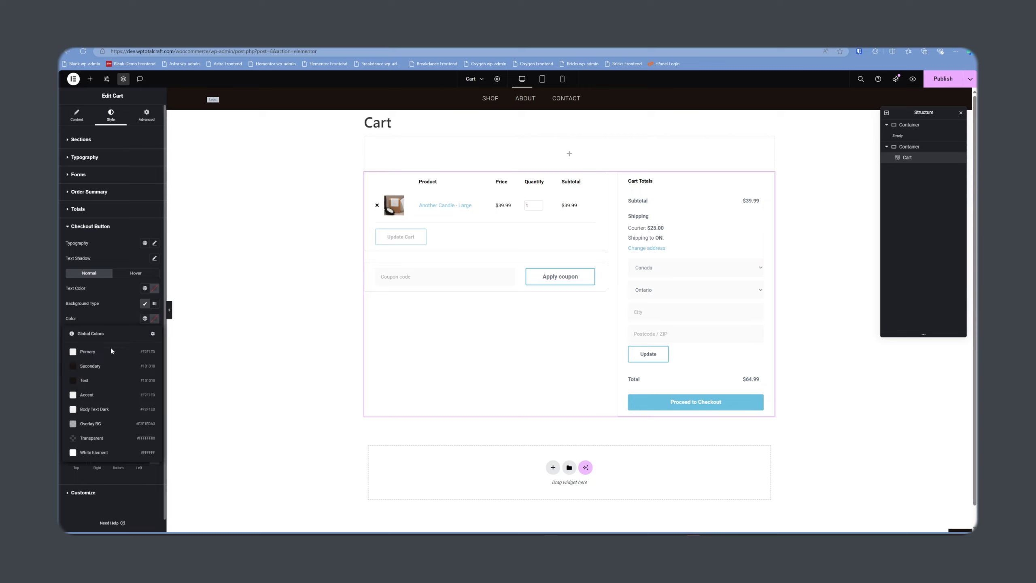
pyautogui.click(98, 369)
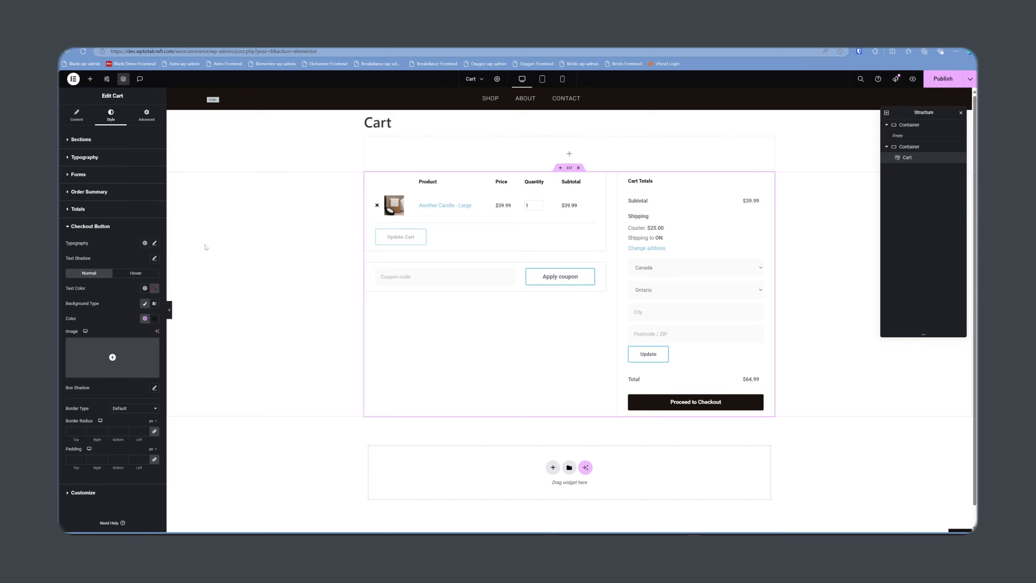
# - Set the Cart widget's title, description, link and radio button typography colors to the global Secondary color
pyautogui.click(79, 208)
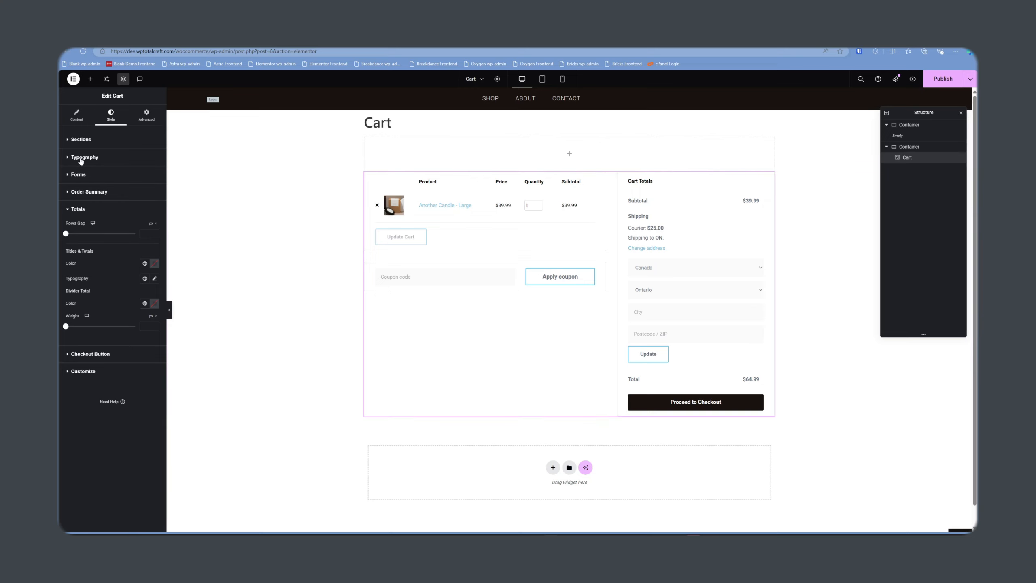
pyautogui.click(152, 159)
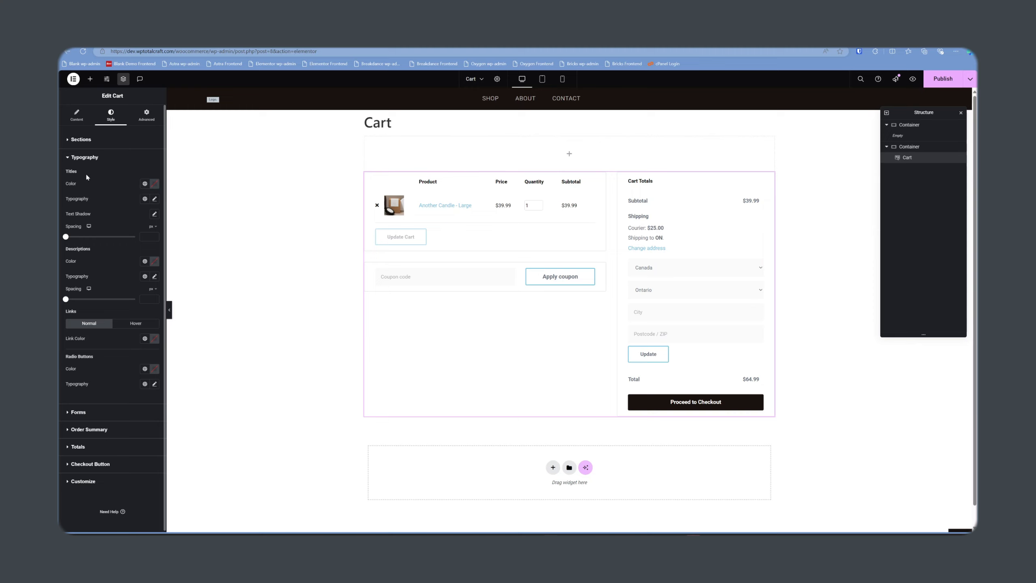
pyautogui.click(145, 183)
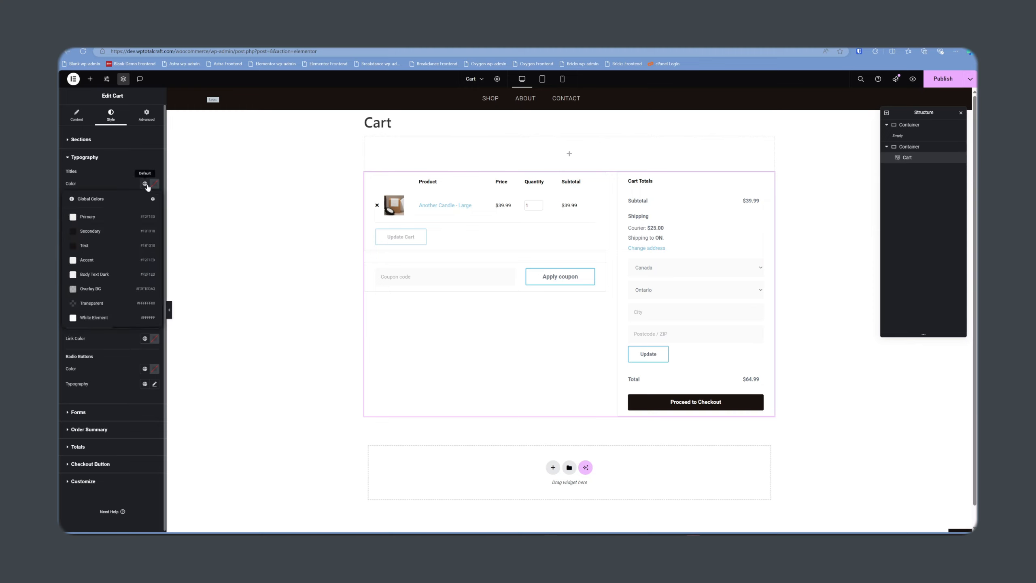
pyautogui.click(99, 239)
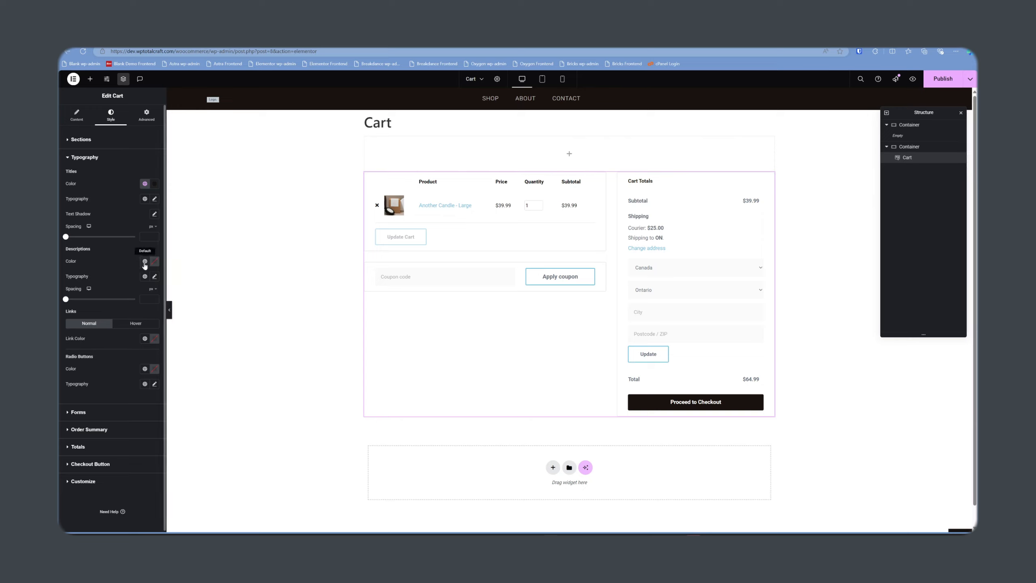
pyautogui.click(145, 262)
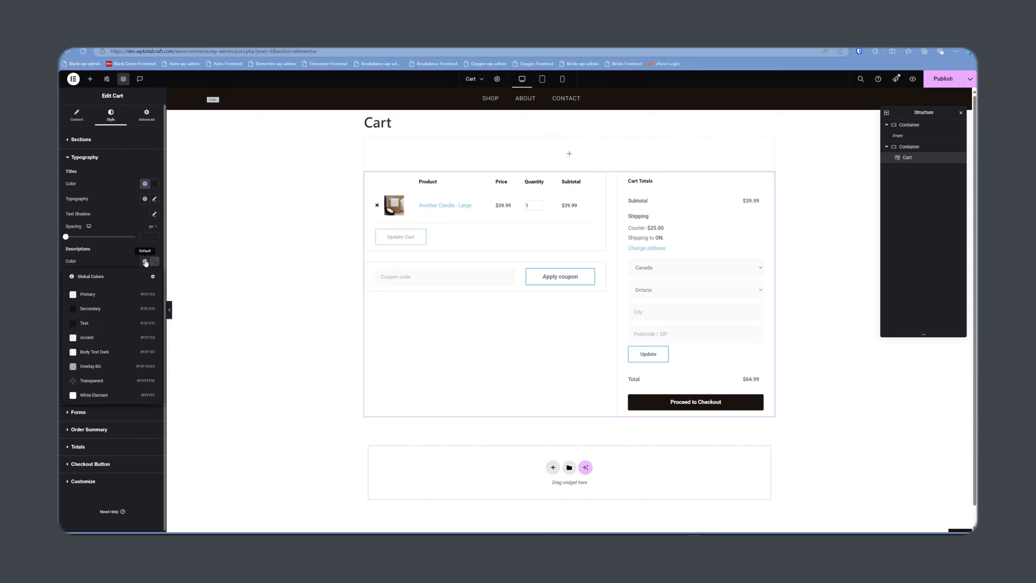
pyautogui.click(93, 313)
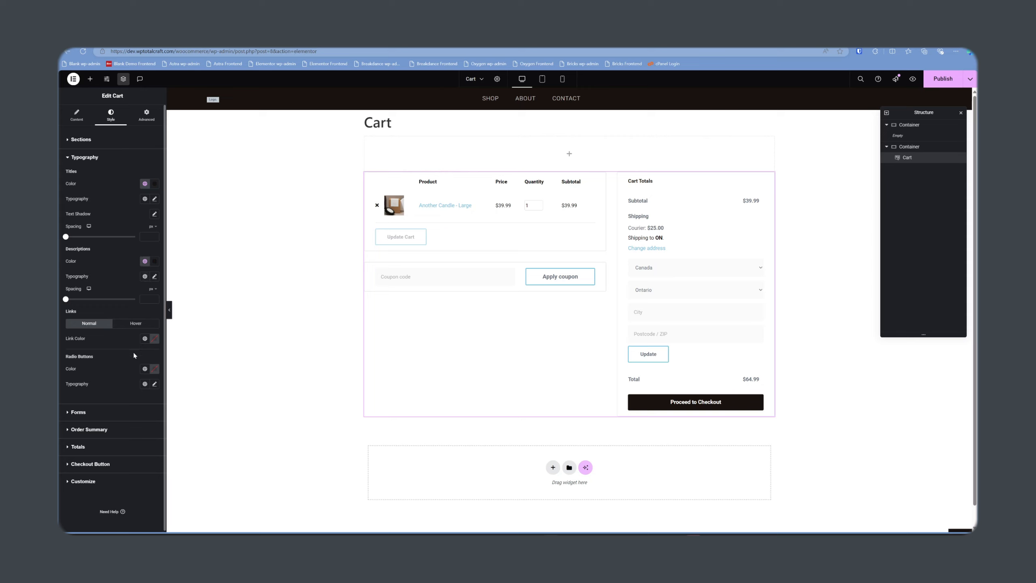
pyautogui.click(144, 339)
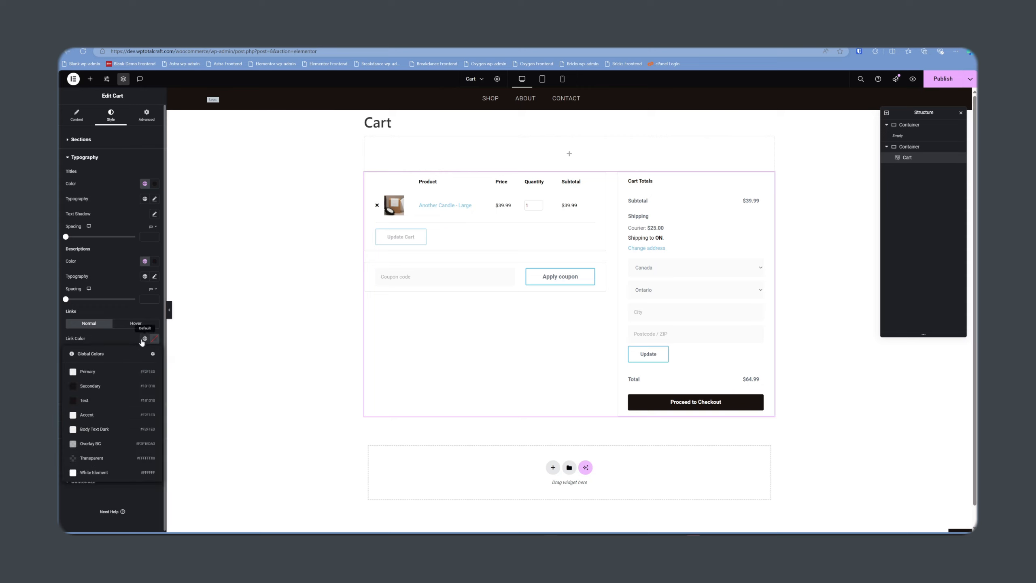
pyautogui.click(86, 387)
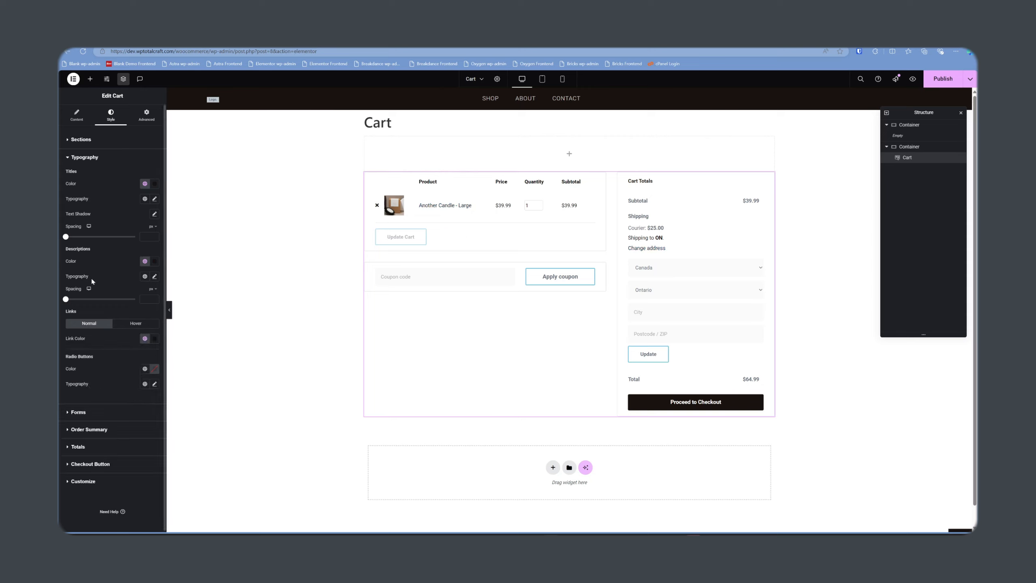
pyautogui.click(145, 369)
pyautogui.click(87, 415)
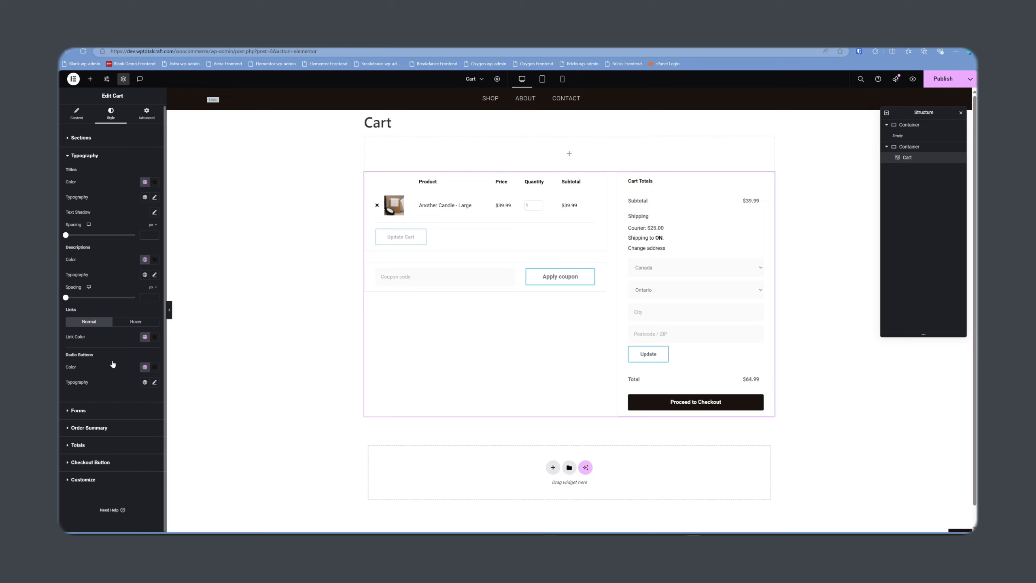
# - Set the text color of the Cart widget's form fields to the global Secondary color
pyautogui.click(102, 410)
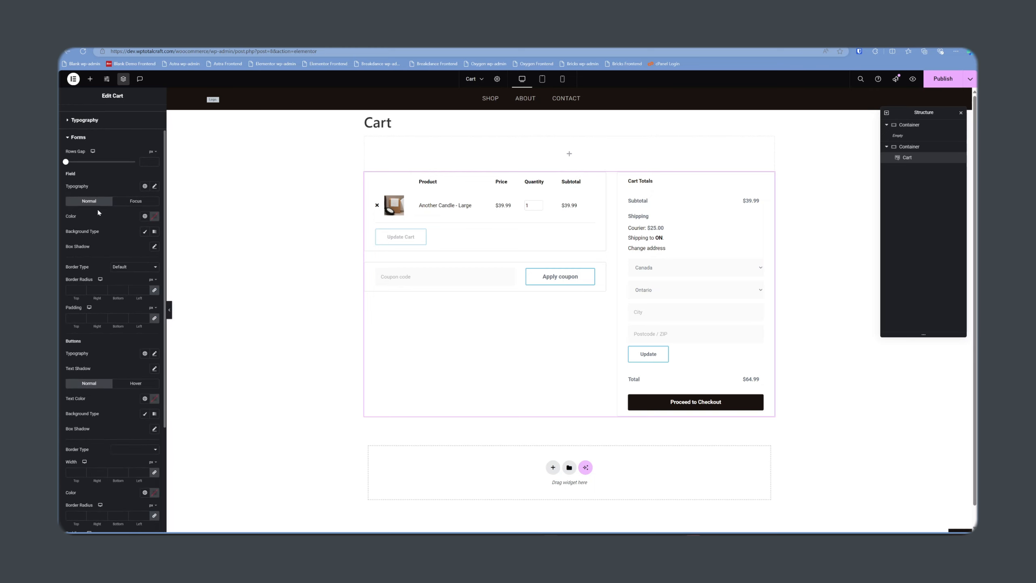
pyautogui.scroll(-1, 114, 204)
pyautogui.scroll(-1, 118, 192)
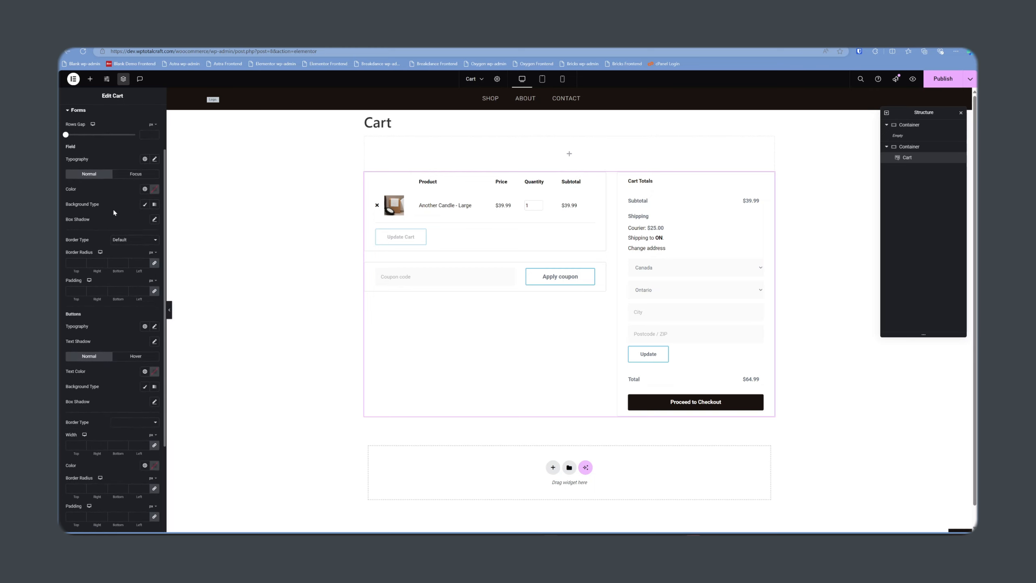
pyautogui.click(145, 157)
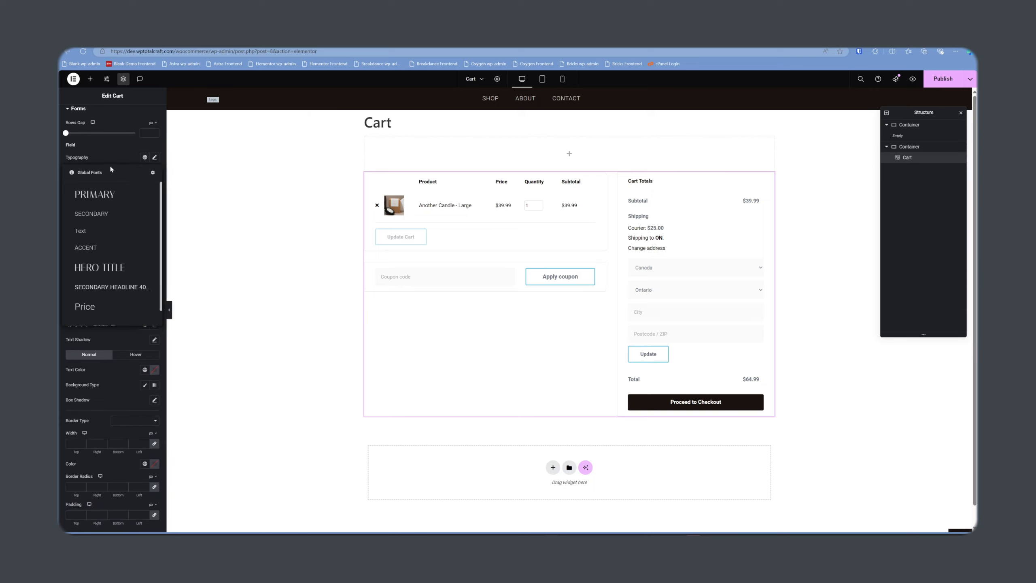
pyautogui.click(145, 157)
pyautogui.click(145, 188)
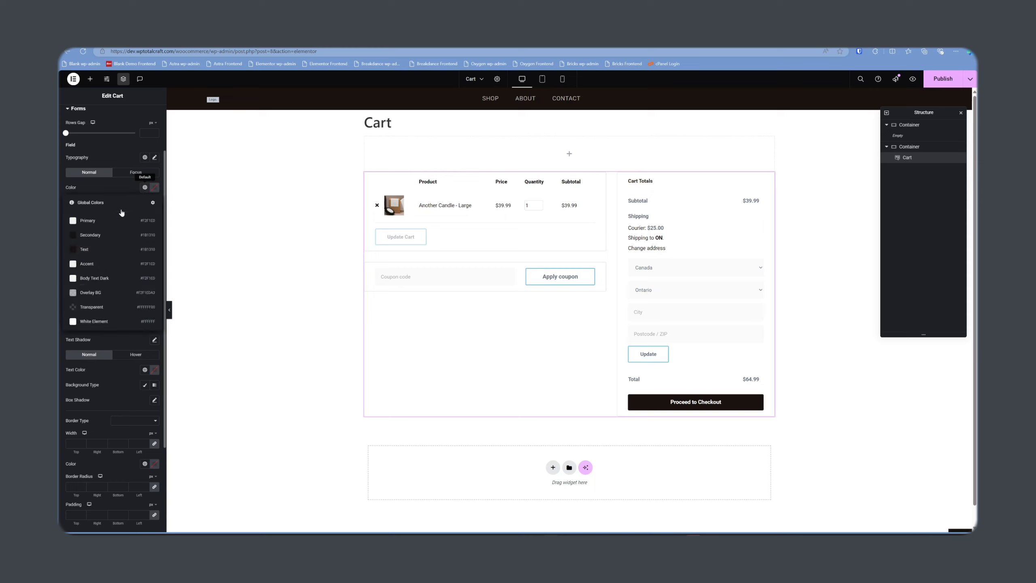
pyautogui.click(95, 237)
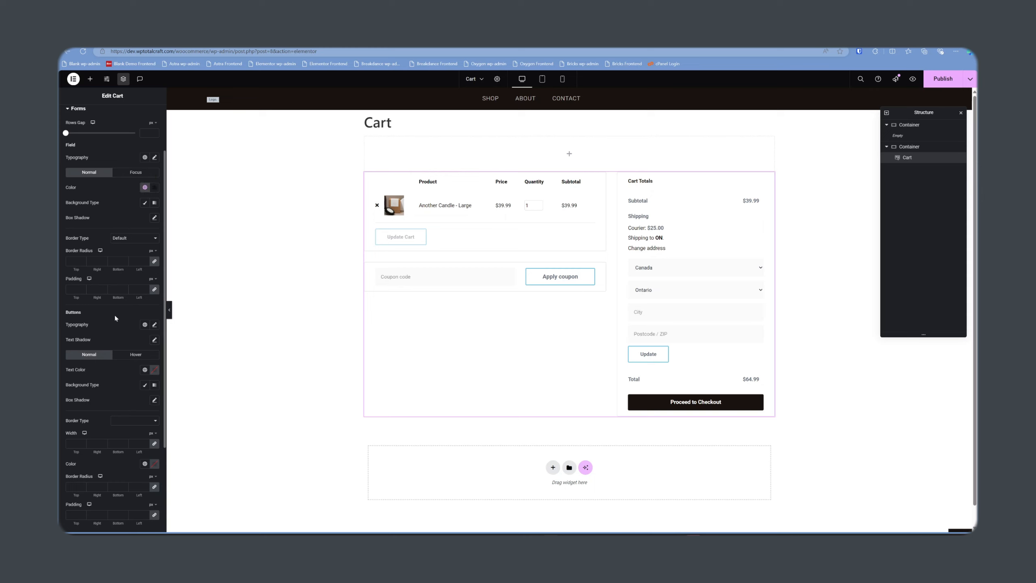
# - Set the border color of the Cart widget's form buttons to the global Secondary color
pyautogui.scroll(-3, 131, 333)
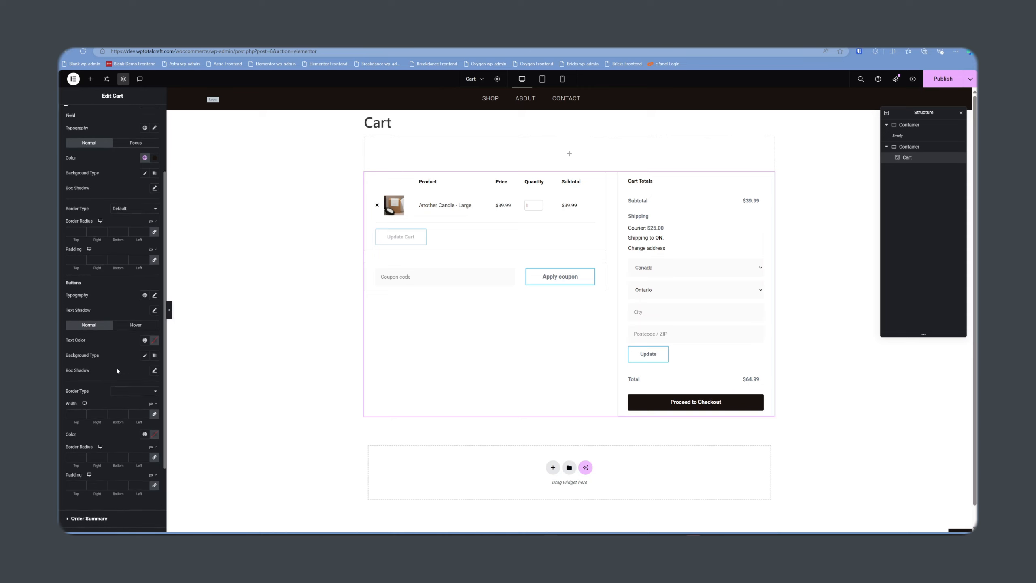
pyautogui.scroll(-1, 117, 363)
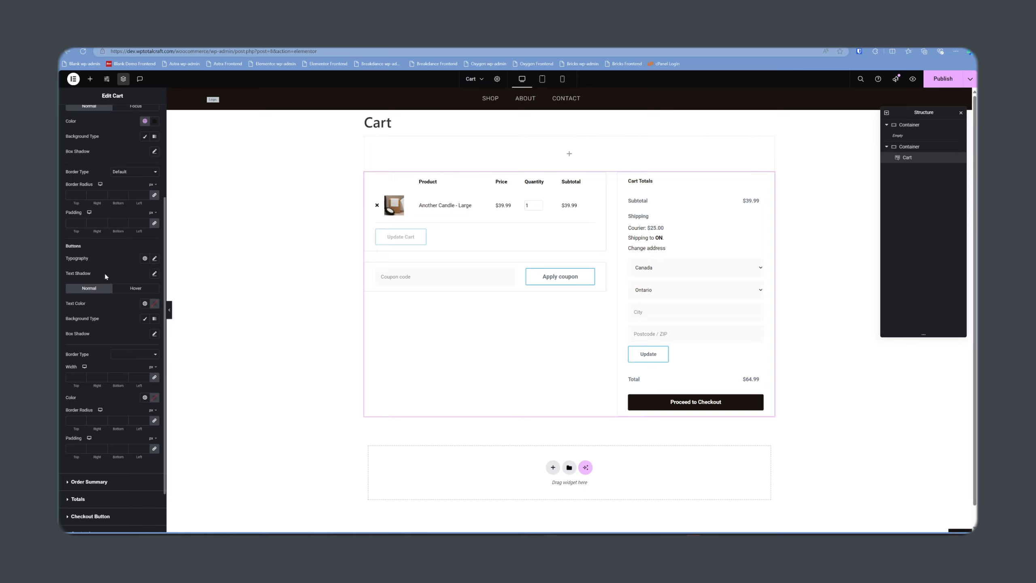
pyautogui.click(145, 397)
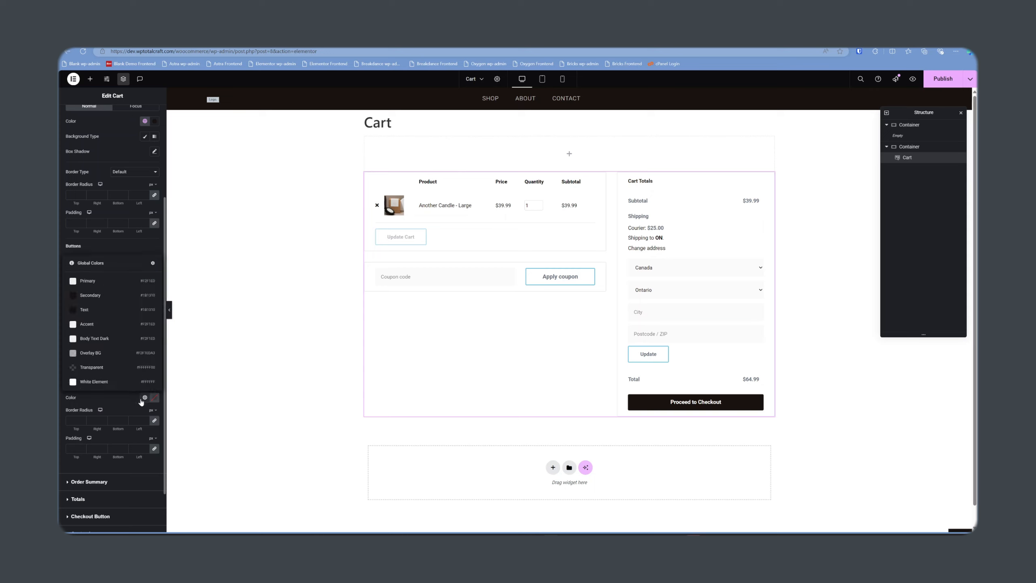
pyautogui.click(93, 295)
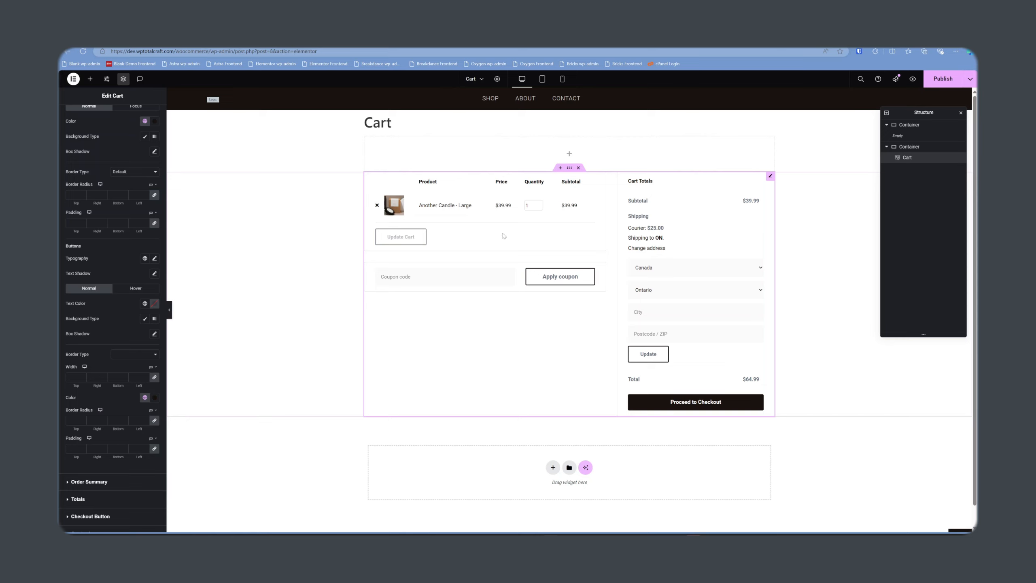
# - Publish the Cart page, view it on the live site and proceed to checkout from there
pyautogui.click(920, 78)
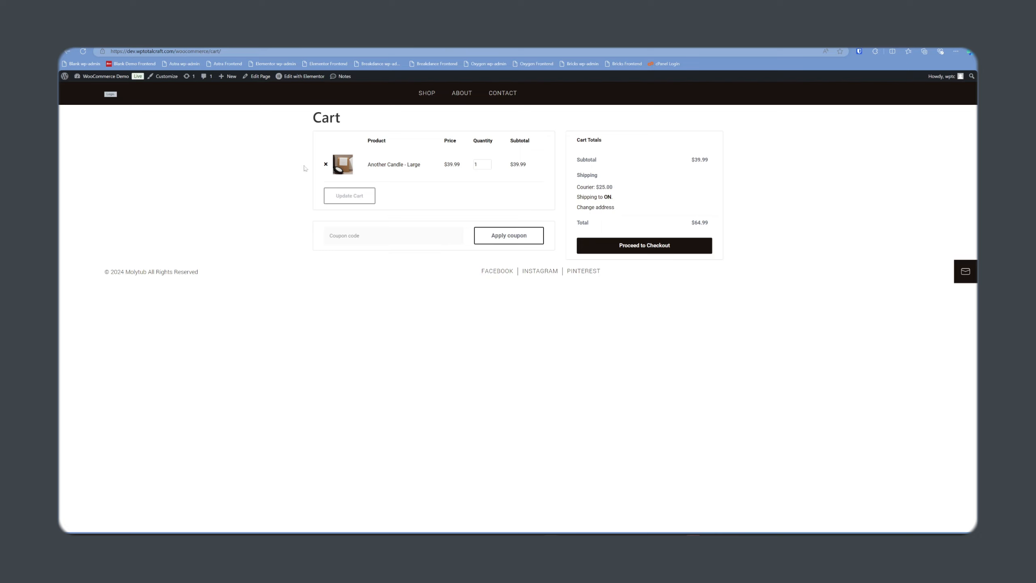
pyautogui.click(654, 247)
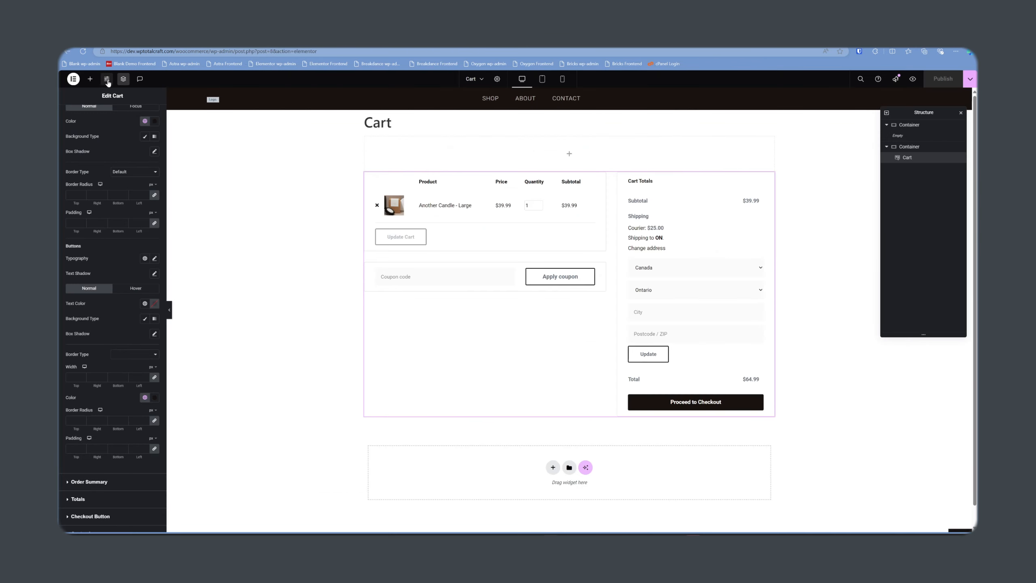
# - Exit the Cart page editor to WordPress and open the Checkout page for editing with Elementor
pyautogui.click(73, 79)
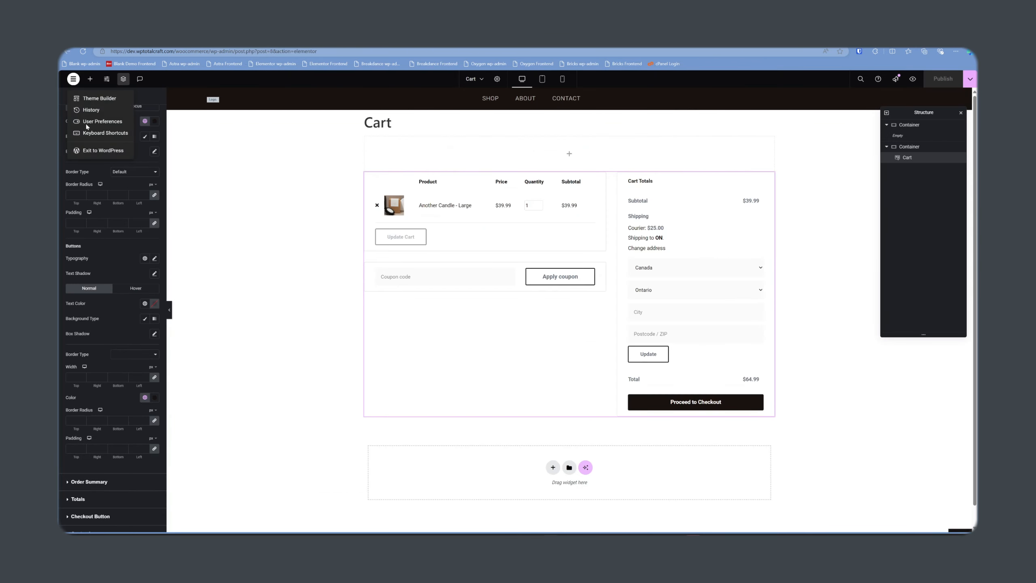
pyautogui.click(91, 151)
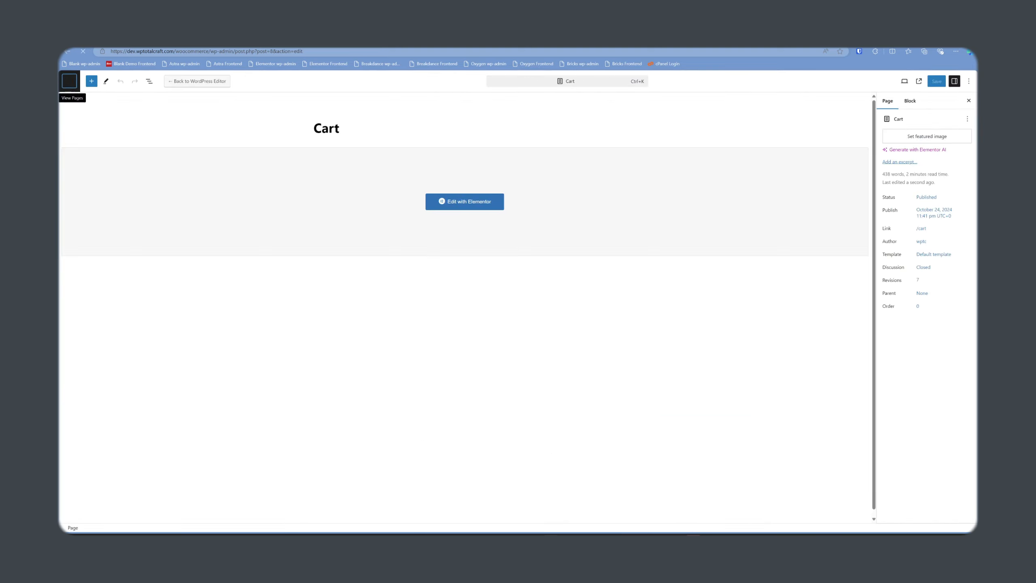
pyautogui.click(69, 81)
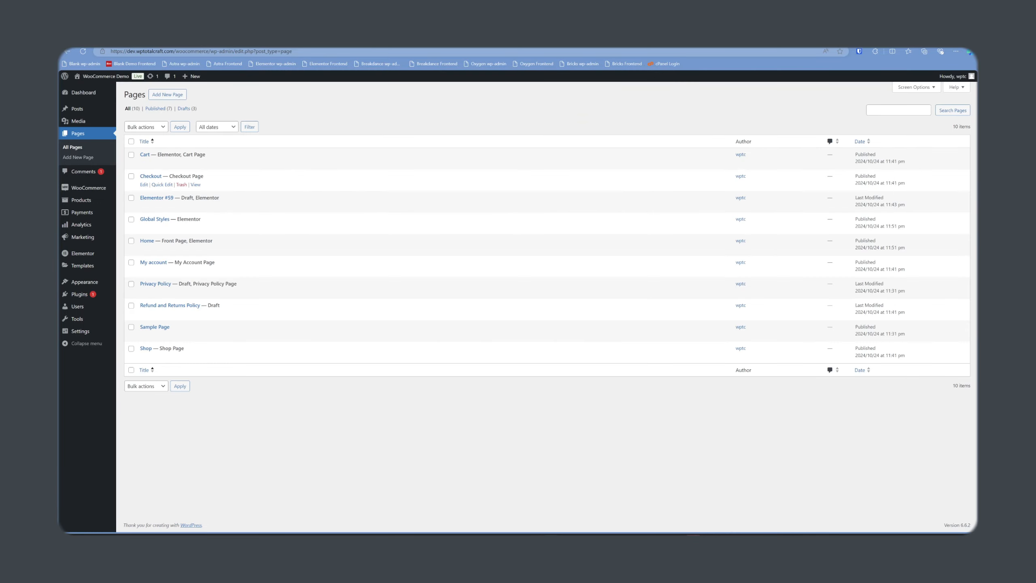
pyautogui.click(144, 185)
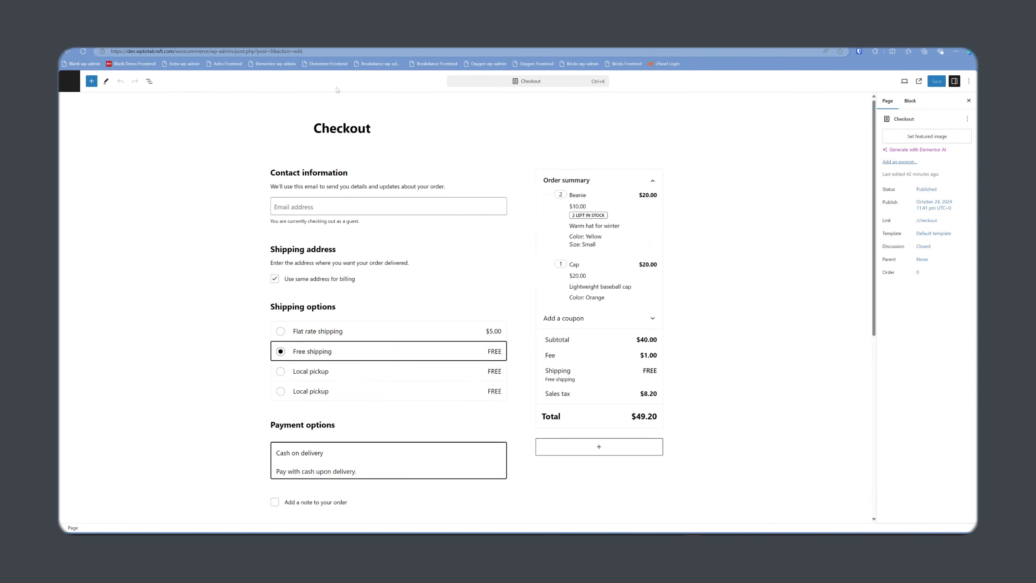
pyautogui.click(199, 82)
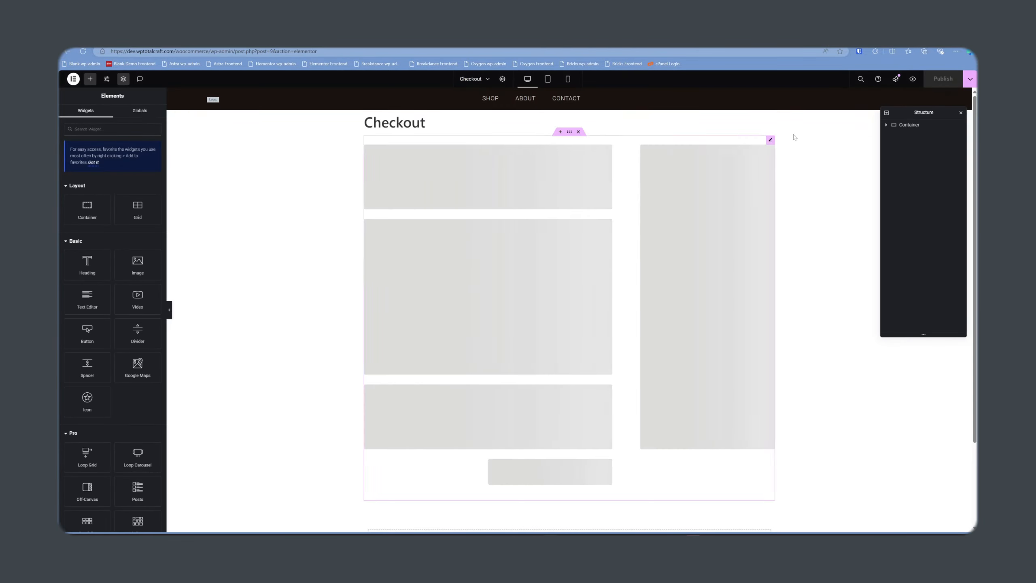
# - Delete the Text Editor widget from the Checkout page's container and add the Checkout widget in its place
pyautogui.click(683, 225)
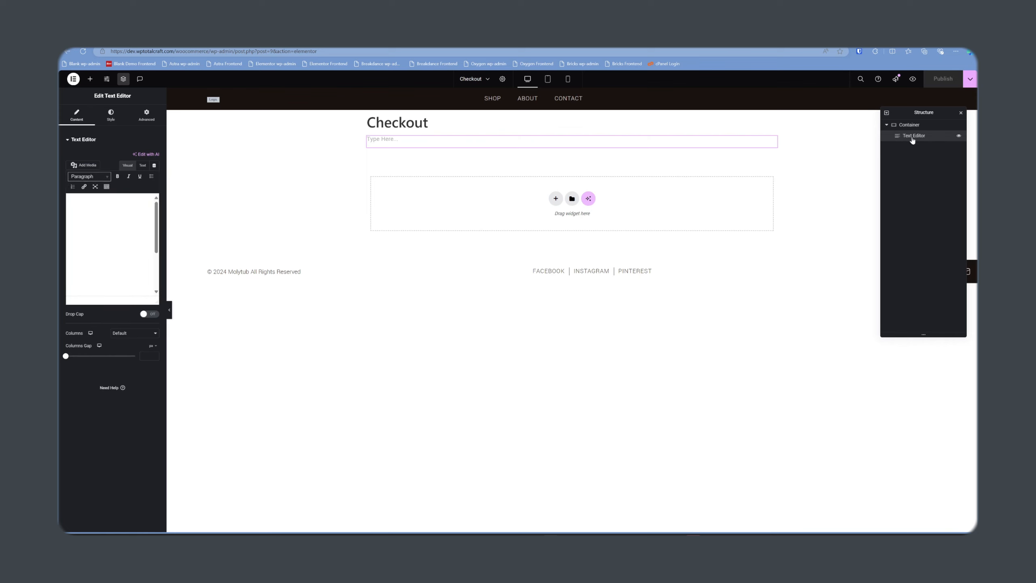
pyautogui.rightClick(920, 137)
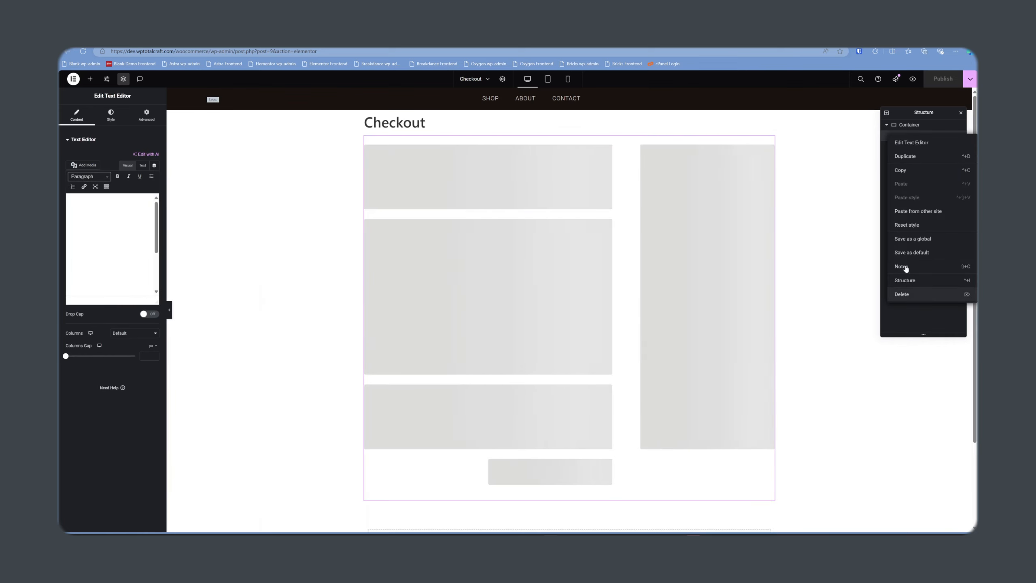
pyautogui.click(903, 295)
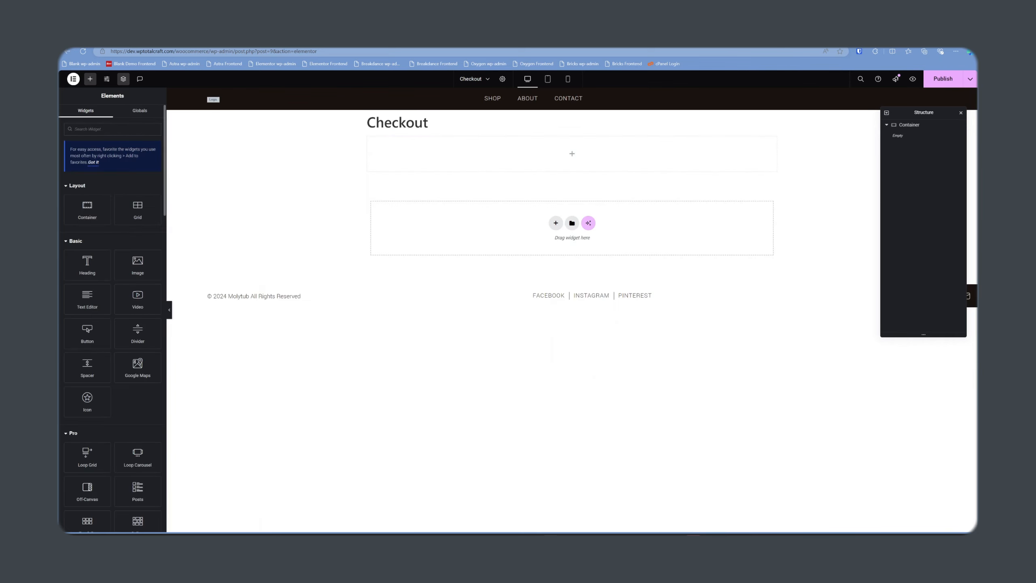
pyautogui.write('chec')
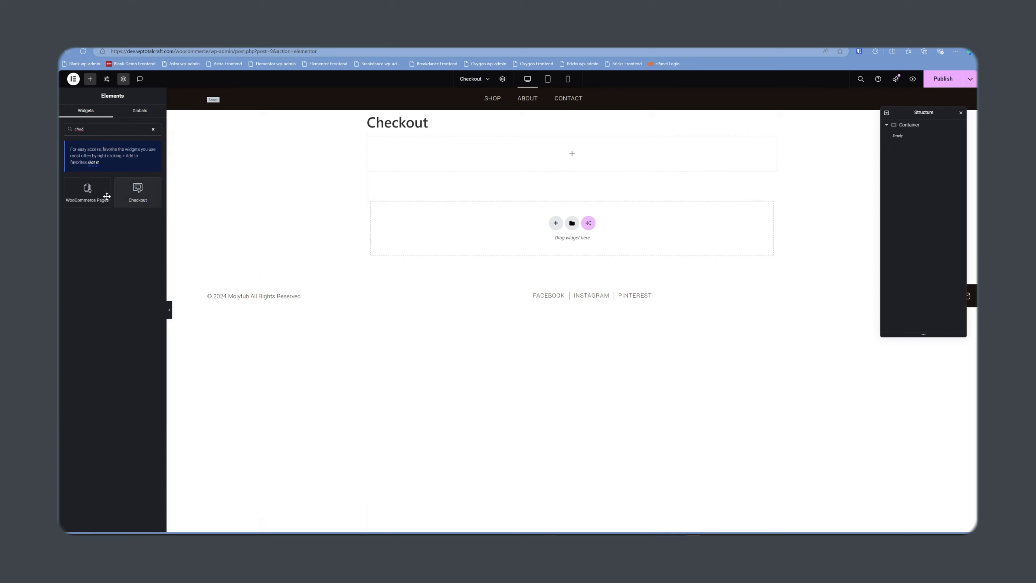
pyautogui.moveTo(137, 190); pyautogui.dragTo(519, 161)
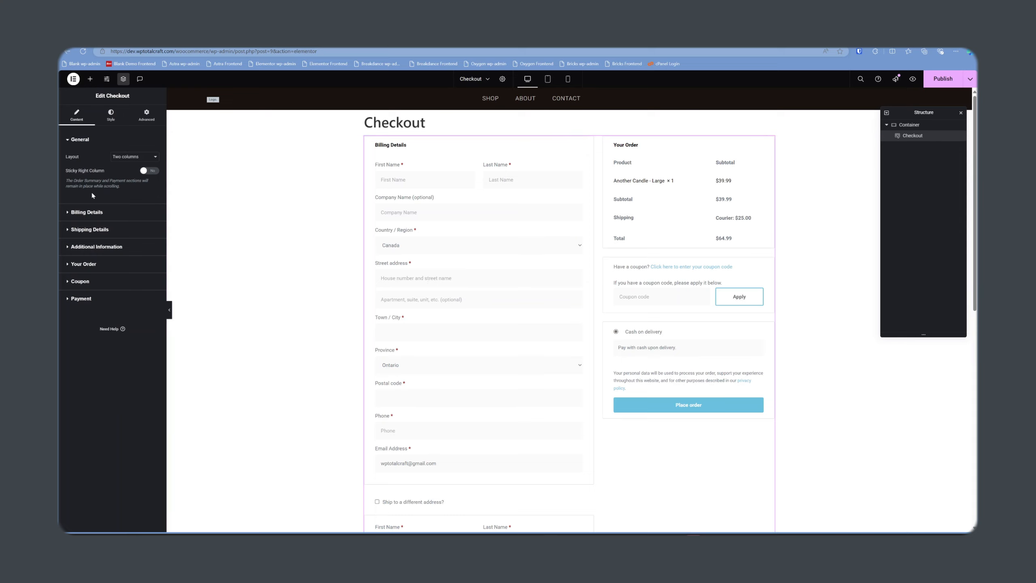
# - Set the Checkout widget's typography colors for titles, secondary titles and descriptions to the global Secondary color
pyautogui.click(111, 116)
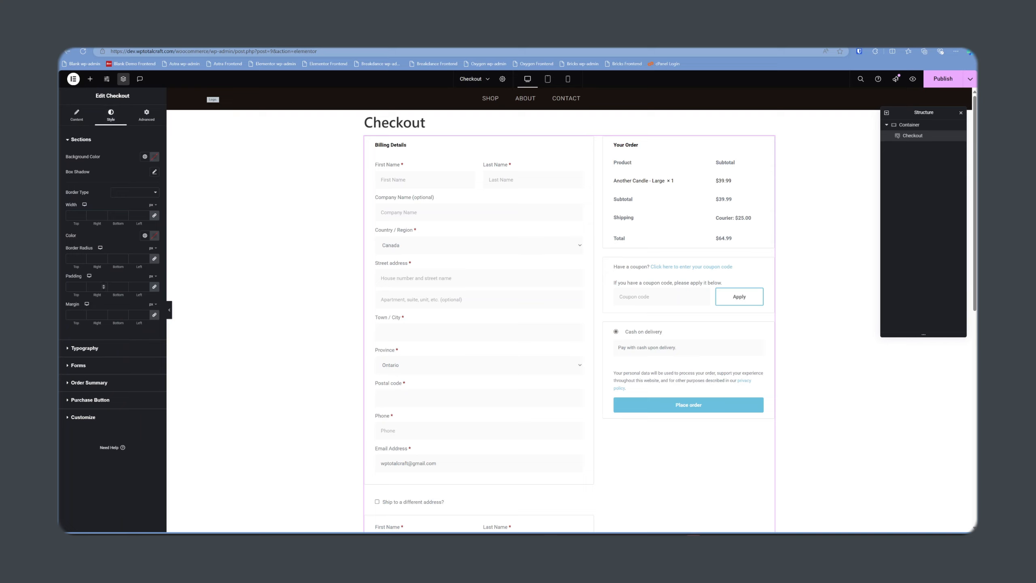
pyautogui.click(84, 348)
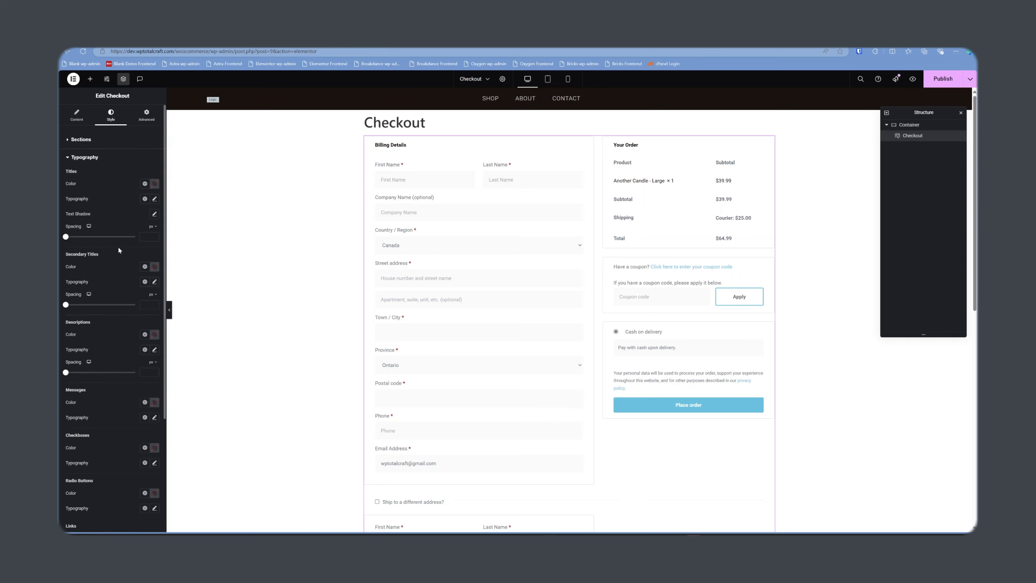
pyautogui.click(145, 184)
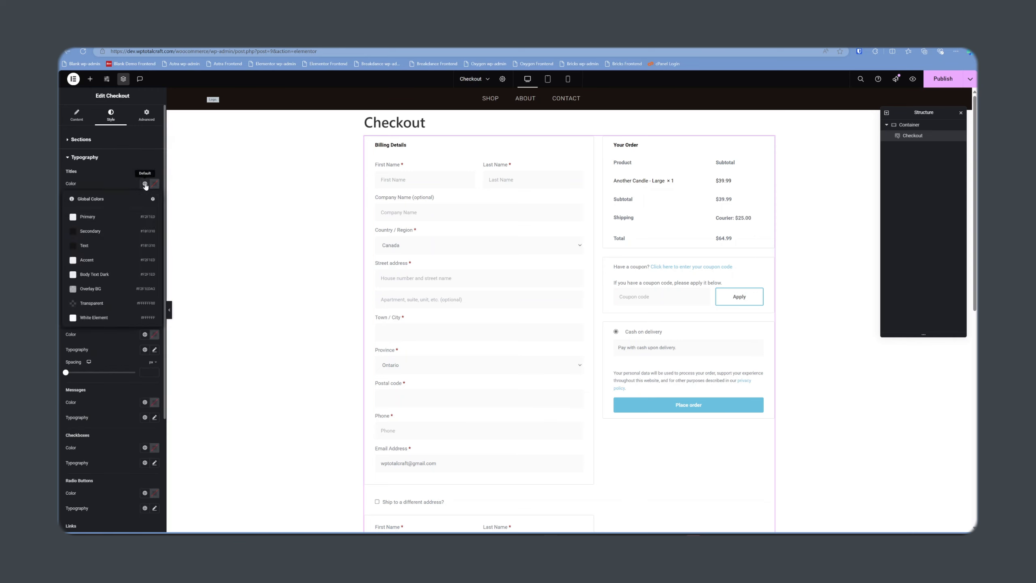
pyautogui.click(98, 231)
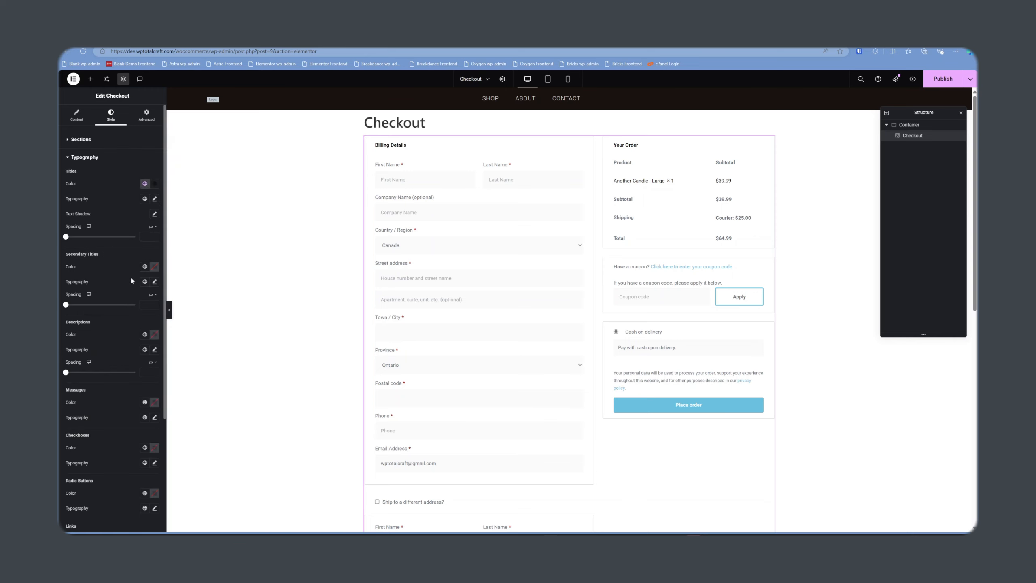
pyautogui.scroll(-1, 130, 290)
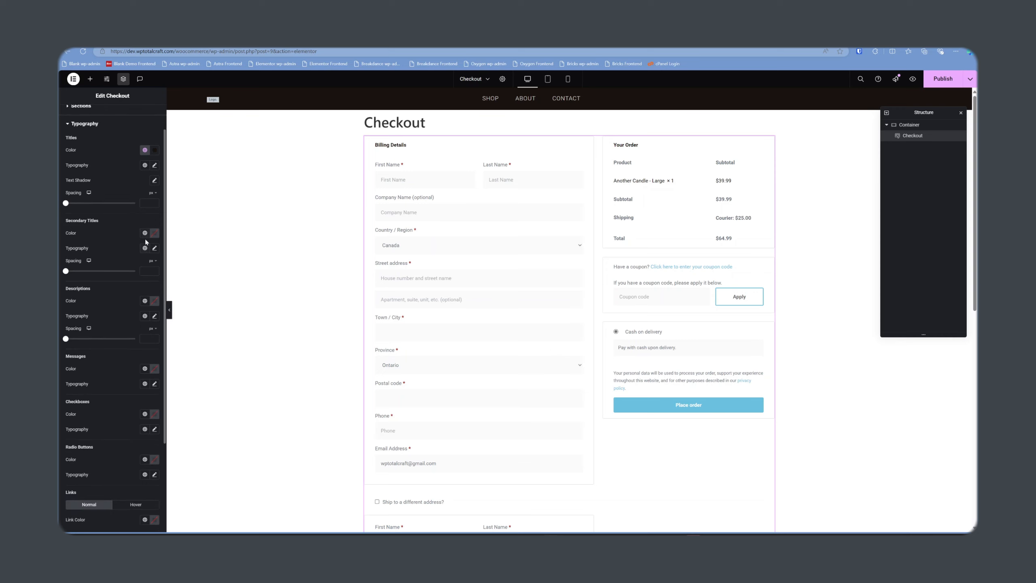
pyautogui.click(145, 233)
pyautogui.click(118, 280)
pyautogui.click(145, 301)
pyautogui.click(94, 351)
pyautogui.scroll(-3, 104, 302)
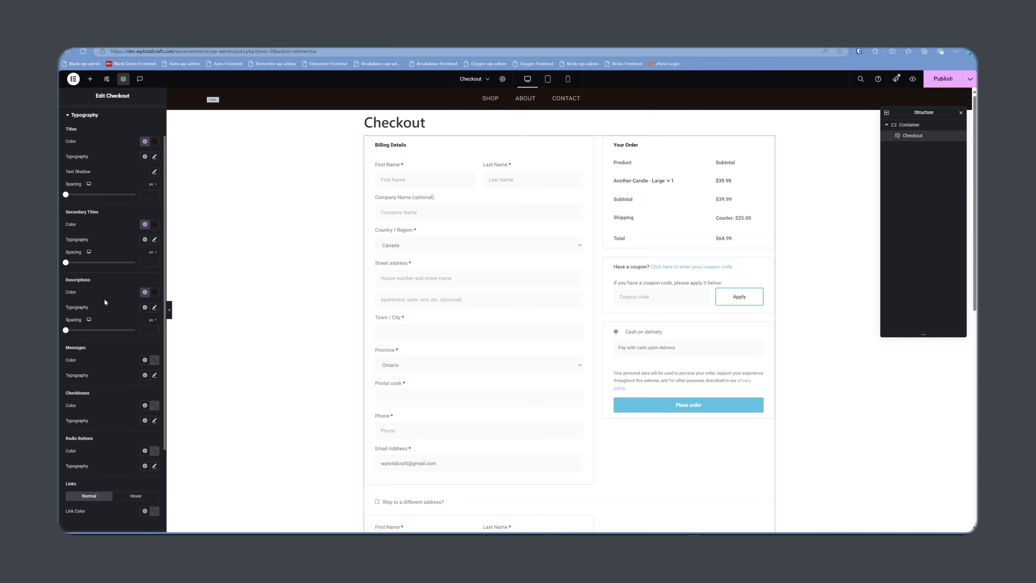
# - Set the Checkout widget's messages and radio buttons text colors to the global Secondary color
pyautogui.scroll(-1, 140, 318)
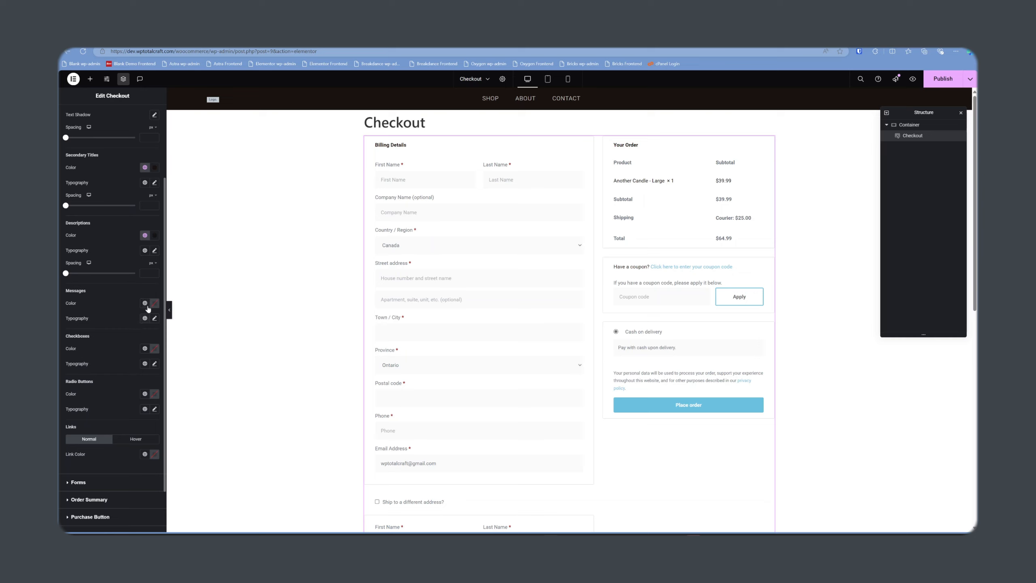
pyautogui.click(145, 303)
pyautogui.click(90, 351)
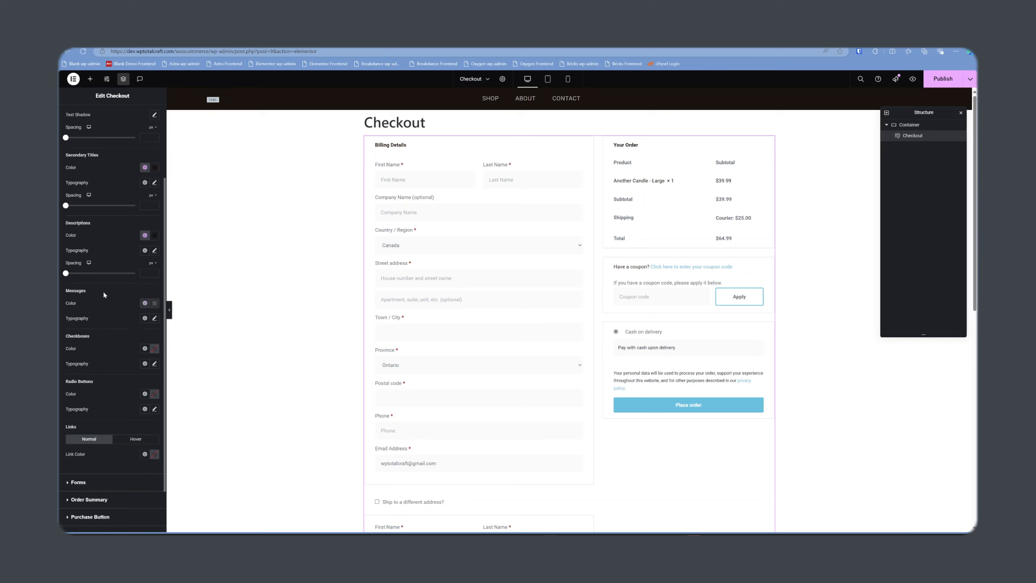
pyautogui.scroll(-2, 104, 354)
pyautogui.scroll(-1, 138, 358)
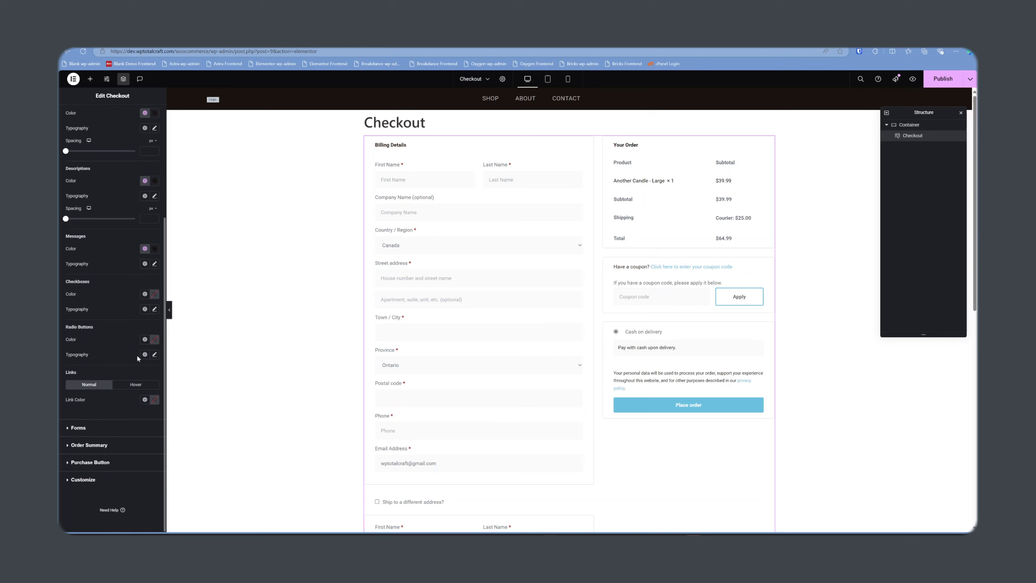
pyautogui.click(145, 340)
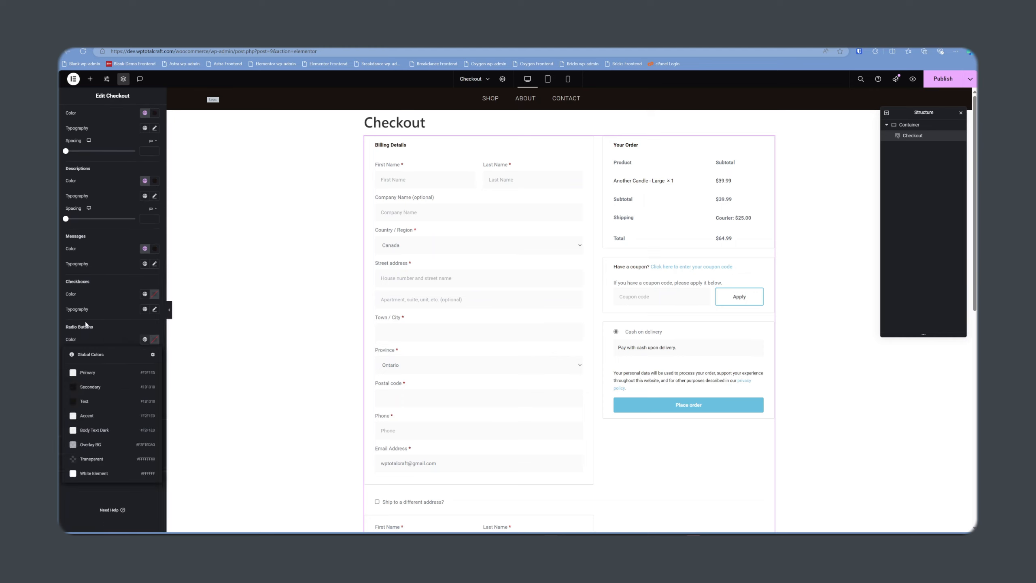
pyautogui.click(91, 374)
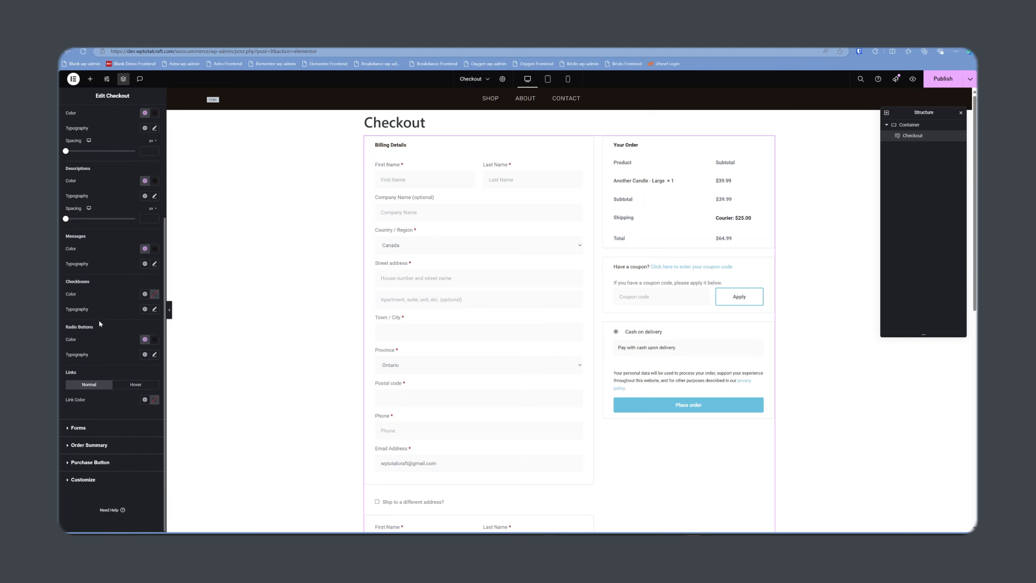
# - Set the border color of the Checkout widget's form buttons to the global Secondary color
pyautogui.click(87, 427)
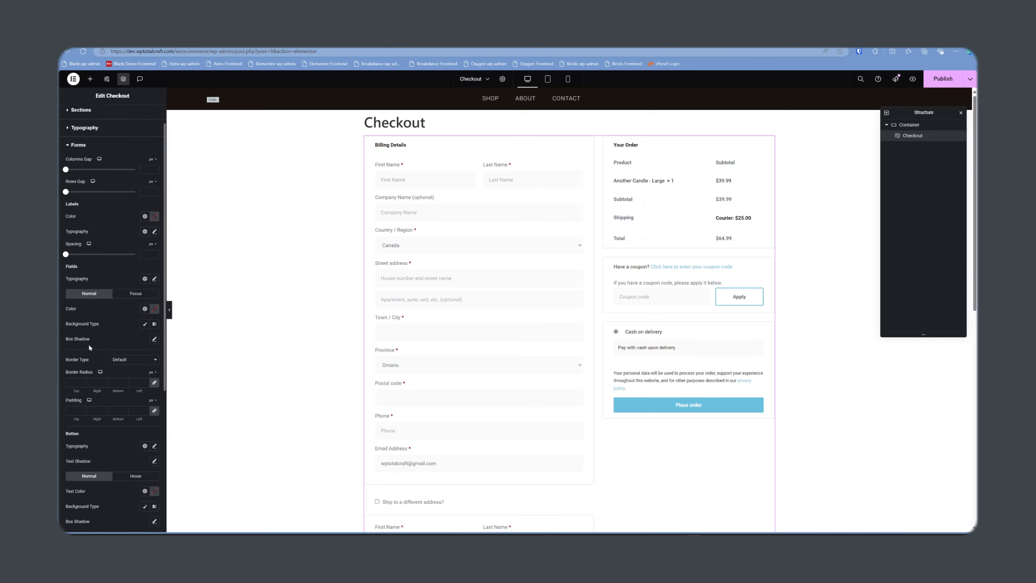
pyautogui.scroll(-2, 89, 347)
pyautogui.scroll(-6, 110, 368)
pyautogui.click(145, 413)
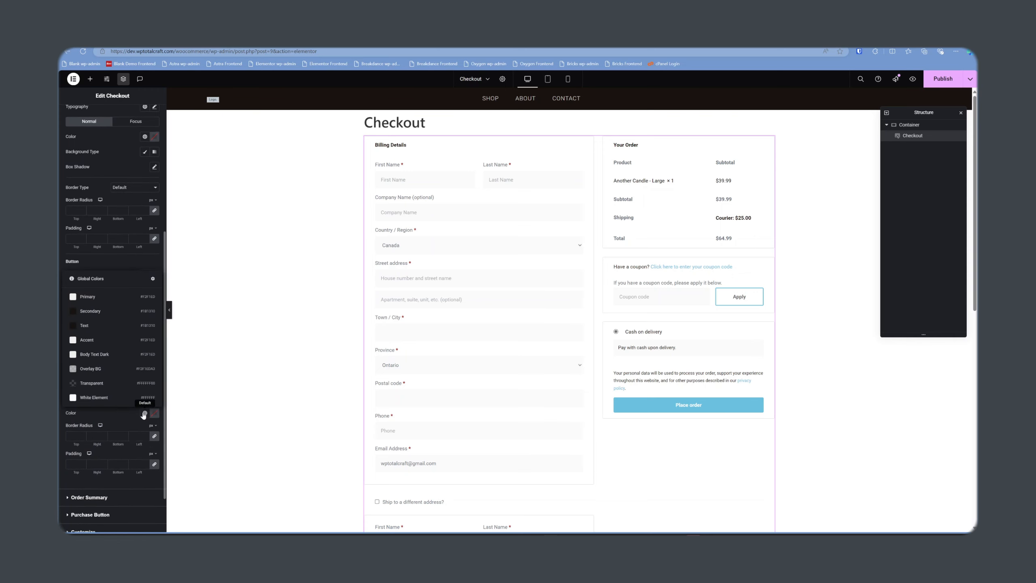
pyautogui.click(139, 310)
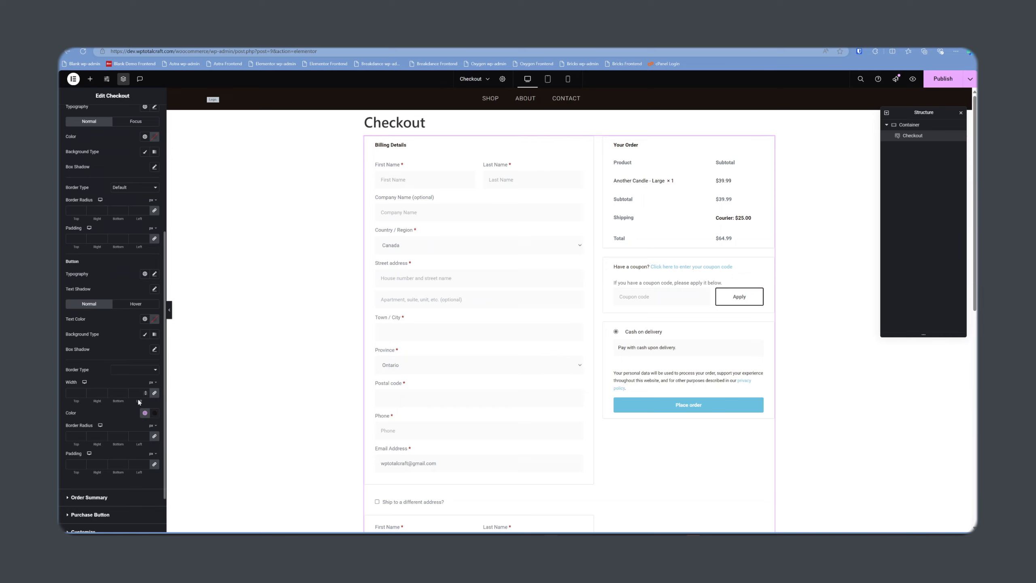
pyautogui.scroll(-1, 127, 407)
pyautogui.scroll(-1, 126, 406)
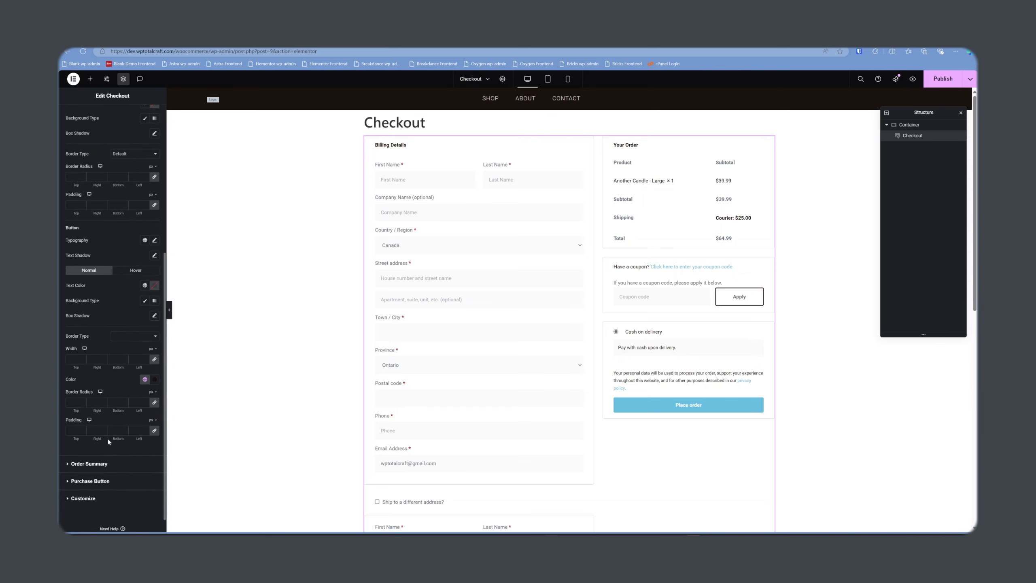
pyautogui.click(146, 240)
pyautogui.click(146, 241)
pyautogui.scroll(-2, 98, 408)
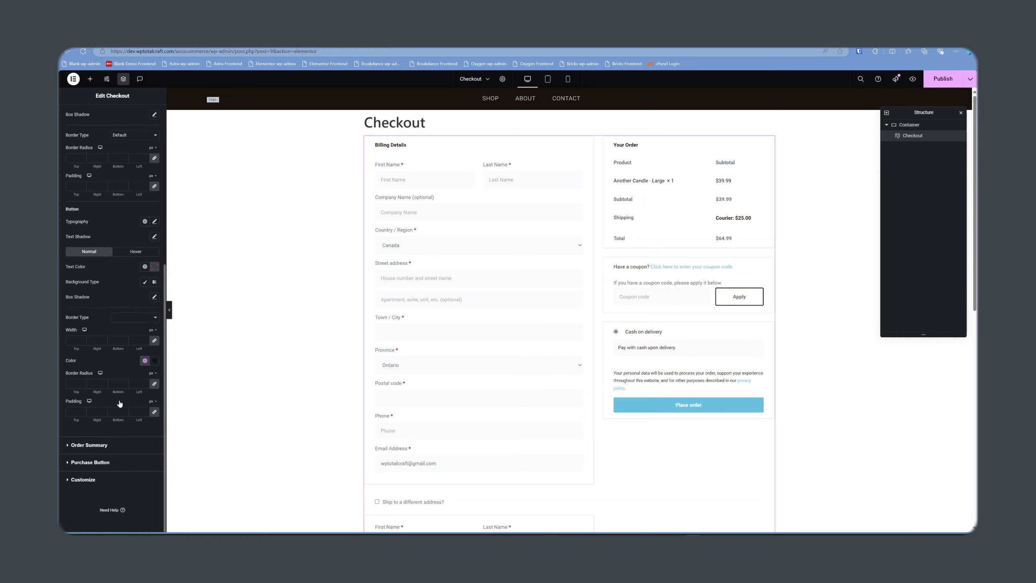
# - Set the order summary's items, titles and totals, and total divider colors to the global Secondary color
pyautogui.click(89, 444)
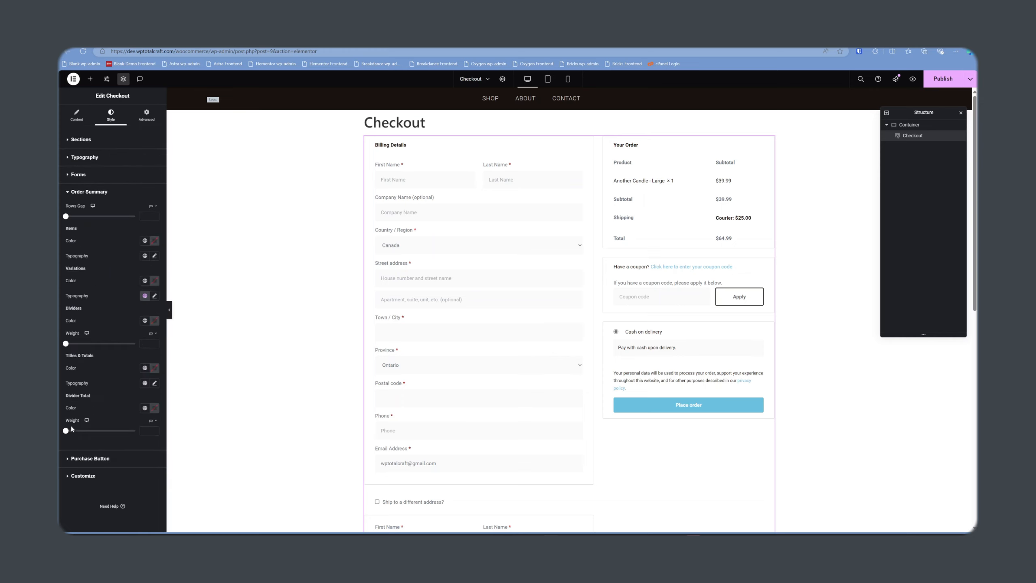
pyautogui.click(145, 240)
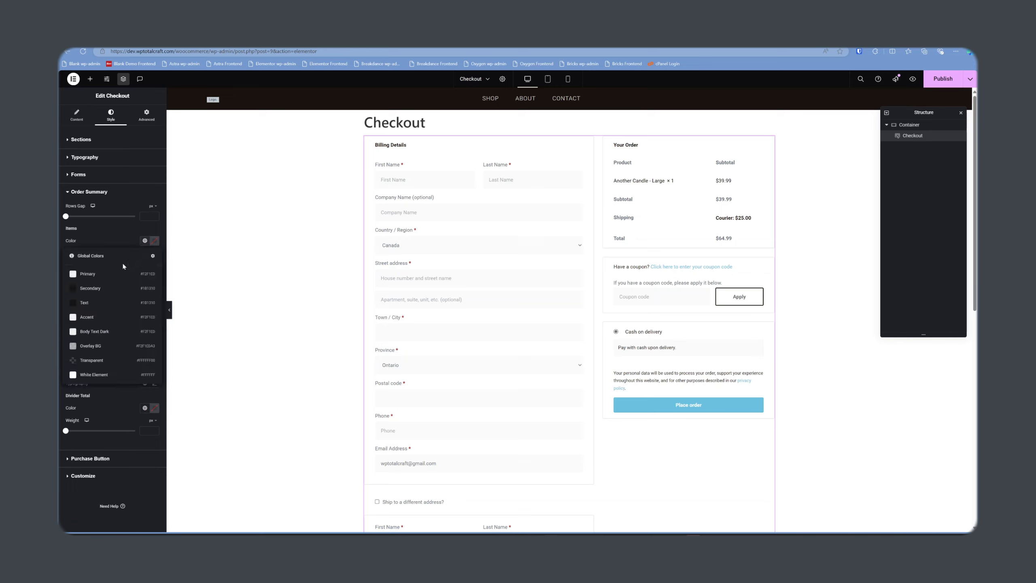
pyautogui.click(98, 292)
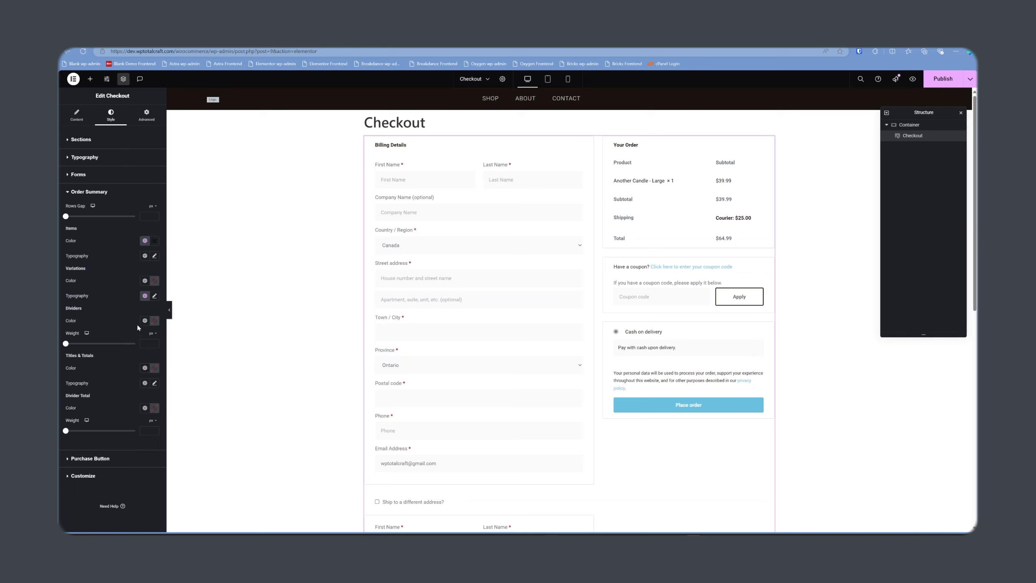
pyautogui.click(145, 368)
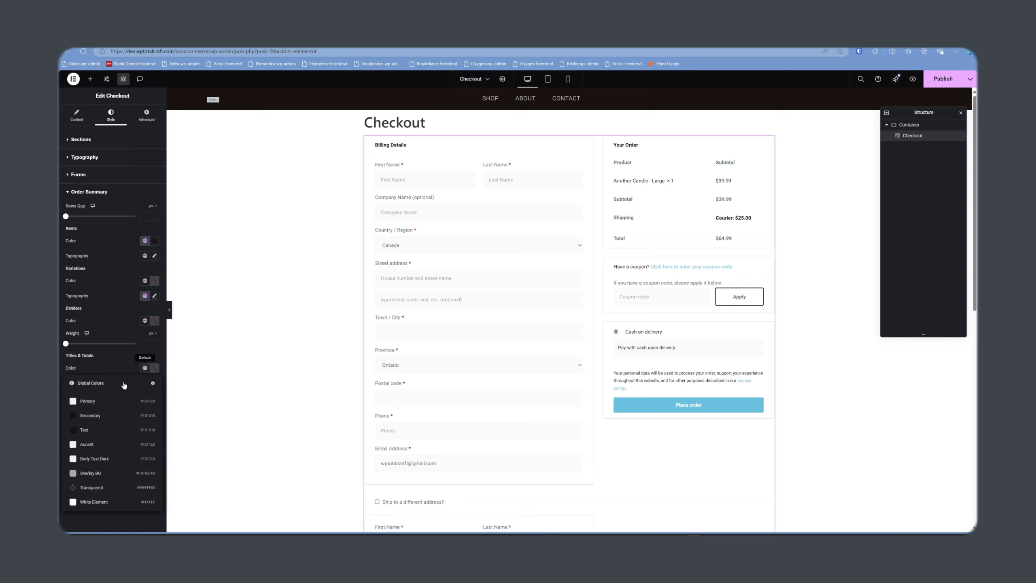
pyautogui.click(91, 415)
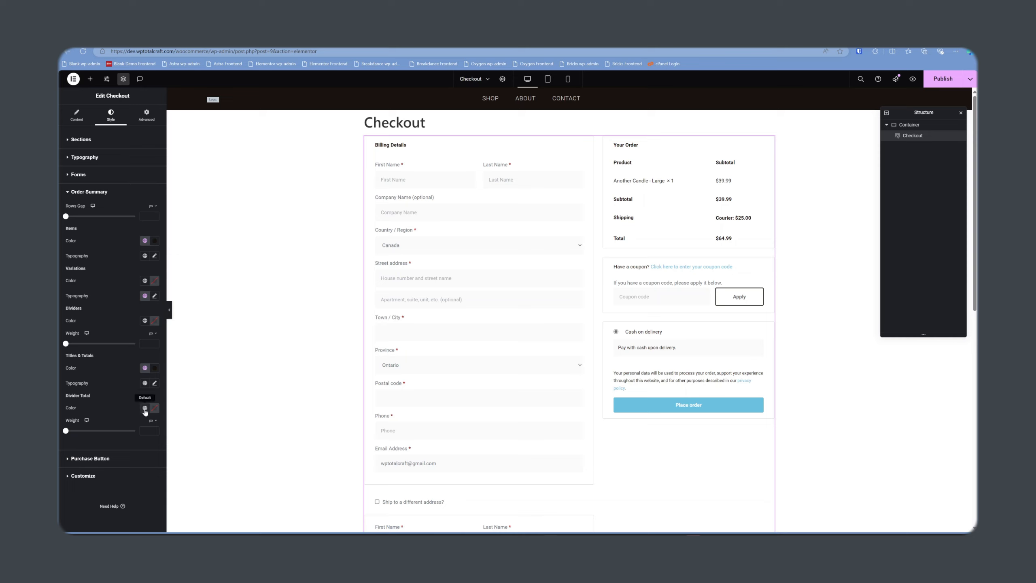
pyautogui.click(145, 408)
pyautogui.click(93, 306)
# - Set the normal link color in the Checkout widget's typography to the global Secondary color
pyautogui.click(66, 159)
pyautogui.scroll(-4, 101, 351)
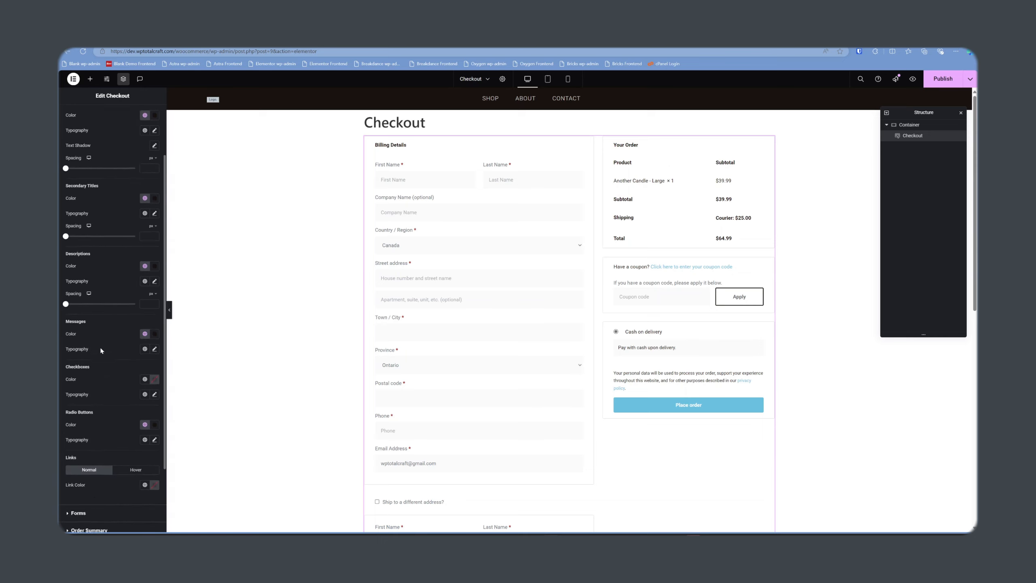
pyautogui.scroll(-1, 139, 429)
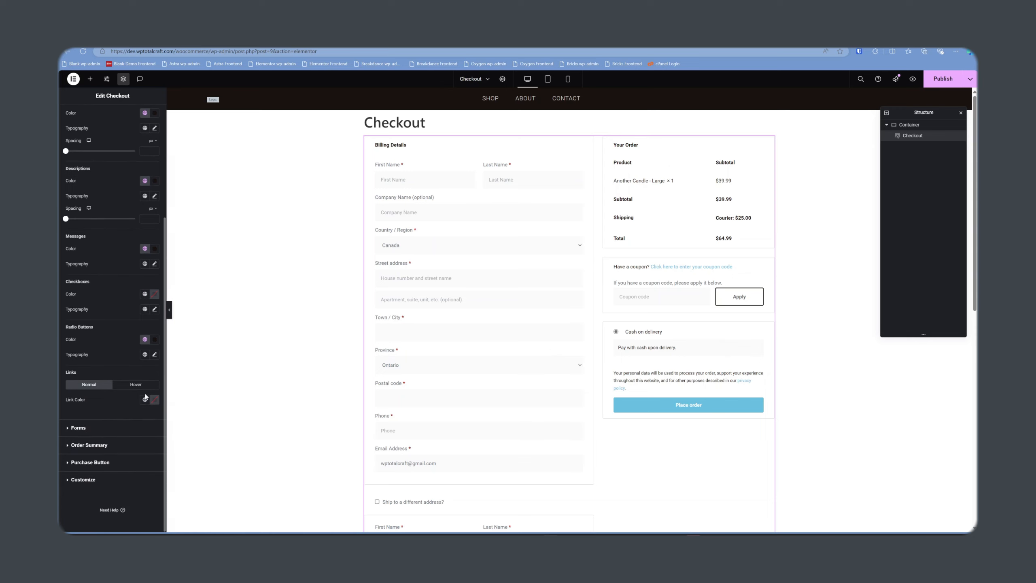
pyautogui.click(145, 399)
pyautogui.click(110, 302)
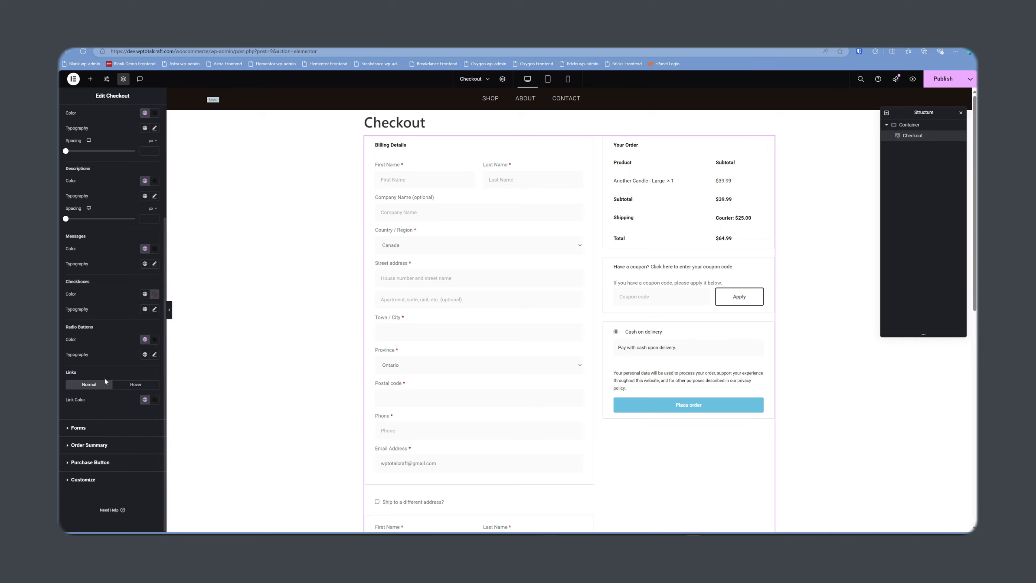
# - Give the Checkout widget's purchase button a classic background in the global Secondary color
pyautogui.click(99, 466)
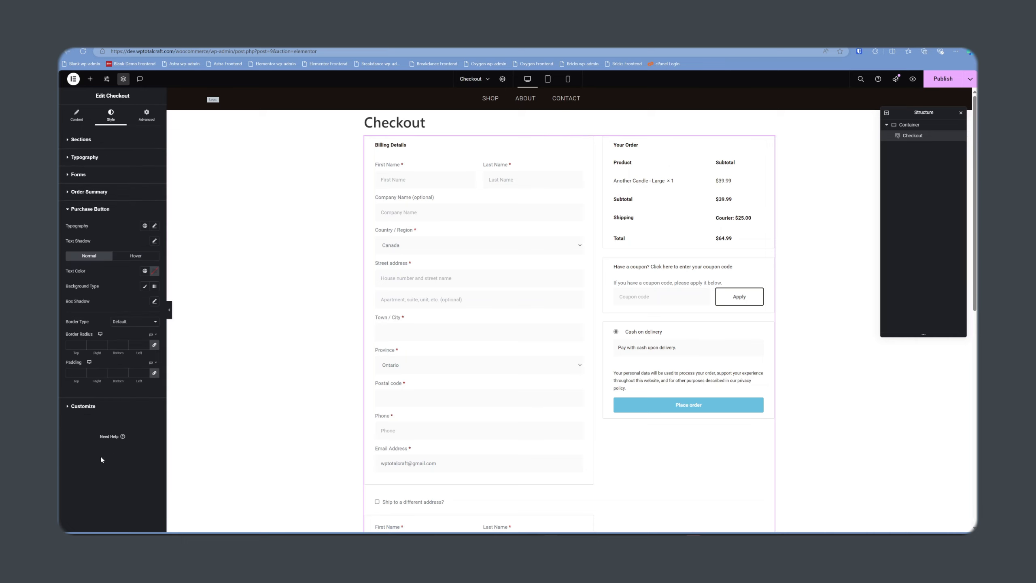
pyautogui.click(145, 287)
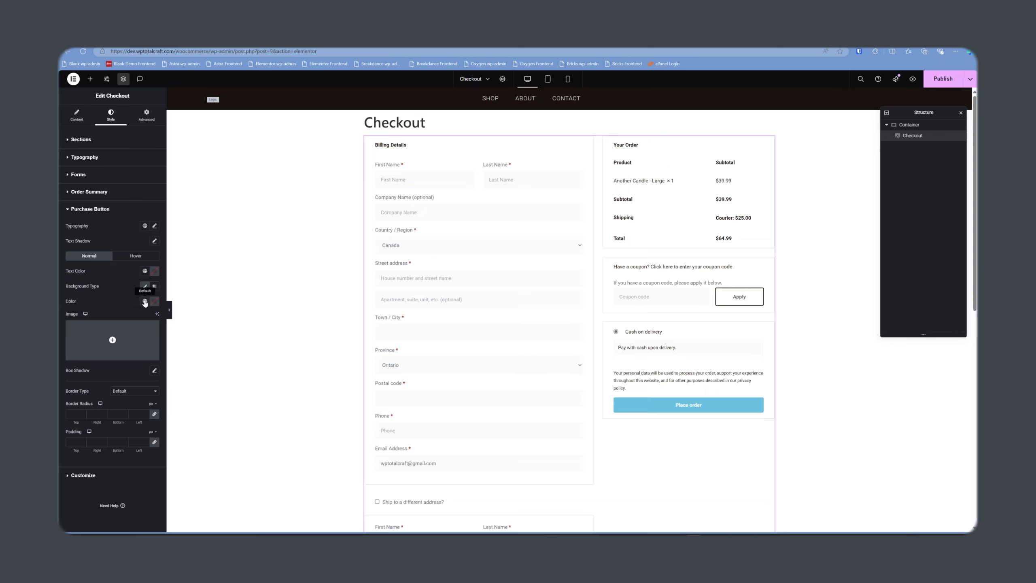
pyautogui.click(145, 301)
pyautogui.click(86, 351)
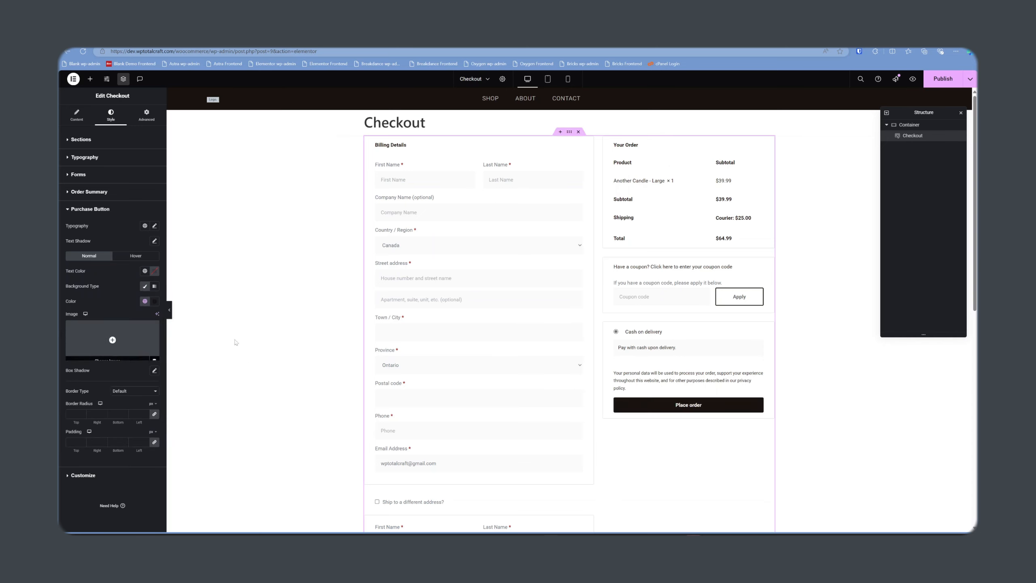
# - Publish the Checkout page, reload it on the live site and review its layout
pyautogui.scroll(-4, 340, 413)
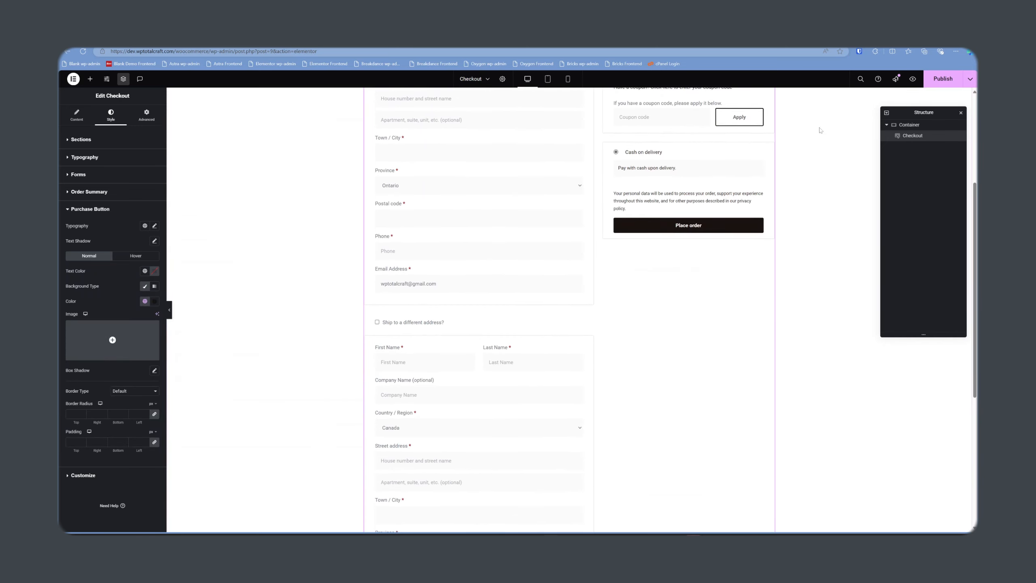
pyautogui.click(941, 85)
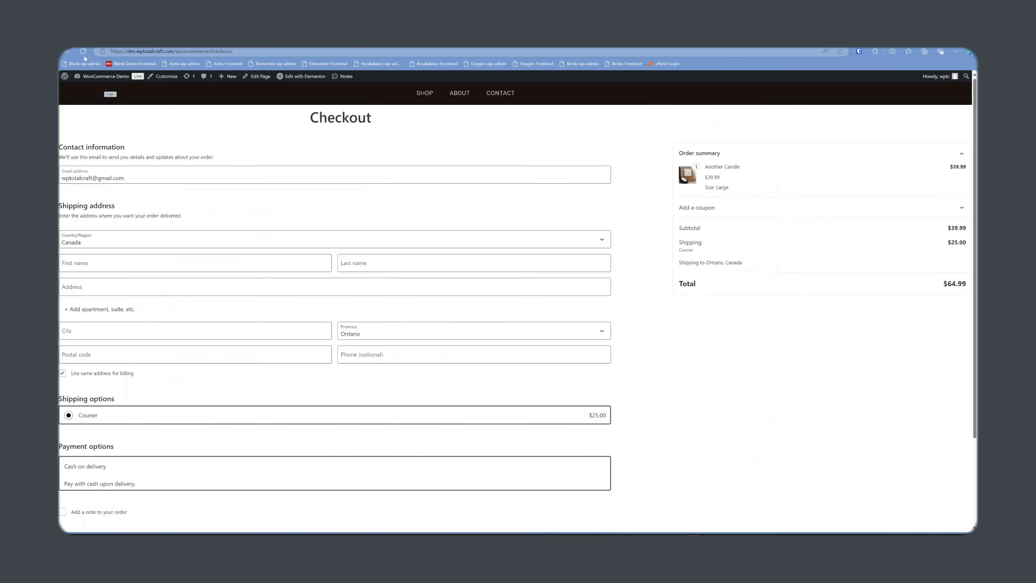
pyautogui.click(79, 51)
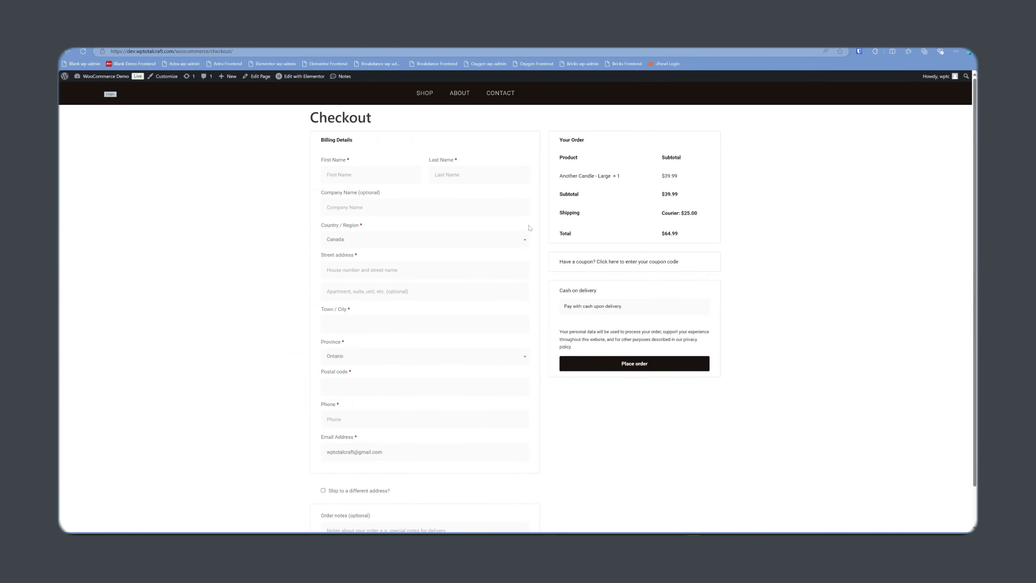
pyautogui.scroll(-2, 529, 228)
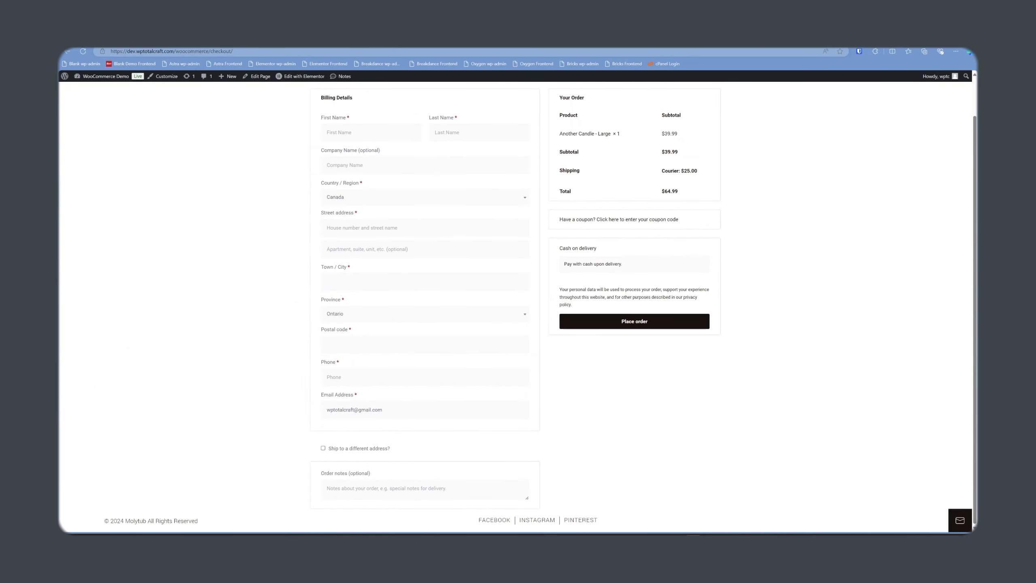
pyautogui.scroll(2, 518, 306)
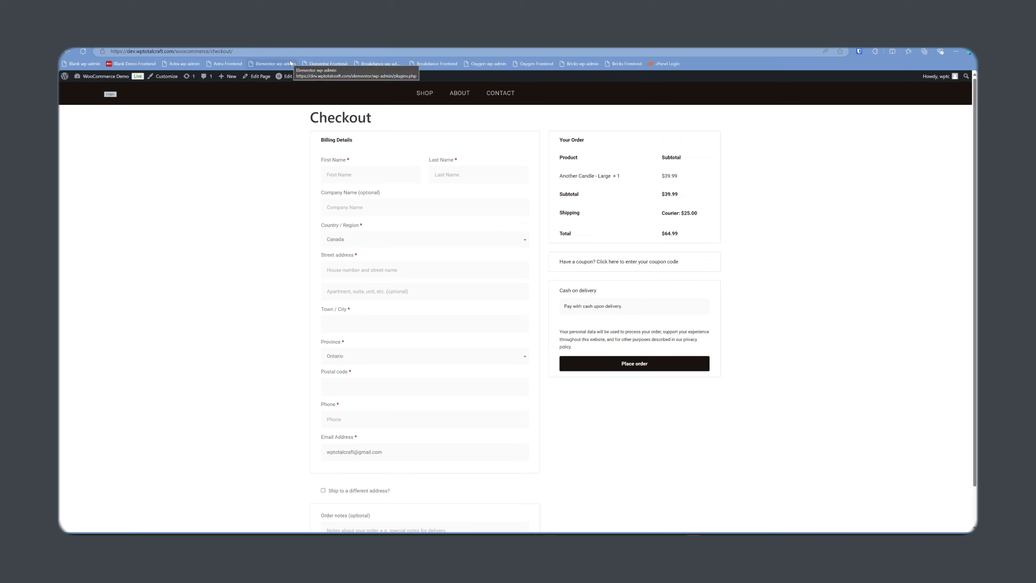